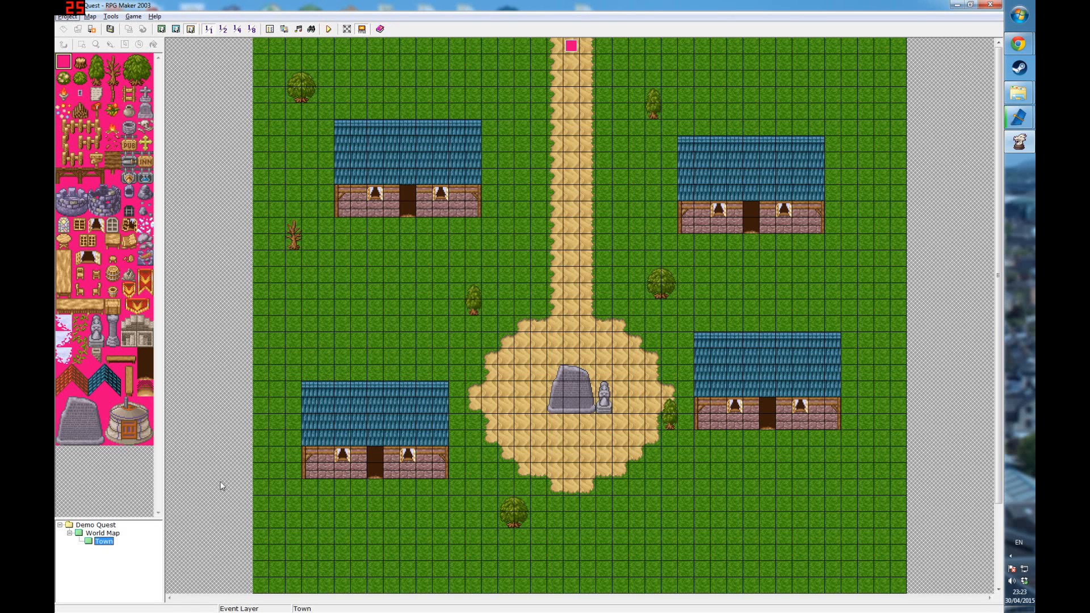
Rename the Town map to Leafyton in its map properties.
left_click(112, 532)
left_click(103, 543)
right_click(104, 543)
left_click(140, 454)
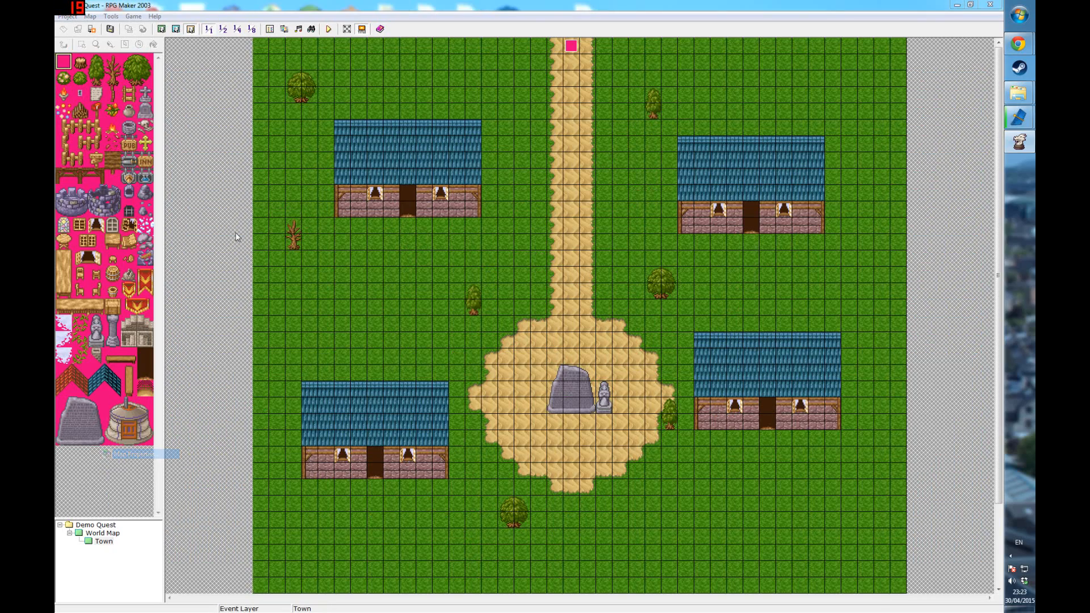
left_click(307, 203)
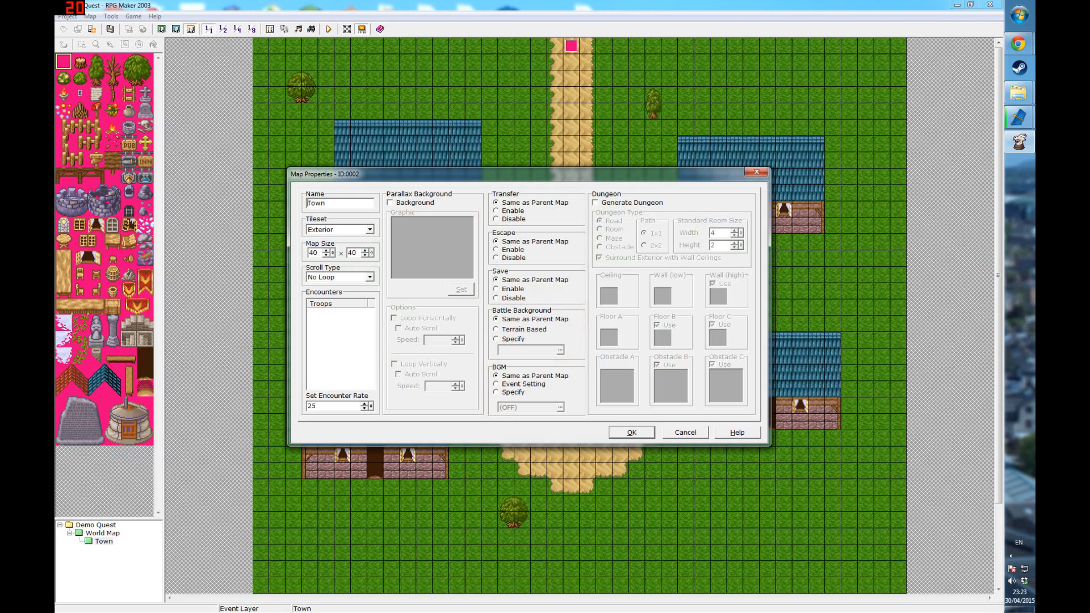
left_click_drag(413, 173, 439, 186)
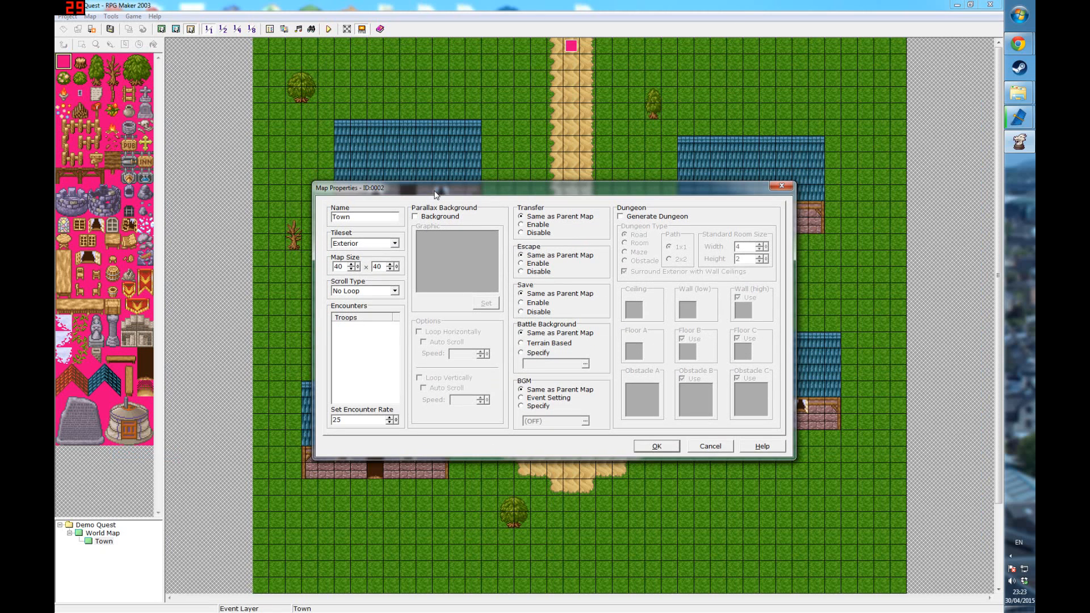
type("Leafy")
key("Delete")
type("y")
key("BackSpace")
type("t")
left_click(656, 446)
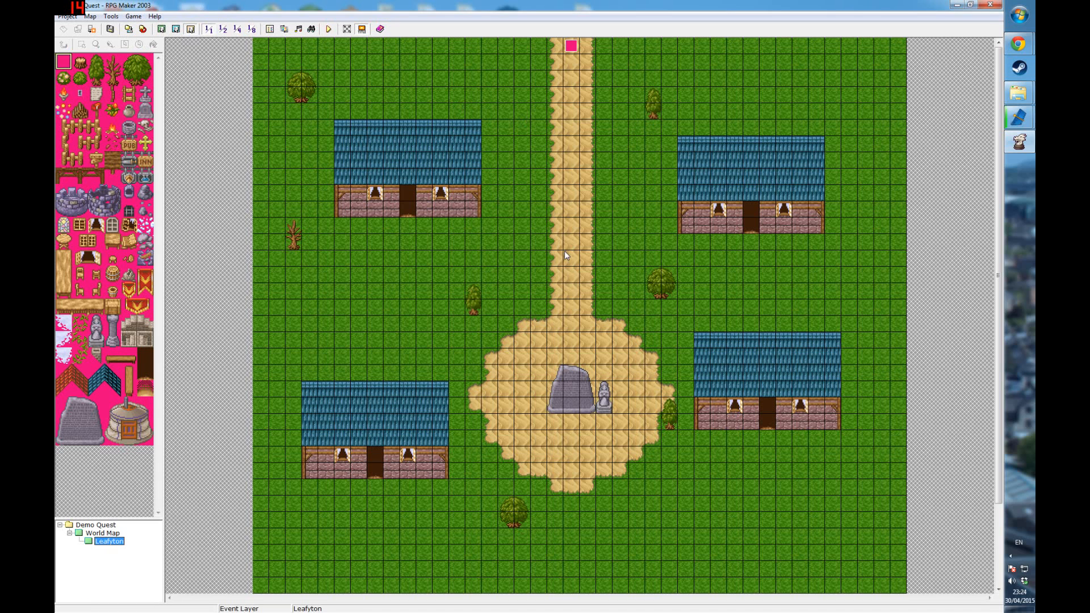
Create an event on the dirt path north of the plaza, at tile (019, 012), and name it doris.
left_click(202, 104)
double_click(571, 247)
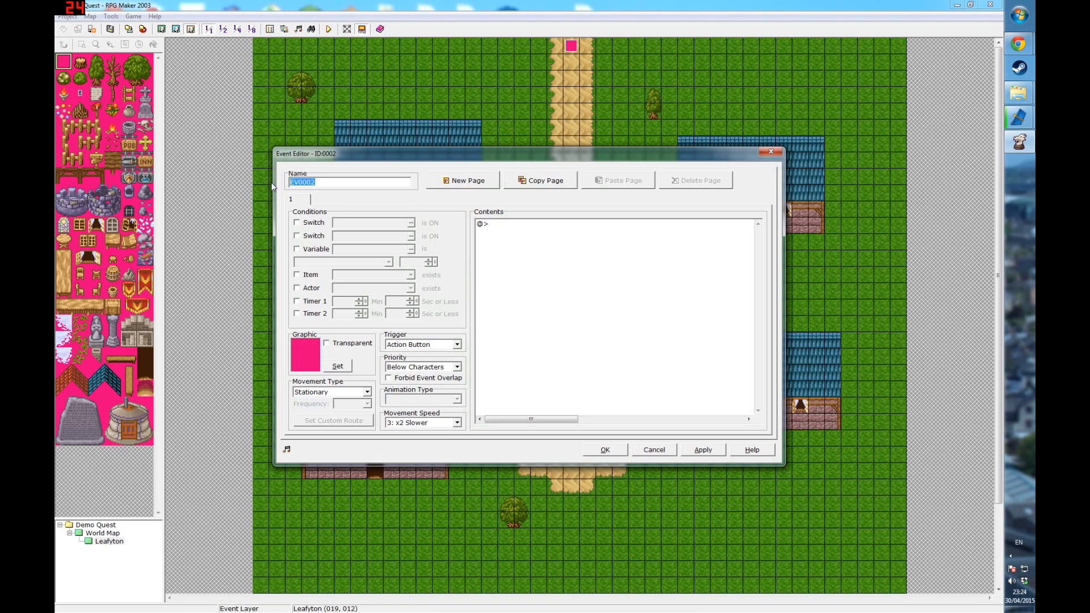
type("doris")
Look through the available tileset, actor, animal, object, people and vehicle graphics for the doris event.
left_click(338, 366)
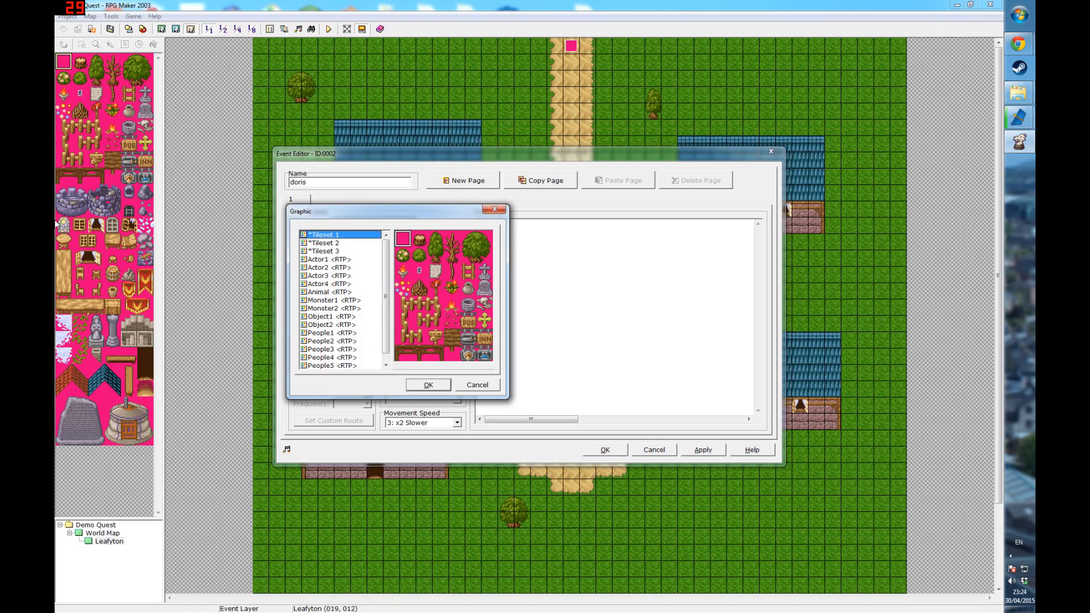
left_click(361, 243)
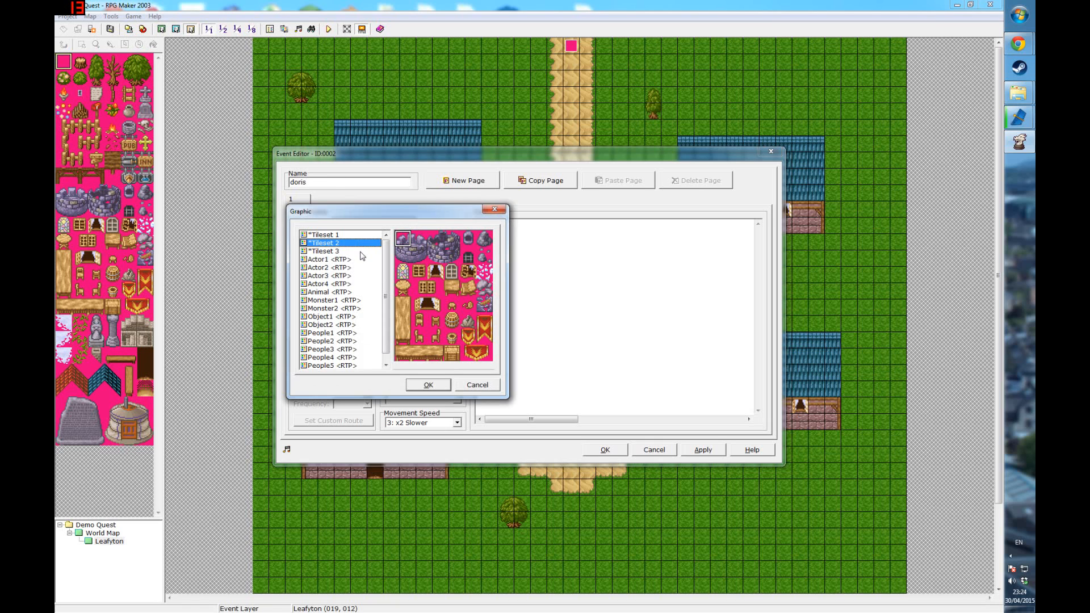
left_click(361, 251)
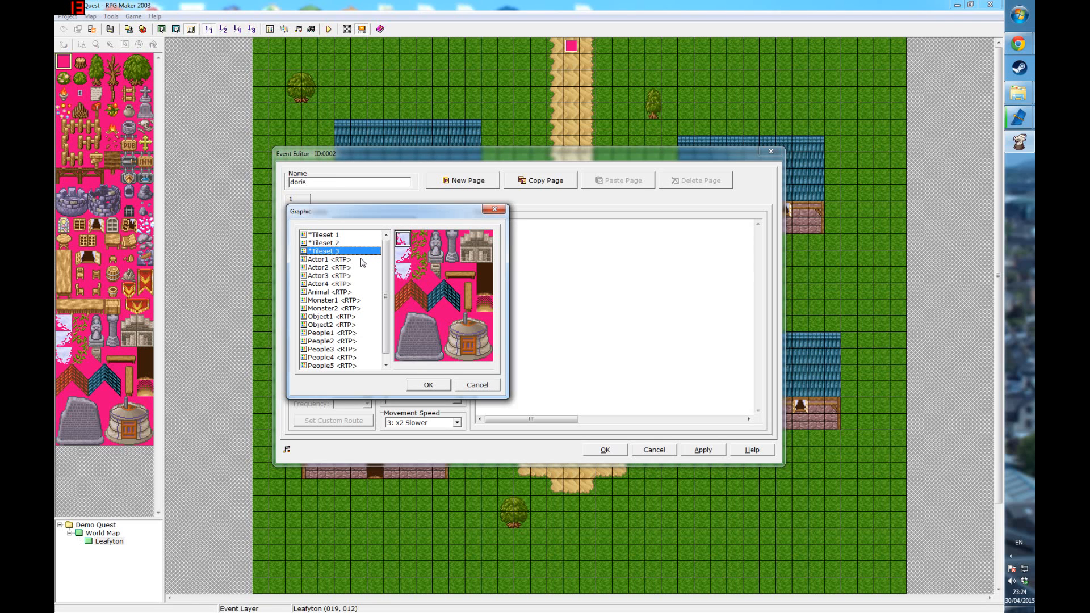
left_click(361, 258)
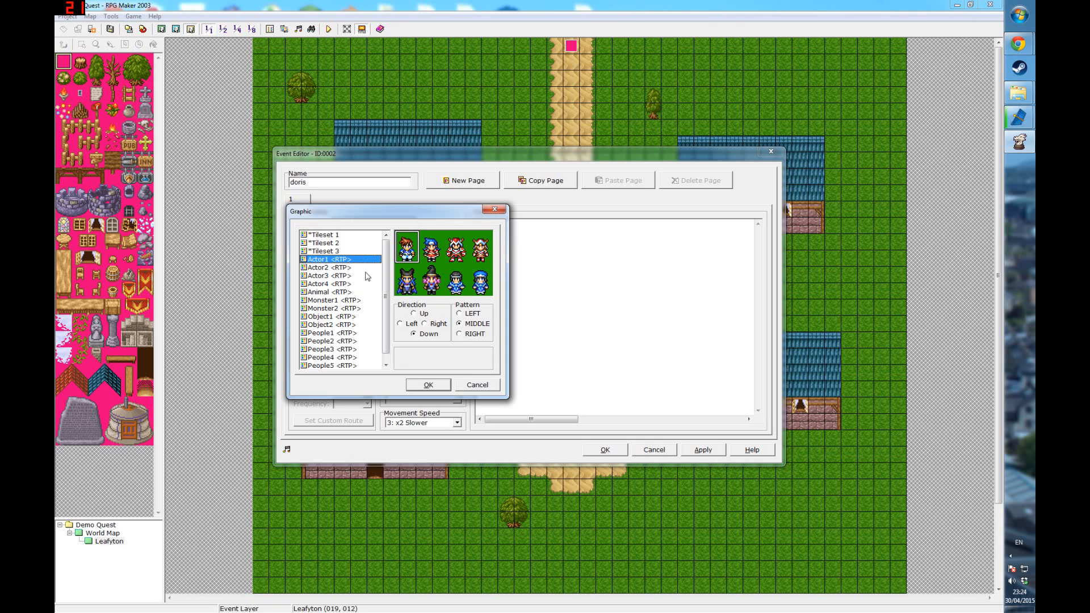
key("Down")
key("Down")
key("Down")
key("Down")
key("Down")
key("Down")
key("Down")
key("Down")
key("Down")
key("Down")
key("Down")
key("Down")
key("Down")
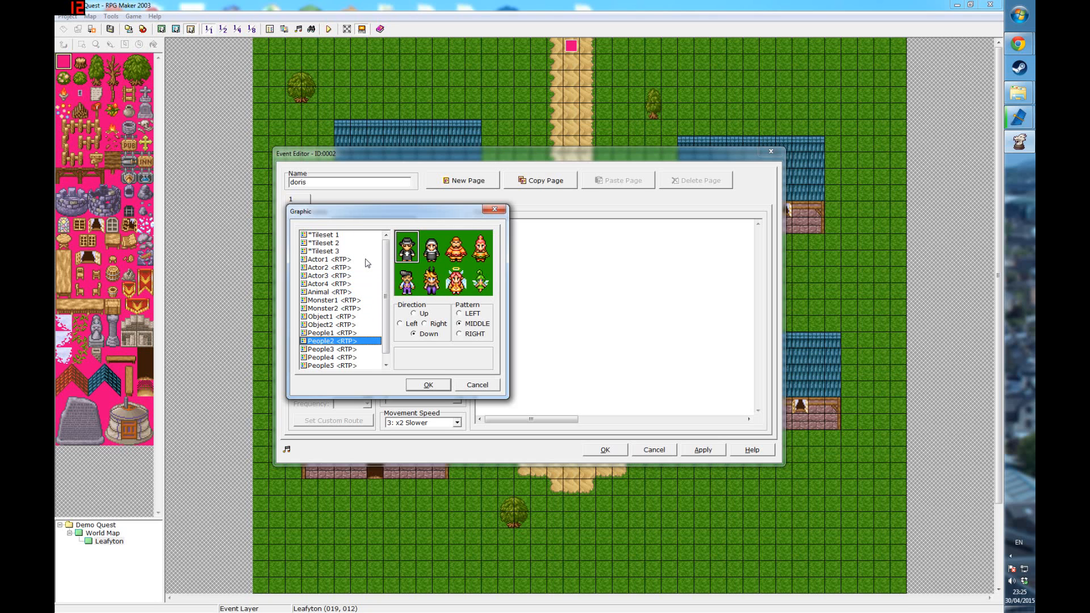
key("Down")
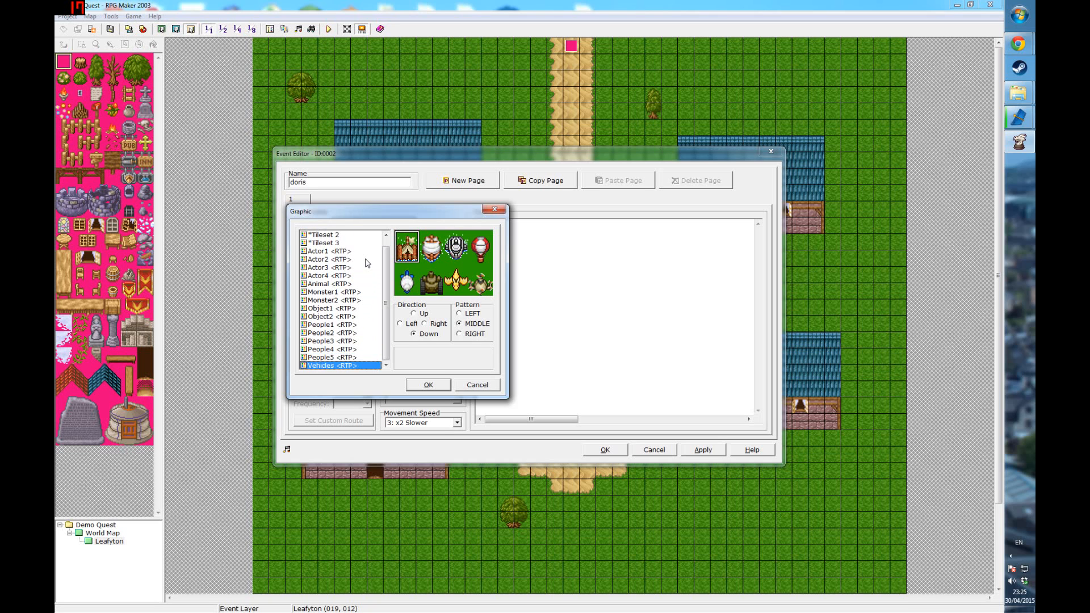
key("Up")
key("Up")
key("Up")
key("Up")
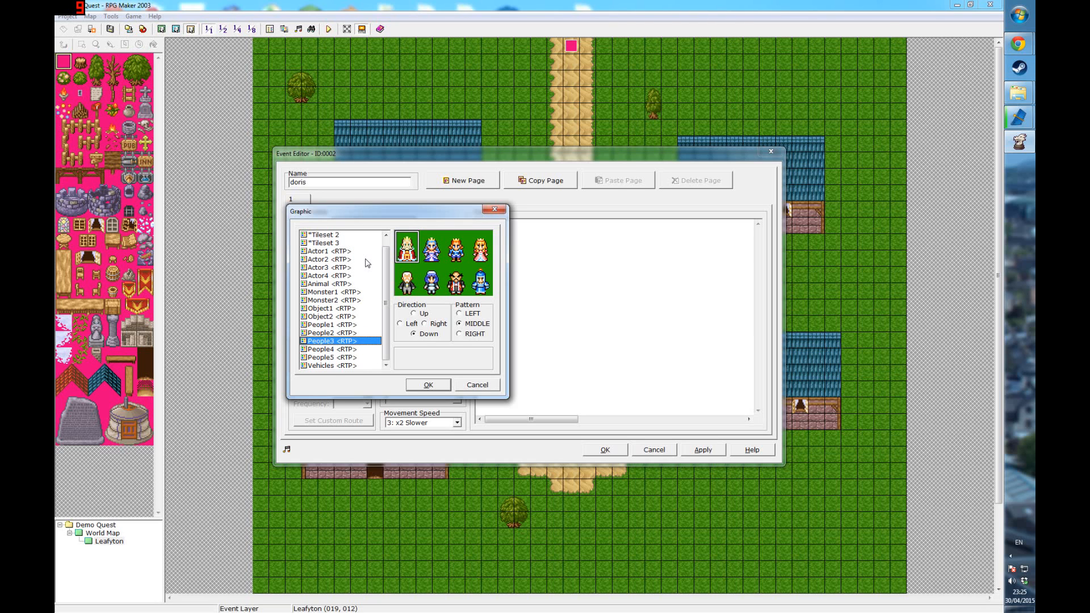
key("Up")
key("Up")
key("Up")
key("Up")
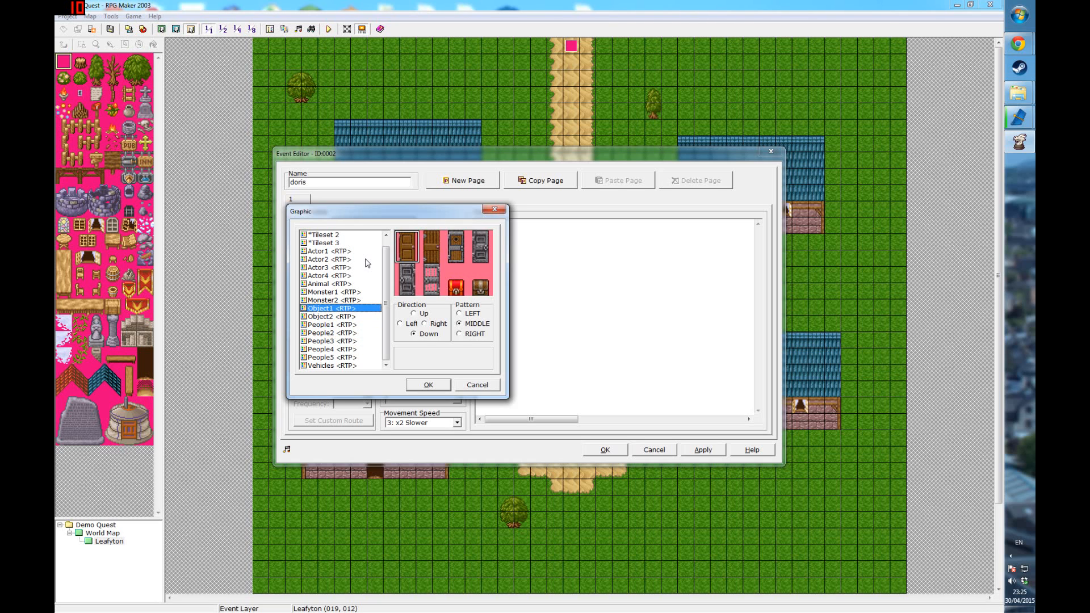
key("Up")
key("Up")
key("Up")
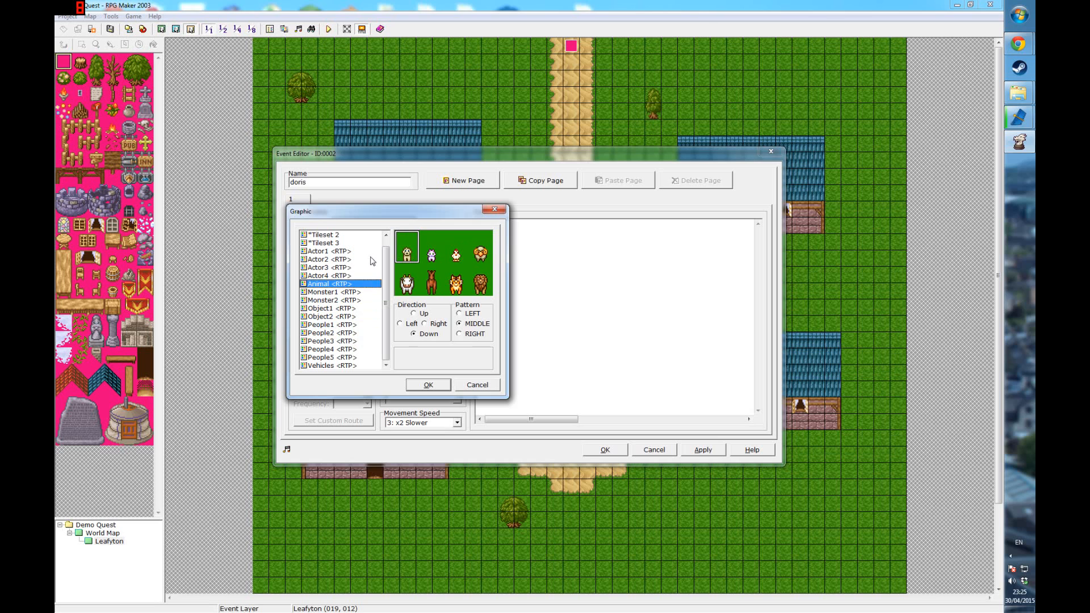
key("Up")
key("Up")
key("Up")
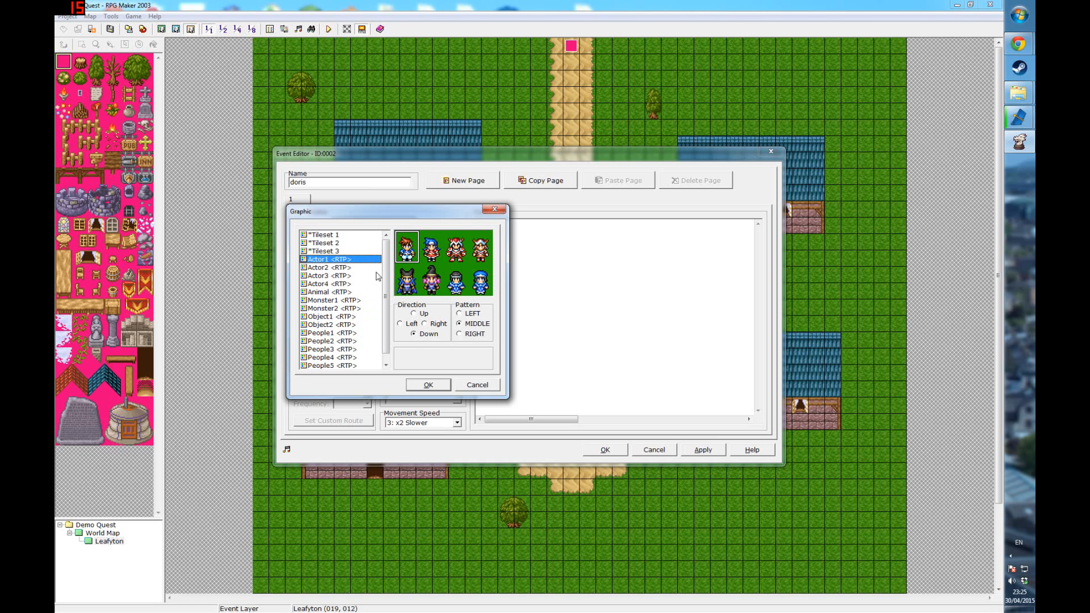
Give the doris event the pointed-hat witch graphic from Actor1 and set its movement type to Random.
scroll(388, 289, "down", 1)
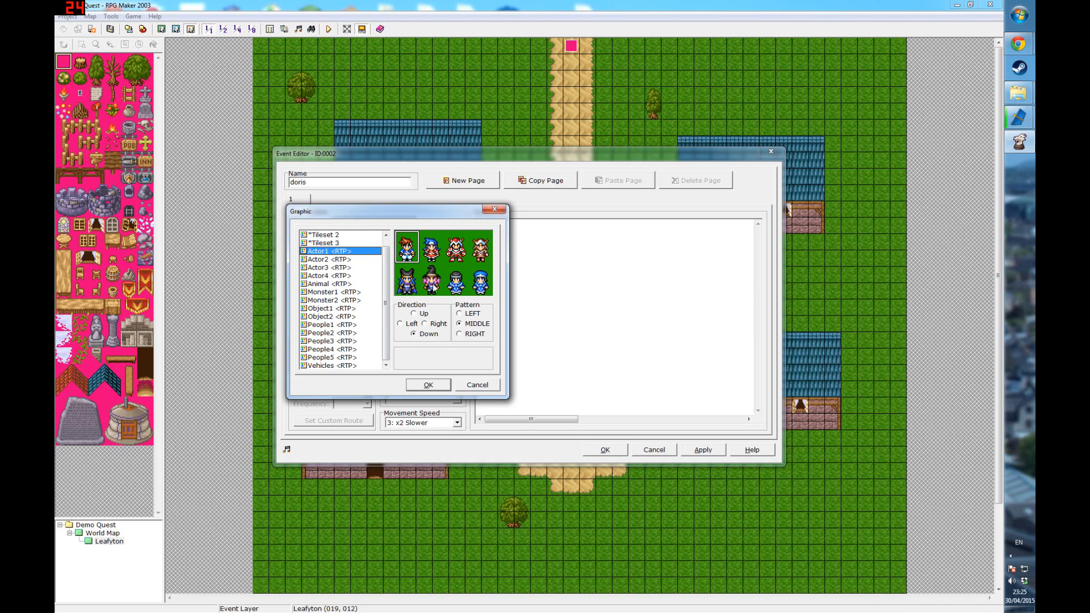
double_click(436, 288)
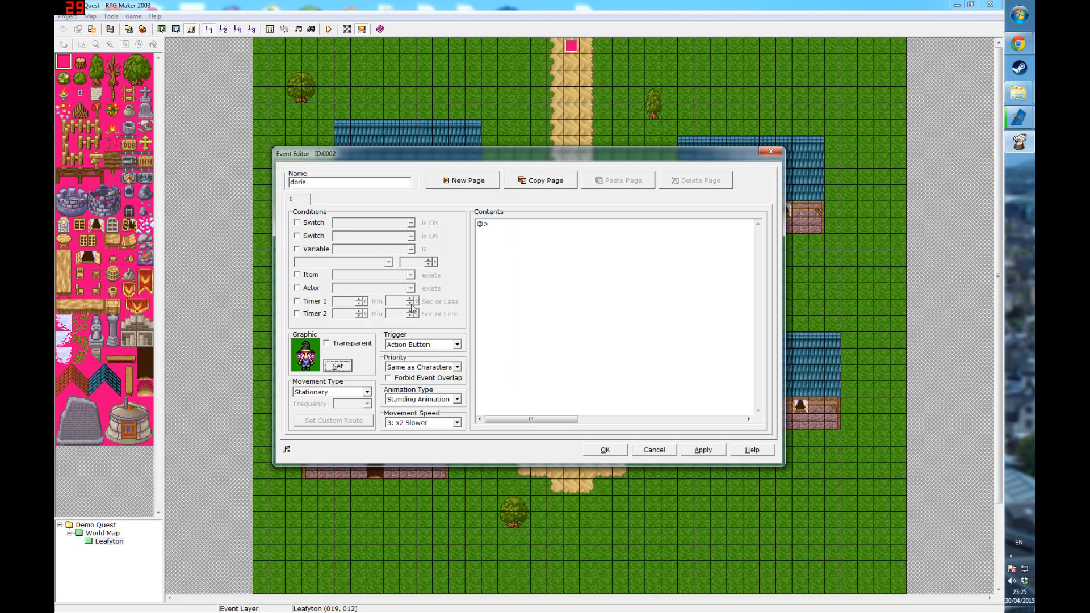
left_click(367, 392)
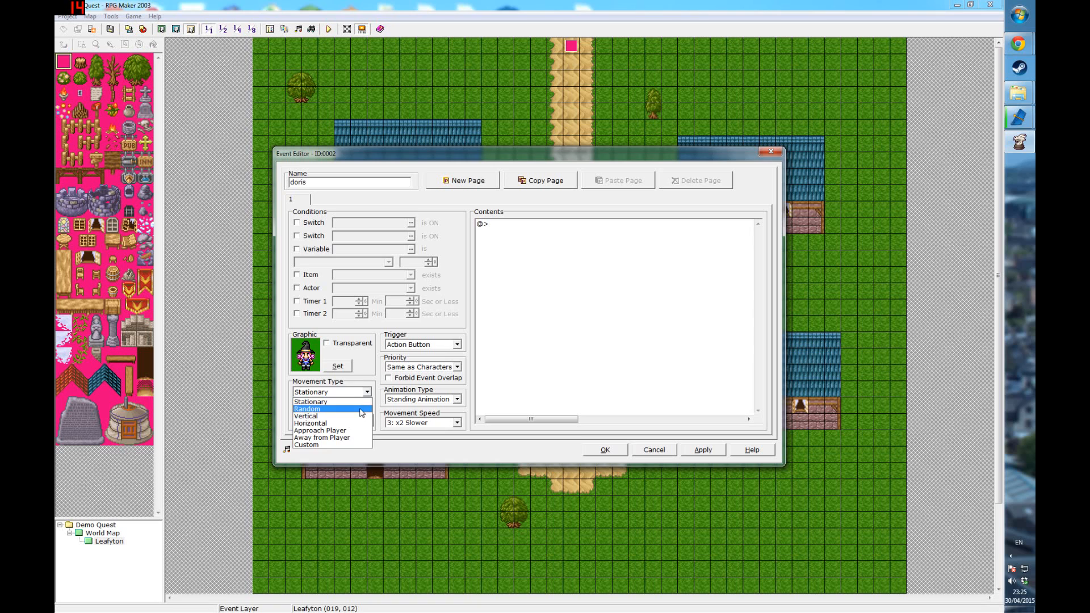
left_click(361, 409)
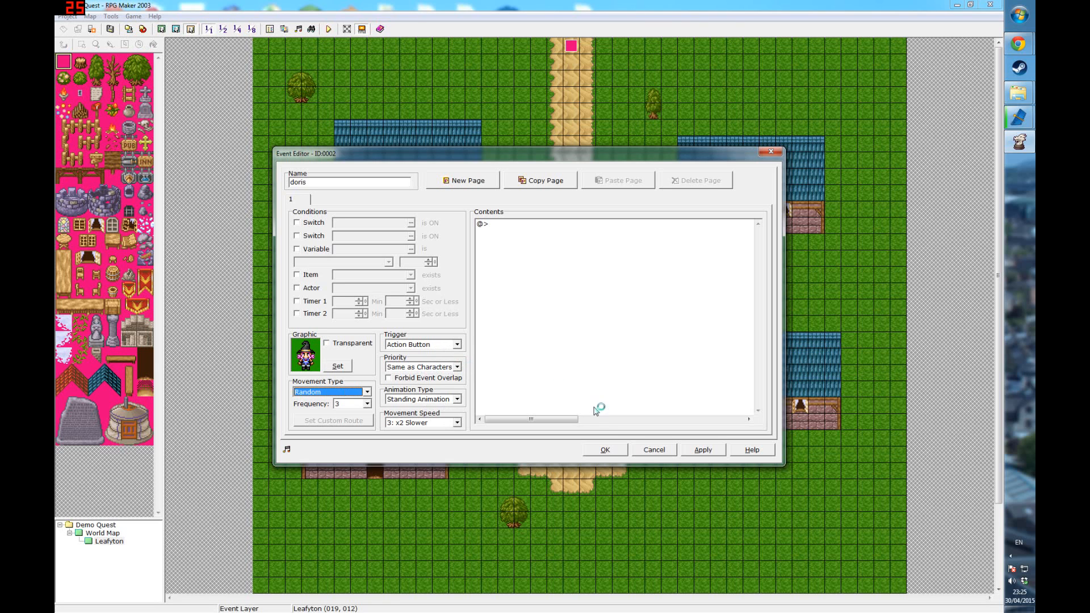
left_click(606, 449)
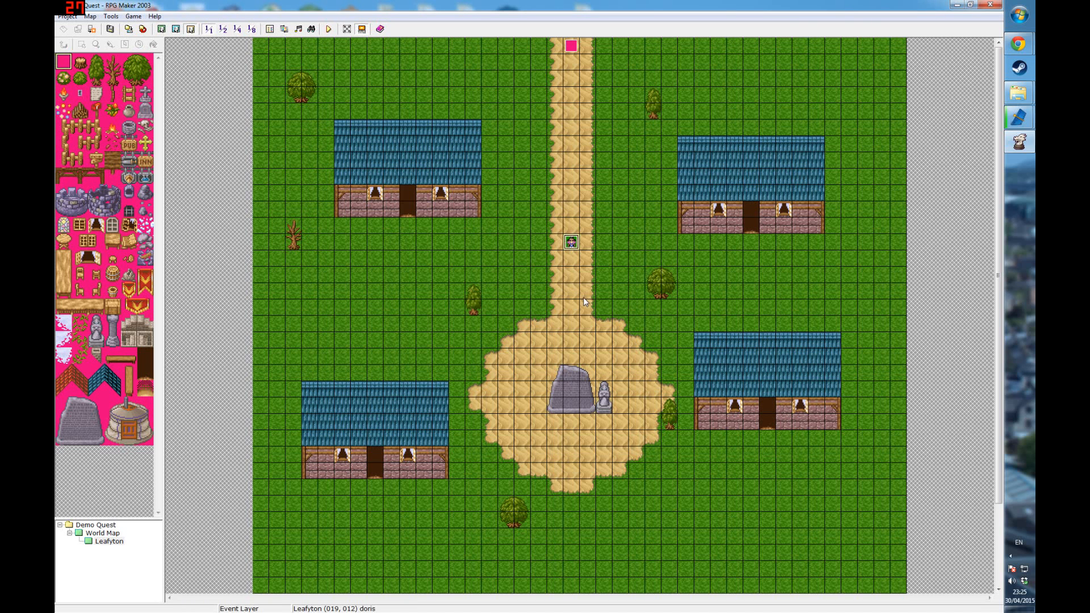
Copy the doris event and paste it on the grass just west of the path, at tile (017, 015).
right_click(571, 243)
left_click(592, 273)
right_click(539, 293)
left_click(562, 325)
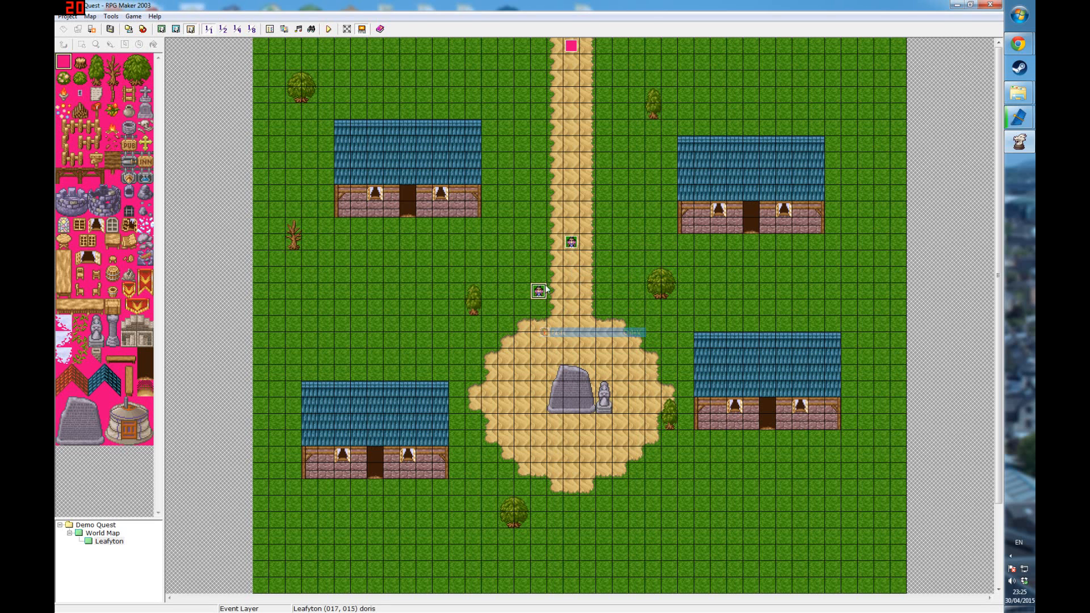
Rename the pasted event morris and change its graphic to the blue-cloaked horned character from Actor1.
double_click(538, 291)
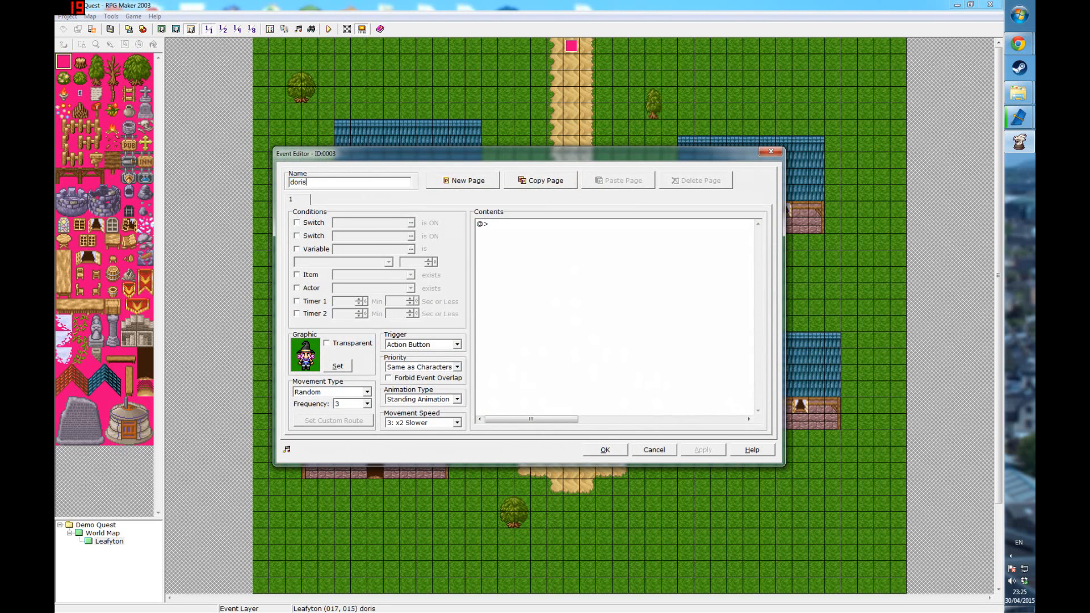
type("mo")
left_click(341, 368)
double_click(409, 281)
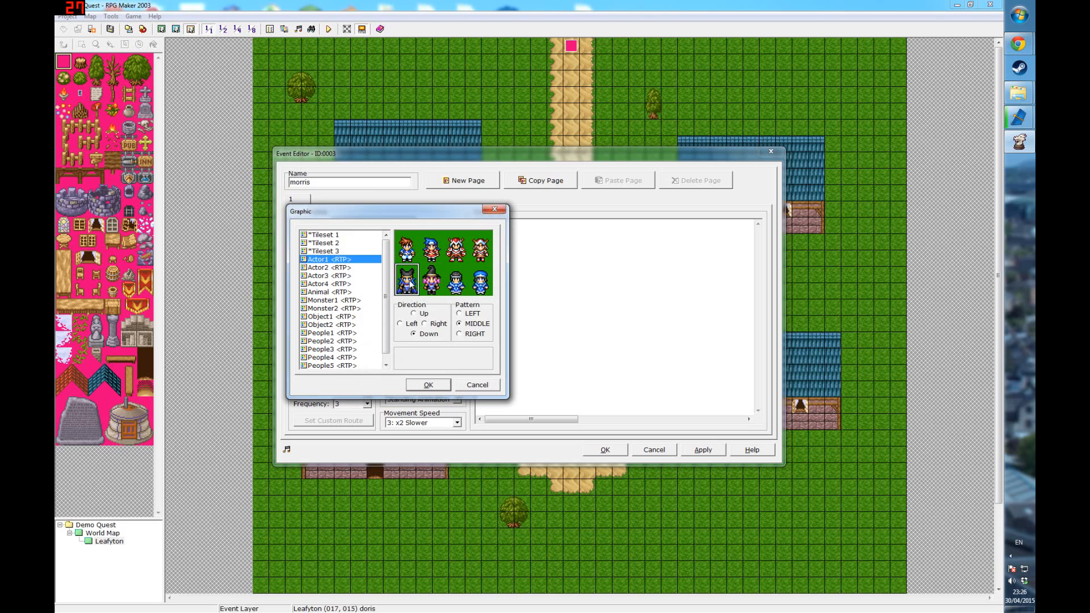
Set the morris event's movement frequency to 8.
left_click(367, 404)
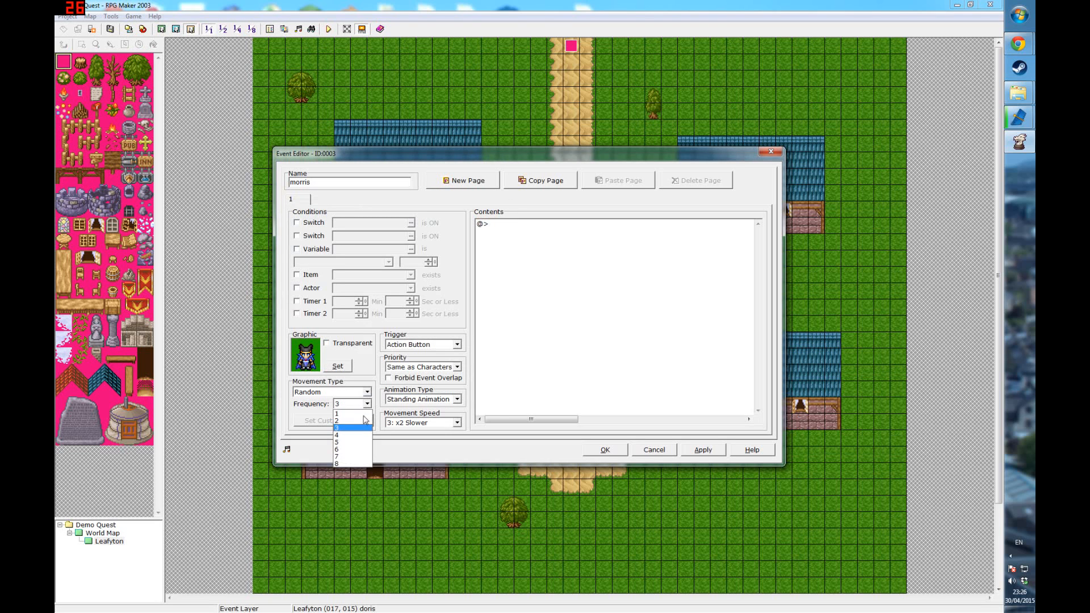
left_click(355, 464)
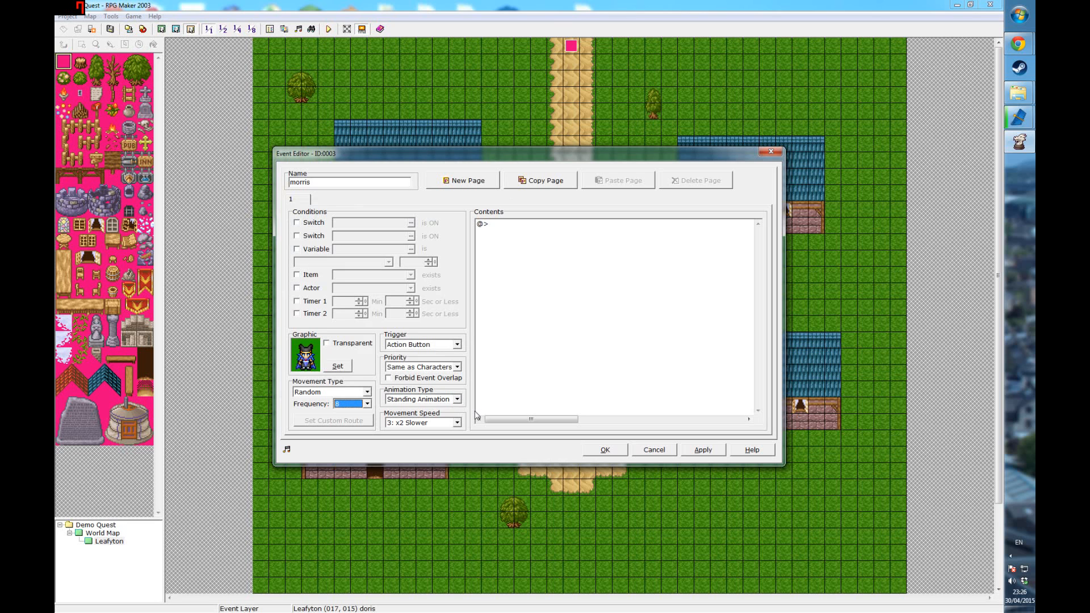
left_click(612, 450)
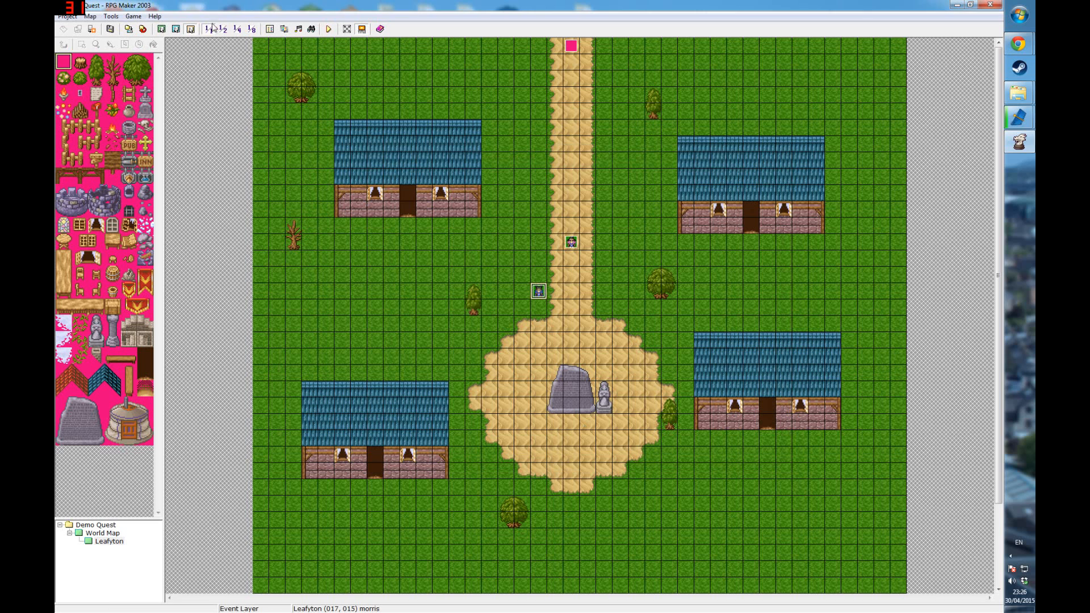
Save the project and start a new game in a playtest.
left_click(130, 32)
left_click(329, 31)
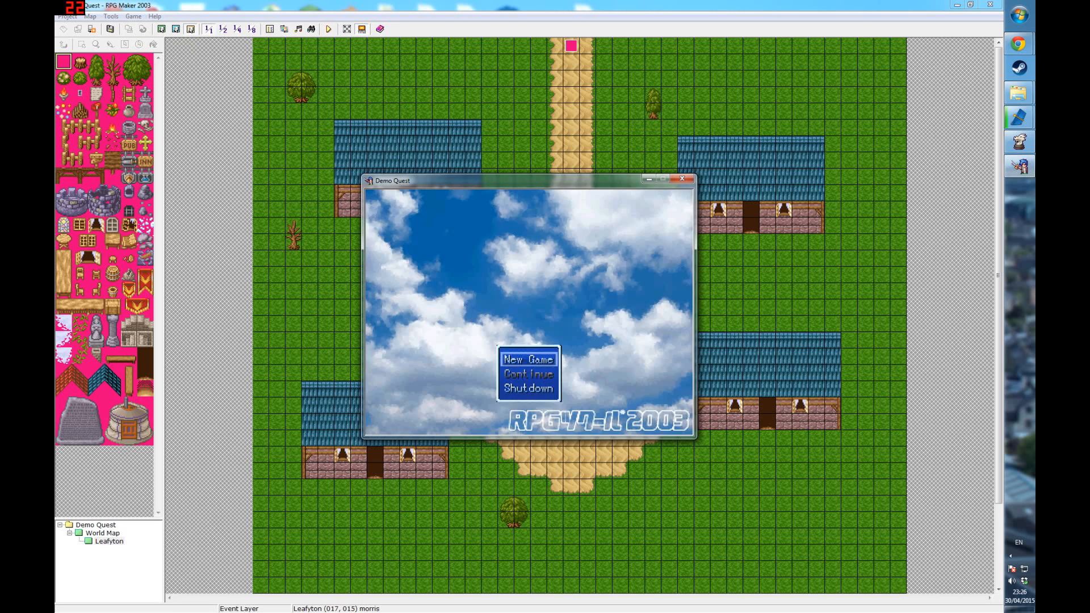
key("Return")
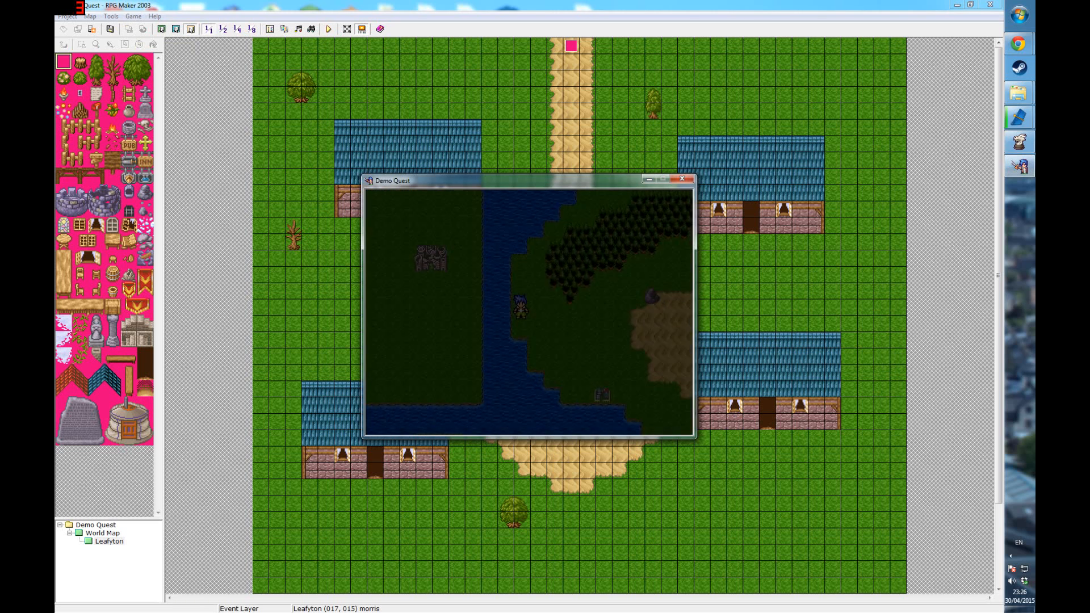
Walk the hero across the world map into the town and along its path to the villagers.
key("Right")
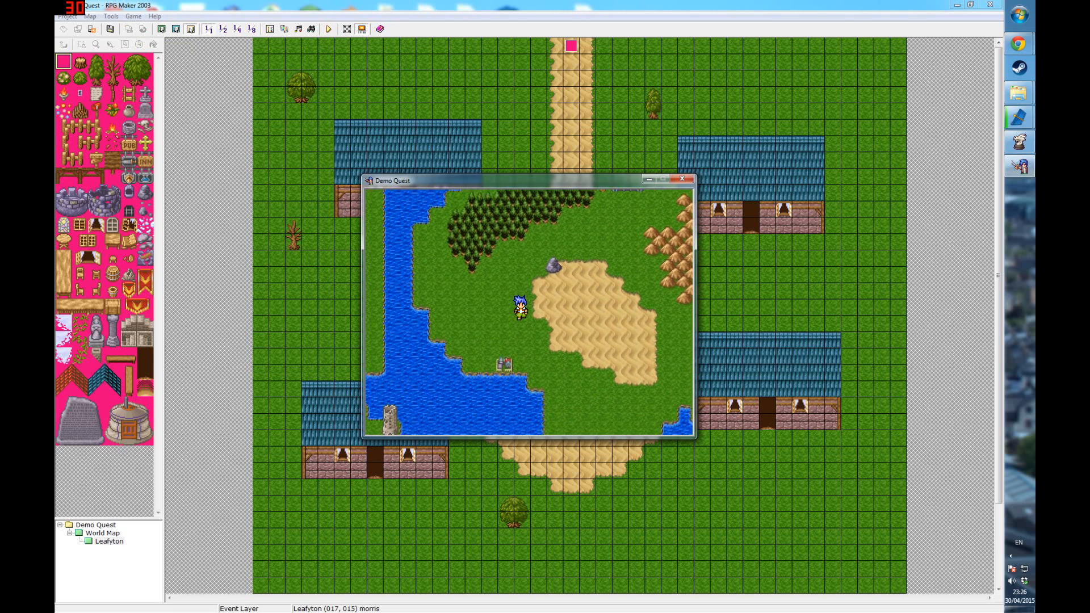
key("Down")
key("Down")
key("Down")
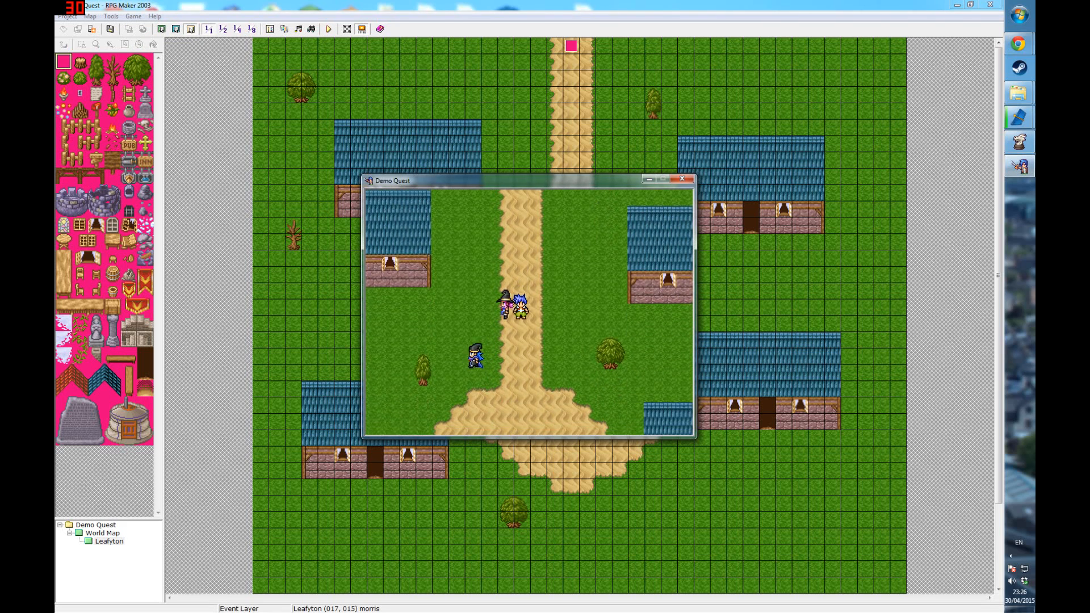
Walk the hero around the town to check how the doris and morris characters move.
key("Left")
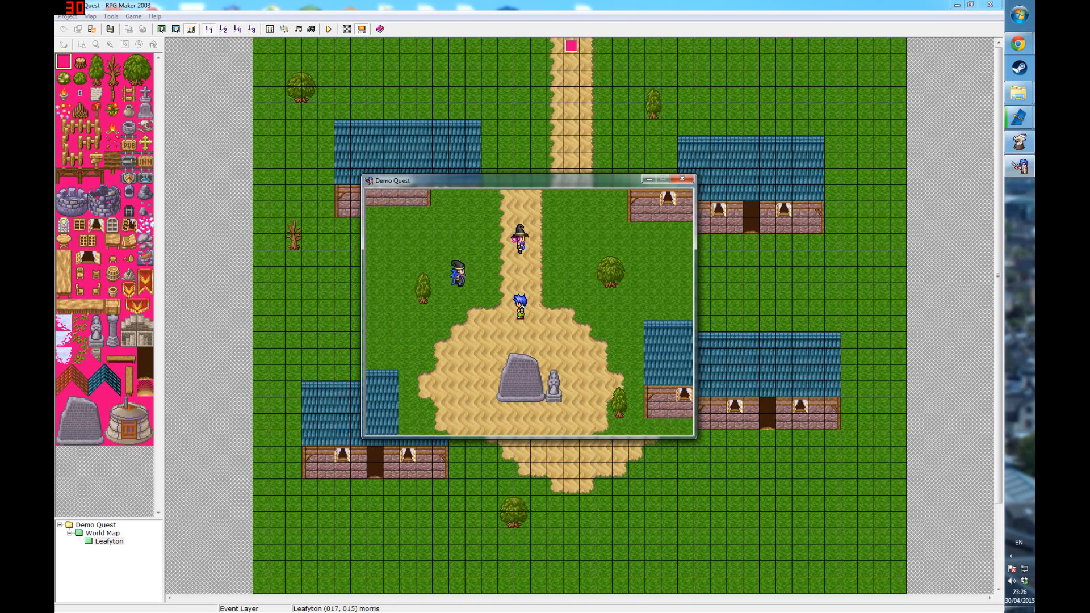
key("Right")
key("Up")
key("Left")
key("Left")
key("Down")
key("Down")
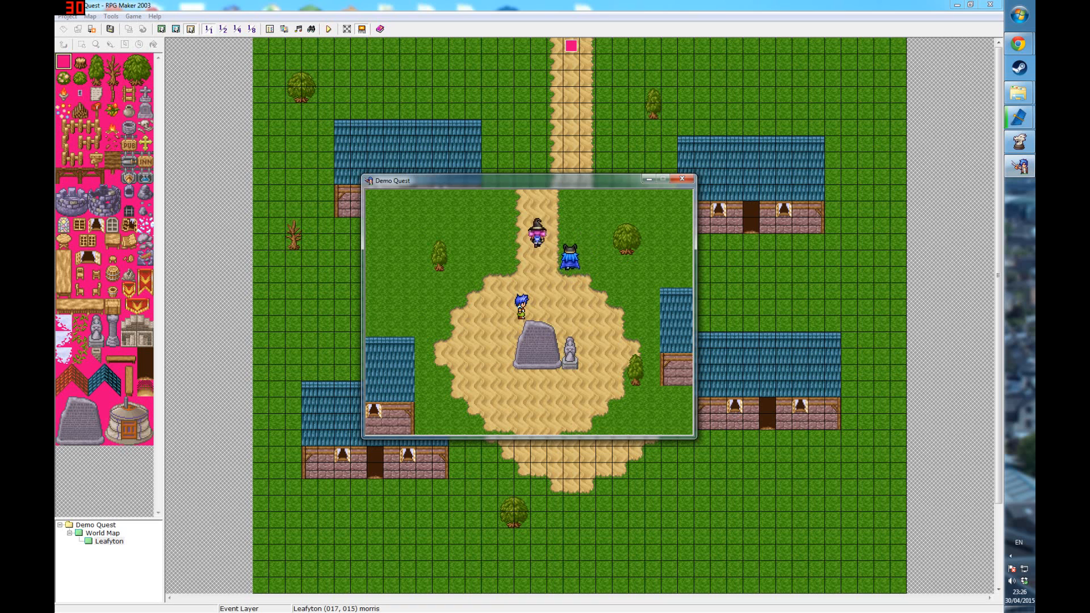
key("Right")
key("Up")
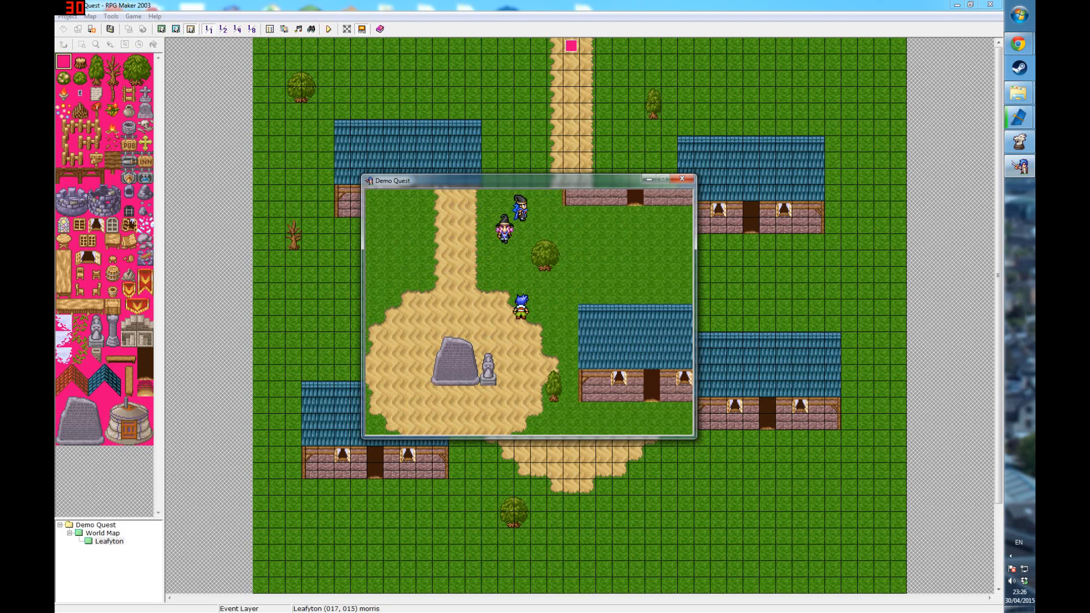
key("Up")
key("Left")
key("Right")
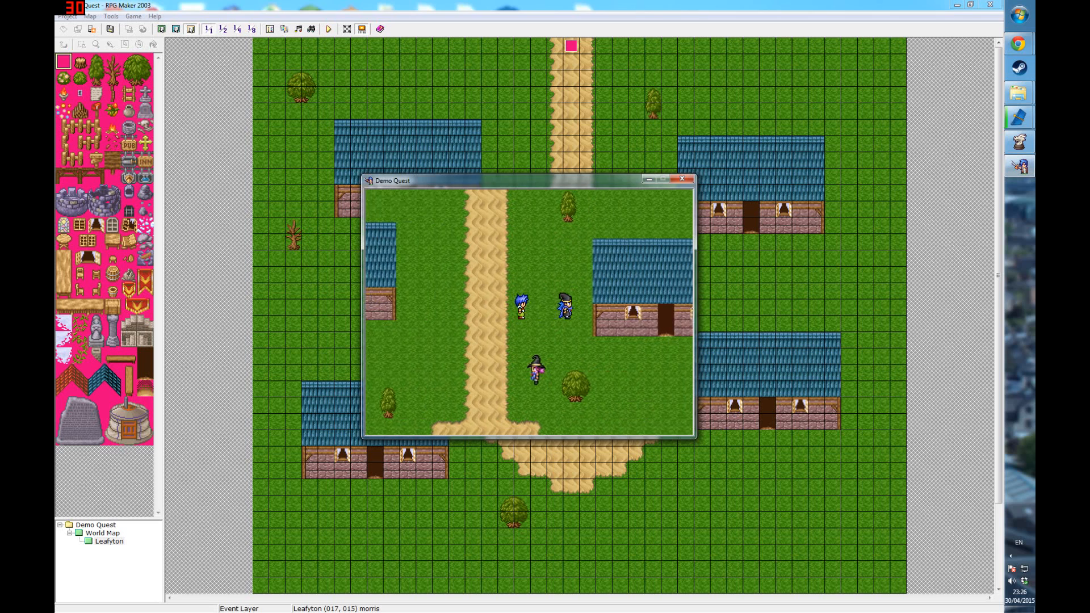
key("Up")
key("Left")
key("Down")
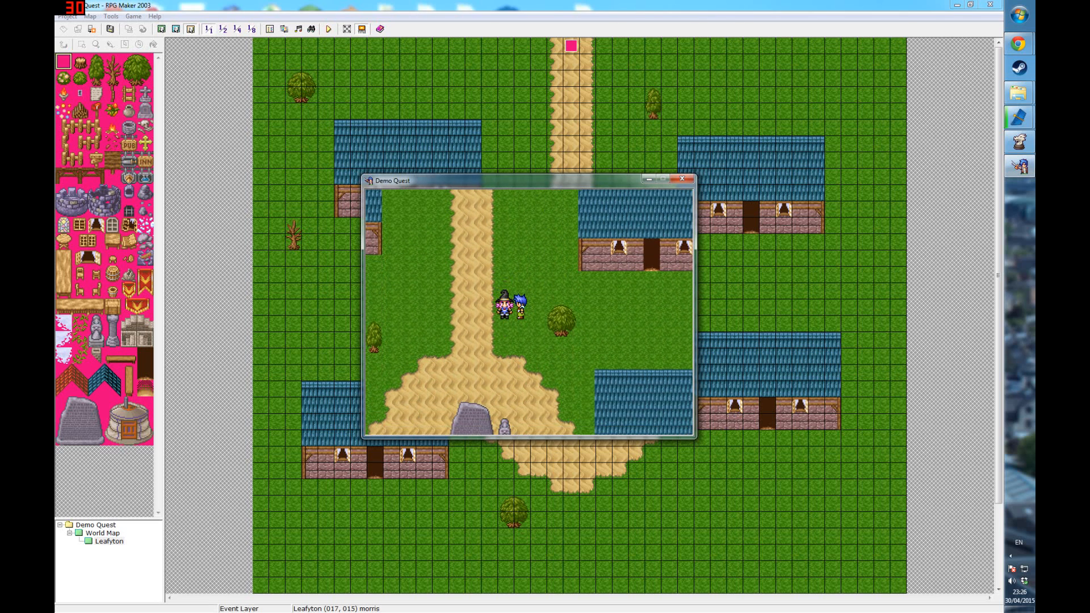
Walk the hero back past the villagers and close the playtest.
key("Up")
key("Left")
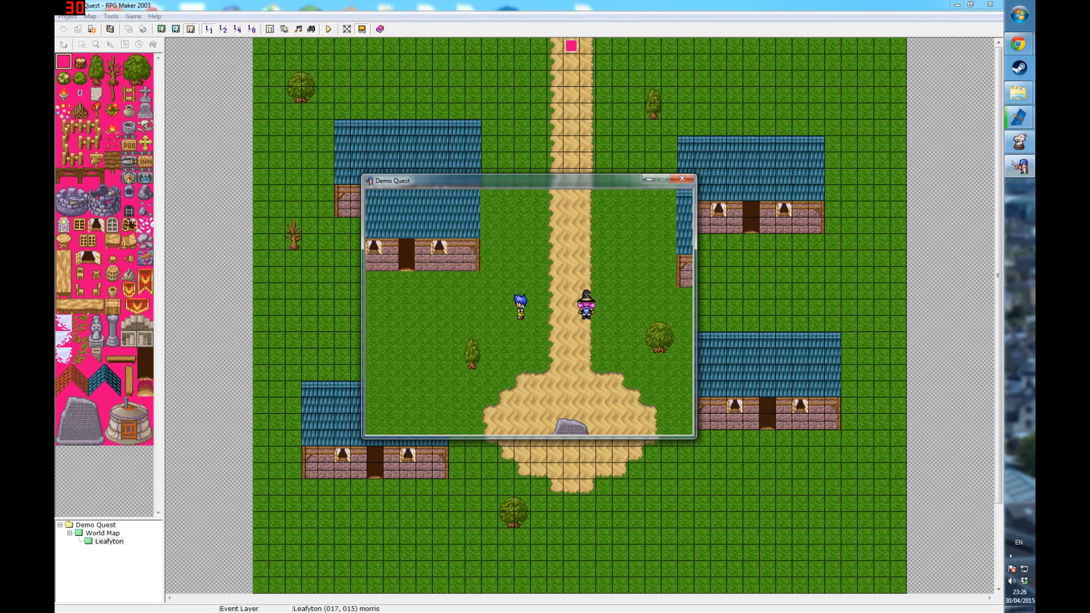
left_click(682, 178)
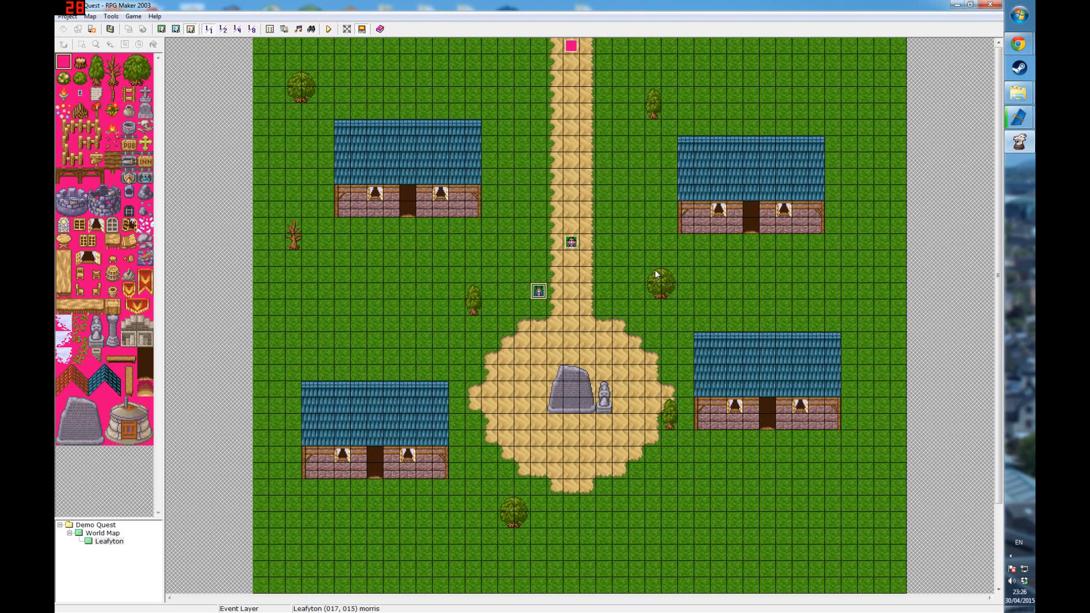
Add a Show Text command to the doris event: Doris, "Kyahahaha! Come into my gingerbread house little boy! It's not actually gingerbread.".
double_click(571, 242)
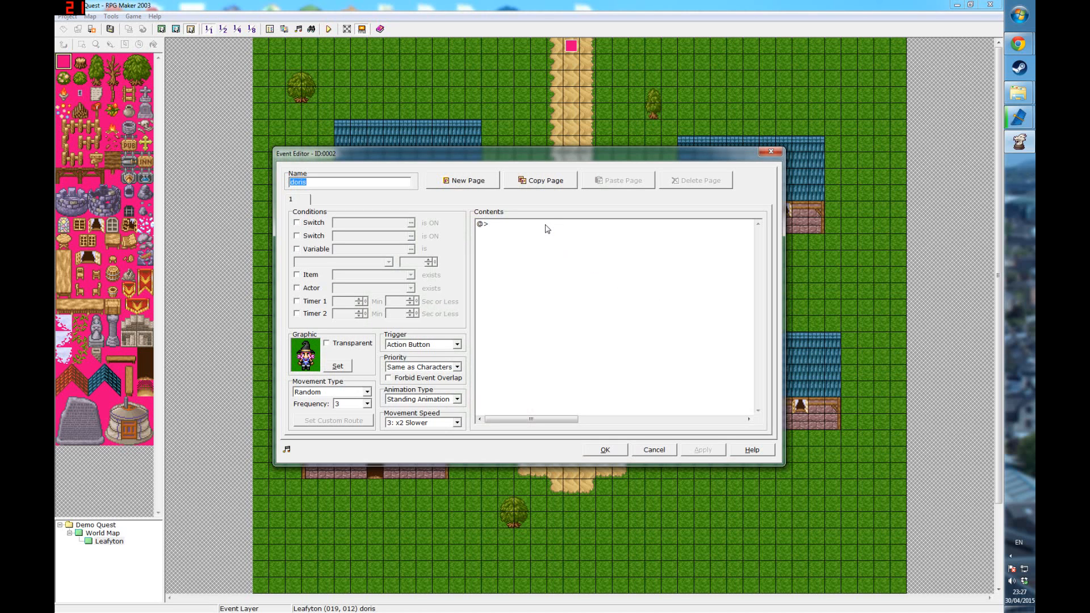
left_click(545, 228)
double_click(542, 228)
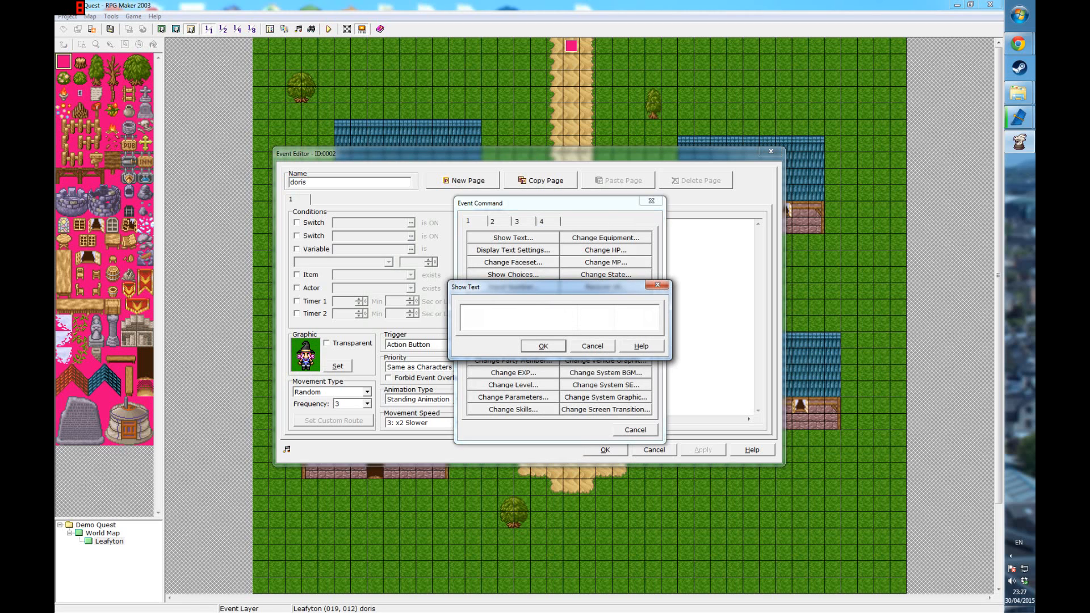
type("is")
type("\"Kyahahaha")
type("! Come into")
type(" my gingerbread")
type(" house little boy!")
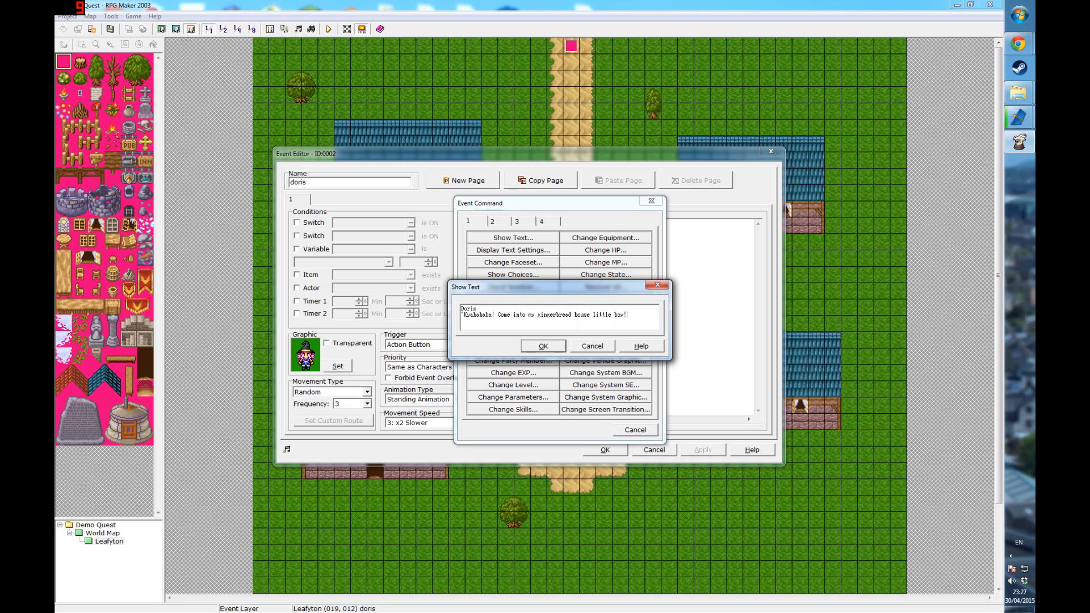
type(" It's not")
key("Return")
type("actually gingerbread.")
left_click(557, 349)
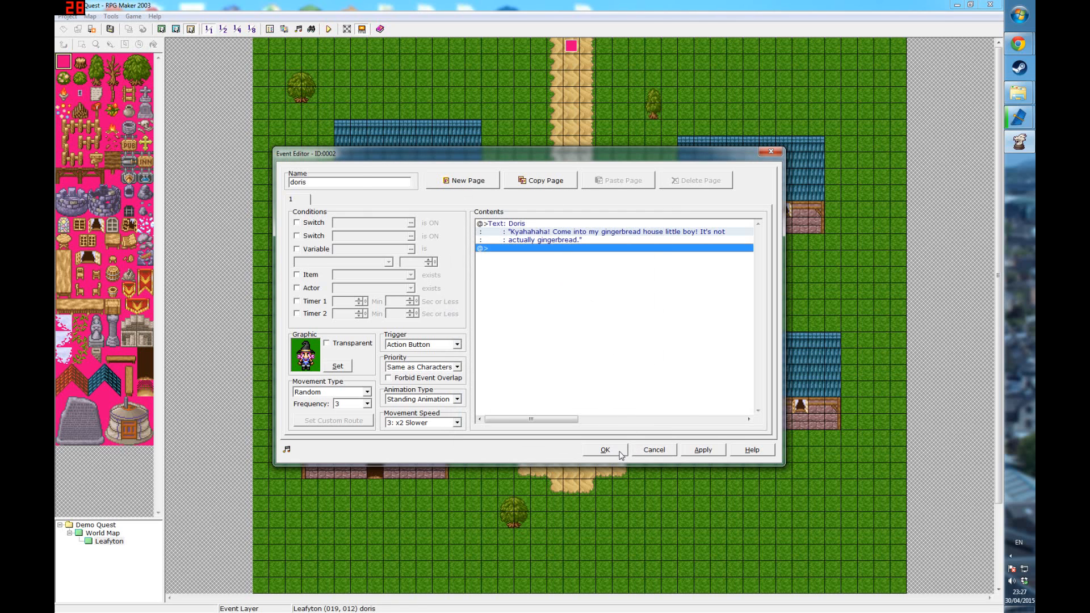
left_click(707, 449)
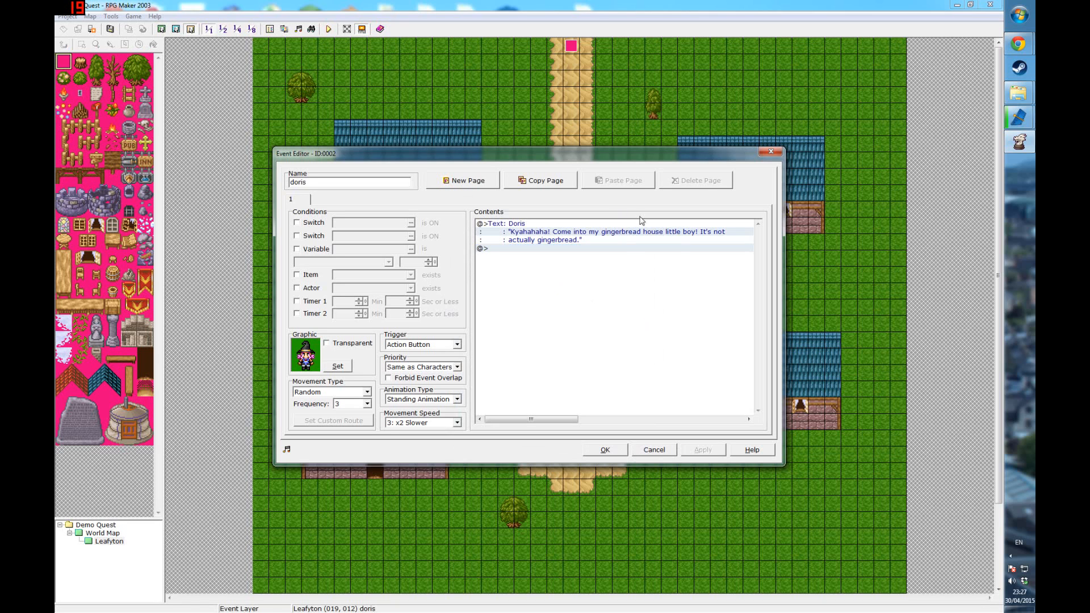
Insert a Change Faceset command before the doris text, using the pink-haired witch face from Actor1, displayed left without flipping.
left_click(553, 250)
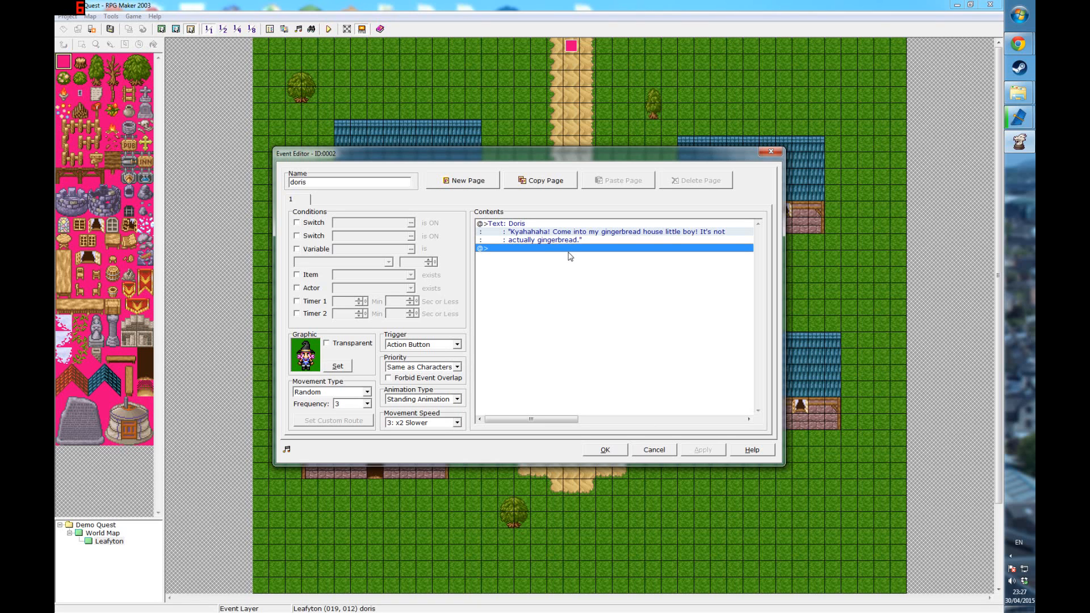
left_click(550, 231)
right_click(522, 228)
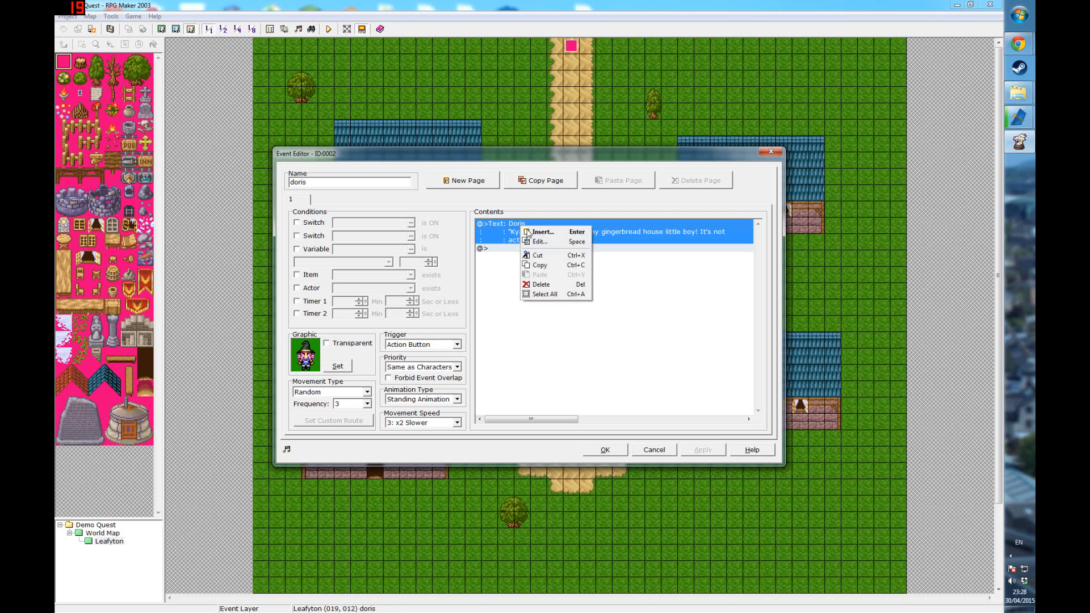
left_click(542, 232)
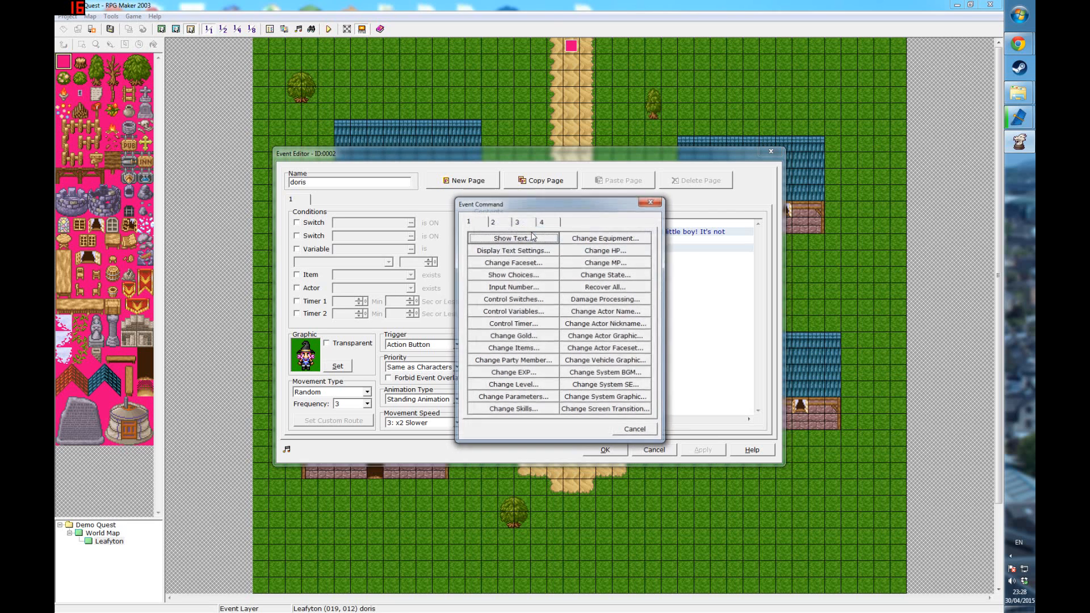
left_click(523, 267)
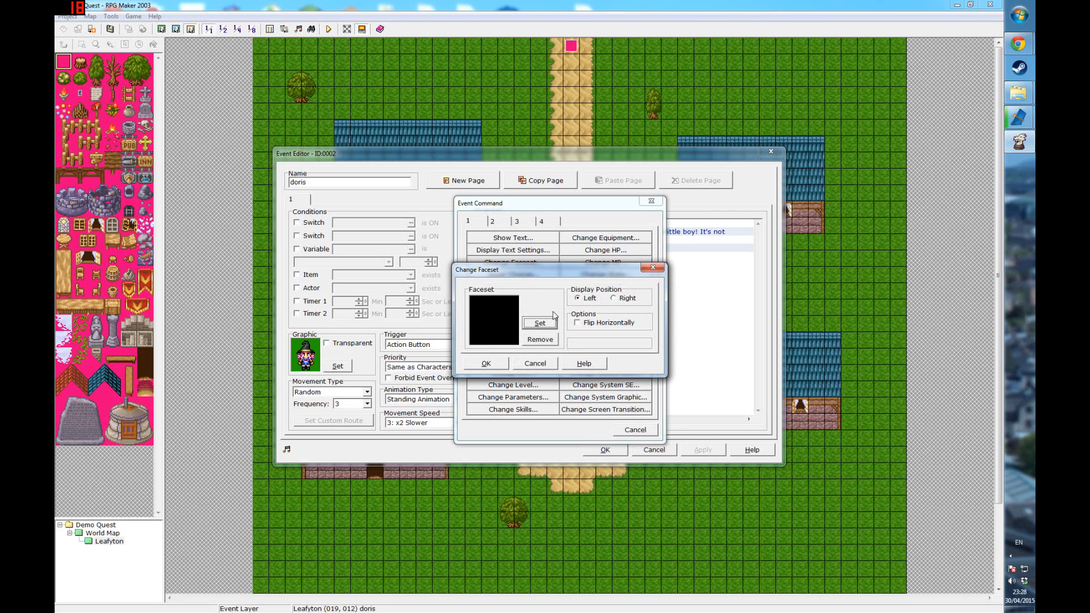
left_click(542, 325)
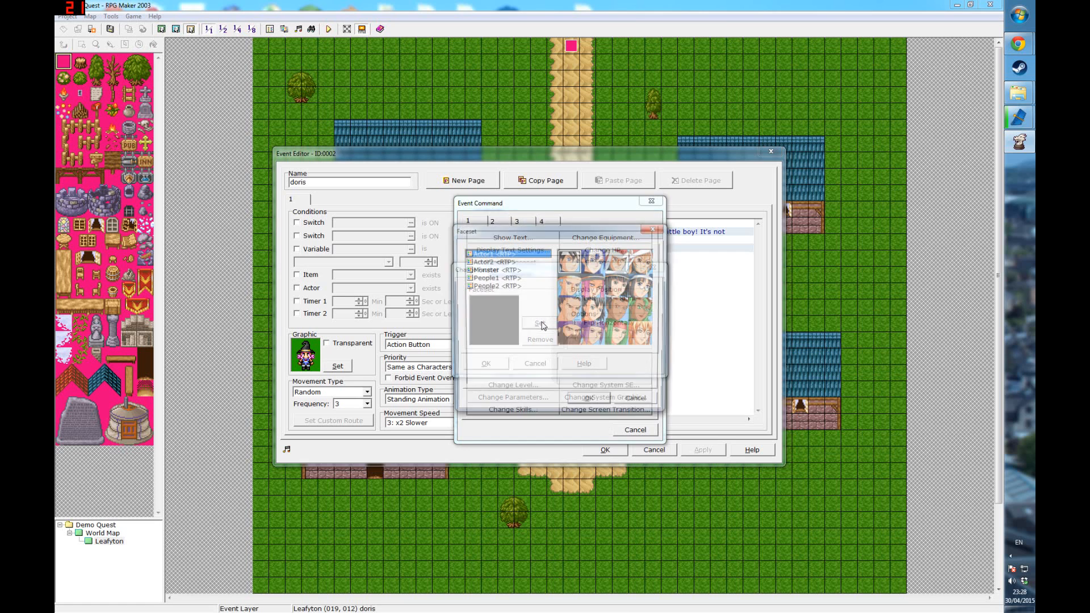
left_click(520, 262)
left_click(521, 270)
left_click(525, 278)
left_click(525, 286)
left_click(525, 270)
left_click(523, 254)
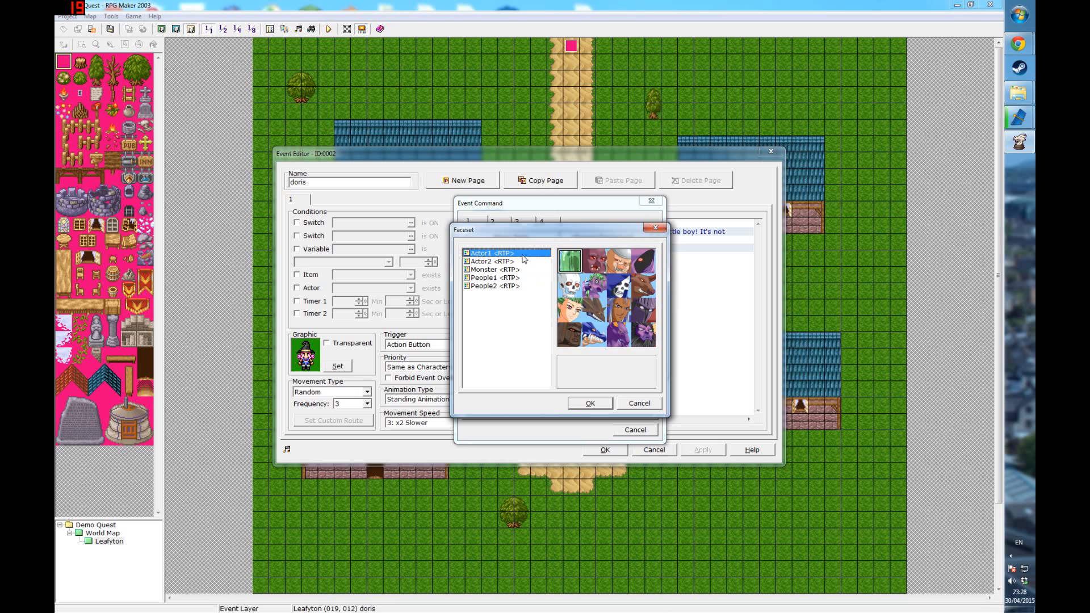
double_click(599, 286)
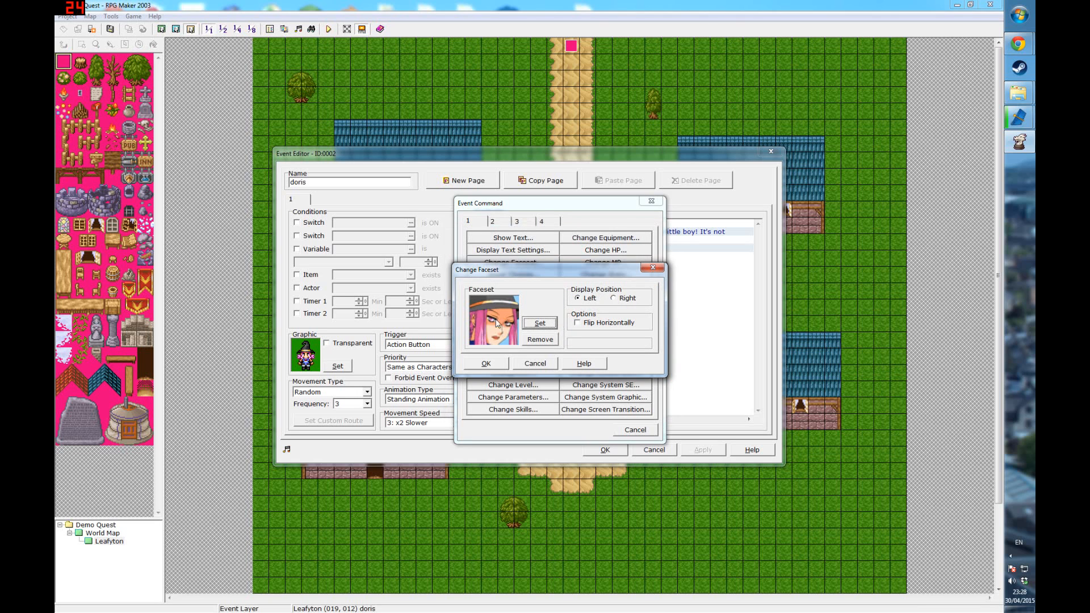
left_click(497, 363)
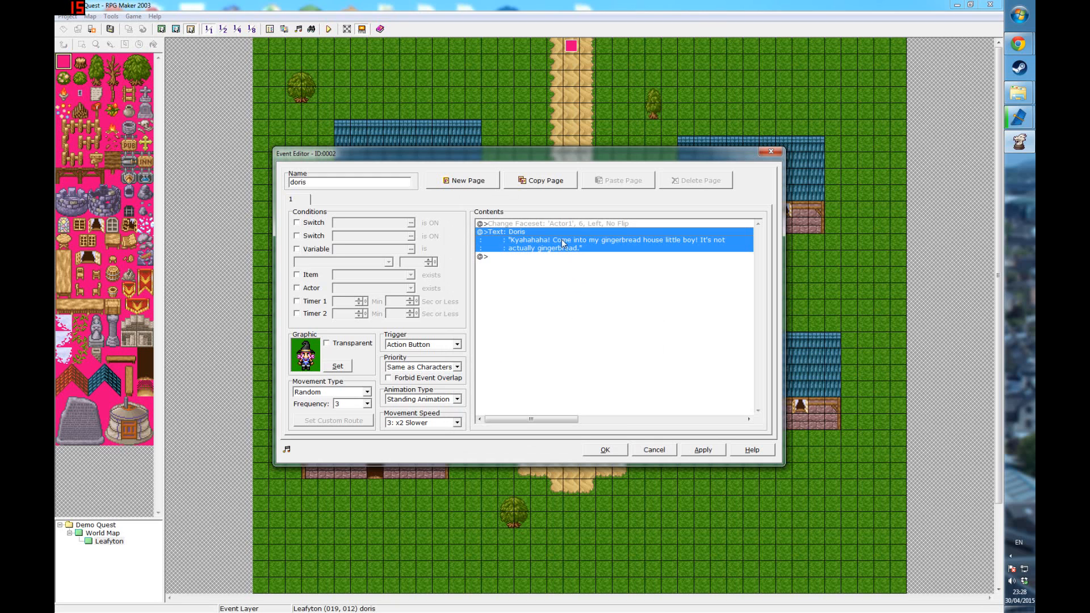
Add a second Change Faceset command with the same witch face after the doris text.
right_click(562, 243)
left_click(522, 226)
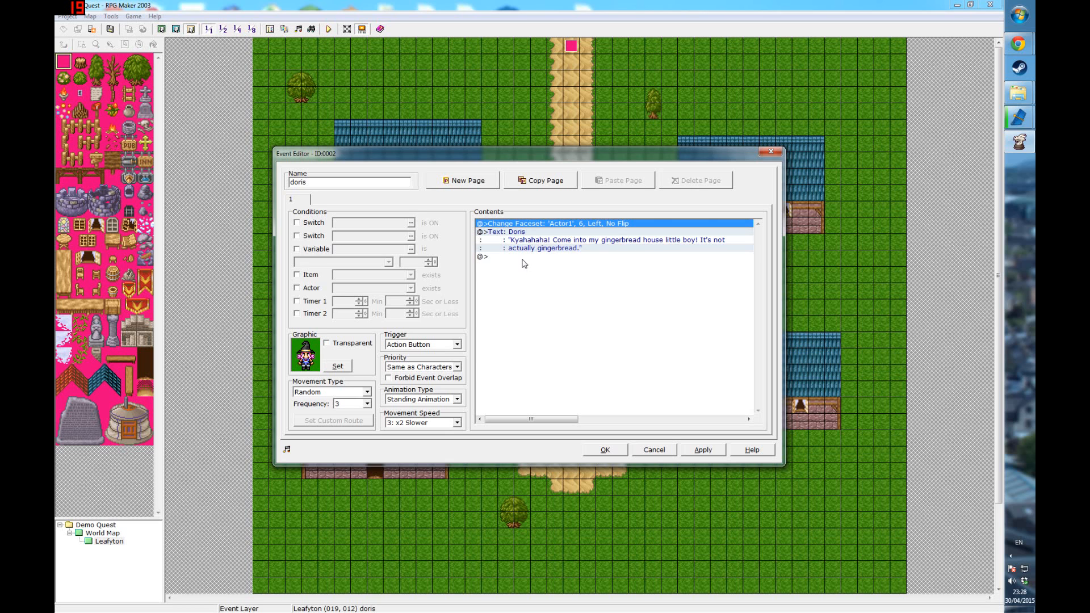
double_click(522, 258)
left_click(536, 263)
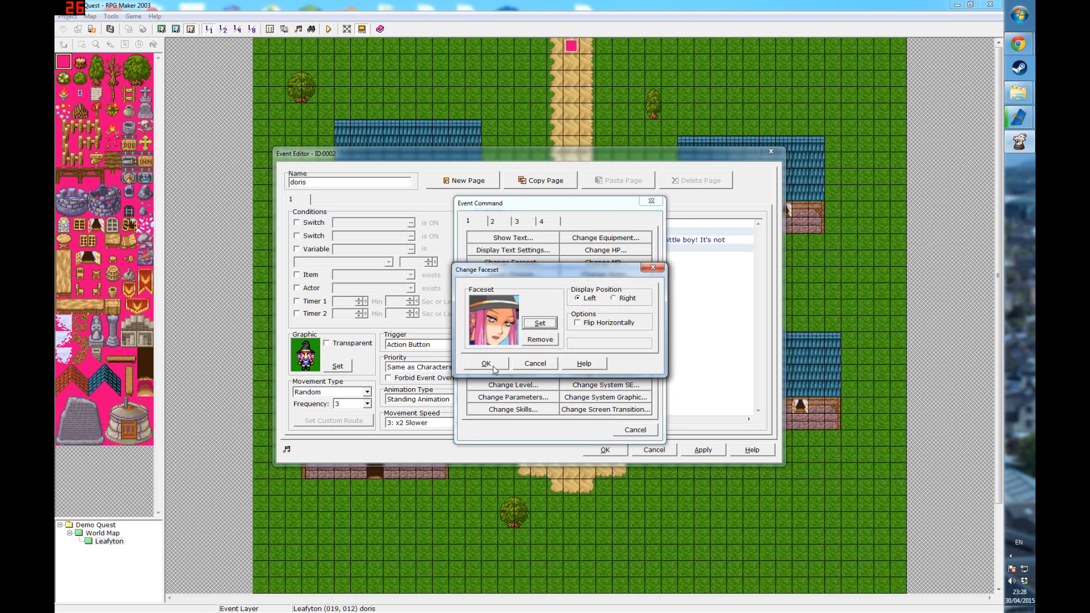
left_click(492, 366)
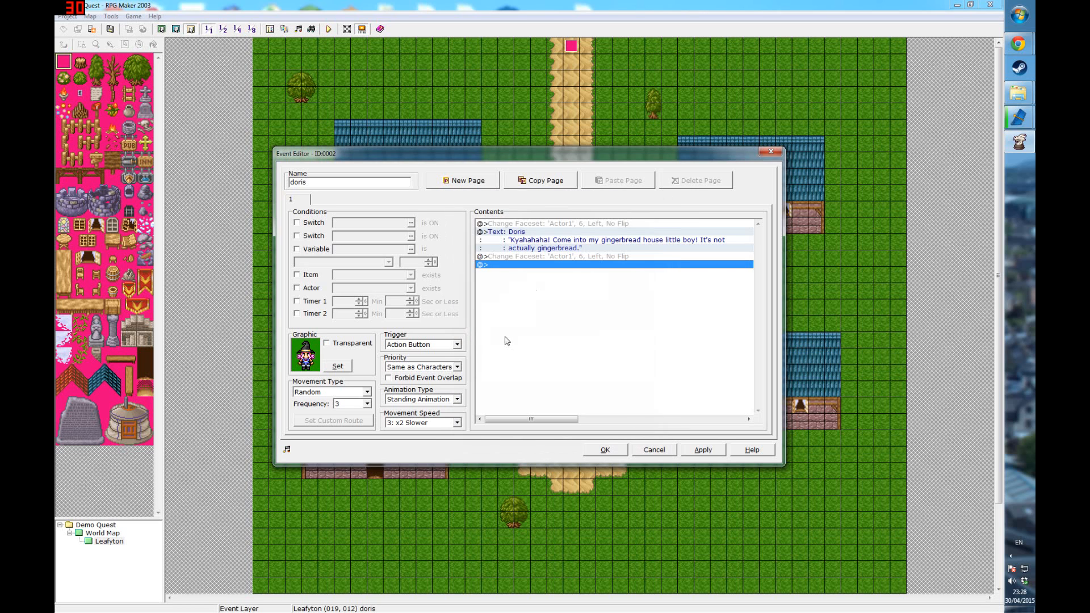
Move the second Change Faceset command from below the doris text to above it by cutting and pasting.
left_click(555, 257)
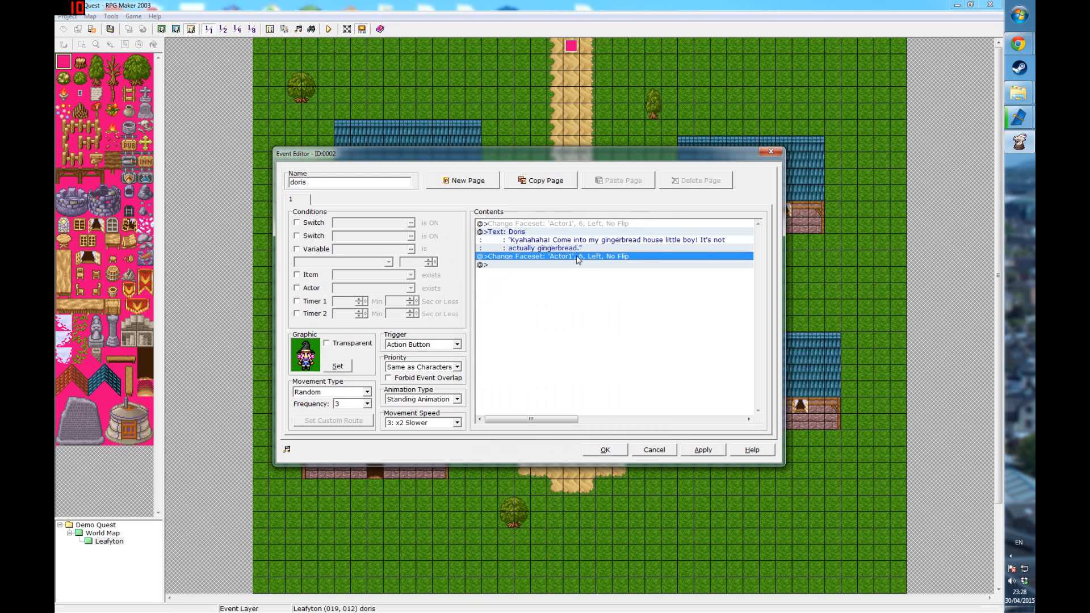
left_click(579, 244)
left_click(579, 245)
right_click(582, 257)
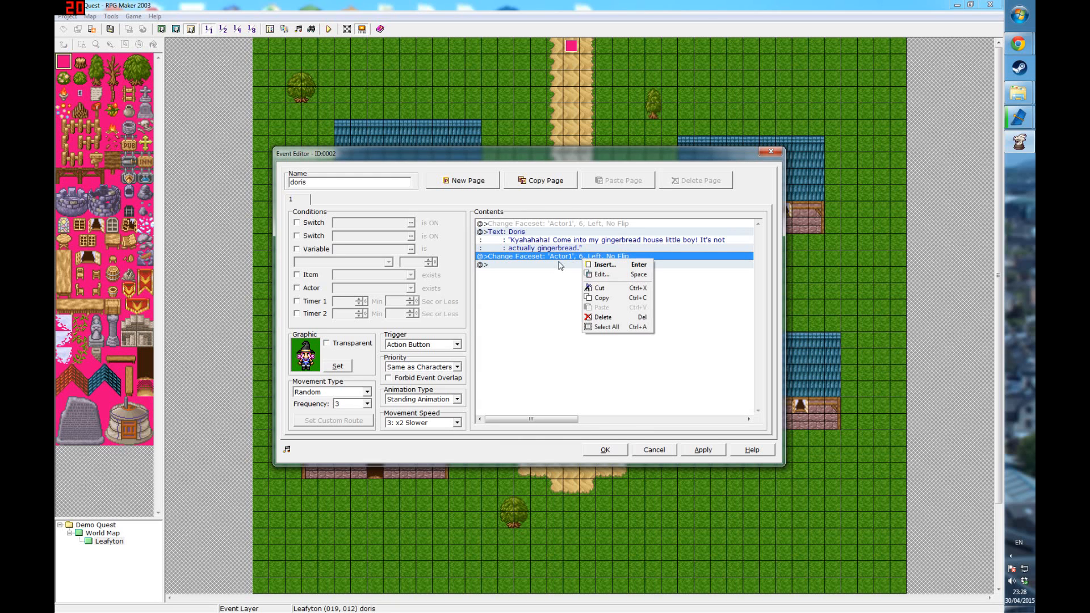
left_click(534, 258)
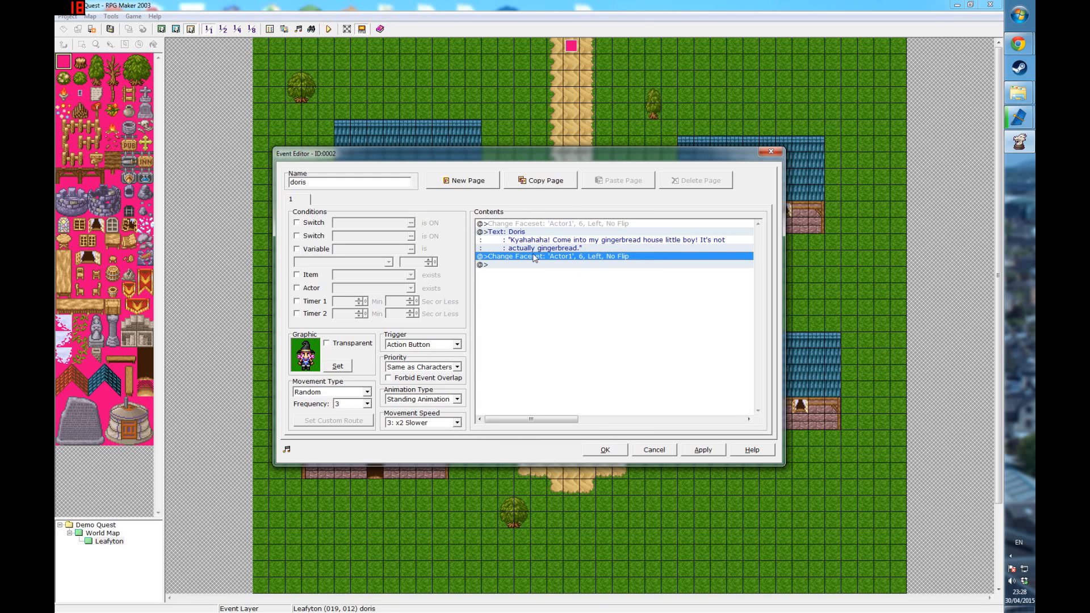
key("ctrl+x")
left_click(551, 238)
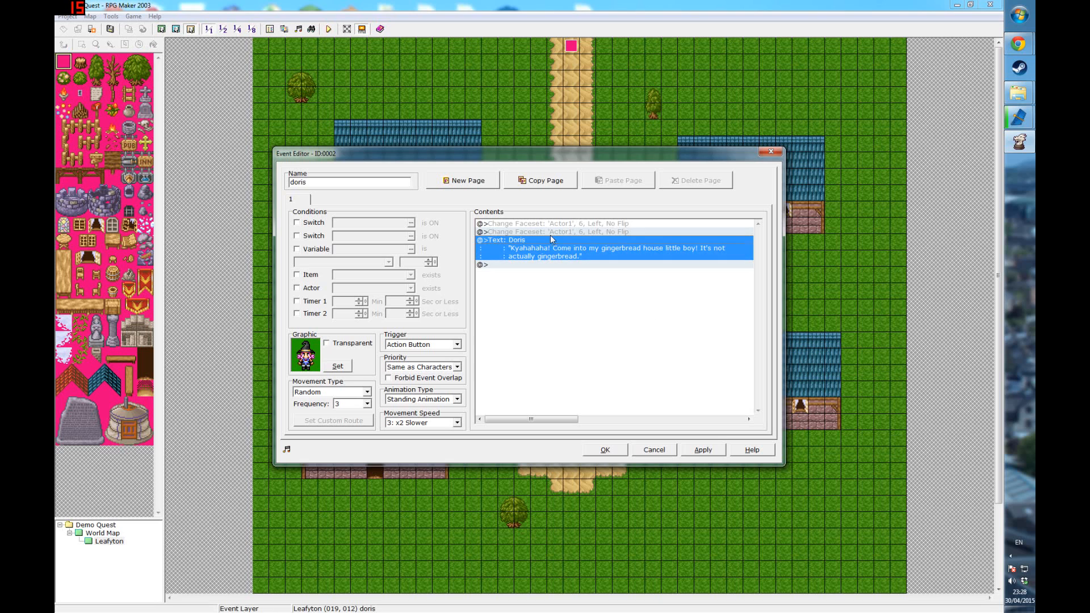
key("ctrl+v")
Delete the duplicate Change Faceset command above the doris text, then apply and close the event.
key("Delete")
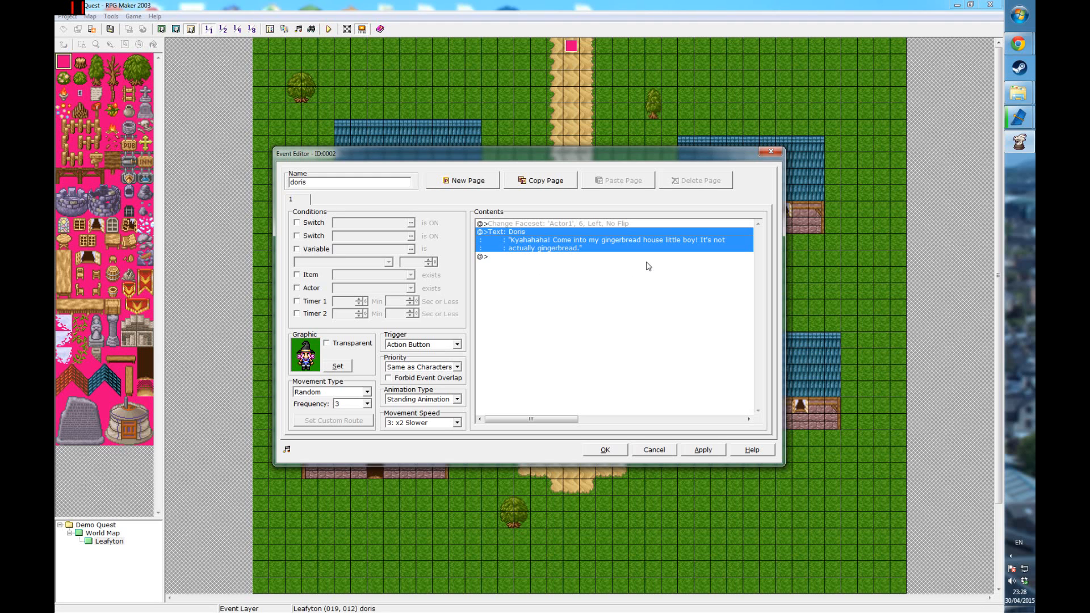
left_click(708, 449)
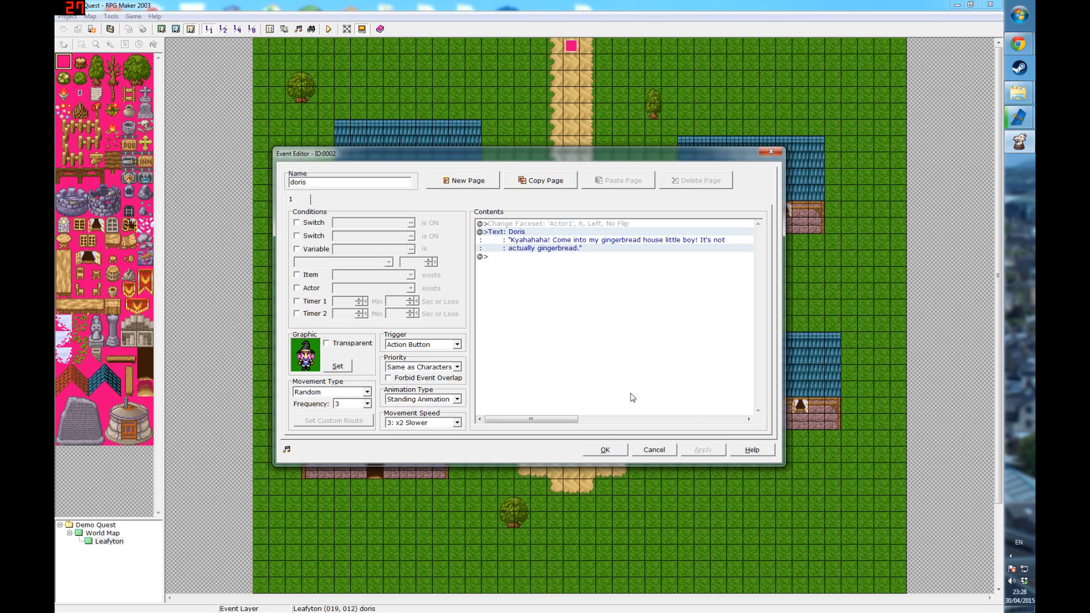
left_click(605, 449)
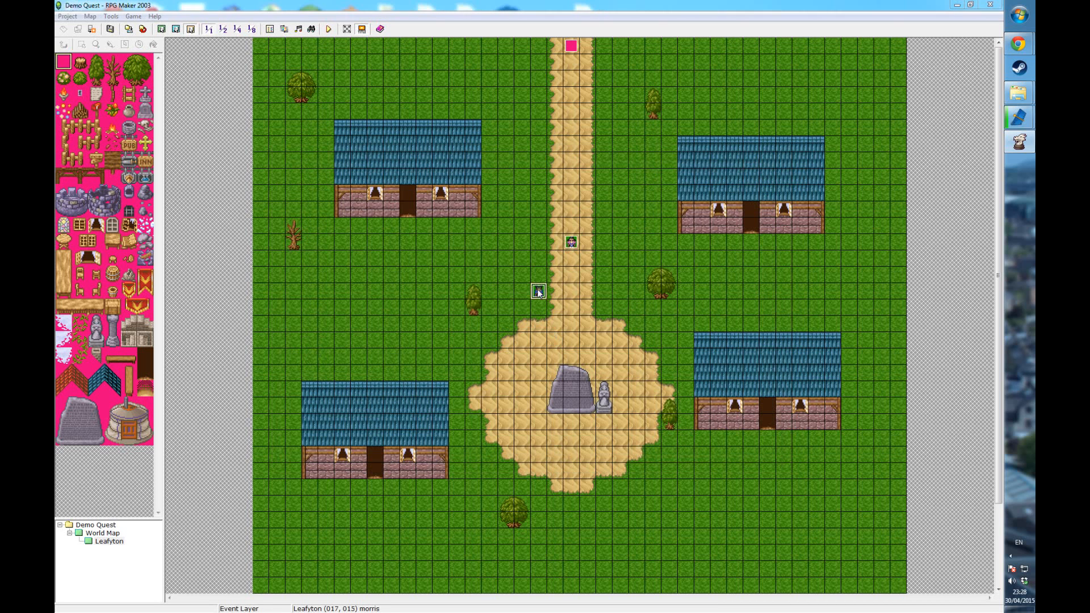
Insert a Change Faceset command in the morris event with Actor1's blue-haired headband face, displayed right and flipped horizontally.
double_click(539, 292)
left_click(529, 224)
right_click(530, 225)
left_click(542, 233)
left_click(544, 262)
left_click(540, 321)
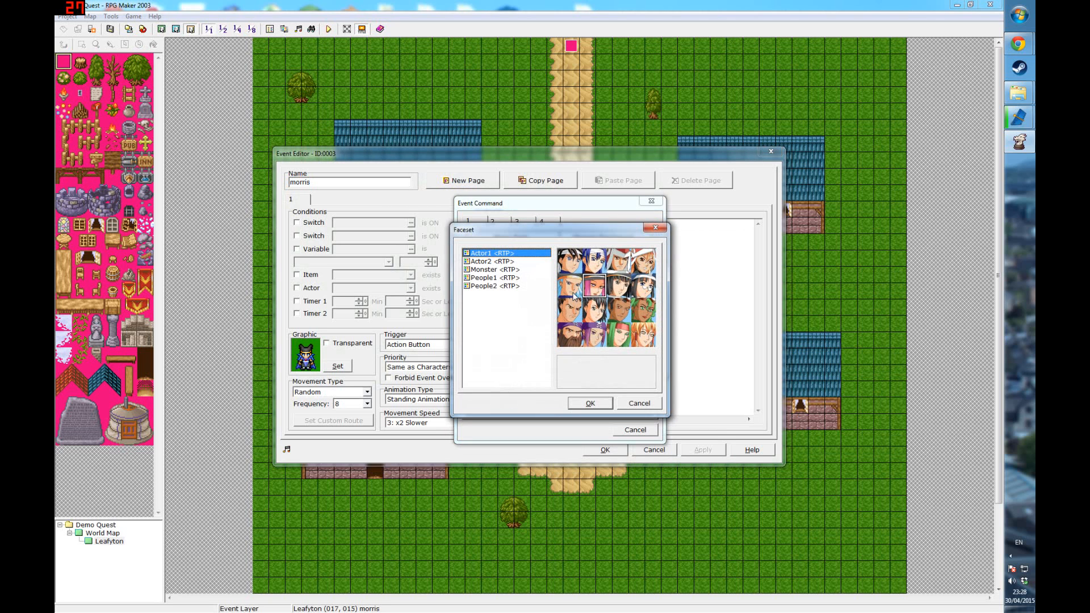
double_click(570, 289)
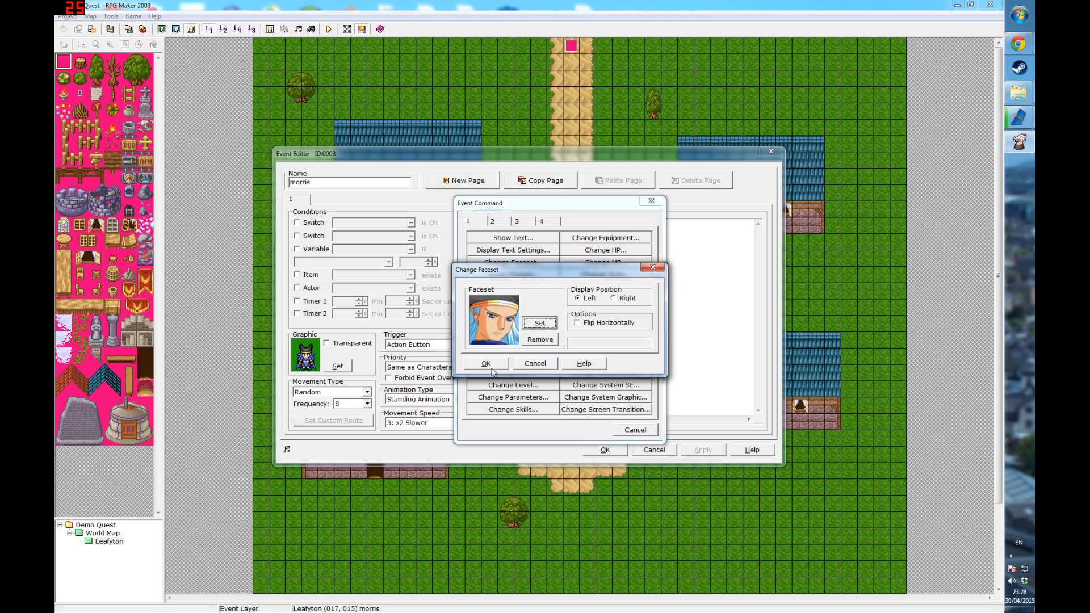
left_click(633, 299)
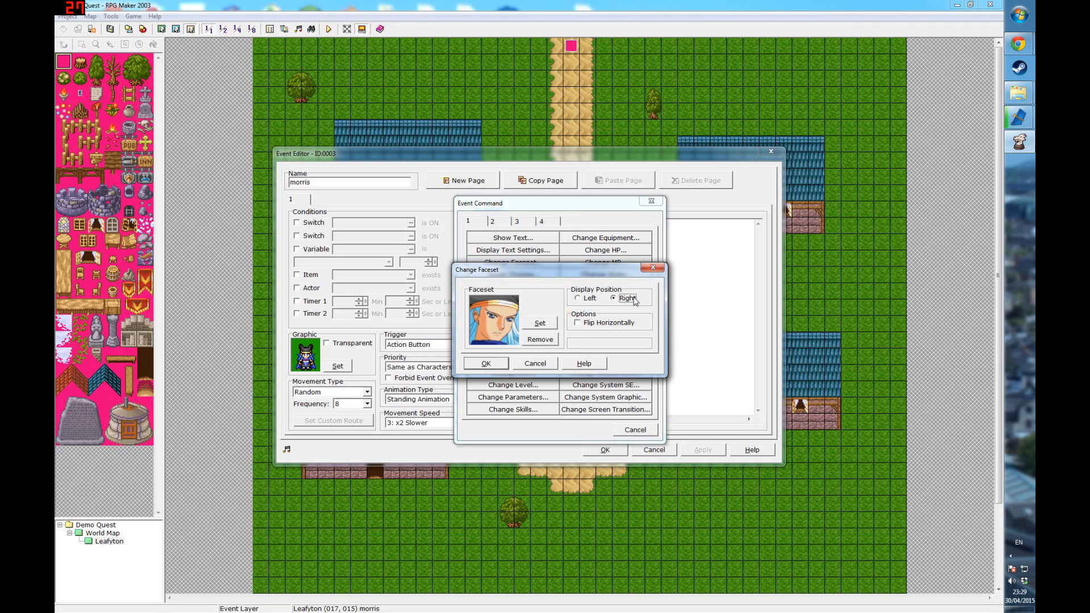
left_click(610, 328)
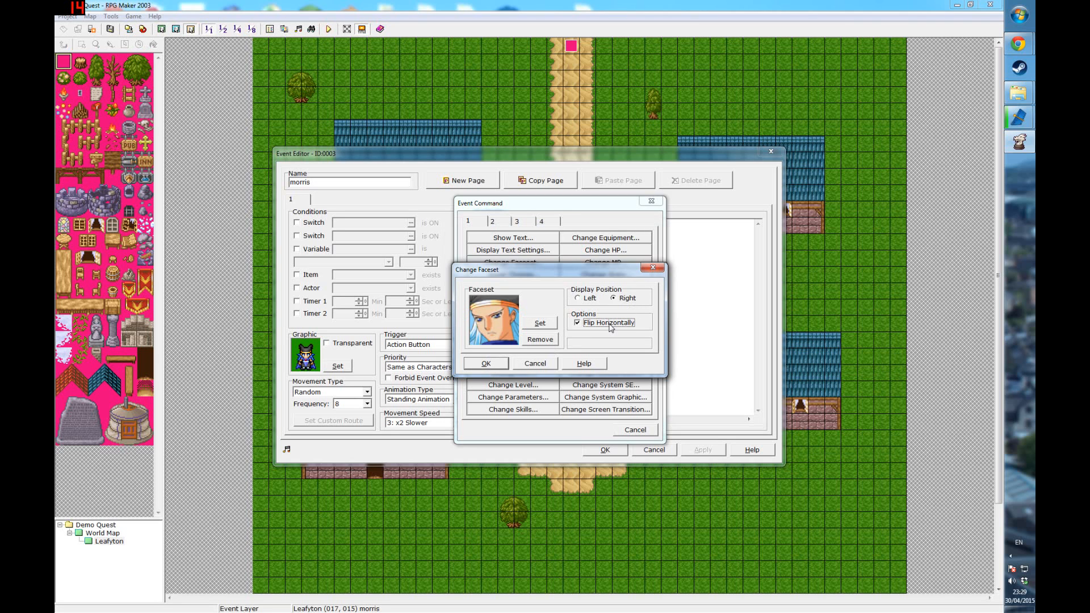
left_click(501, 366)
Add a Show Text command after the morris faceset reading Morris, "That rock outside of town insulted my wife!", and save the event.
double_click(536, 239)
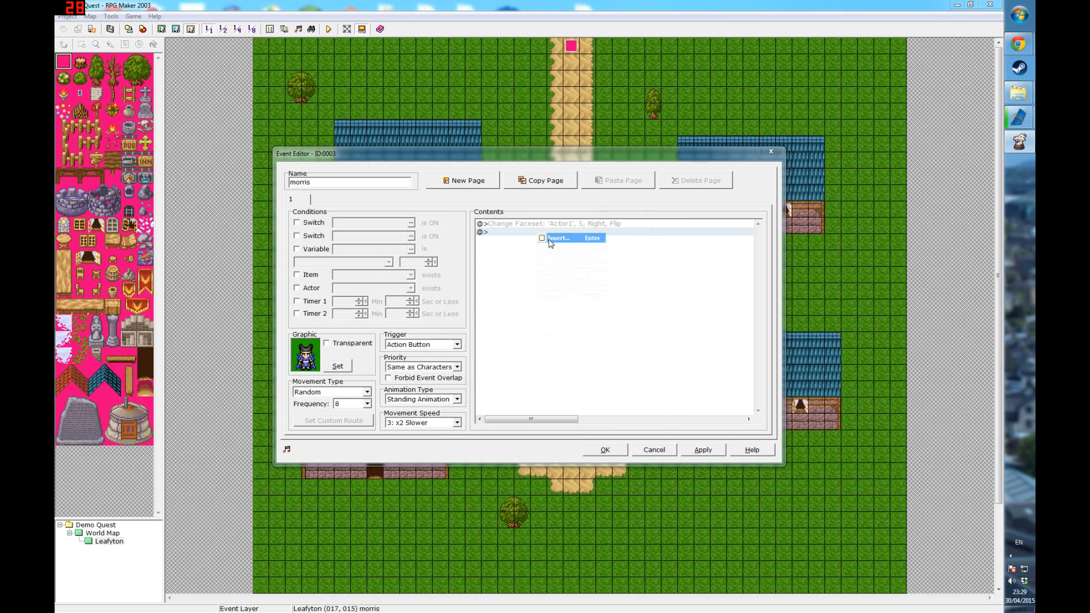
left_click(520, 239)
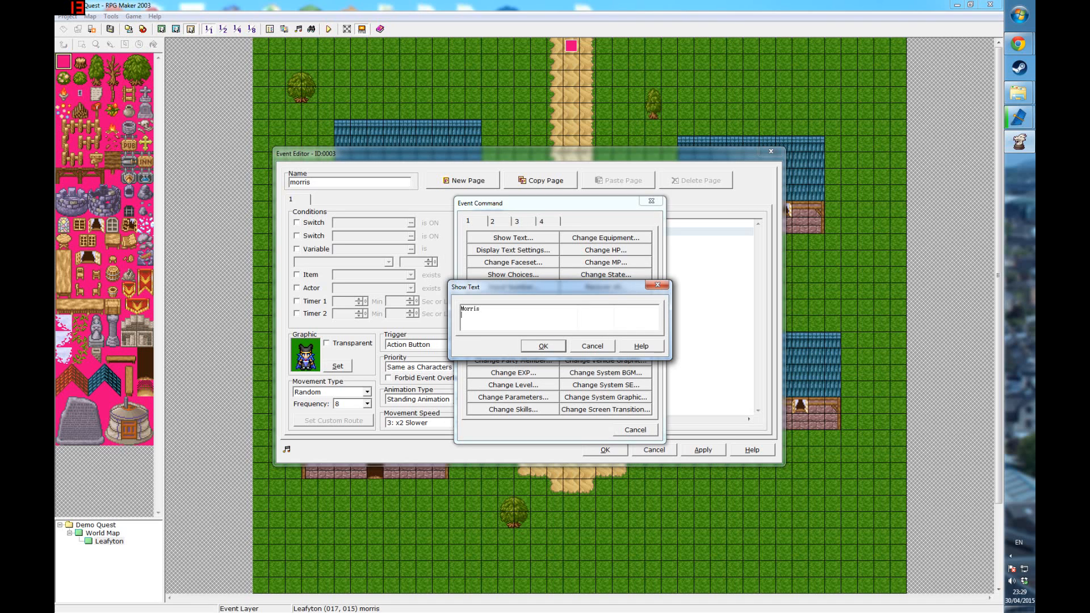
type("\"That rock outside of town insulted my wife!")
left_click(549, 345)
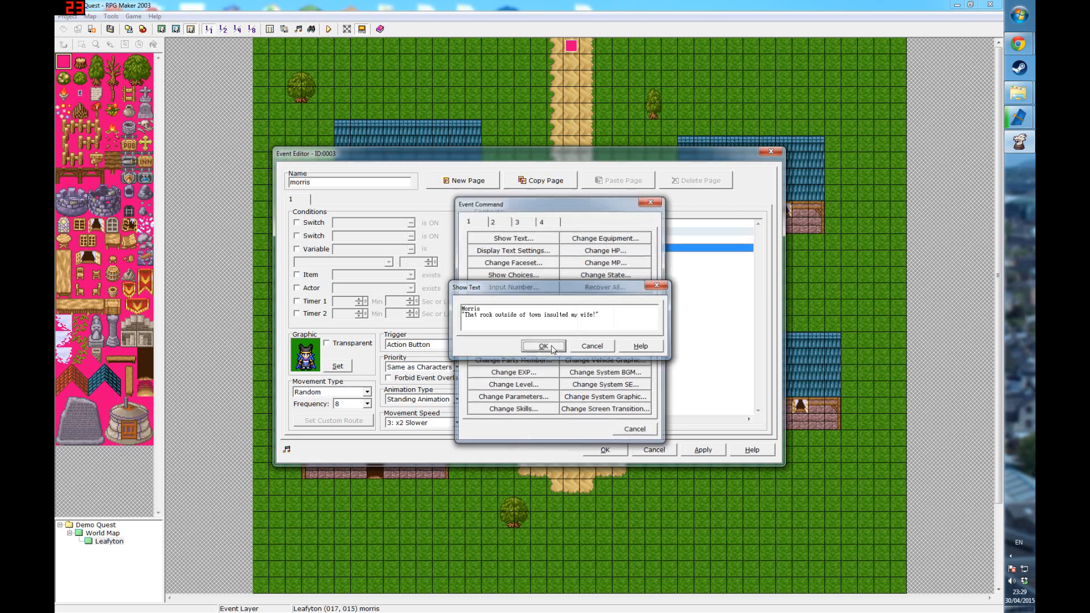
left_click(703, 449)
left_click(605, 450)
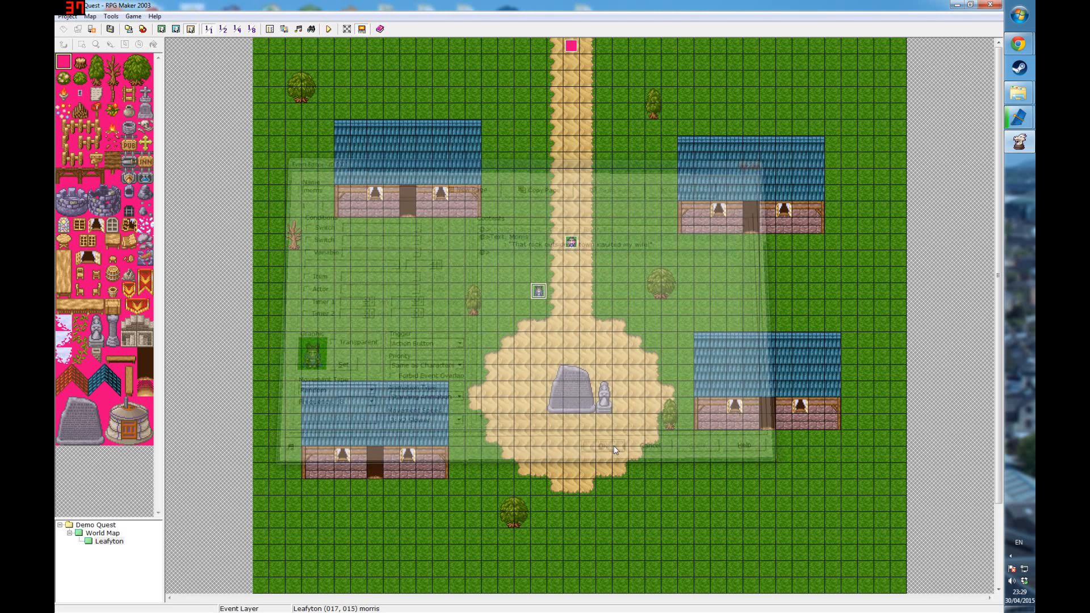
Playtest the game, walk from the world map into Leafyton, and talk to Doris until her message is dismissed.
left_click(328, 29)
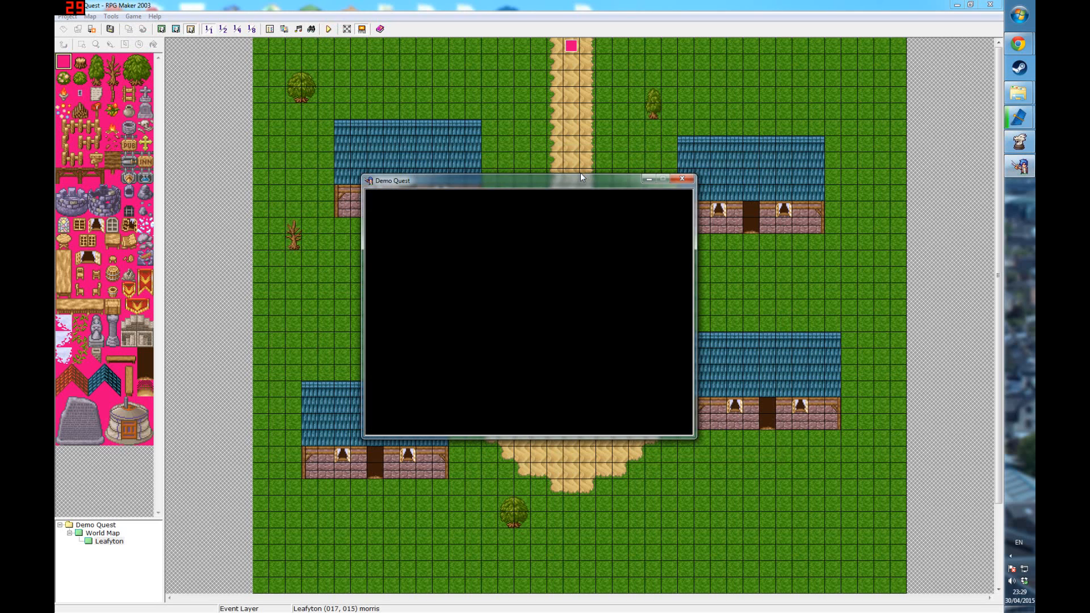
key("Down")
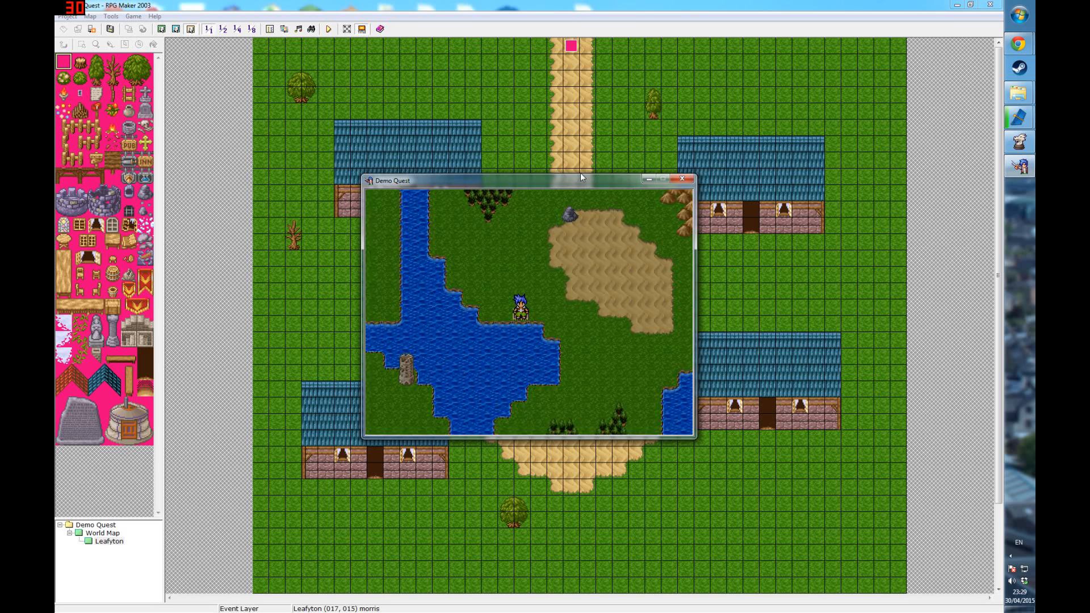
key("Down")
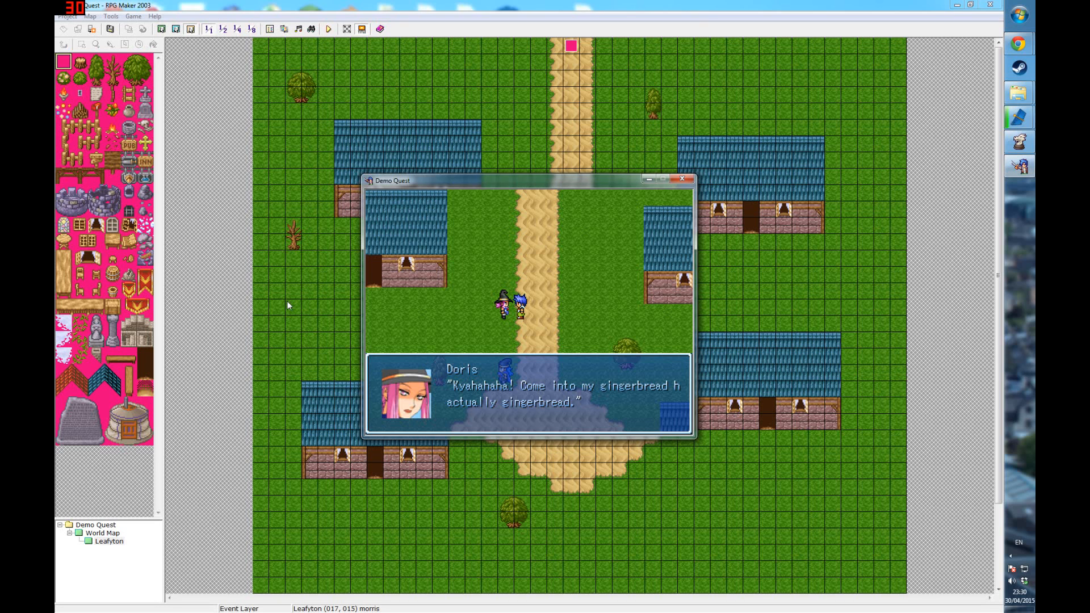
key("Return")
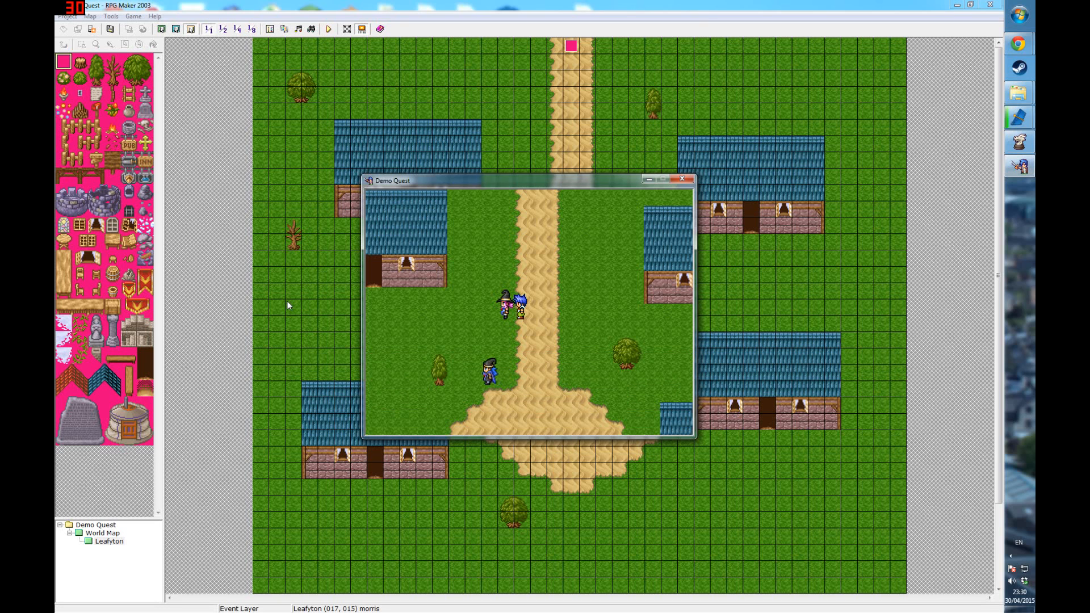
Follow Morris around Leafyton in the playtest, talk to him to check his dialogue and portrait, and end the playtest.
key("Left")
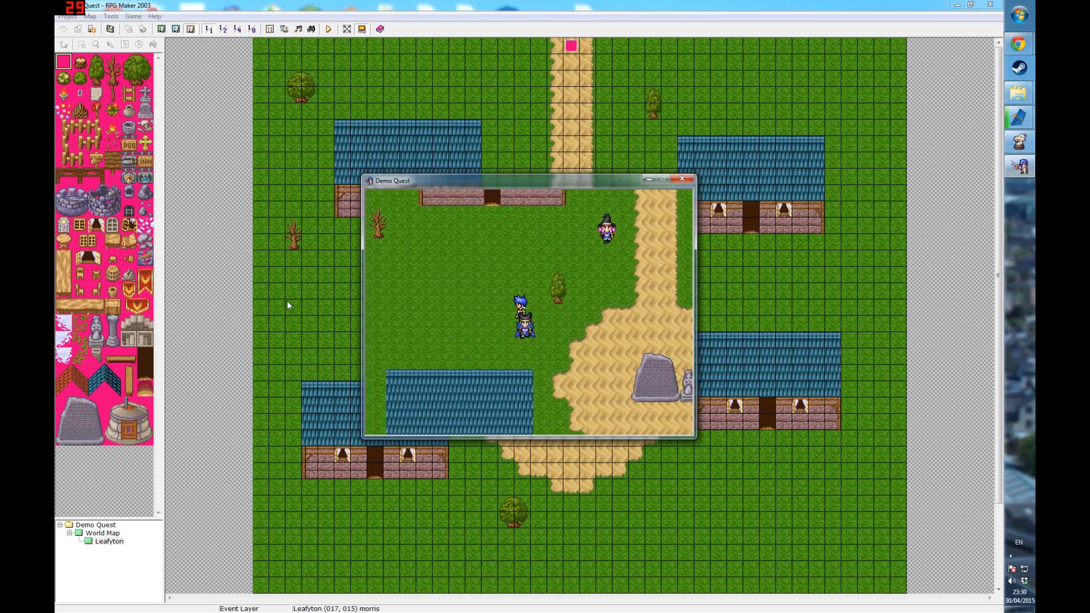
key("Down")
key("Right")
key("Up")
key("Left")
key("Right")
key("Up")
key("Right")
key("Up")
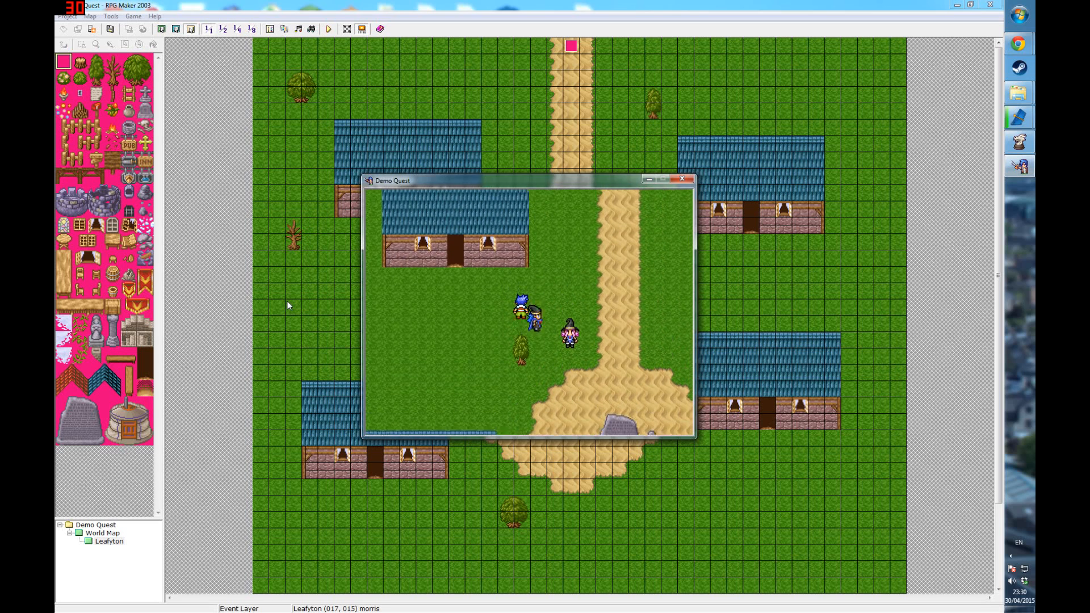
key("Right")
key("Left")
key("Right")
key("Up")
key("Left")
key("Down")
key("Right")
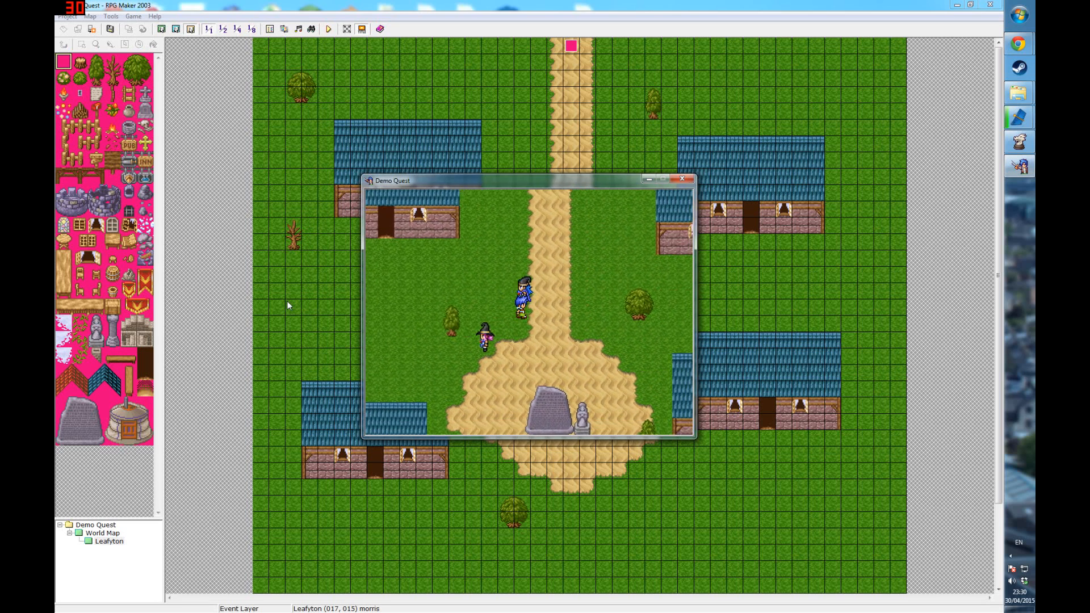
key("Up")
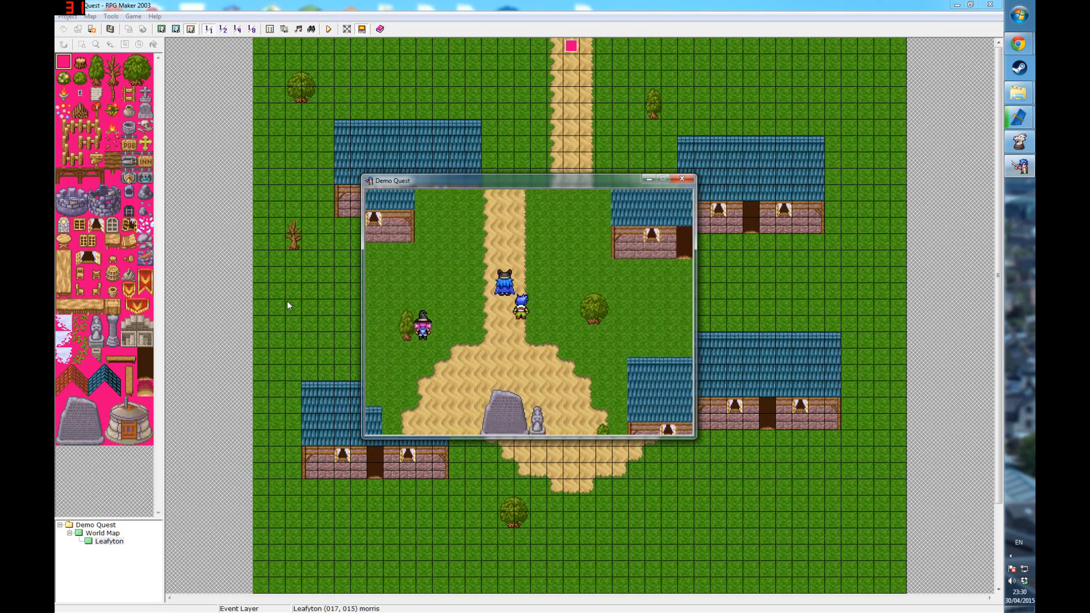
key("Up")
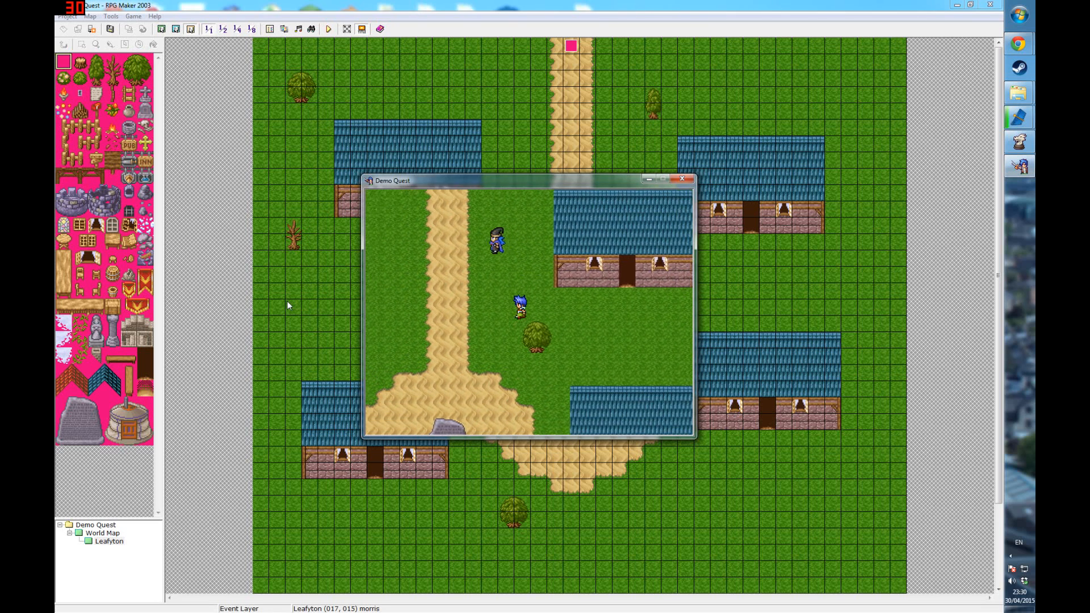
key("Down")
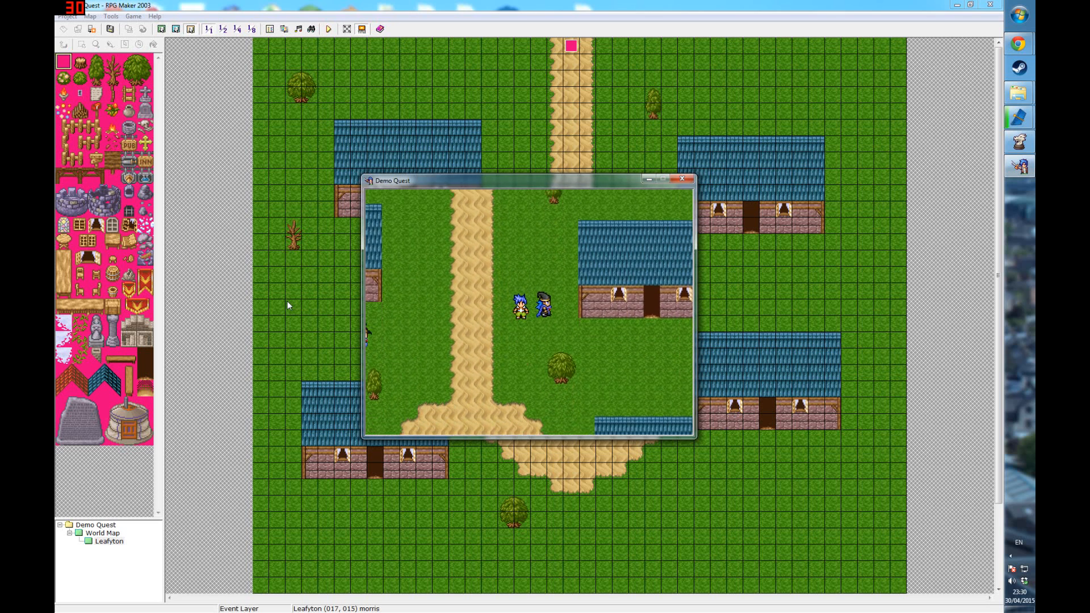
key("Right")
key("Up")
key("Return")
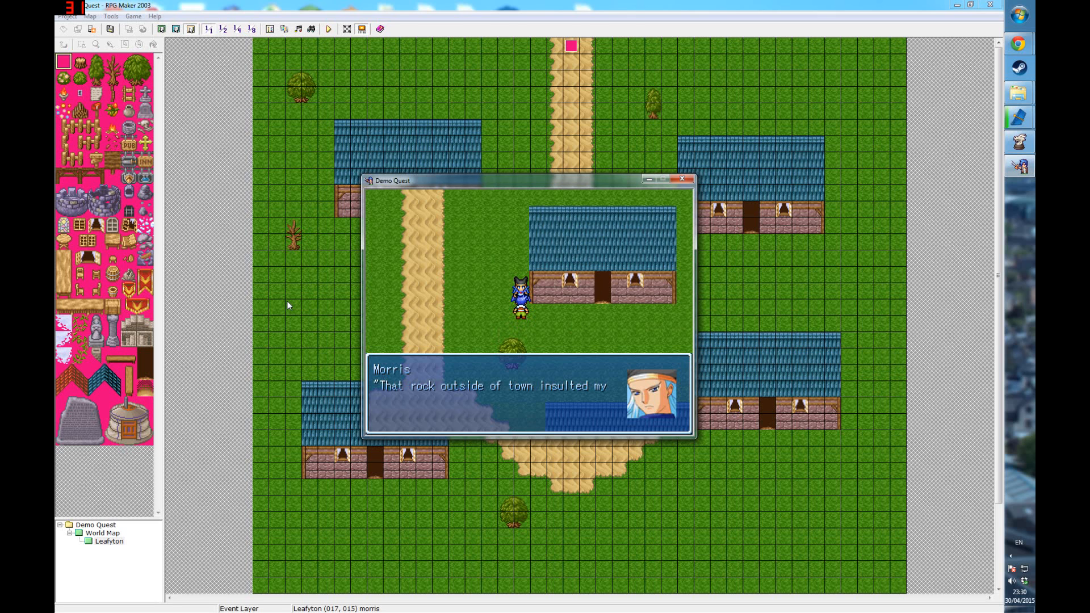
key("Return")
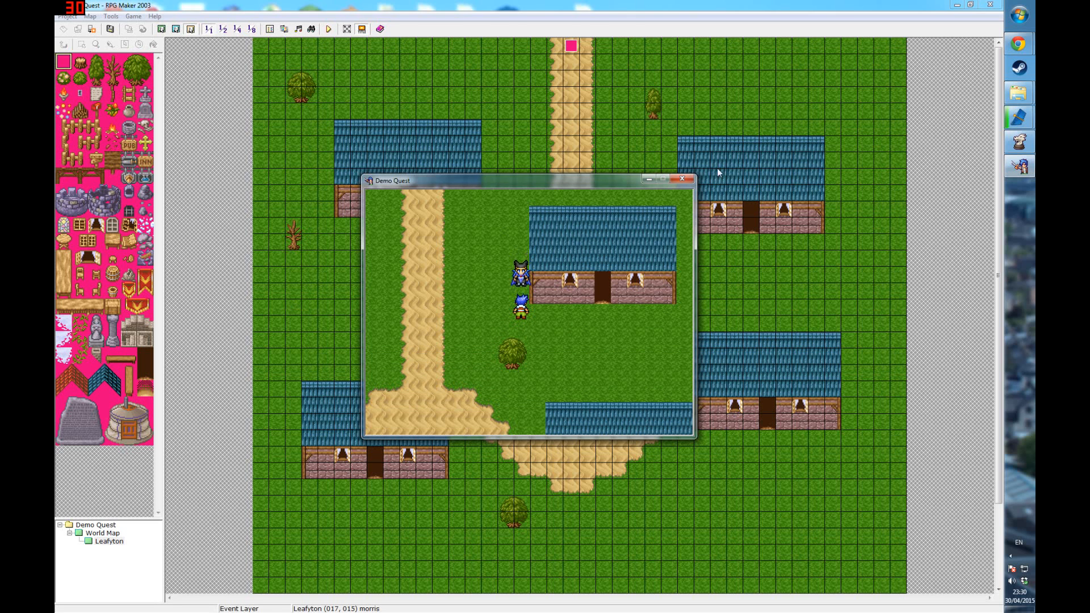
left_click(682, 179)
In the doris event's Show Text command, break the line after "gingerbread" so the second line starts with "house little boy! It's not".
left_click(571, 243)
double_click(571, 242)
left_click(545, 236)
double_click(544, 236)
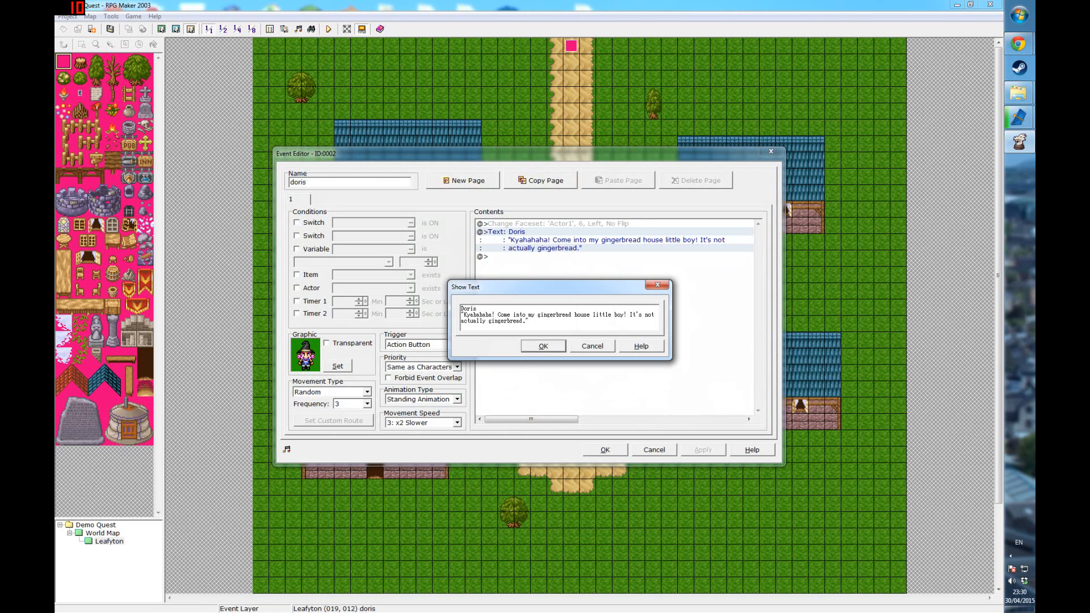
left_click_drag(576, 315, 653, 315)
key("BackSpace")
type("house little boy! It's not")
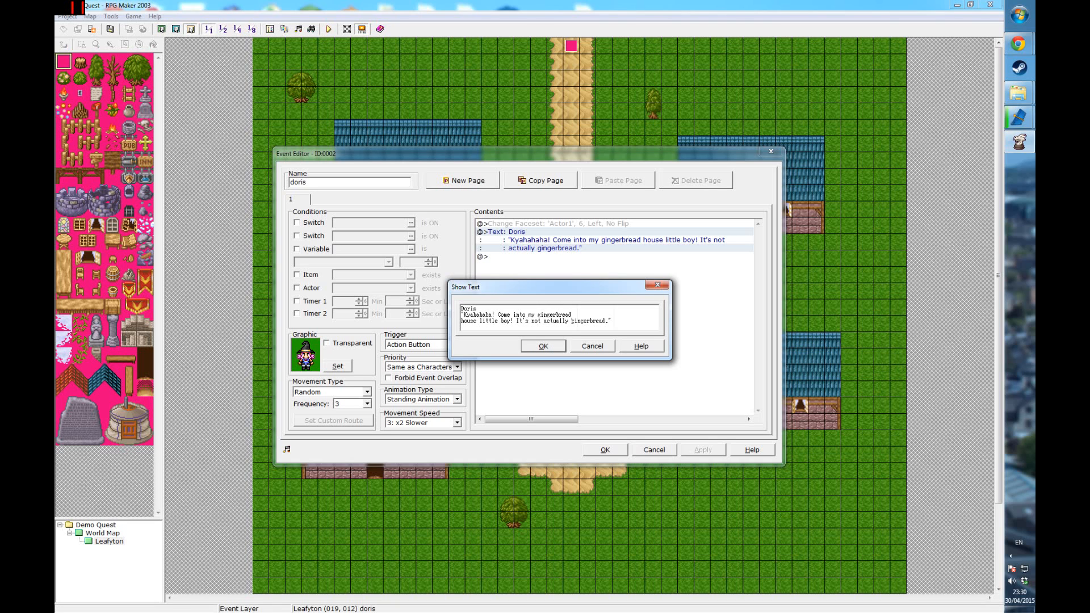
Move the final word "gingerbread." of Doris's text onto its own line, then save the doris event.
key("shift+Right")
key("shift+Right")
key("shift+Right")
key("shift+Right")
key("shift+Right")
key("shift+Right")
key("shift+Right")
key("shift+Right")
key("shift+Right")
key("ctrl+x")
key("Return")
key("ctrl+v")
left_click(543, 346)
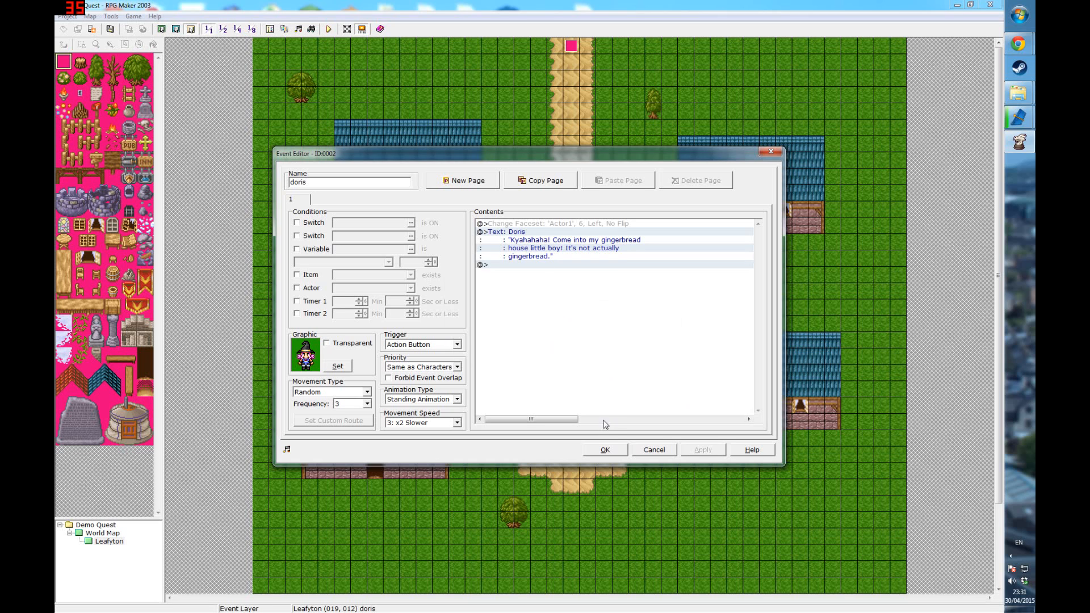
left_click(605, 449)
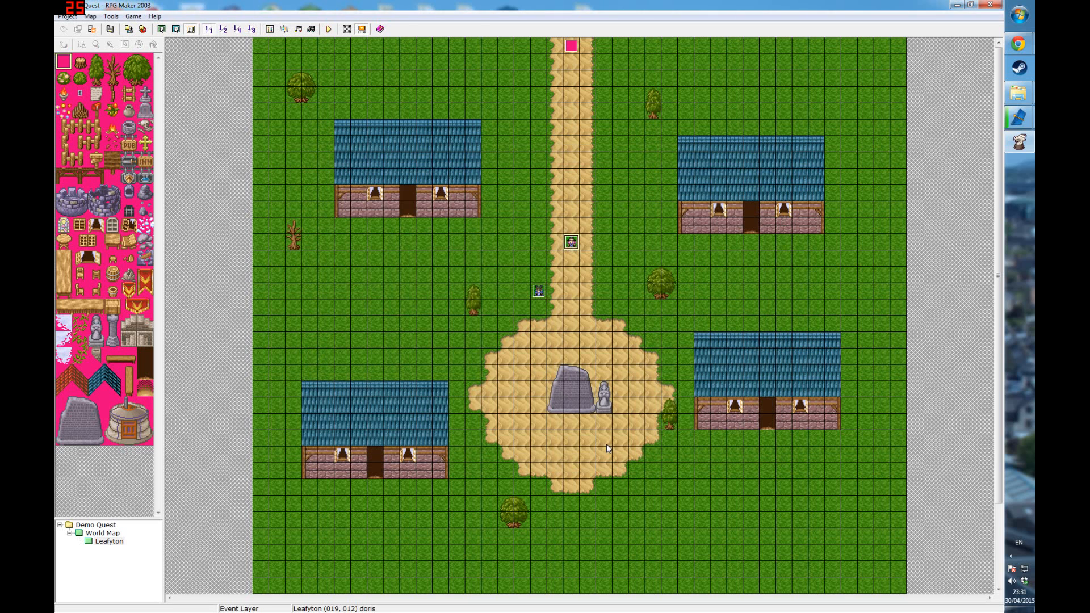
Reopen the doris event's Show Text command to review its line breaks, and close the event without edits.
double_click(579, 245)
double_click(583, 249)
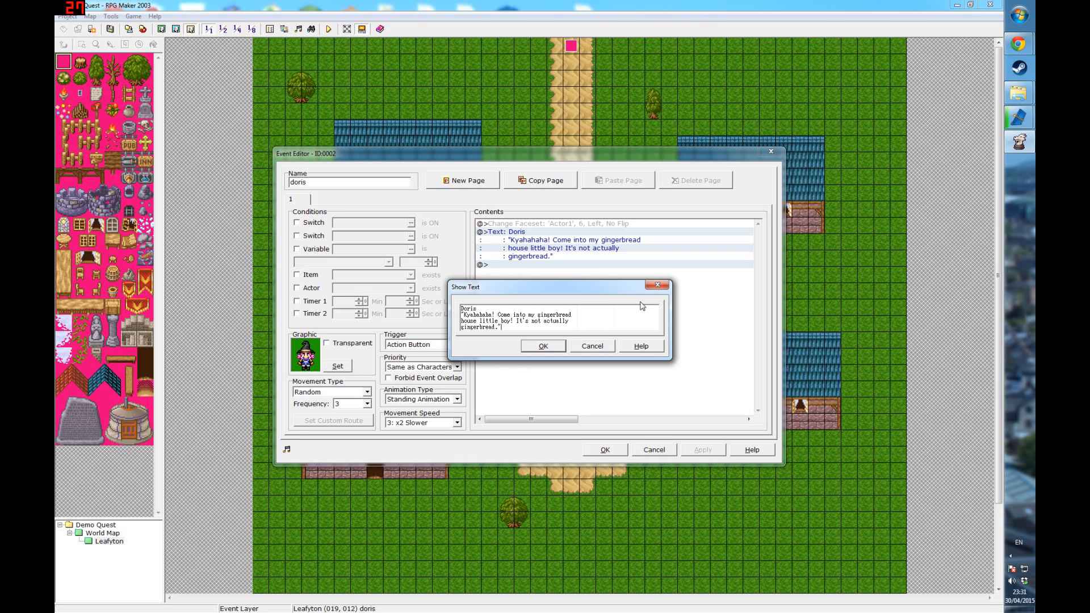
left_click(543, 345)
left_click(605, 450)
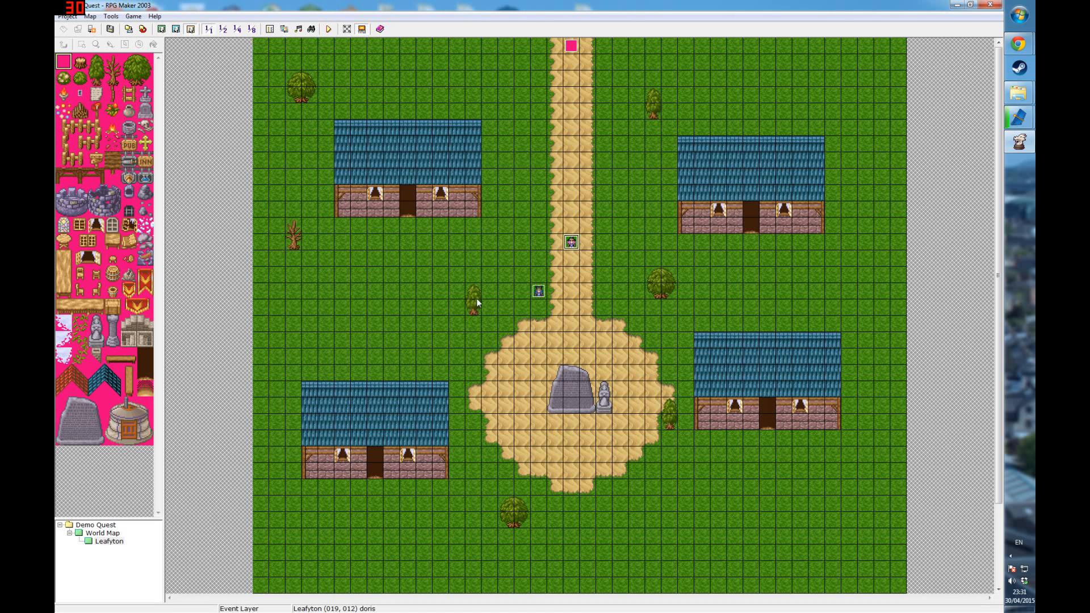
Move "wife!" onto a new line in the morris event's Show Text command and save the event.
double_click(539, 294)
double_click(573, 241)
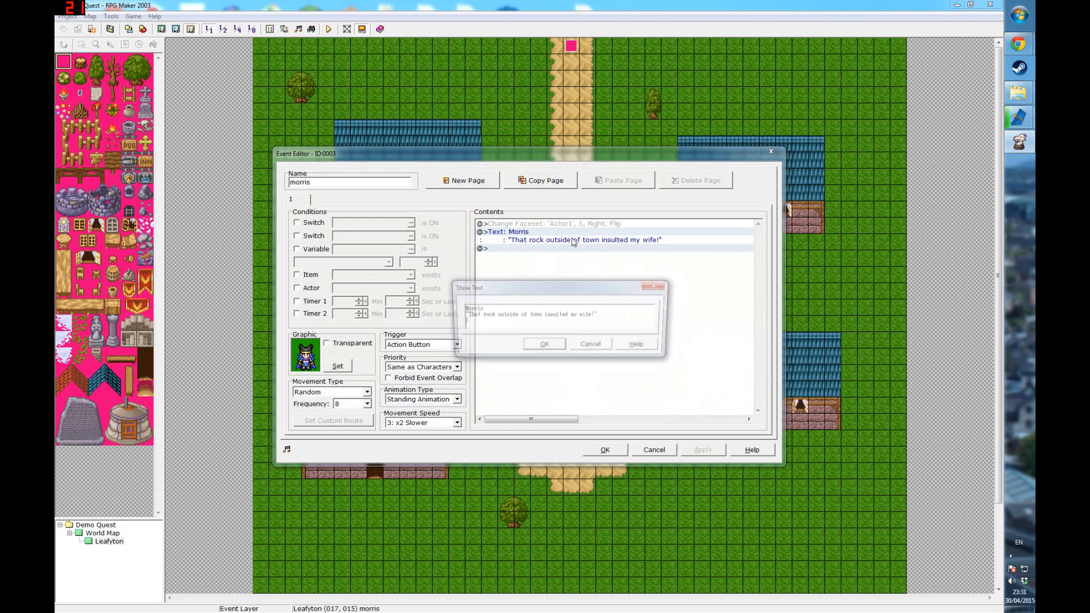
key("shift+Left")
key("shift+Left")
key("shift+Left")
key("shift+Left")
key("shift+Left")
key("shift+Left")
key("shift+Left")
key("shift+Left")
key("shift+Left")
key("shift+Left")
key("shift+Left")
key("shift+Left")
key("shift+Left")
key("shift+Left")
key("shift+Left")
key("shift+Left")
key("shift+Left")
key("shift+Right")
key("shift+Right")
key("shift+Right")
key("shift+Right")
key("shift+Right")
key("shift+Right")
key("shift+Right")
key("shift+Right")
key("shift+Right")
key("shift+Right")
key("shift+Right")
key("shift+Right")
key("BackSpace")
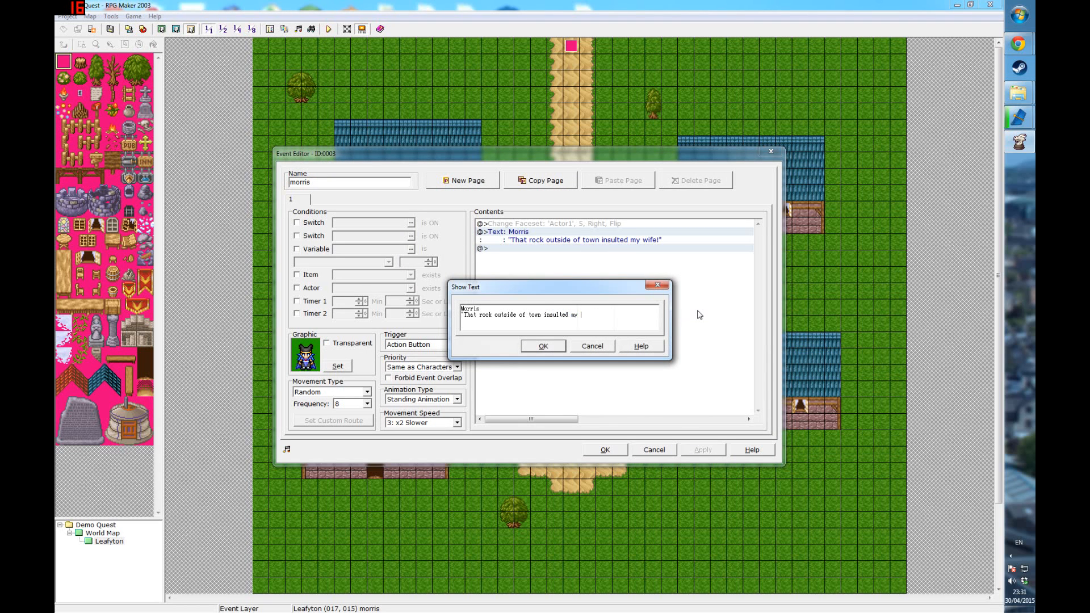
type("wife!\"")
left_click(559, 348)
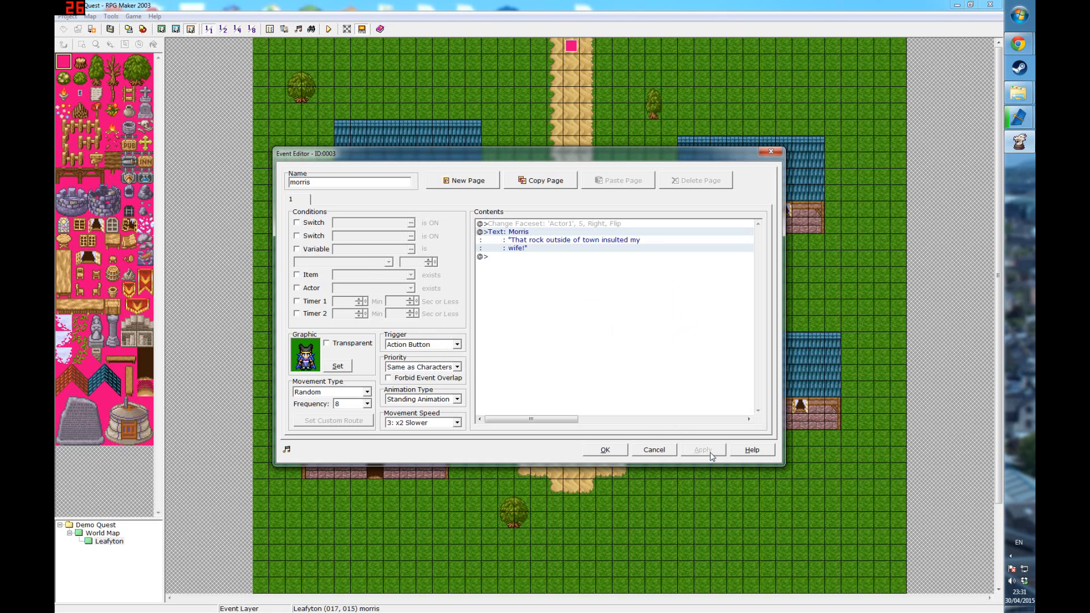
left_click(607, 450)
Playtest the game again, walk into Leafyton, and talk to Doris to check how her message wraps.
left_click(328, 29)
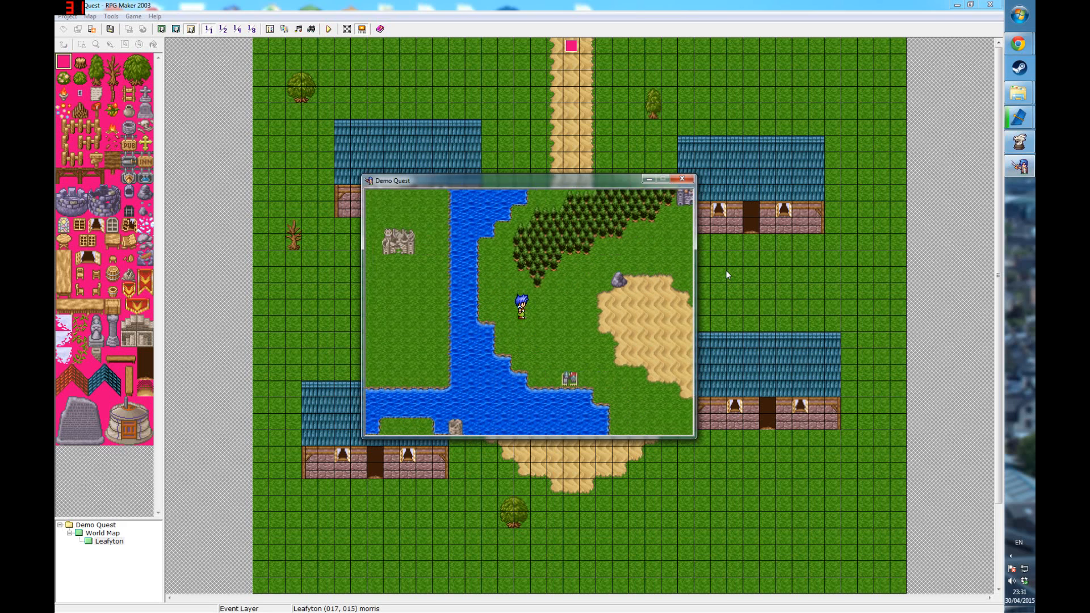
key("Down")
key("Left")
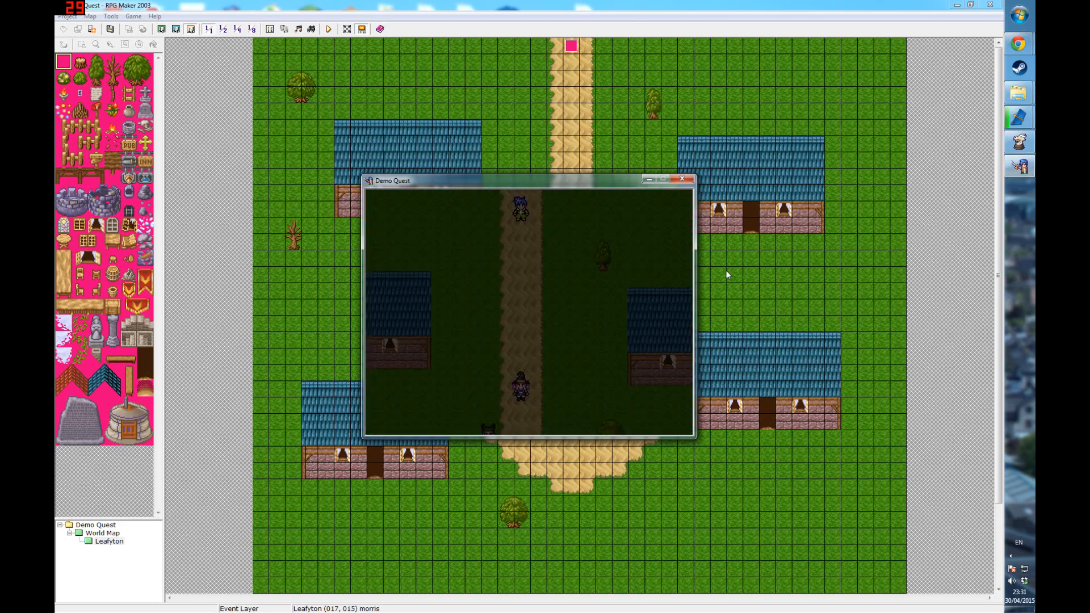
key("Down")
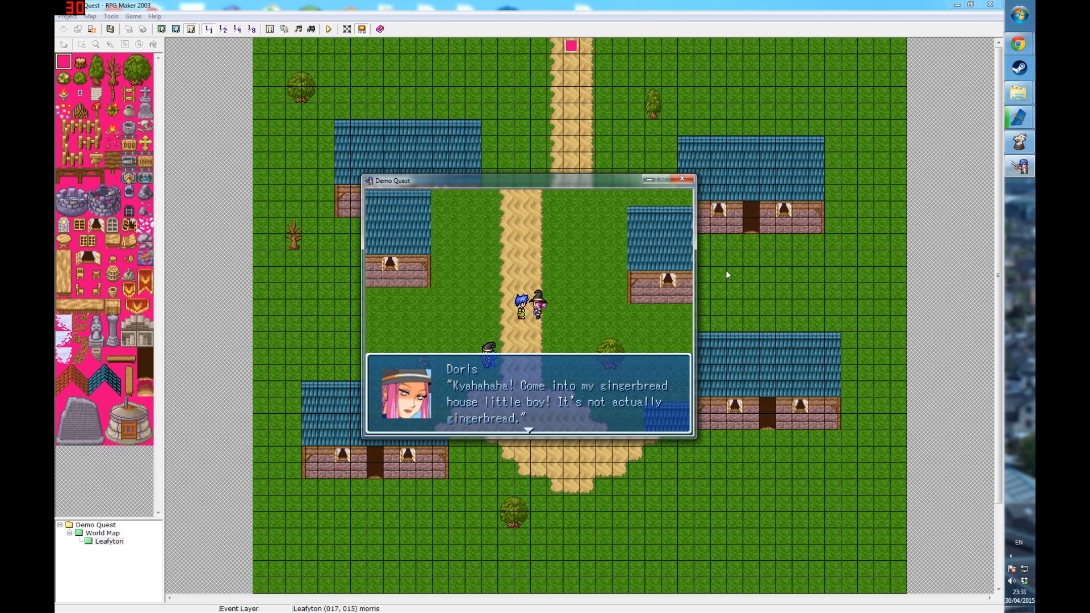
key("Return")
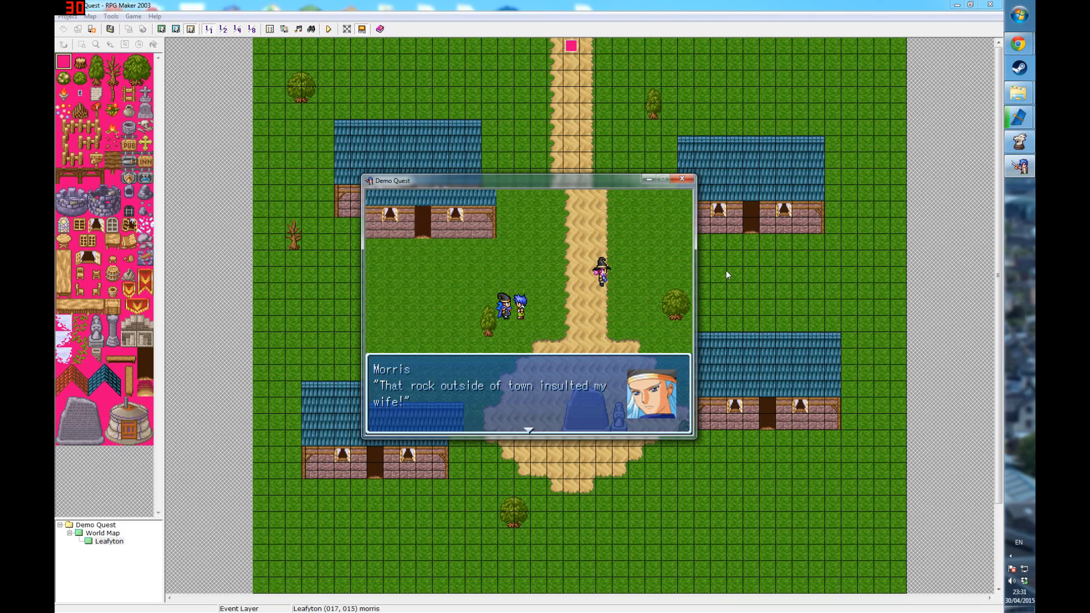
Dismiss Morris's message in the playtest, walk around the town, and end the playtest.
key("Return")
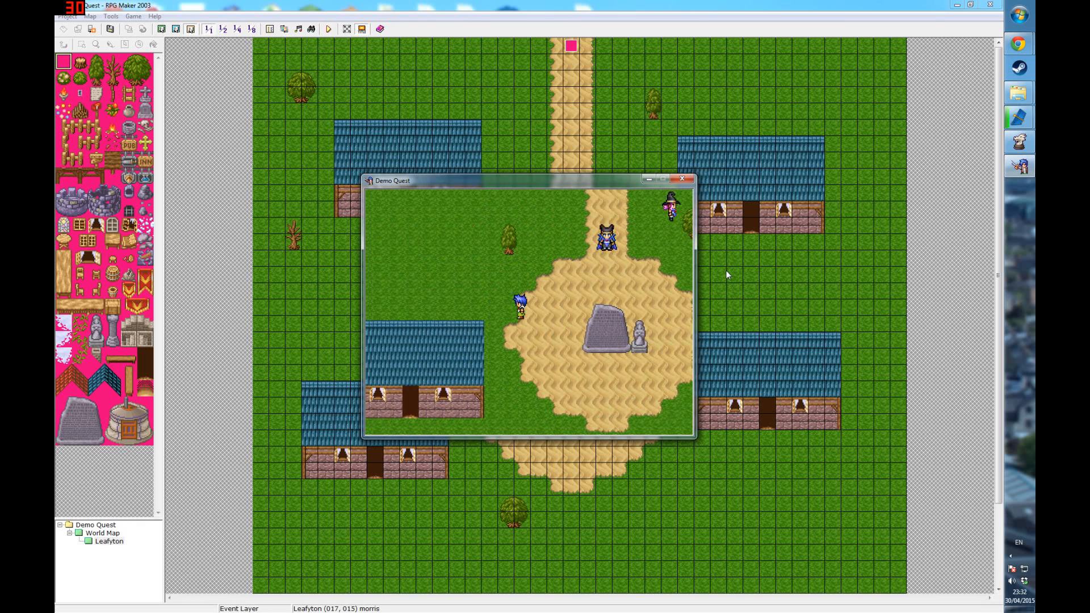
key("Left")
key("Up")
key("Down")
key("Right")
key("Up")
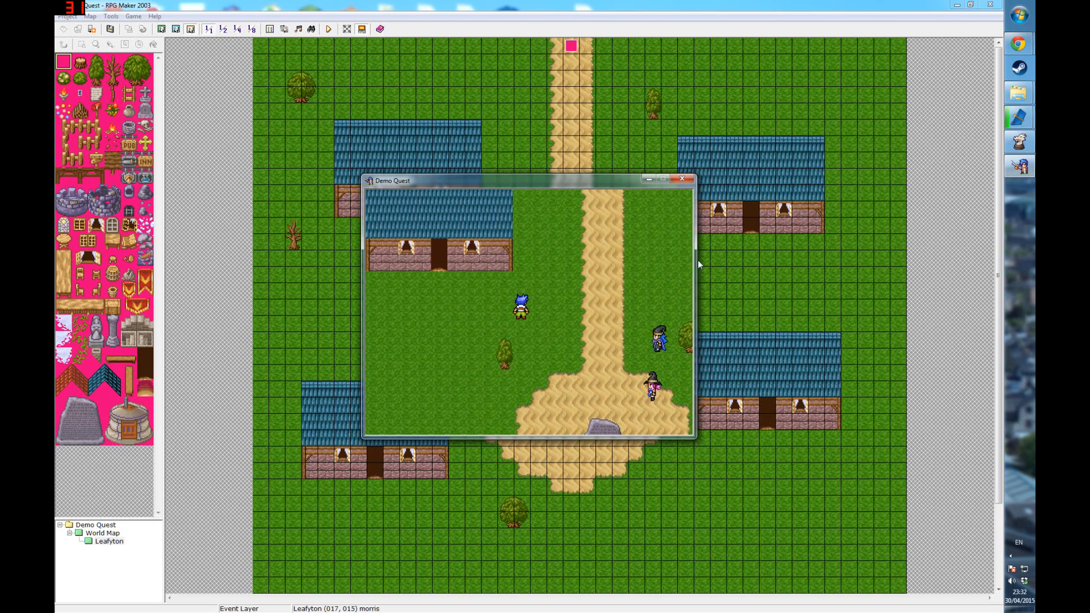
left_click(685, 179)
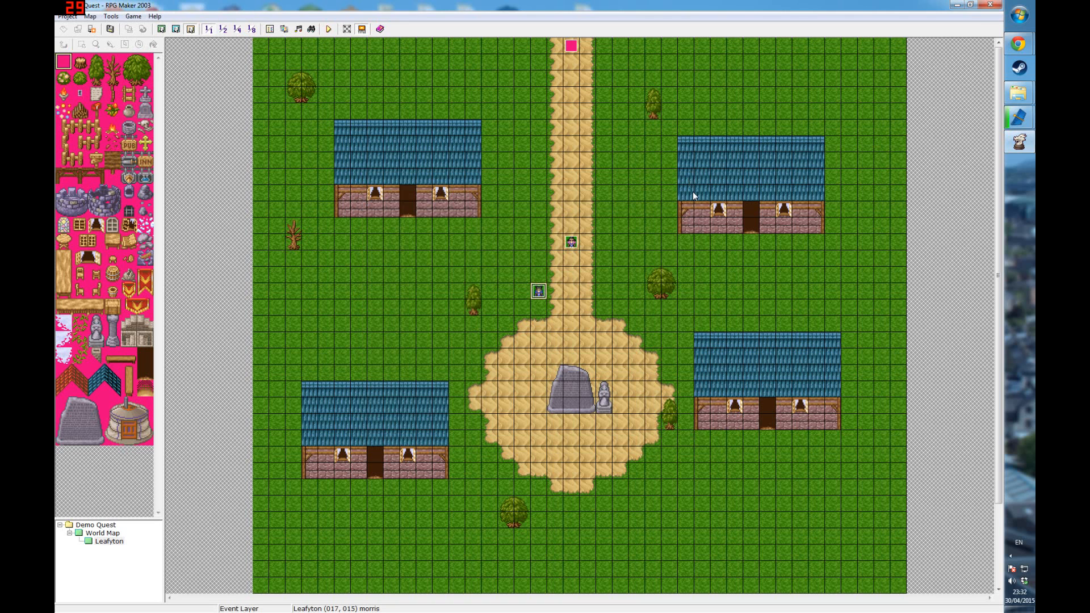
On the upper layer of Leafyton, erase the door and both windows from the northwest house.
left_click(161, 29)
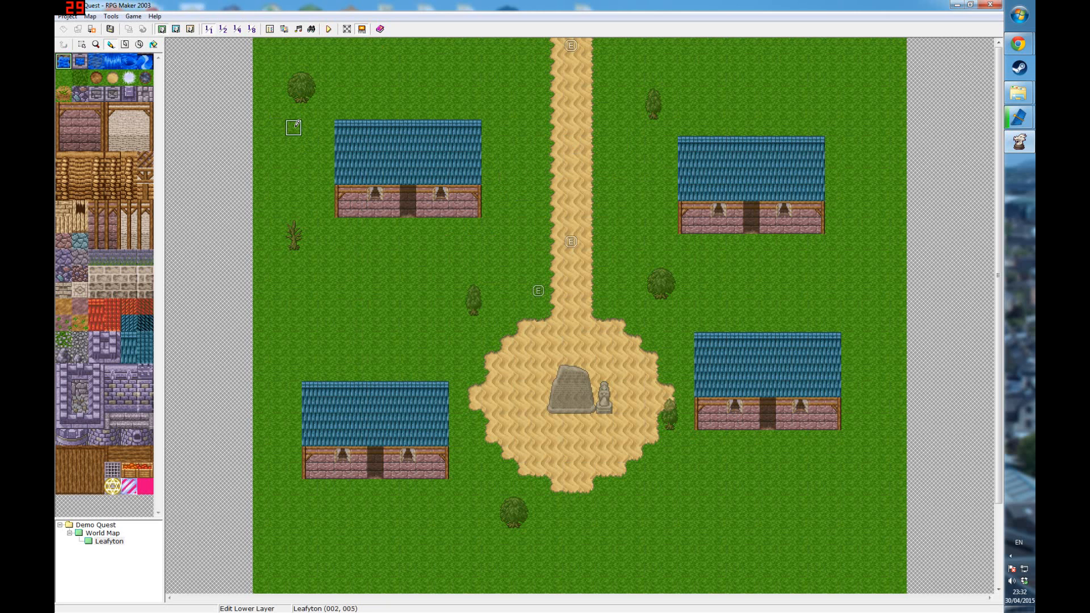
left_click(177, 29)
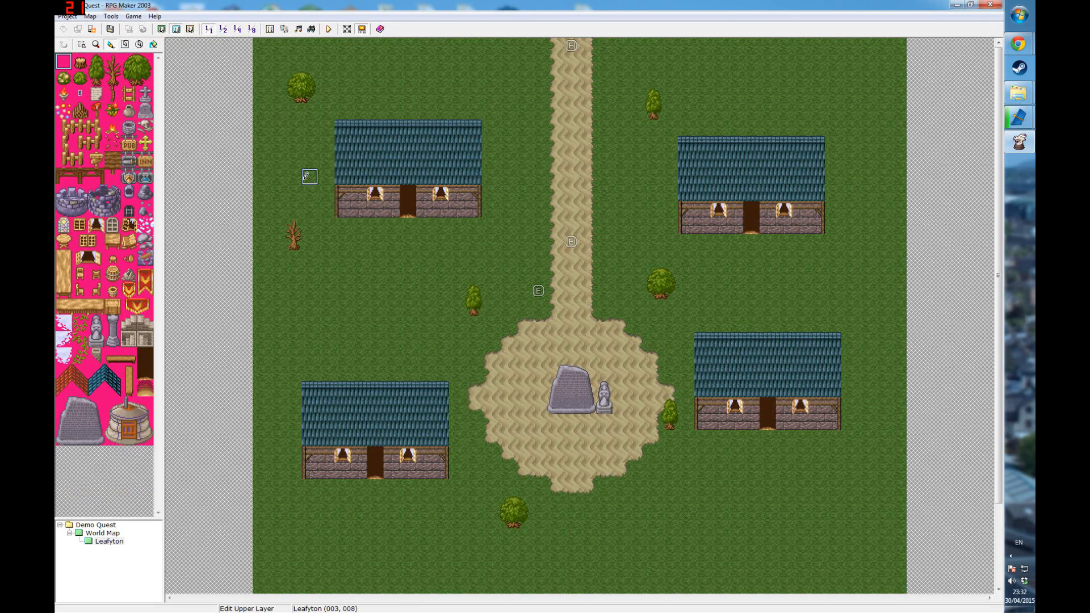
left_click_drag(406, 188, 406, 219)
left_click(375, 194)
left_click(440, 194)
On the lower layer, extend the northwest house's front wall one tile row downward by copying its bottom wall row.
left_click(162, 29)
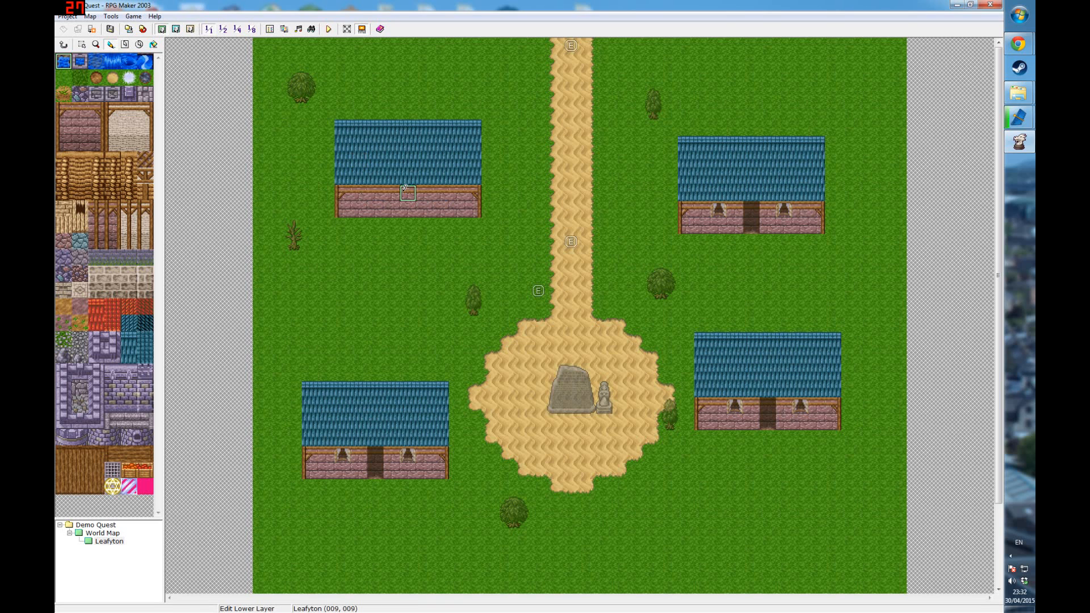
right_click_drag(343, 193, 360, 205)
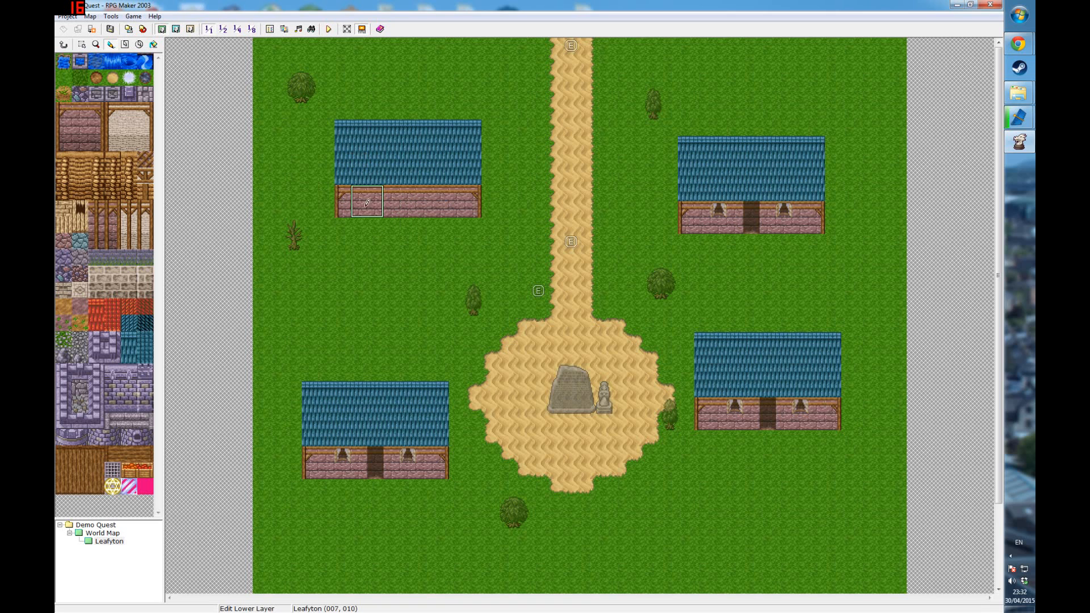
right_click_drag(349, 205, 465, 216)
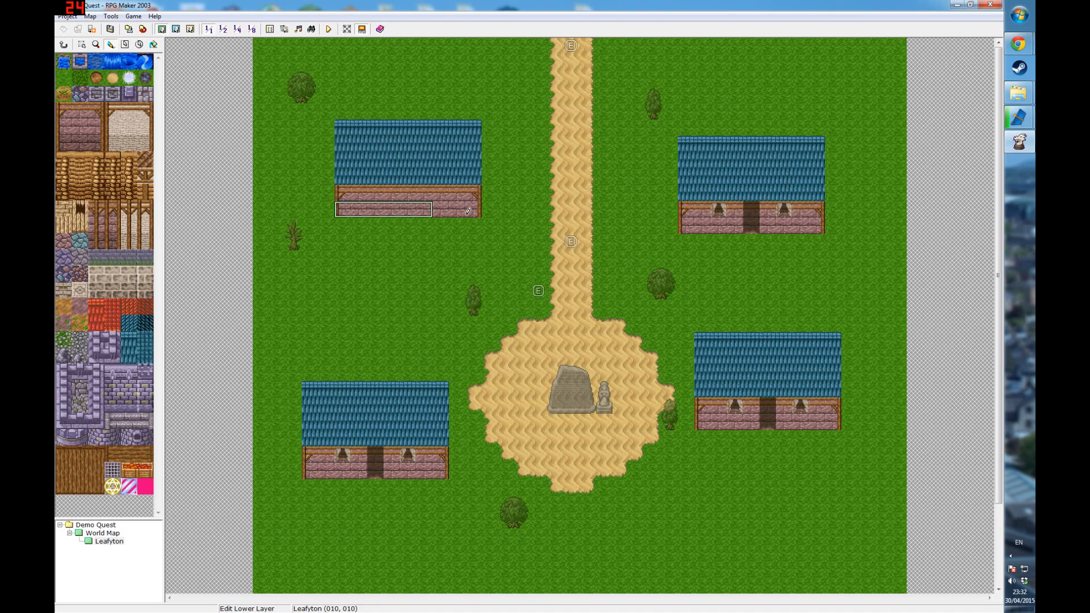
left_click(425, 220)
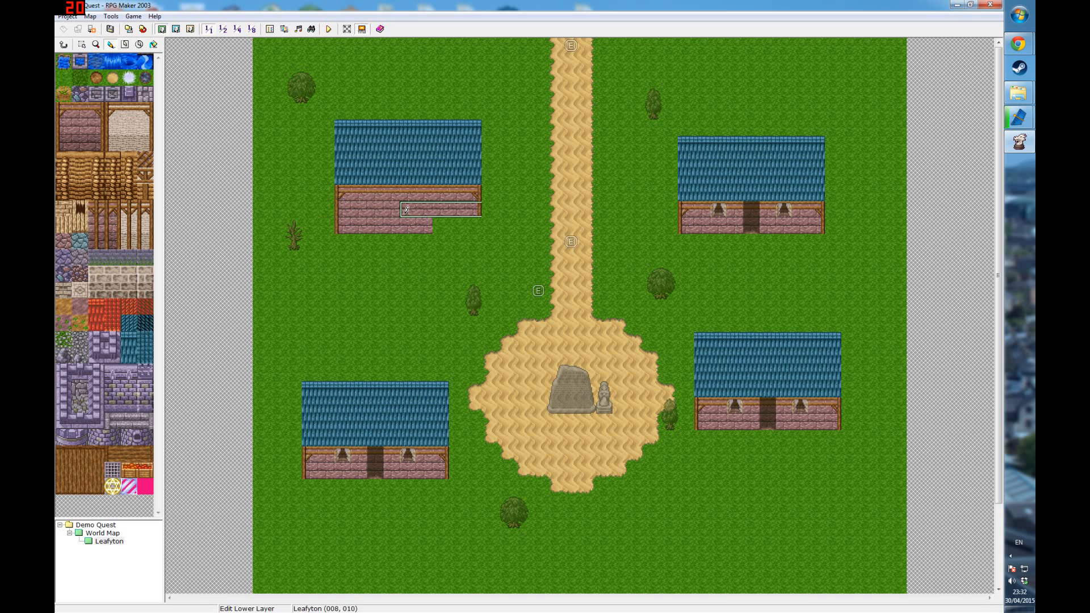
Copy the northwest house's wall tiles to form a projecting centre section five tiles wide and three tiles high.
right_click_drag(341, 192, 394, 229)
left_click(428, 241)
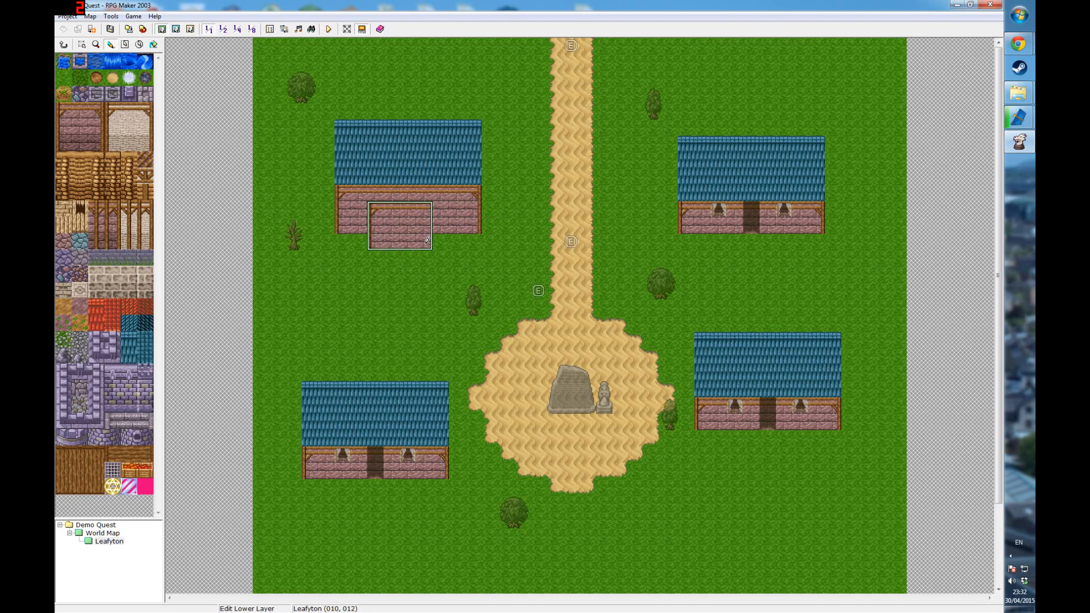
right_click(473, 194)
right_click_drag(469, 214, 458, 227)
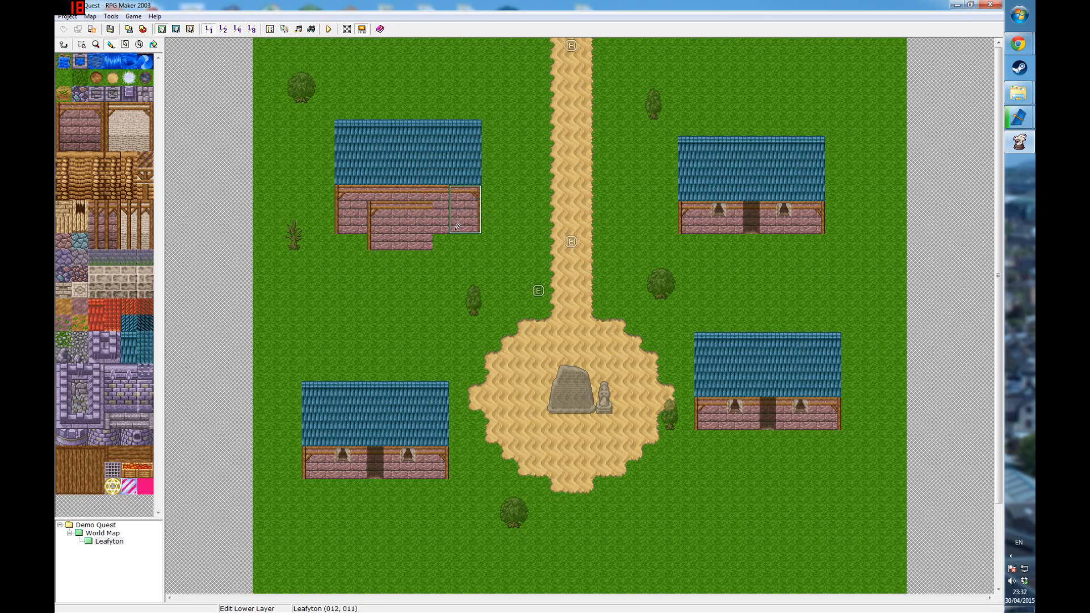
left_click(430, 236)
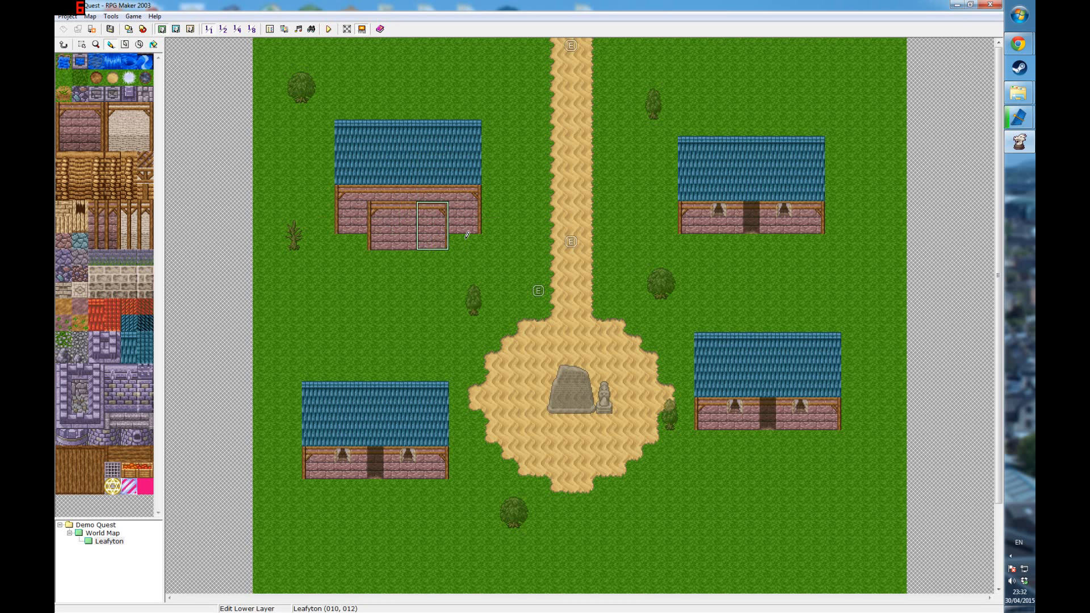
Paint the projecting section's blue gable slopes with light slanted roof tiles on the west and dark ones on the east.
left_click(129, 323)
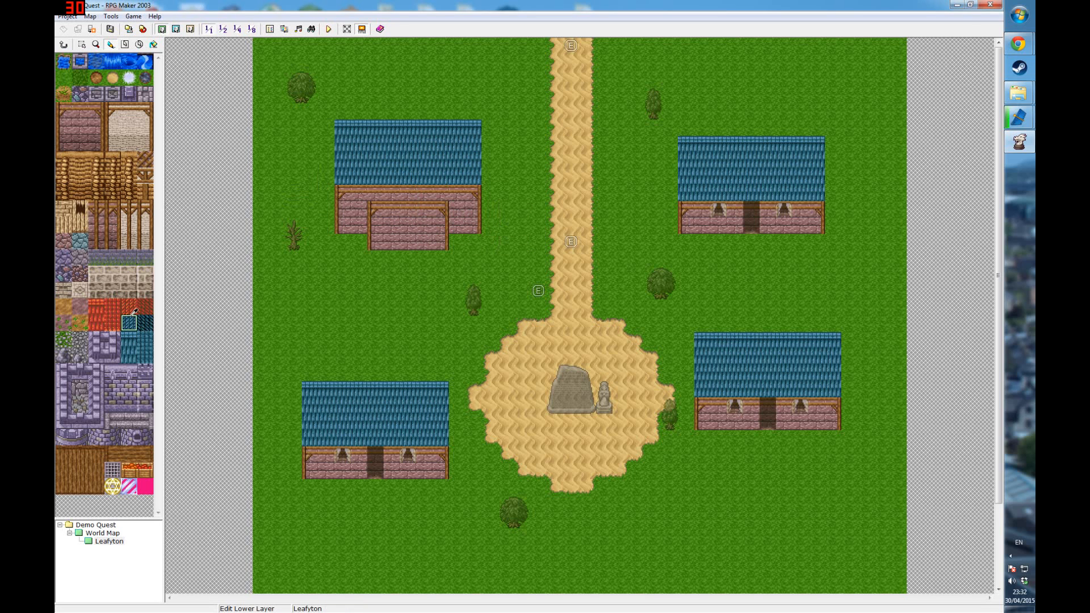
mouse_move(375, 194)
left_mouse_down()
mouse_move(376, 209)
mouse_move(378, 139)
left_mouse_up()
left_click_drag(392, 192, 392, 144)
right_click(347, 145)
left_click(375, 144)
left_click(146, 321)
mouse_move(424, 196)
left_mouse_down()
mouse_move(424, 139)
mouse_move(441, 195)
mouse_move(433, 152)
left_mouse_up()
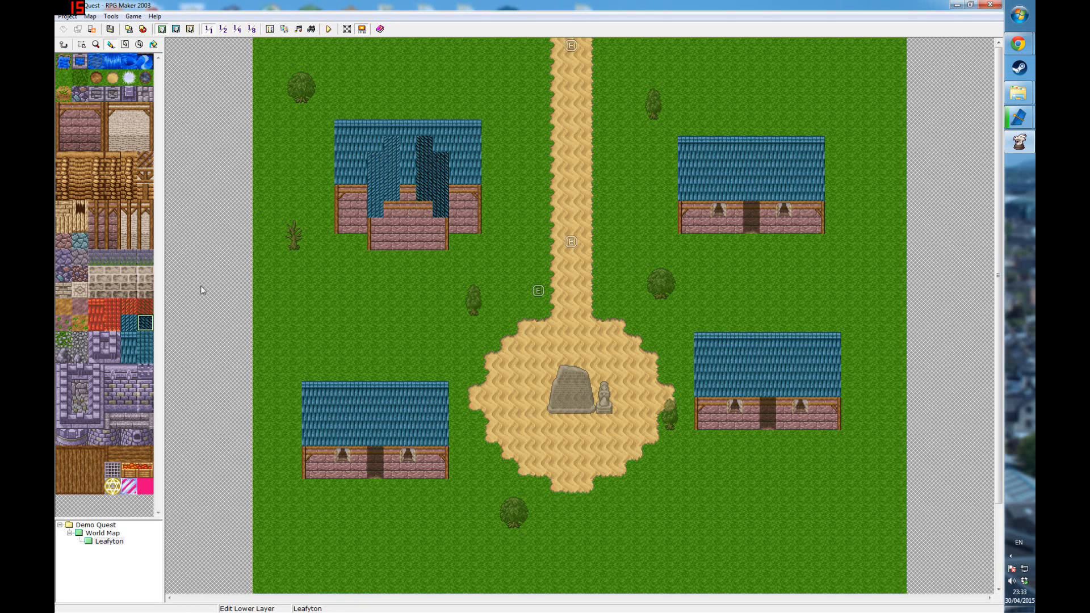
Fill the middle of the northwest house's gable with blue roof ridge tiles up to the roof's top edge.
left_click(151, 349)
left_click(409, 189)
left_click(145, 339)
left_click_drag(407, 178, 407, 143)
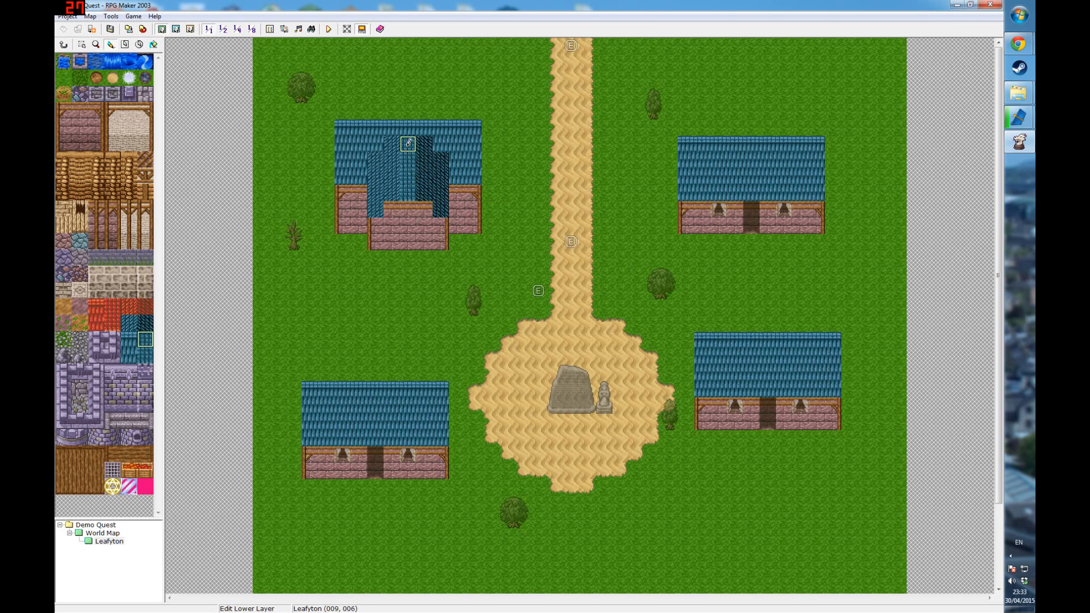
left_click(407, 127)
On the upper layer, add blue diagonal roof-edge tiles to the upper and lower corners of the northwest house's gable.
left_click(176, 29)
left_click(97, 372)
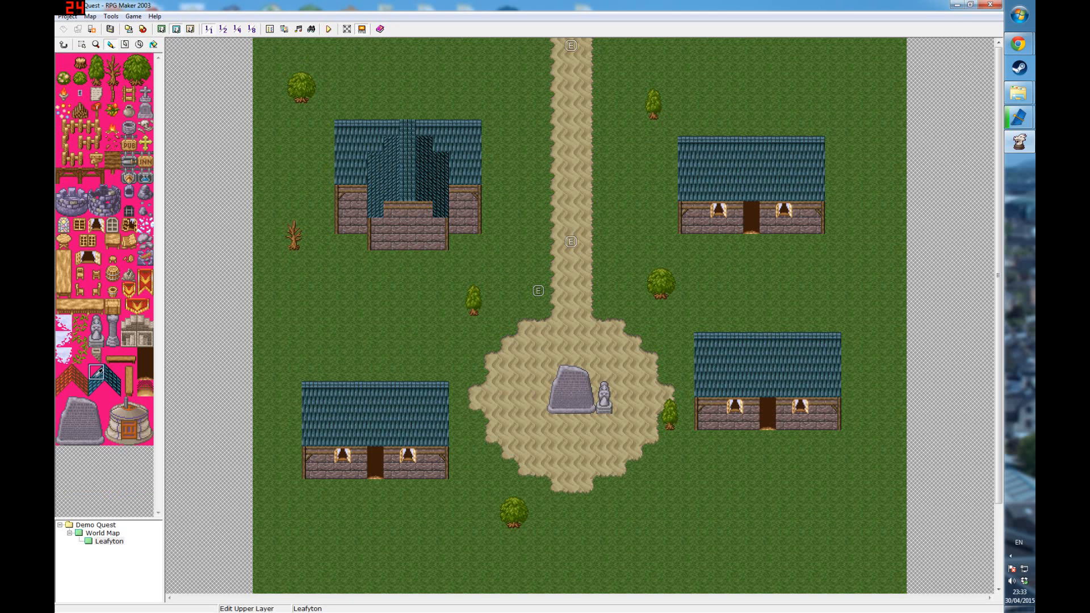
left_click(375, 144)
left_click(113, 372)
left_click(424, 129)
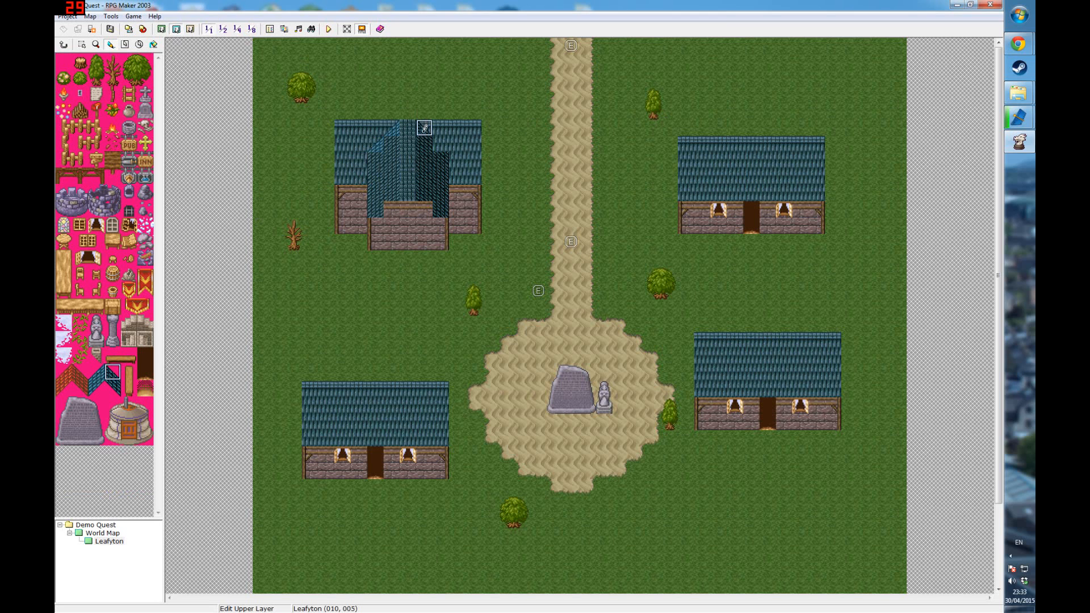
left_click(96, 388)
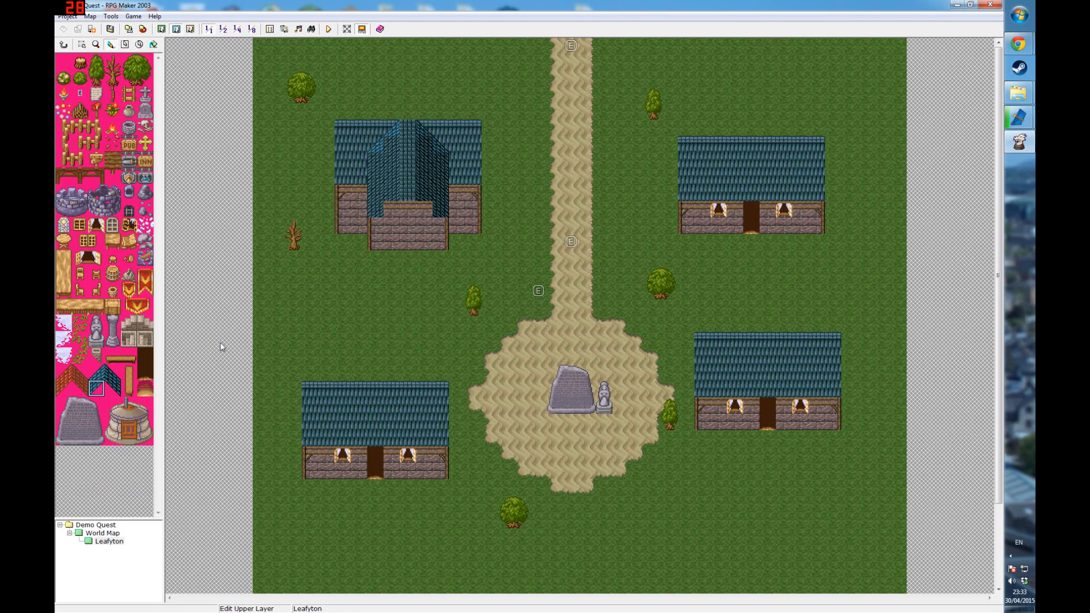
left_click(376, 225)
left_click(112, 388)
left_click(442, 216)
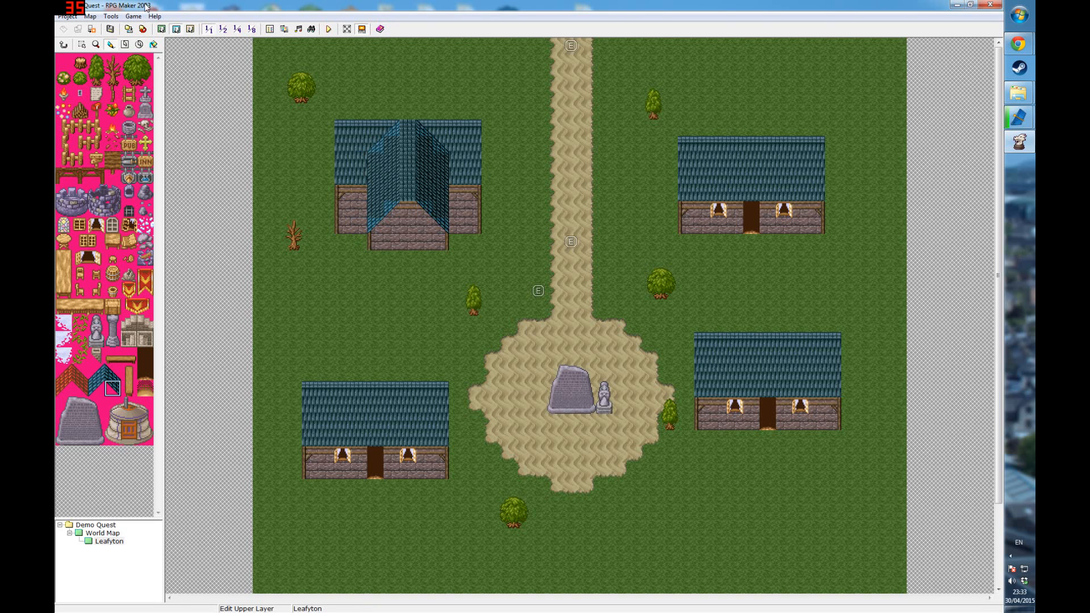
On the lower layer, extend the northwest house's main roof one tile row down on both sides of the gable.
left_click(163, 29)
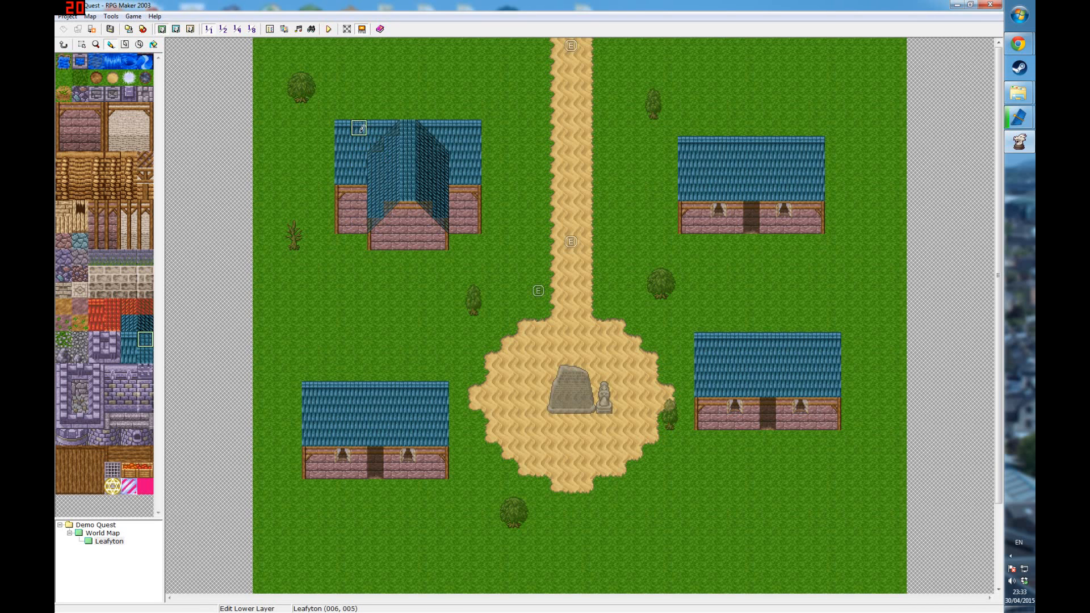
left_click(348, 200)
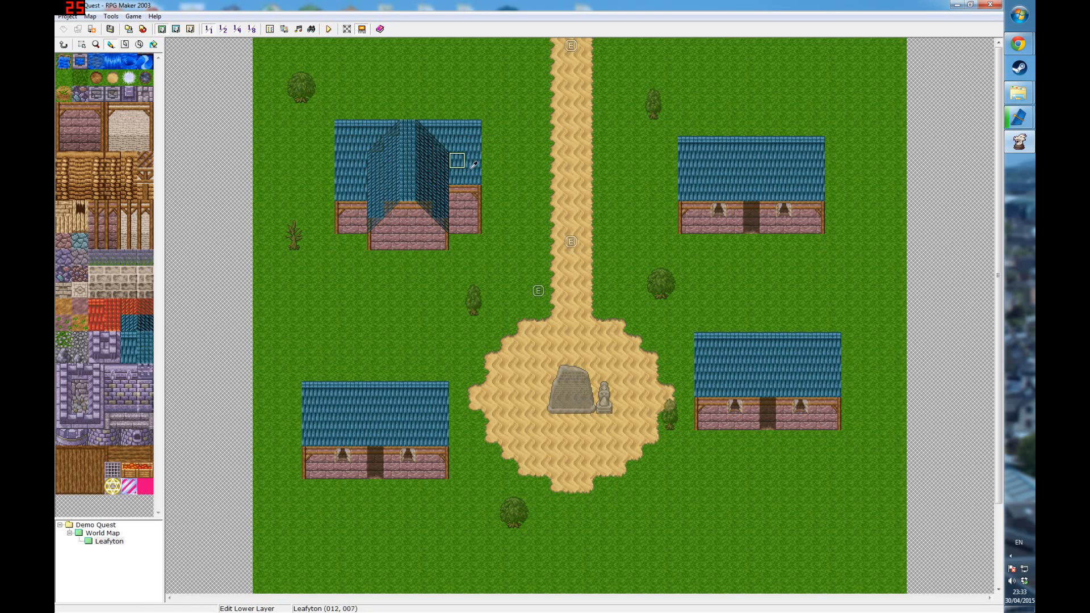
left_click(475, 190)
left_click(63, 77)
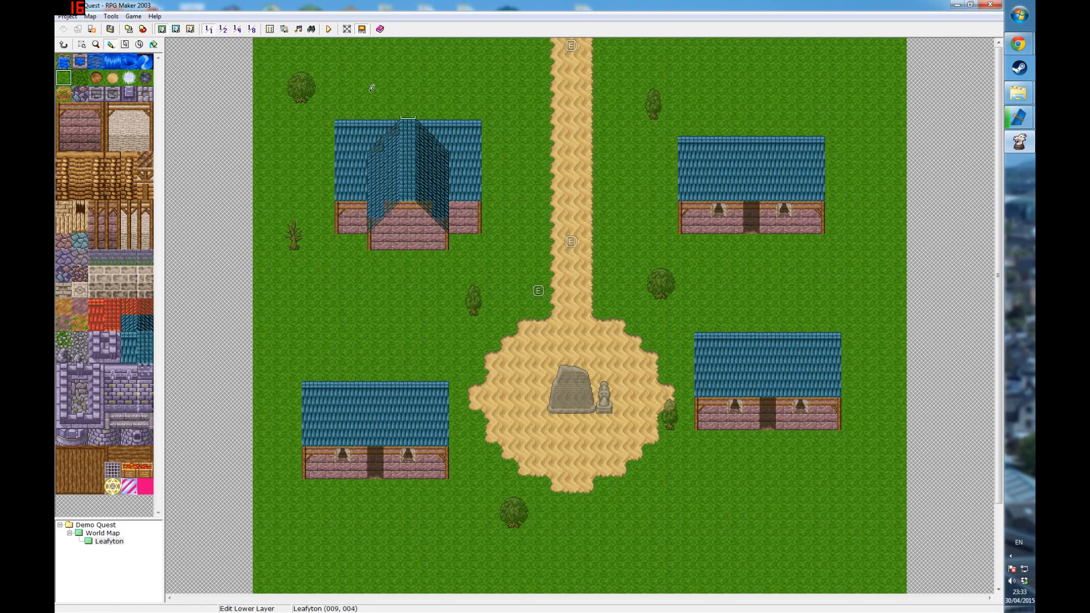
On the upper layer, place a dark doorway under the northwest house's gable and a window on each side wing.
left_click(176, 29)
left_click(146, 363)
left_click(407, 234)
left_click(99, 221)
left_click(359, 209)
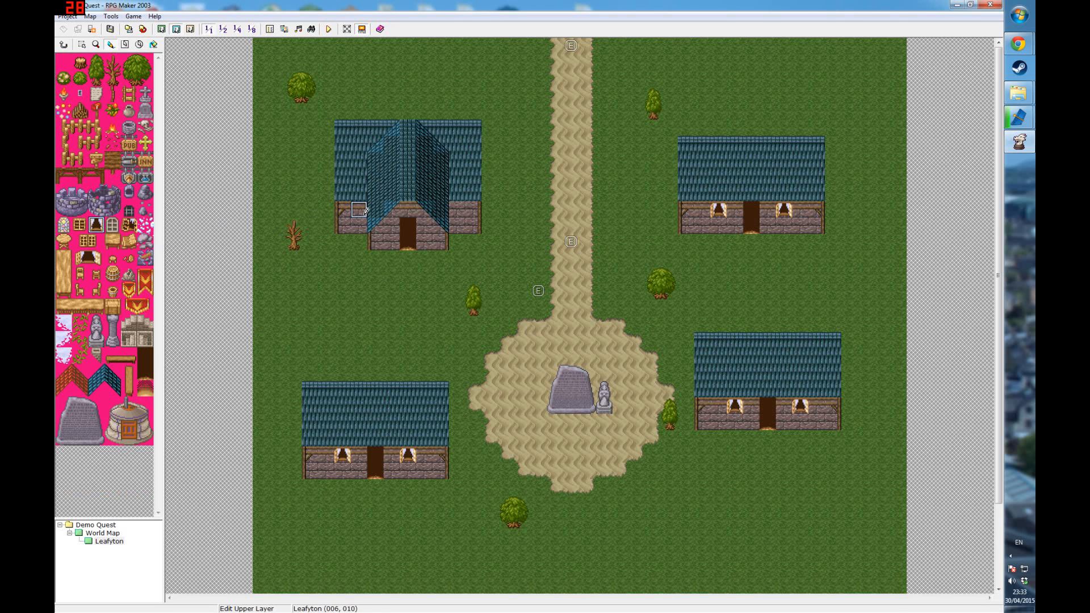
left_click(464, 203)
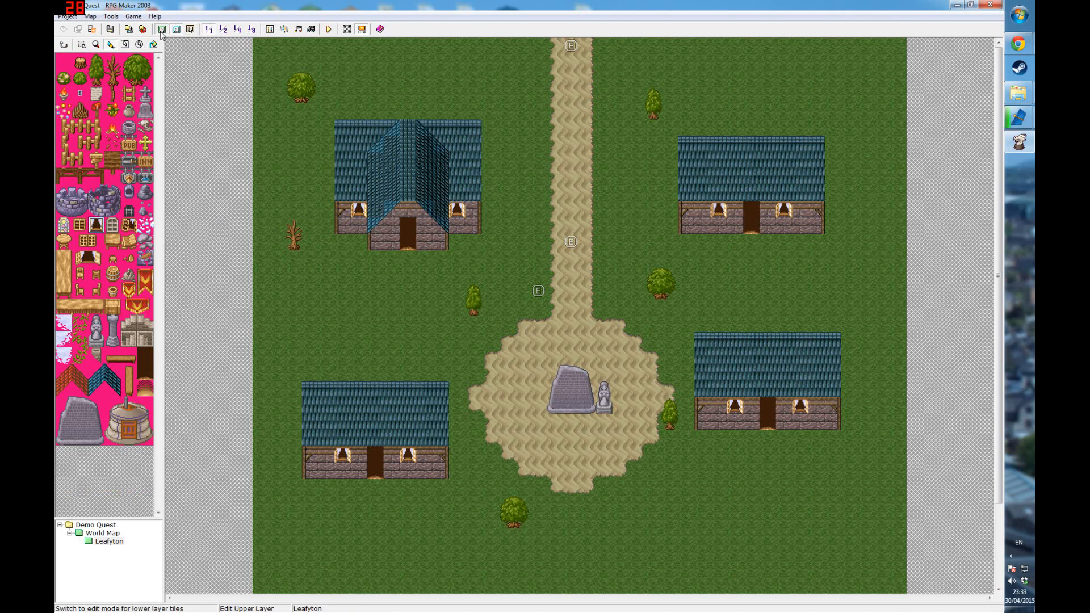
Place the blue shop sign tile above the northwest house's door on the upper layer.
left_click(161, 29)
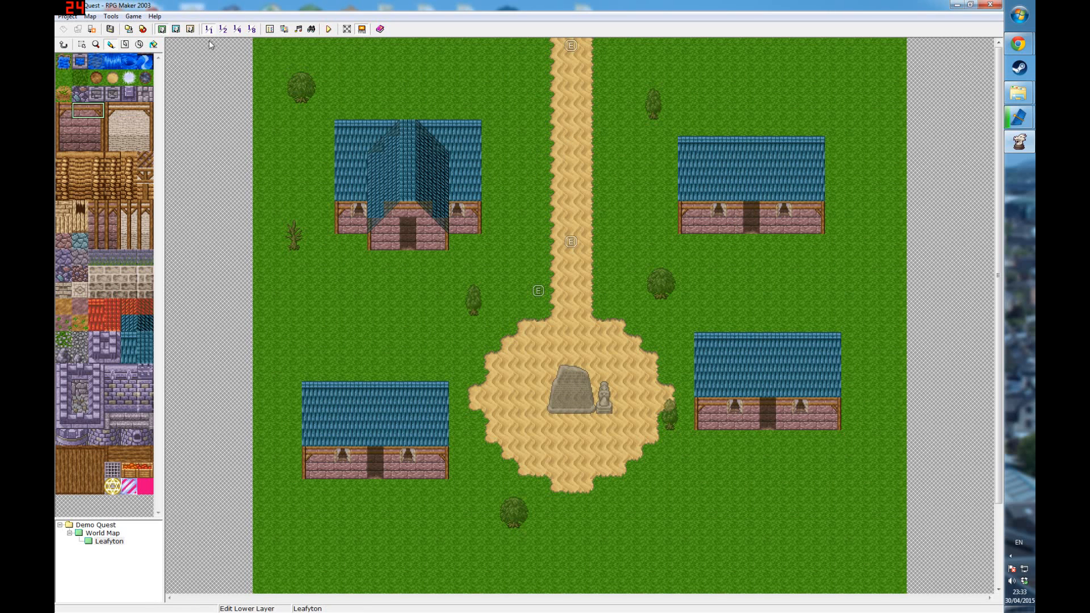
left_click(176, 29)
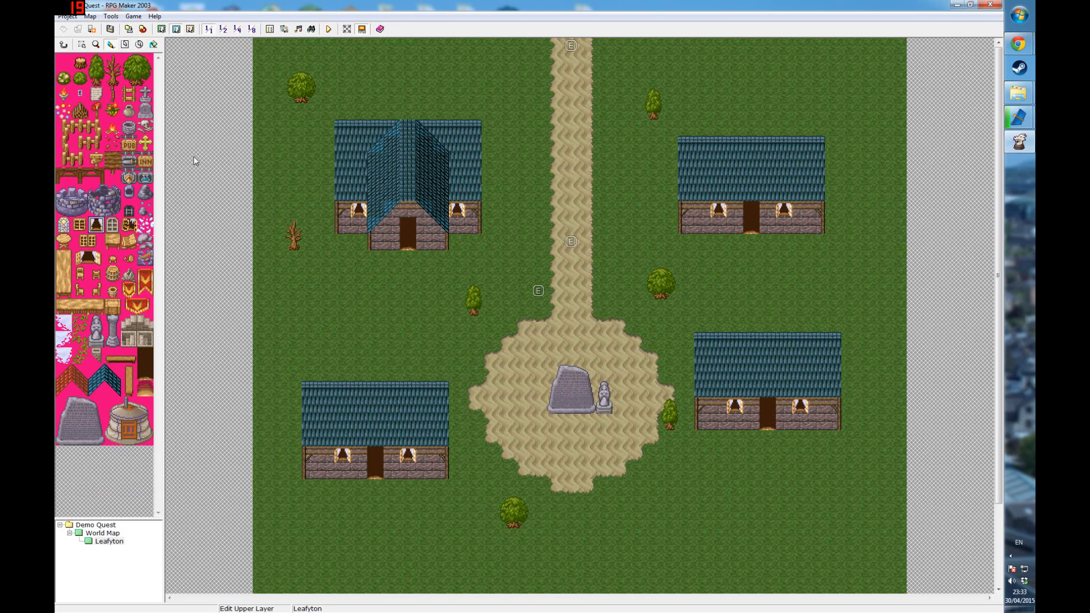
left_click(145, 174)
left_click(409, 209)
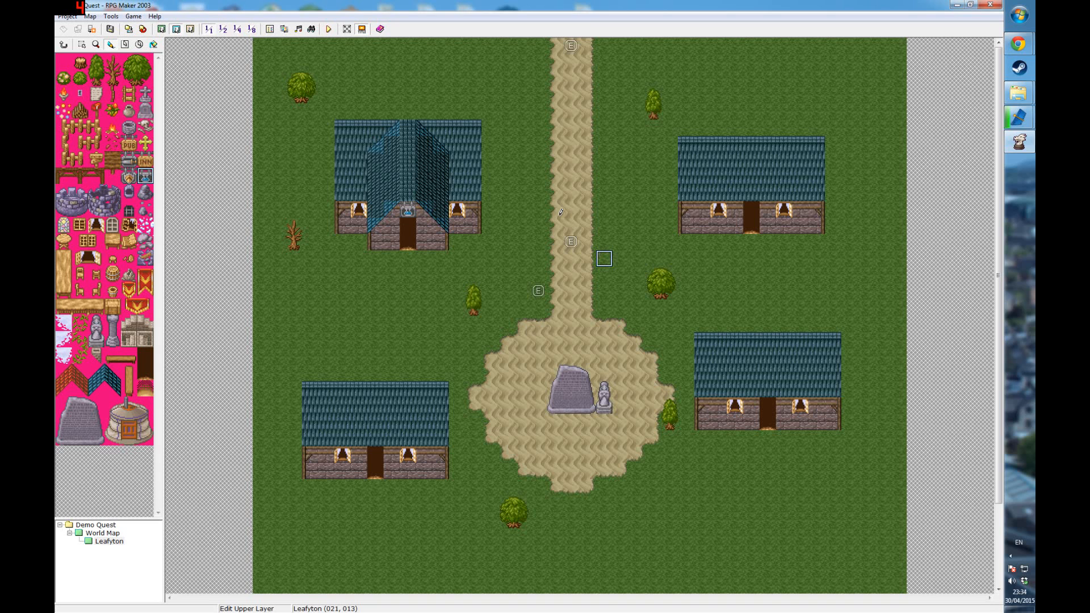
On the upper layer, erase both windows and the door from the northeast house.
left_click(164, 30)
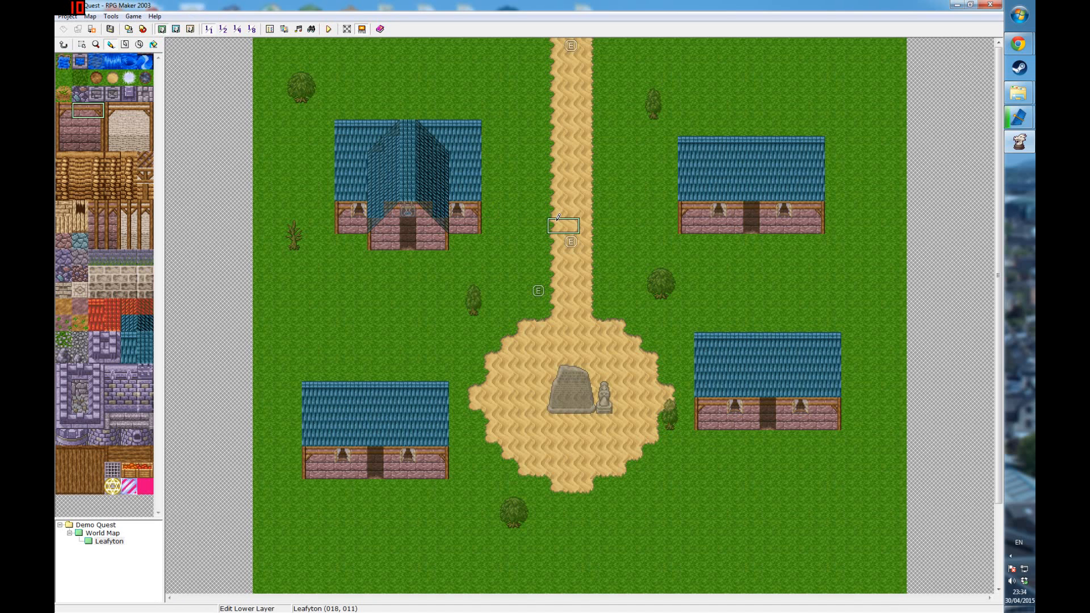
left_click(176, 29)
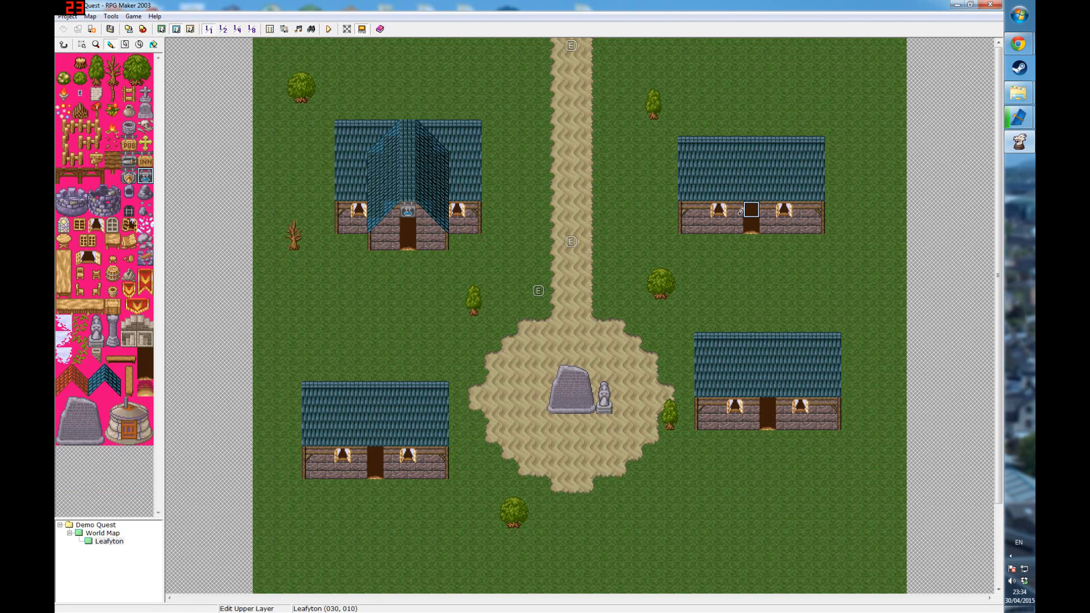
right_click(734, 255)
left_click(718, 210)
left_click(784, 210)
left_click_drag(751, 209, 751, 226)
On the lower layer, extend the northeast house's front wall two tile rows downward by copying wall tiles.
left_click(162, 29)
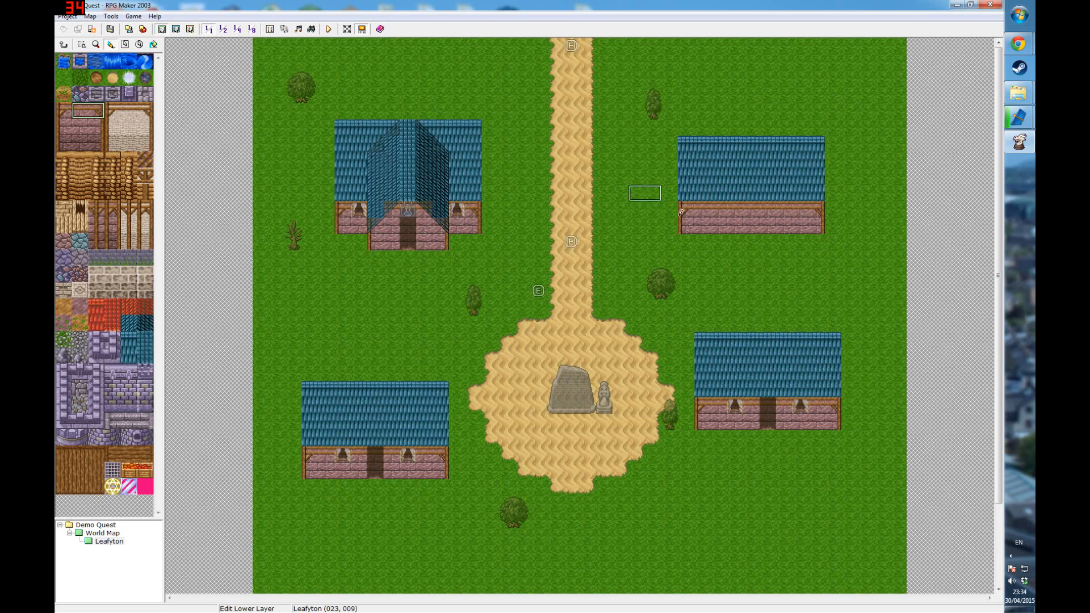
right_click_drag(669, 242, 748, 242)
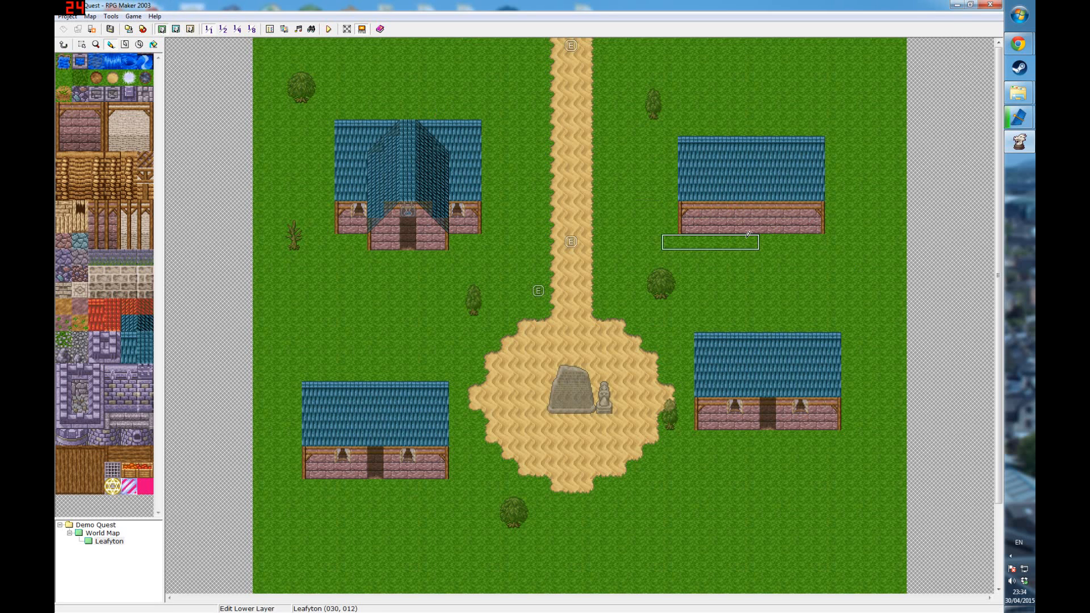
left_click(772, 231)
left_click(773, 245)
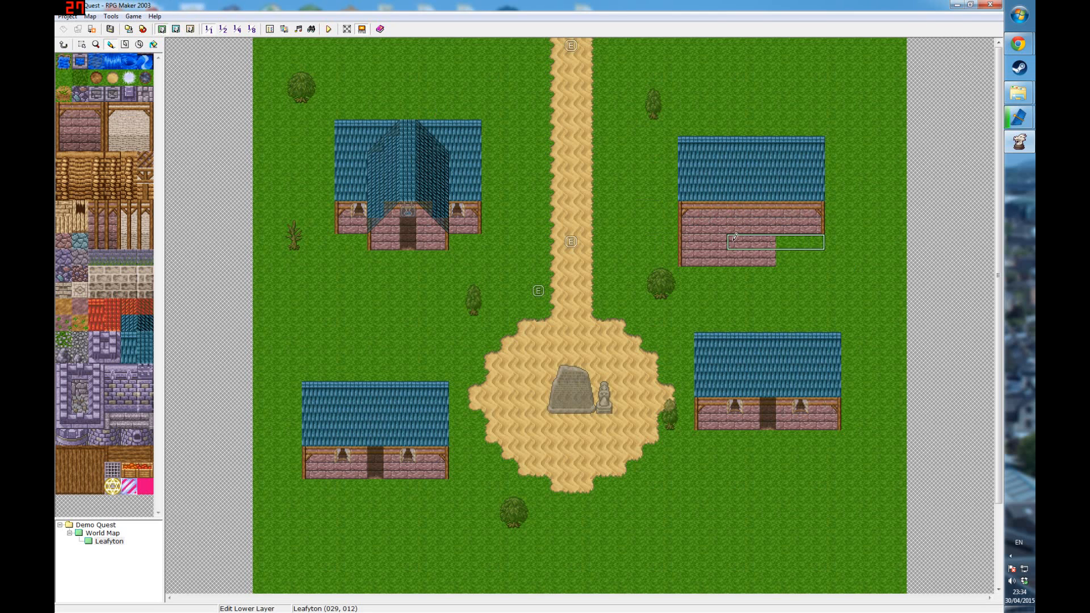
left_click(732, 252)
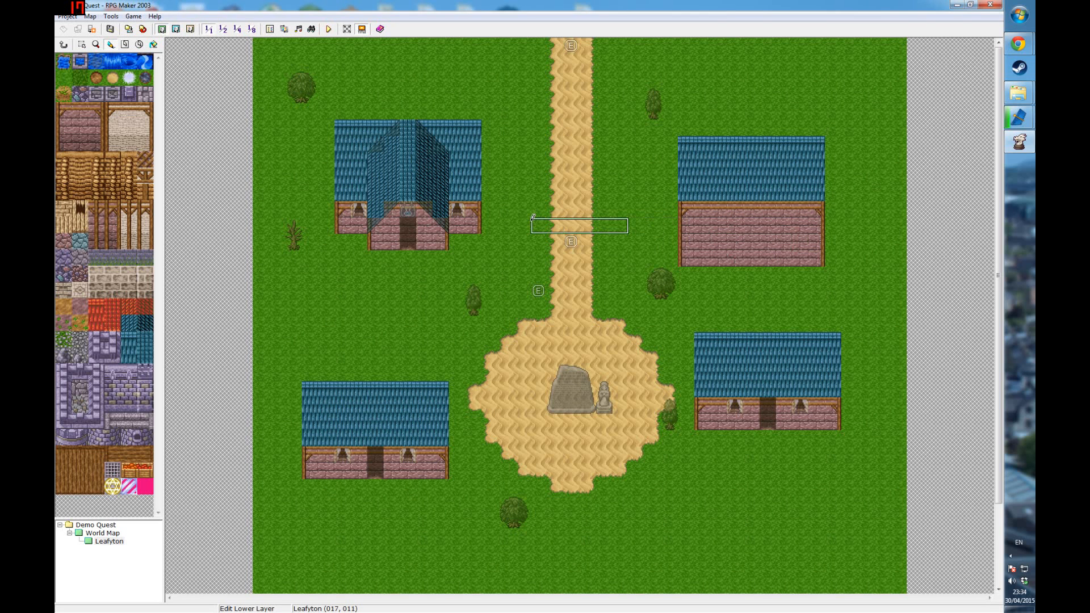
Widen the northeast house two tiles to the east by copying its eastern roof and wall tiles.
right_click_drag(767, 145, 820, 260)
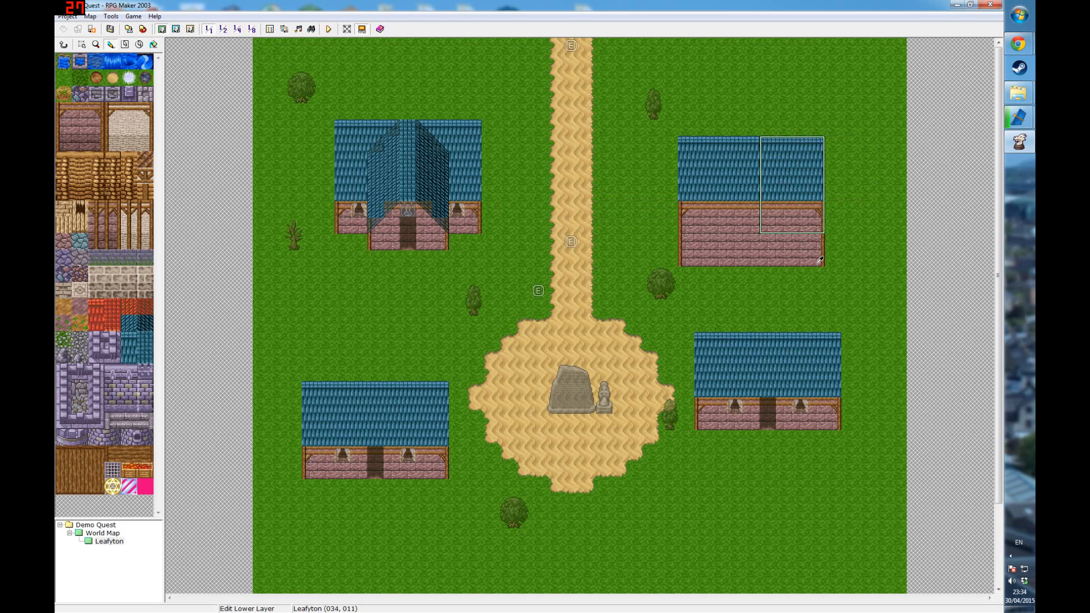
left_click(853, 227)
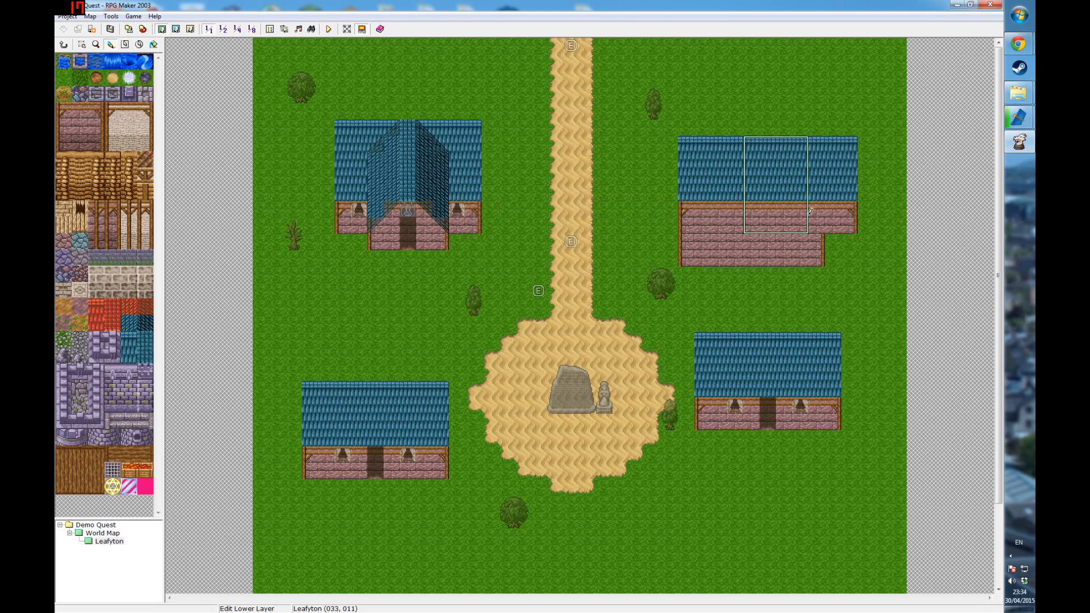
right_click_drag(786, 241, 828, 259)
left_click(852, 258)
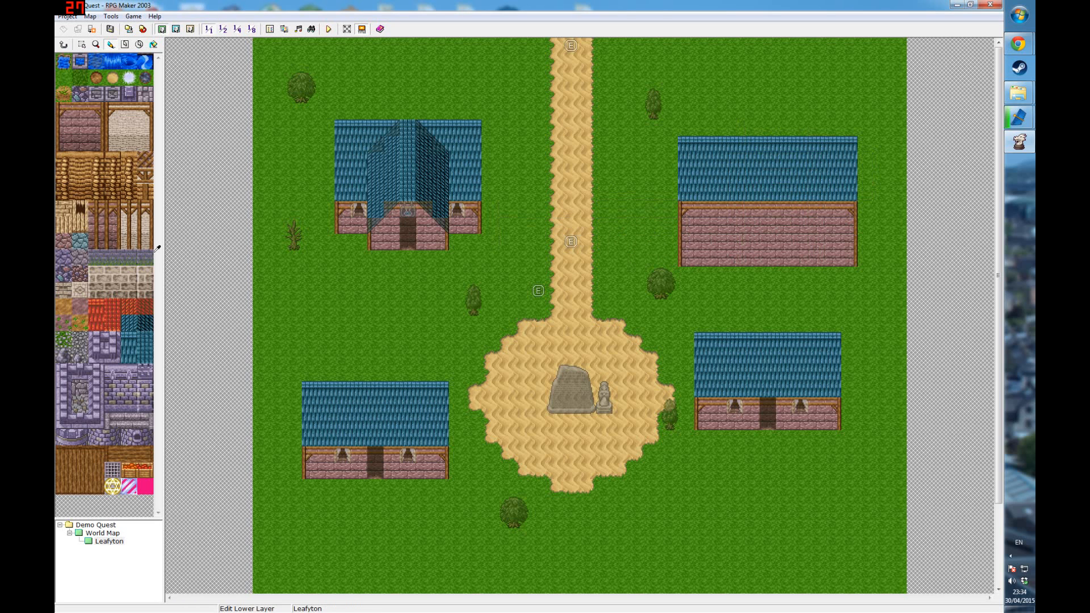
On the upper layer, place a doorway four tiles in from the northeast house's west end, erasing the misplaced one beside it.
left_click(176, 29)
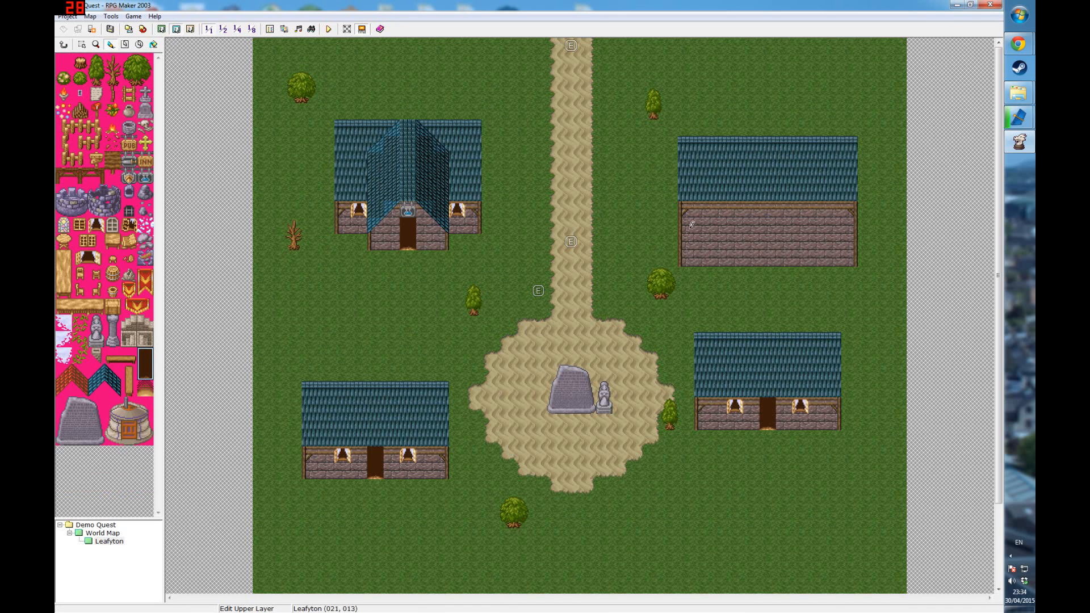
left_click(718, 241)
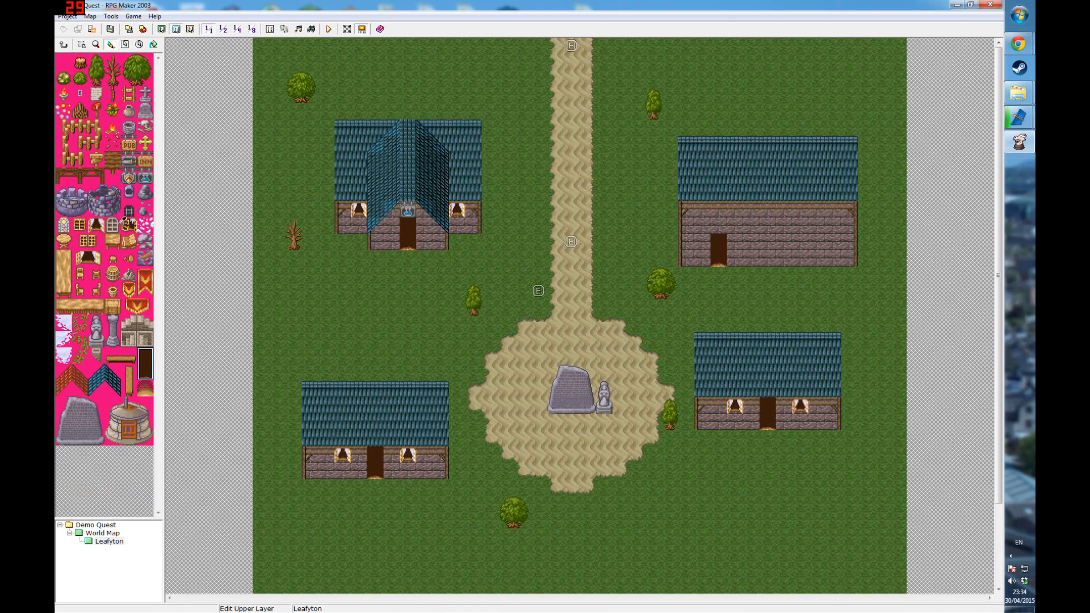
left_click(735, 250)
left_click(64, 61)
left_click(717, 250)
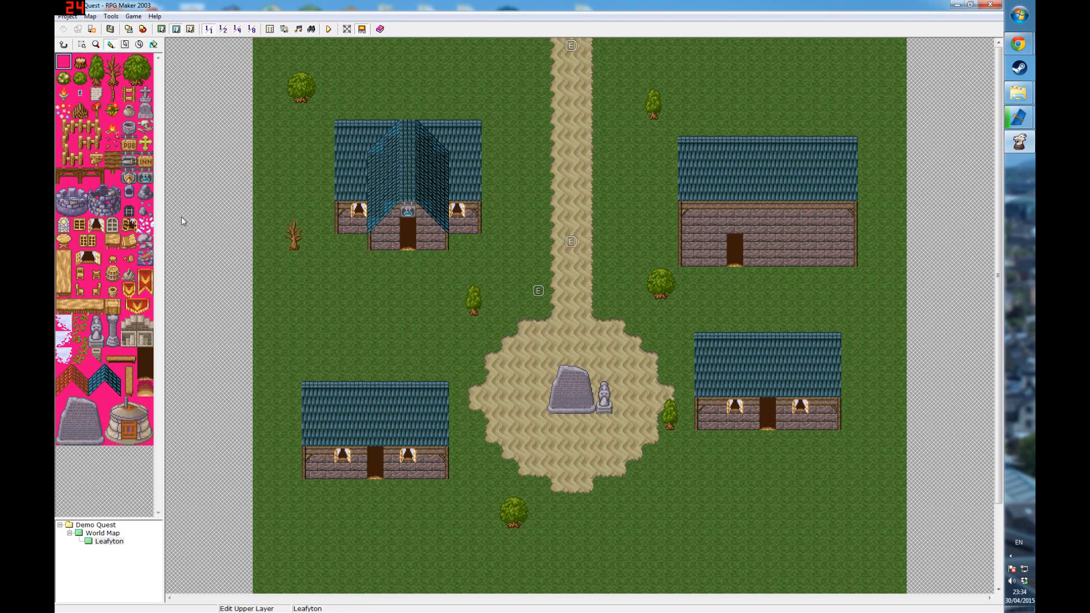
Add four windows to the northeast house's front wall, one west of the door and three east of it.
left_click(96, 224)
left_click(702, 243)
left_click(767, 242)
left_click(800, 242)
left_click(833, 242)
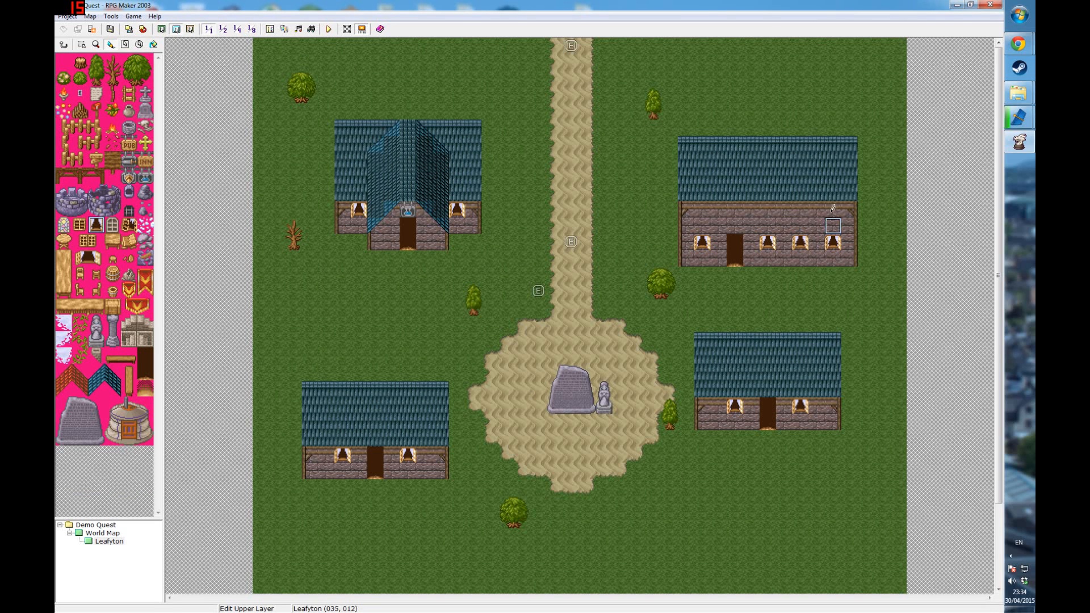
Add a second row of four windows on the northeast house's wall, directly above the existing four.
left_click(833, 209)
left_click(800, 209)
left_click(767, 209)
left_click(702, 210)
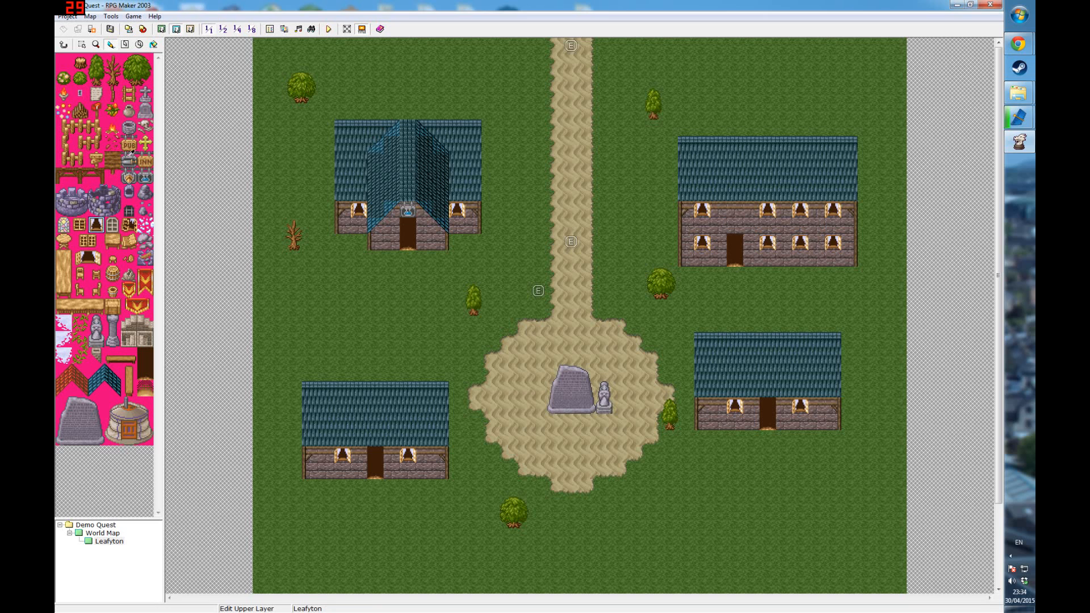
Try the INN sign centred over the northeast house's doorway, at two different heights, and remove it again.
left_click(146, 161)
left_click(735, 210)
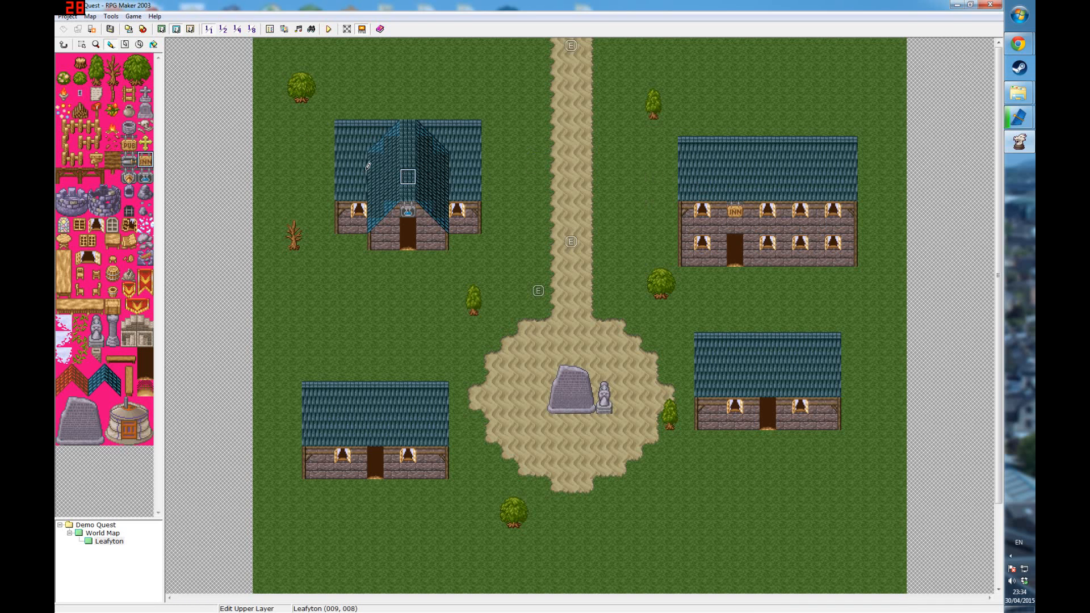
left_click(63, 44)
left_click(737, 224)
left_click(63, 44)
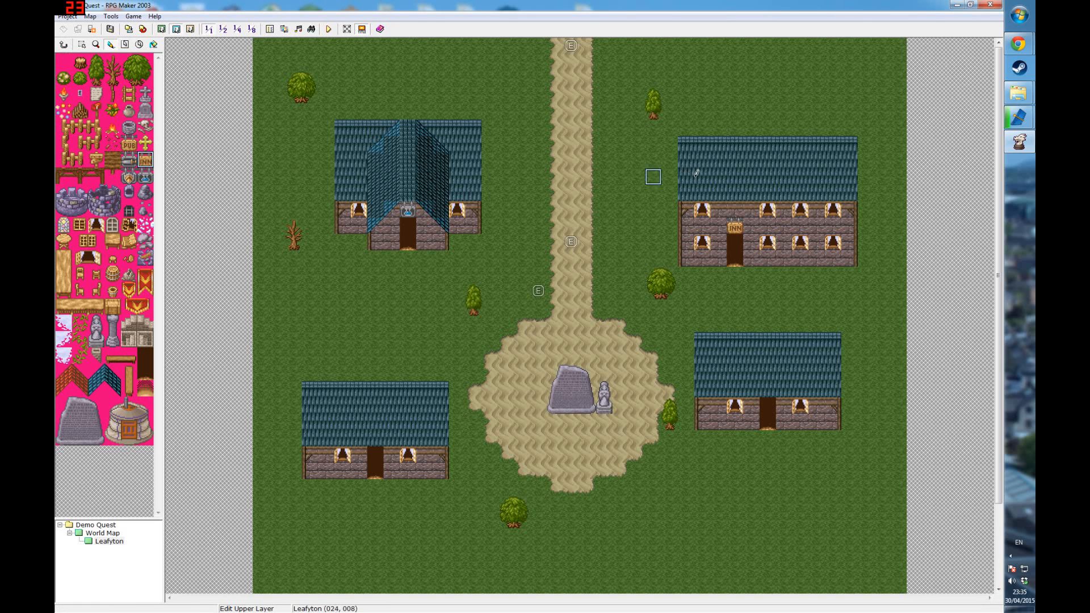
left_click(734, 210)
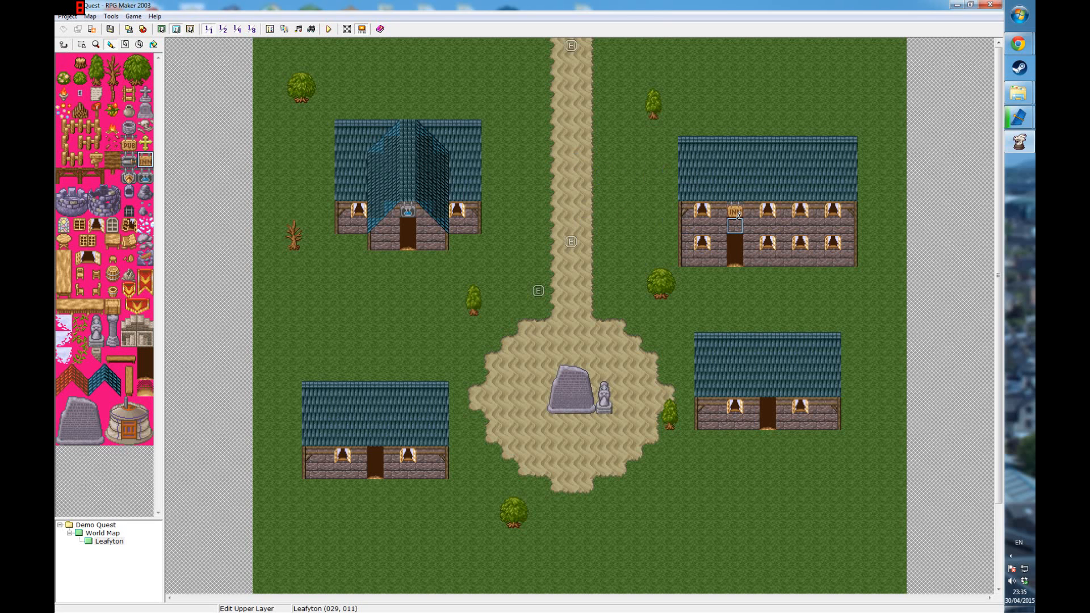
key("ctrl+z")
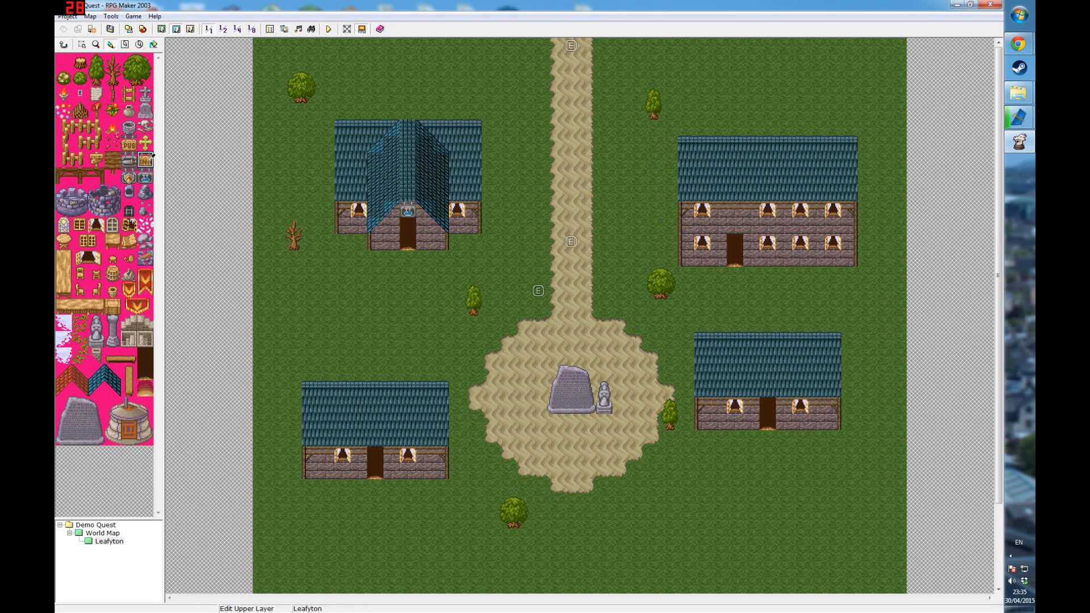
Place an INN sign just west of and above the northeast house's doorway, and a PUB sign just east of it.
left_click(718, 225)
left_click(130, 144)
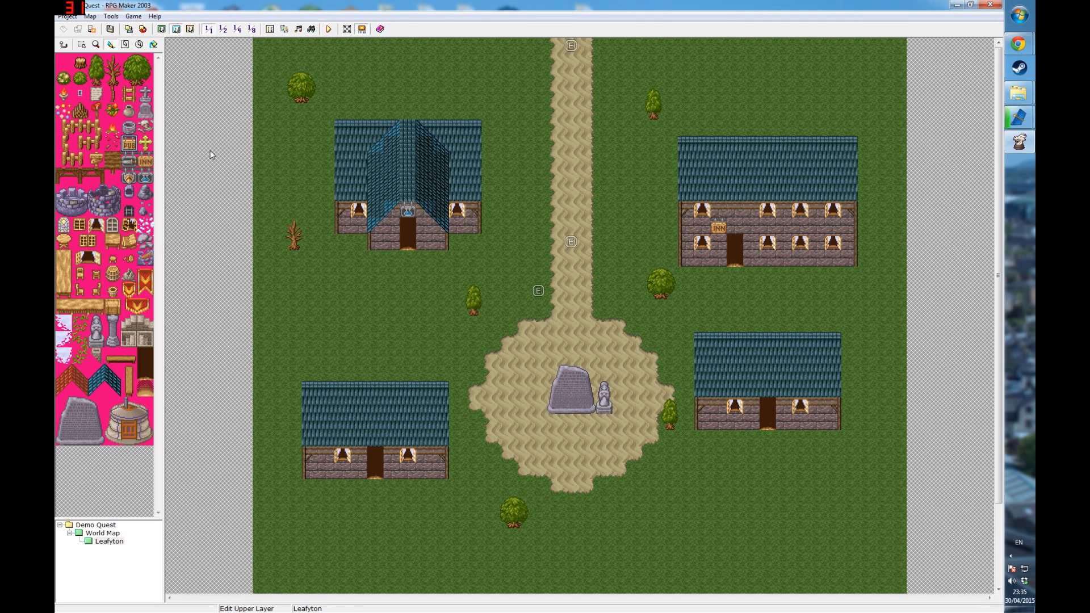
left_click(751, 226)
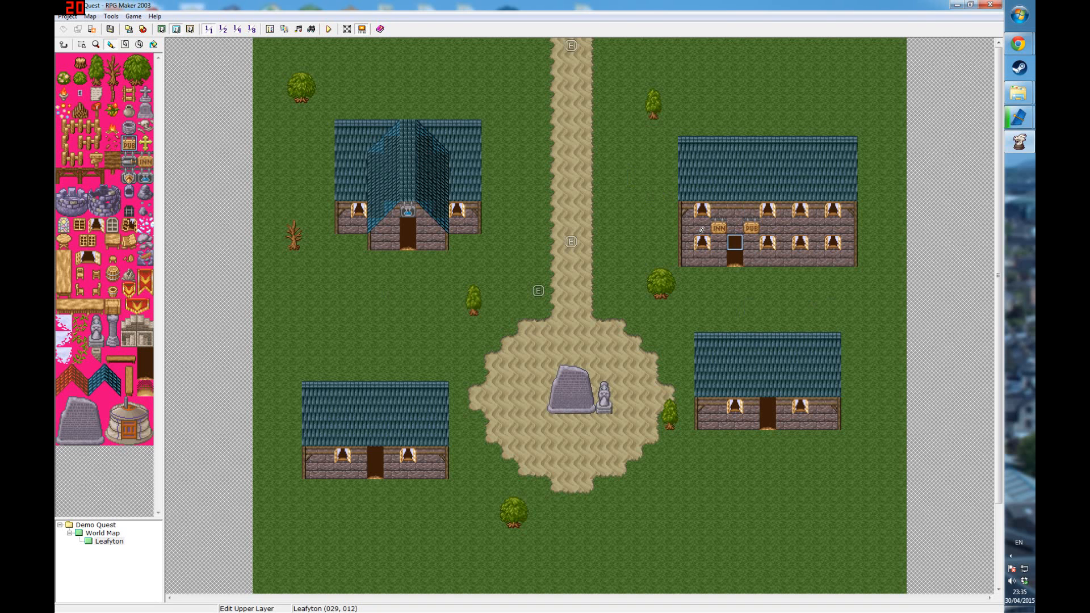
On the lower layer, draw narrow sand paths from the plaza to the doorways of the northeast and northwest houses.
left_click(64, 61)
left_click(162, 29)
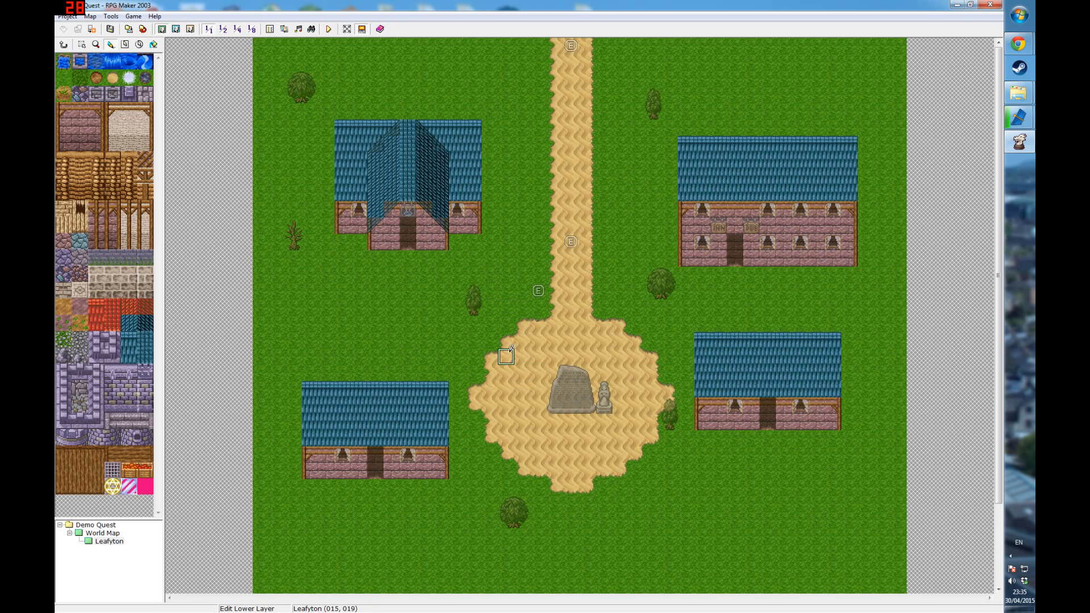
mouse_move(638, 329)
left_mouse_down()
mouse_move(672, 322)
mouse_move(736, 275)
left_mouse_up()
mouse_move(505, 353)
left_mouse_down()
mouse_move(412, 281)
mouse_move(407, 256)
left_mouse_up()
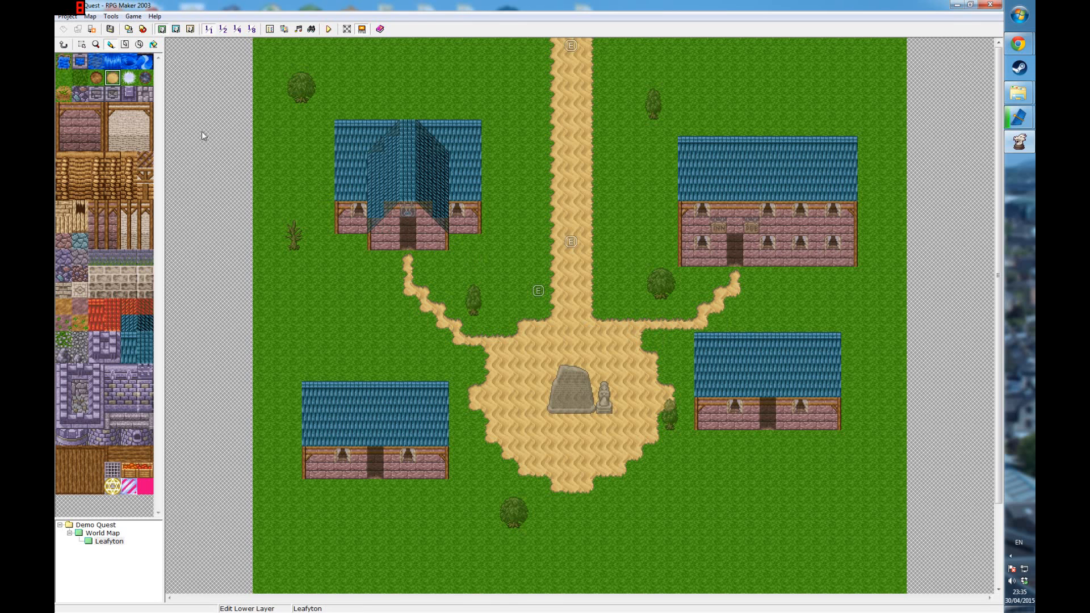
left_click(67, 64)
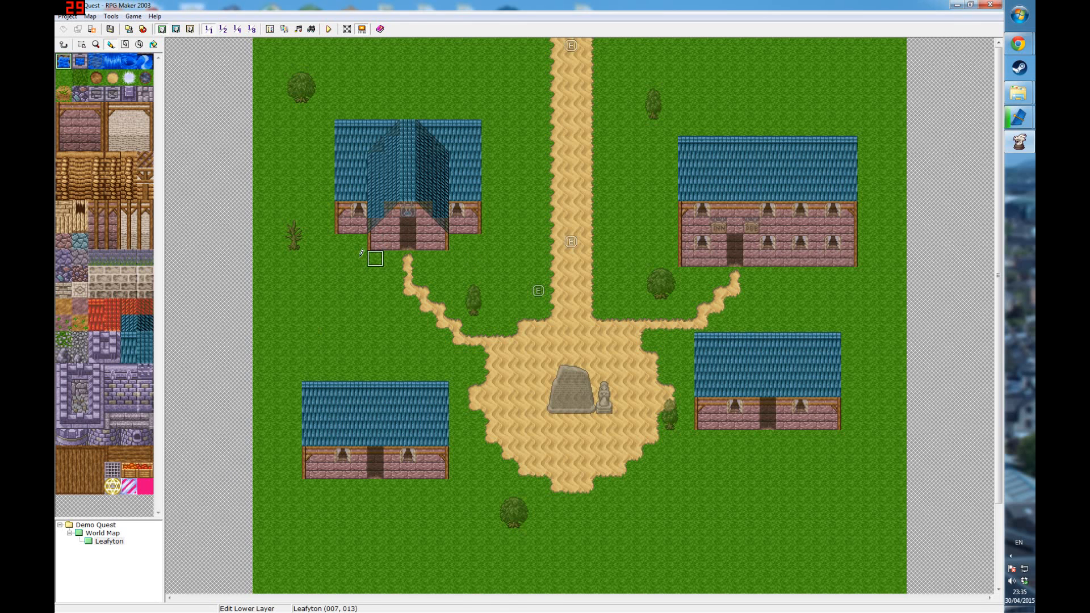
Create a new map under Leafyton named "shop" using the Interior tileset.
right_click(109, 542)
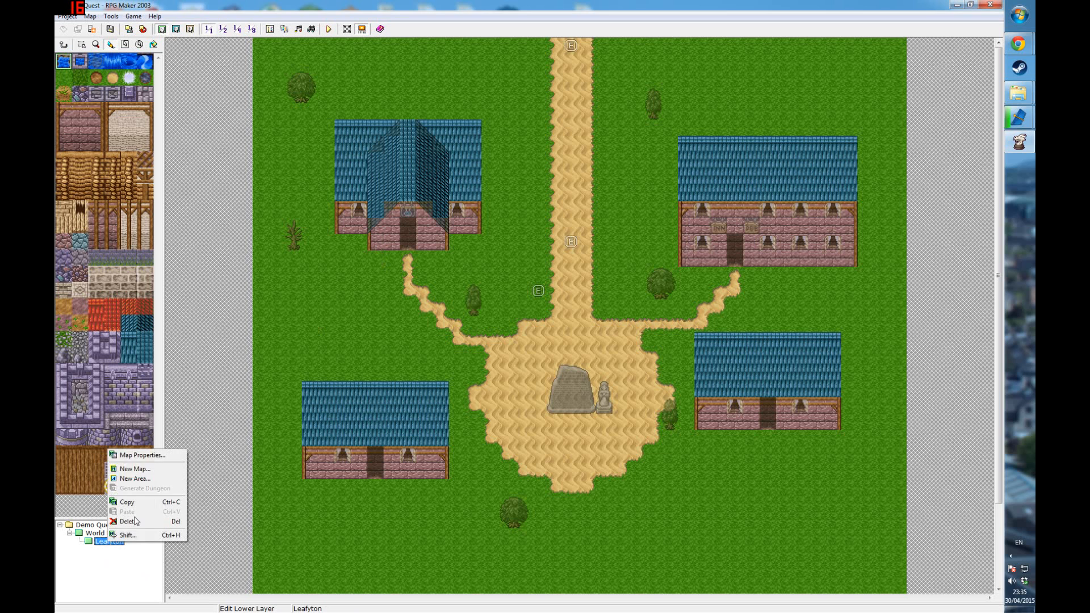
left_click(155, 472)
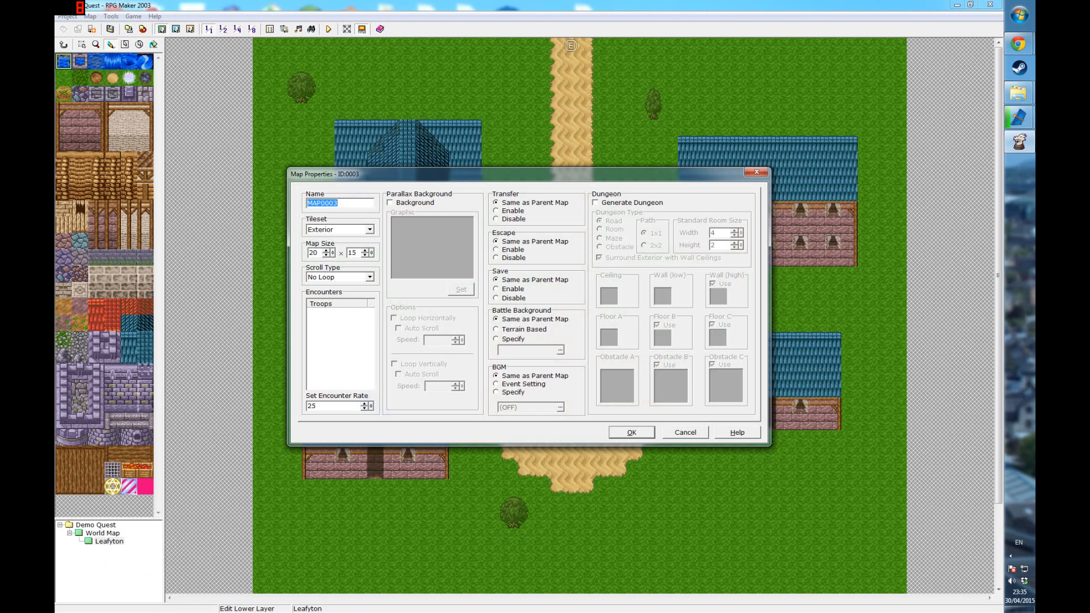
type("shop")
left_click(369, 230)
left_click(335, 248)
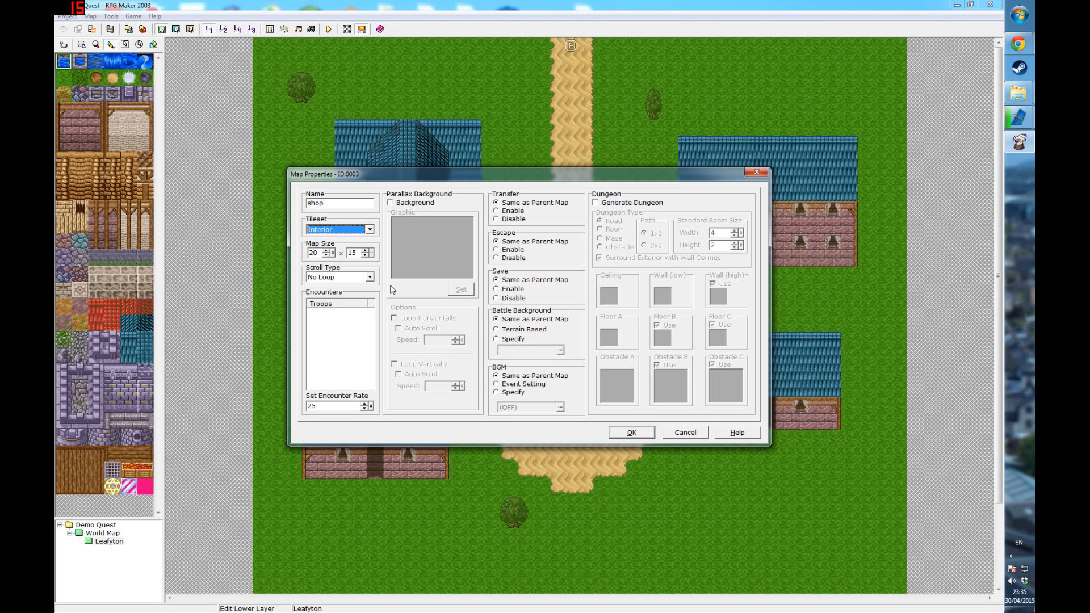
left_click(631, 432)
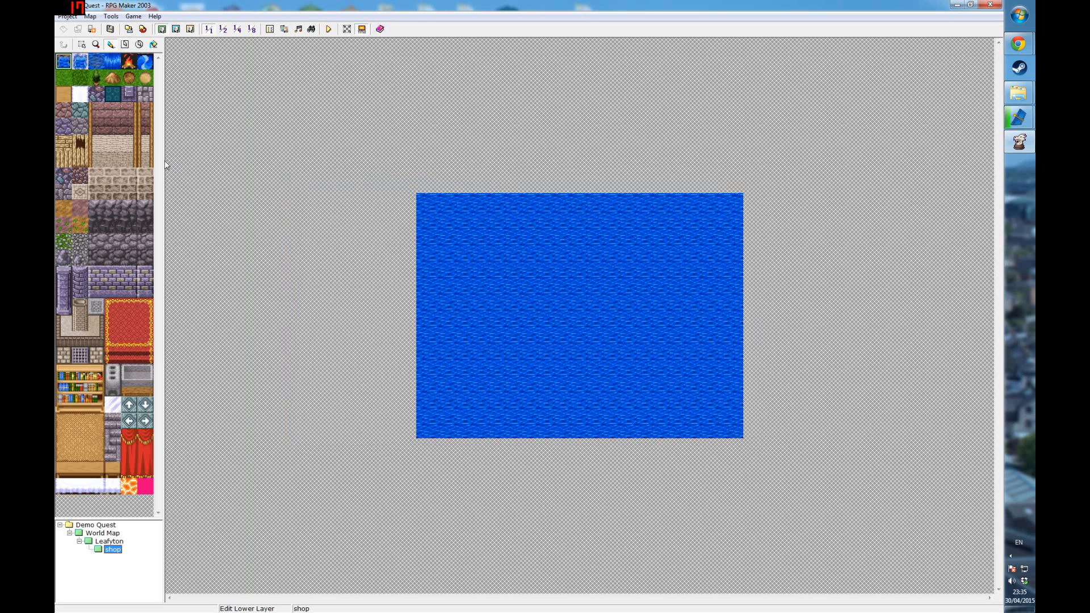
Flood-fill the whole lower layer of the shop map with the purple ceiling tile.
left_click(129, 93)
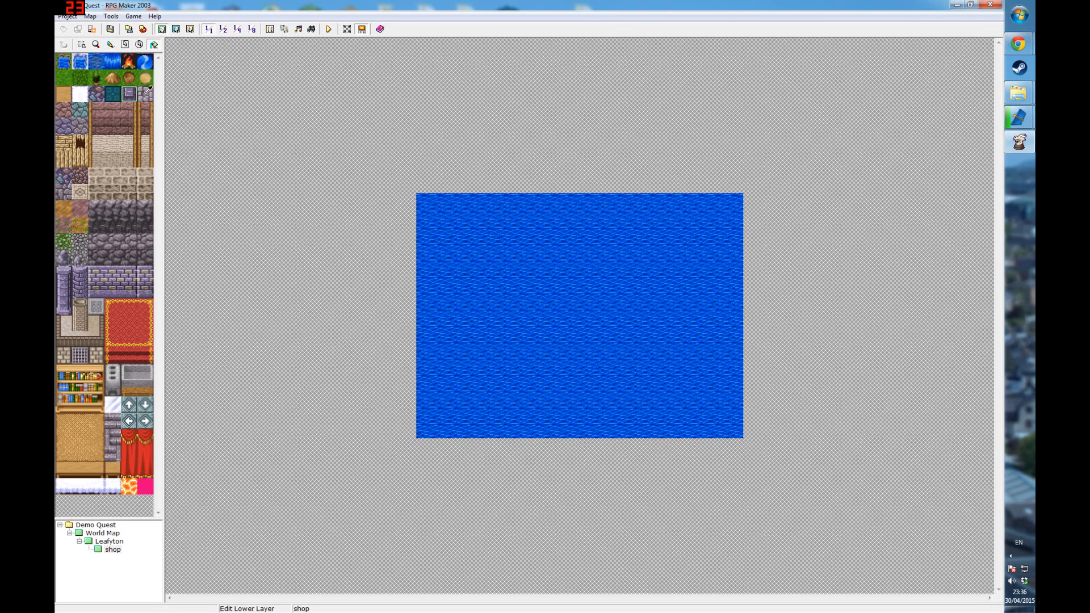
left_click(465, 267)
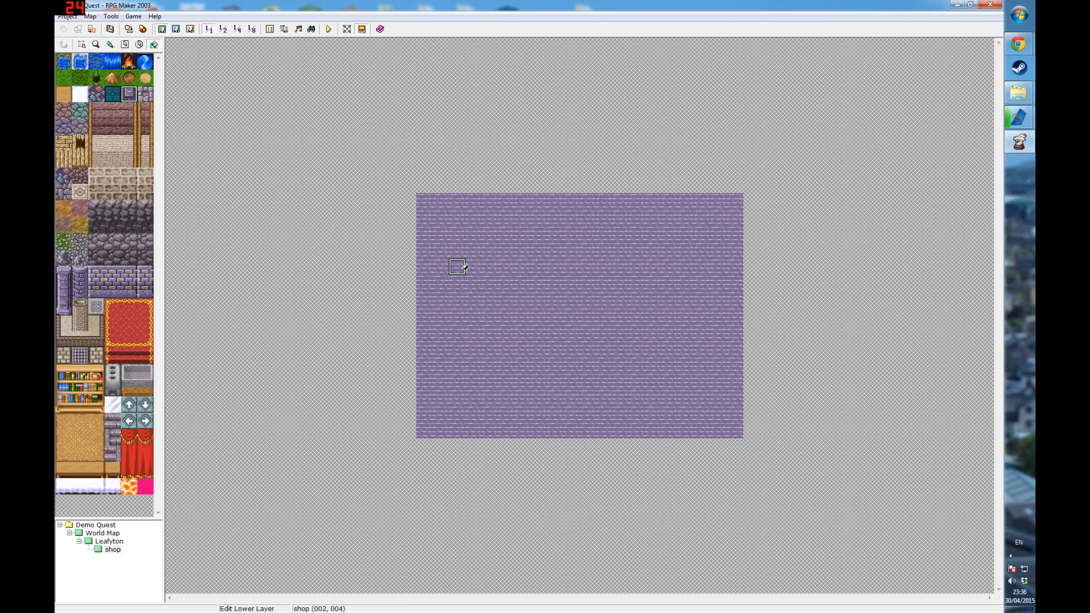
Try grey stone and dark teal tiles as the shop map's fill, and refill it with the purple ceiling tile.
left_click(145, 93)
left_click(456, 299)
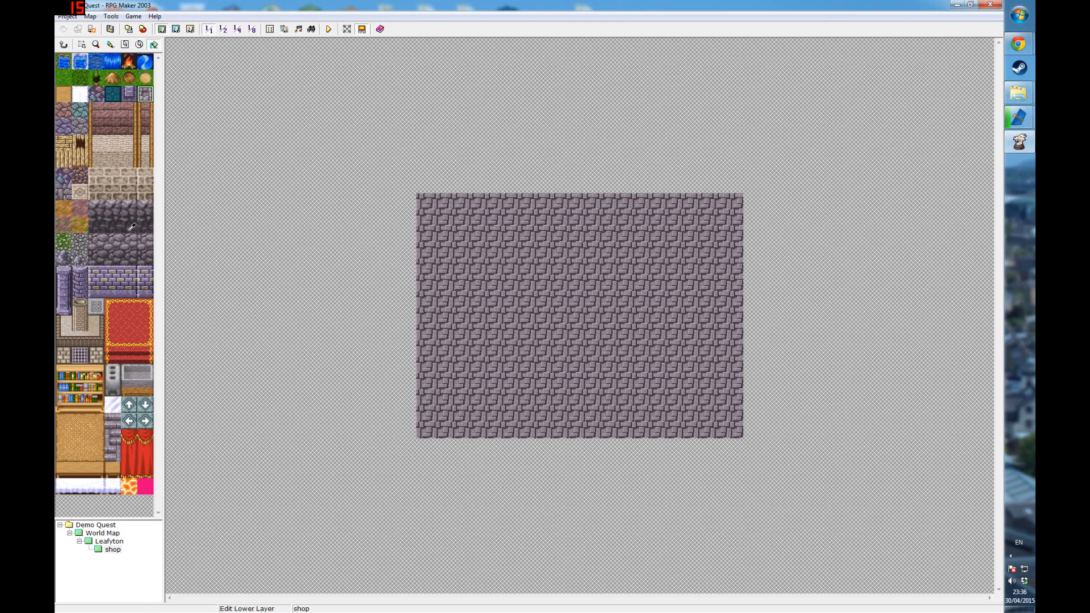
left_click(113, 93)
left_click(480, 219)
left_click(131, 92)
left_click(538, 249)
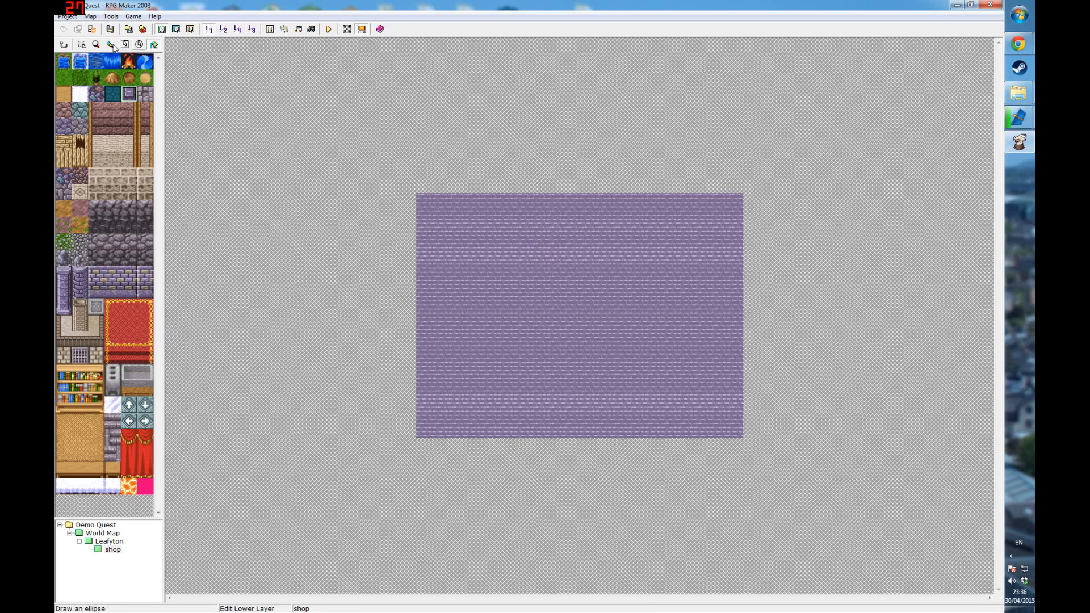
Try drawing a row of brown brick wall tiles across the upper part of the shop map.
left_click(111, 45)
left_click(113, 108)
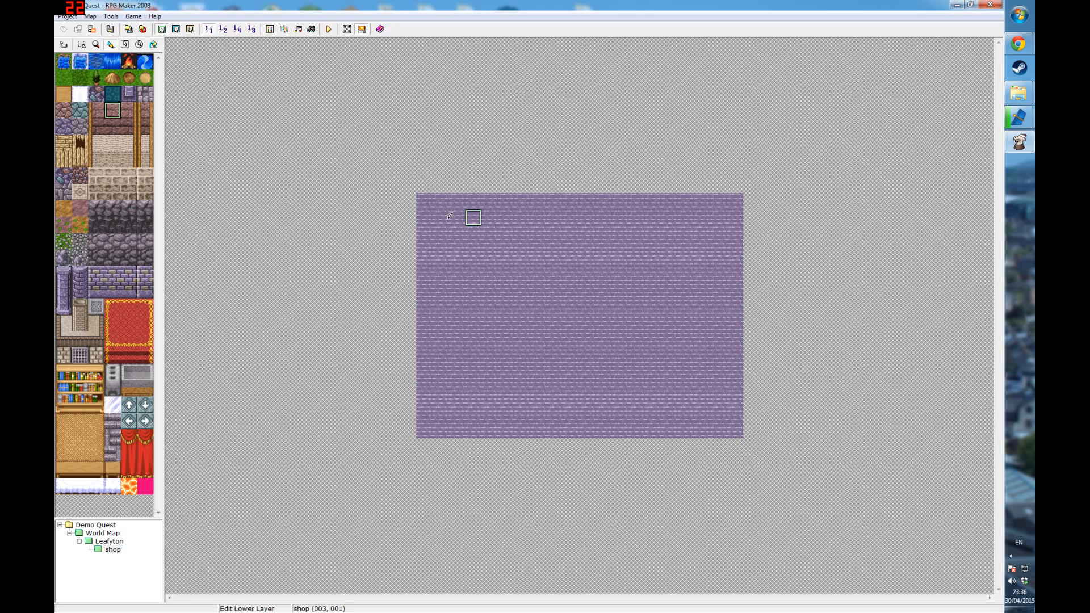
mouse_move(437, 215)
left_mouse_down()
mouse_move(654, 208)
mouse_move(538, 218)
left_mouse_up()
right_click(635, 233)
mouse_move(652, 225)
left_mouse_down()
mouse_move(584, 200)
mouse_move(438, 214)
mouse_move(658, 219)
left_mouse_up()
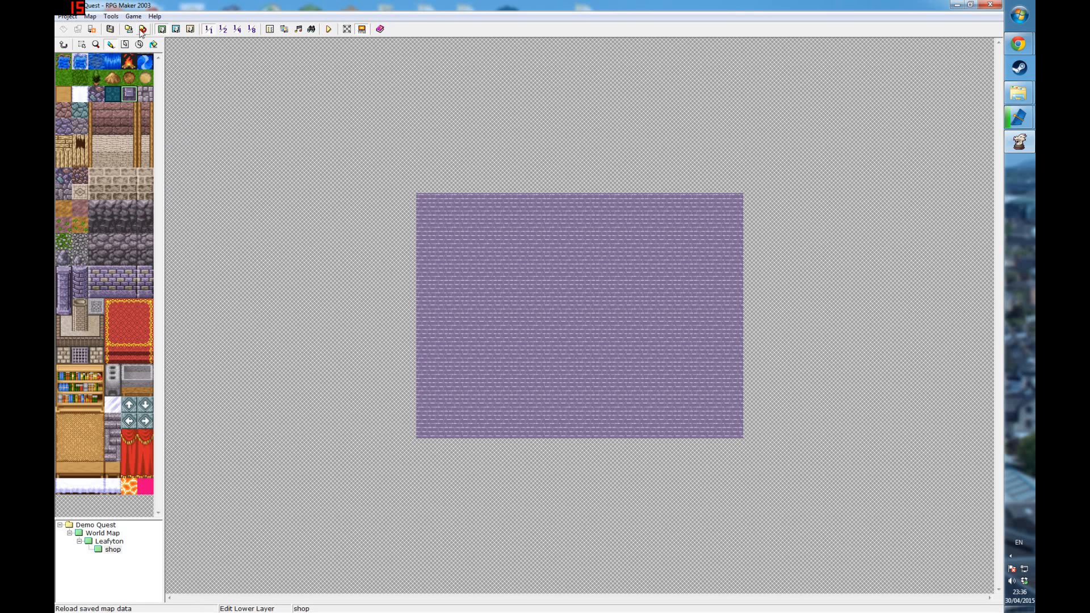
Review the Interior tileset's lower-layer terrain settings in the database, and leave without changes.
left_click(111, 17)
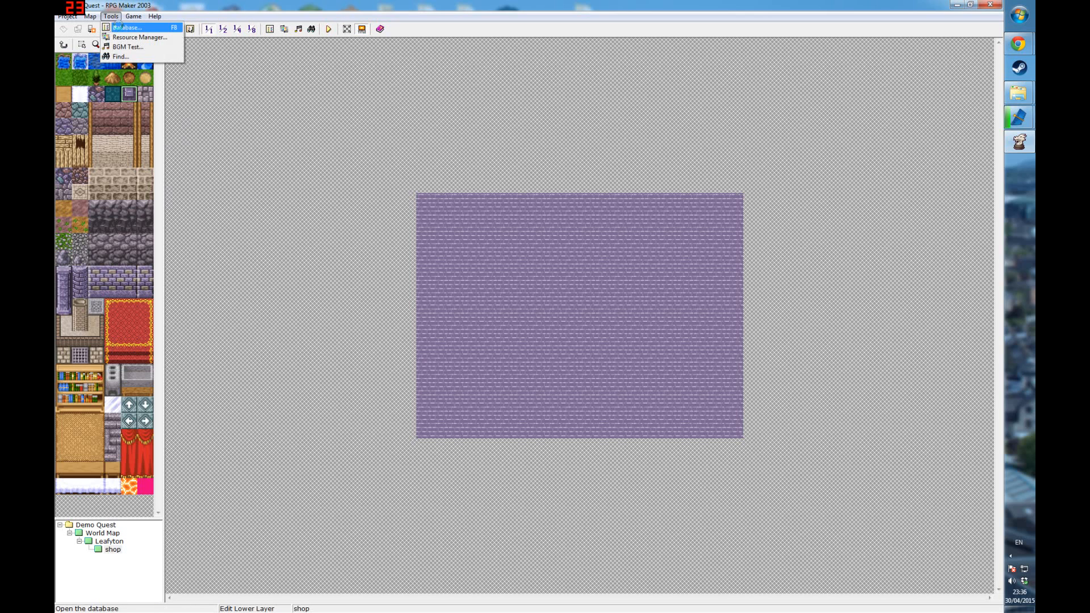
left_click(120, 27)
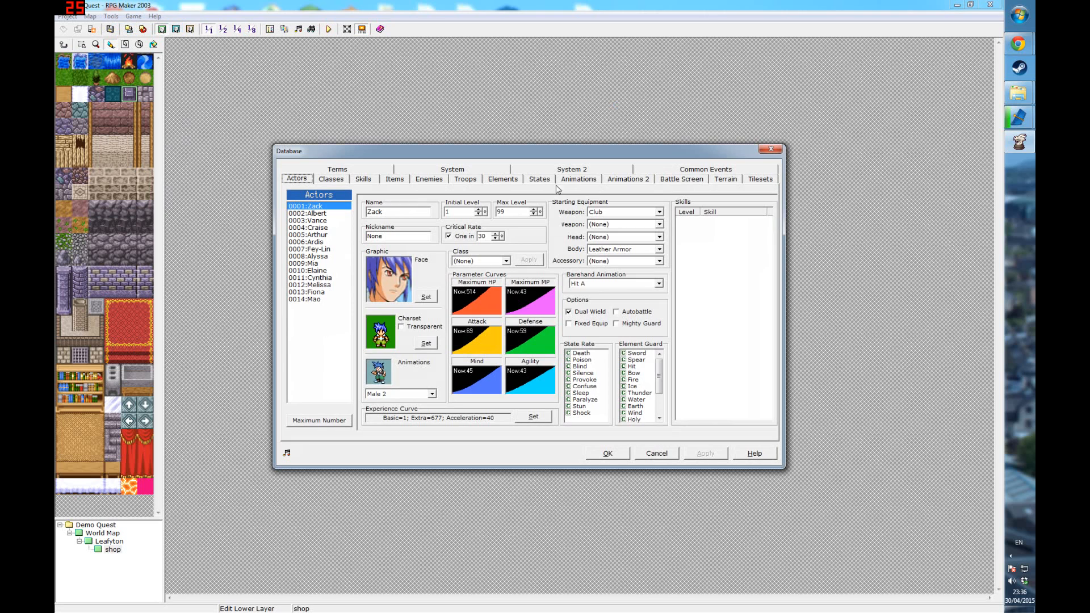
left_click(534, 182)
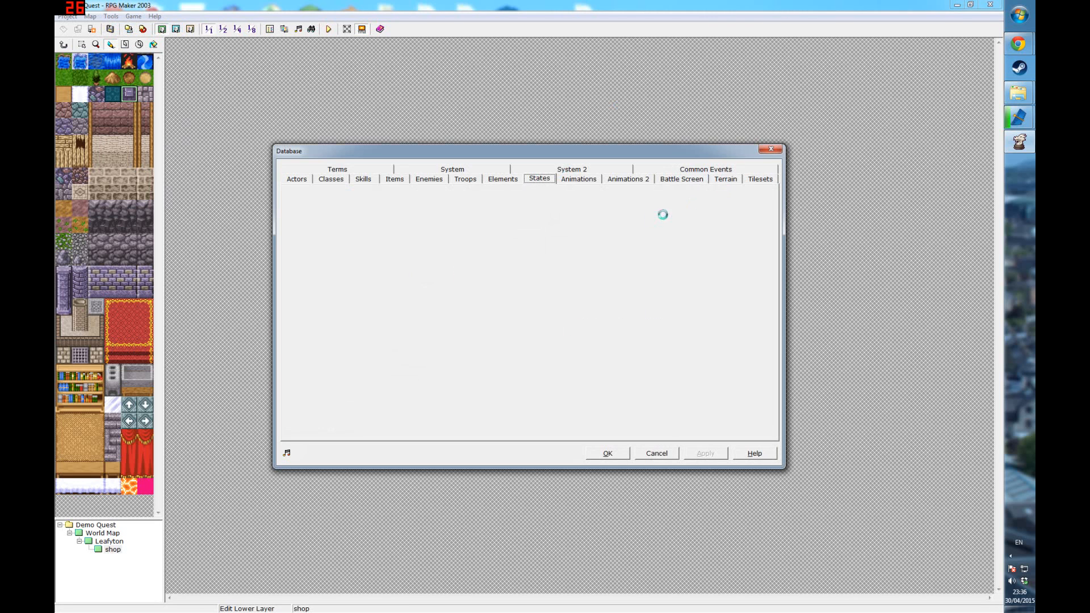
left_click(756, 179)
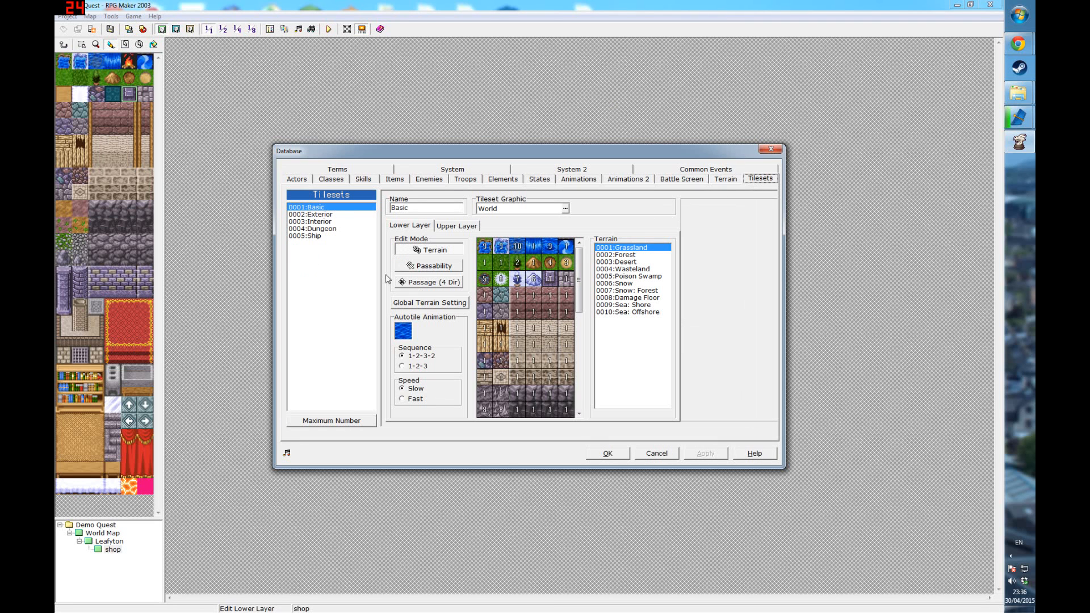
scroll(587, 278, "down", 2)
mouse_move(586, 274)
left_mouse_down()
mouse_move(591, 336)
mouse_move(592, 256)
left_mouse_up()
left_click(343, 221)
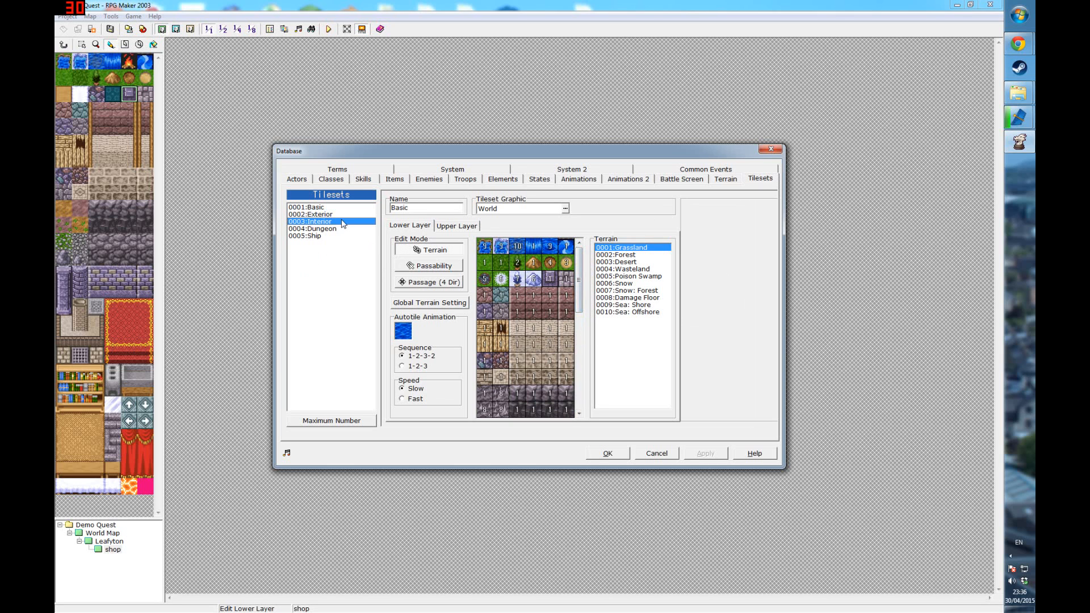
left_click(436, 267)
left_click(433, 253)
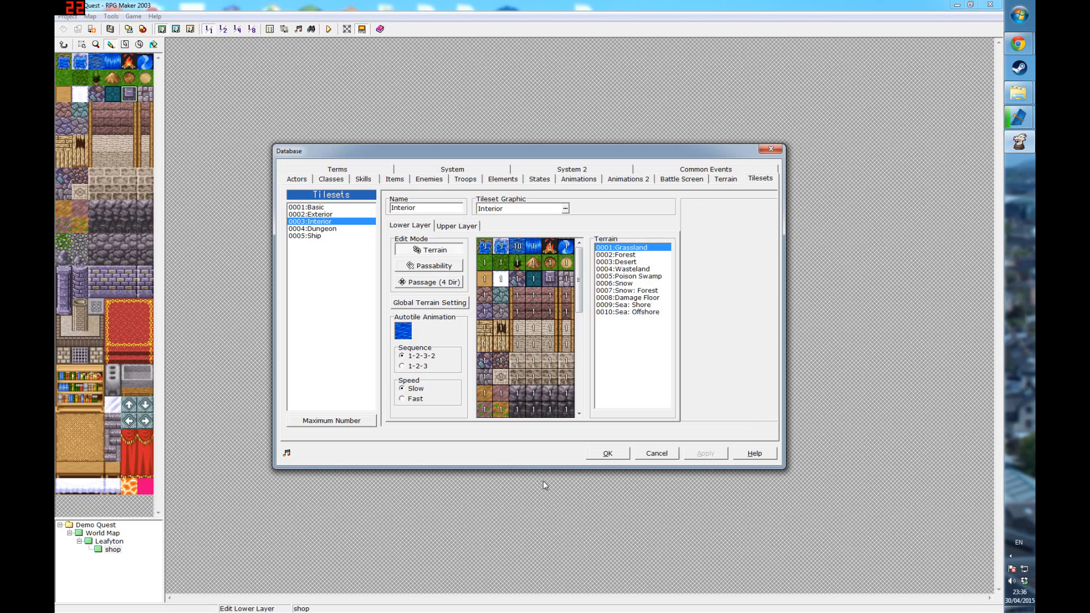
left_click(670, 457)
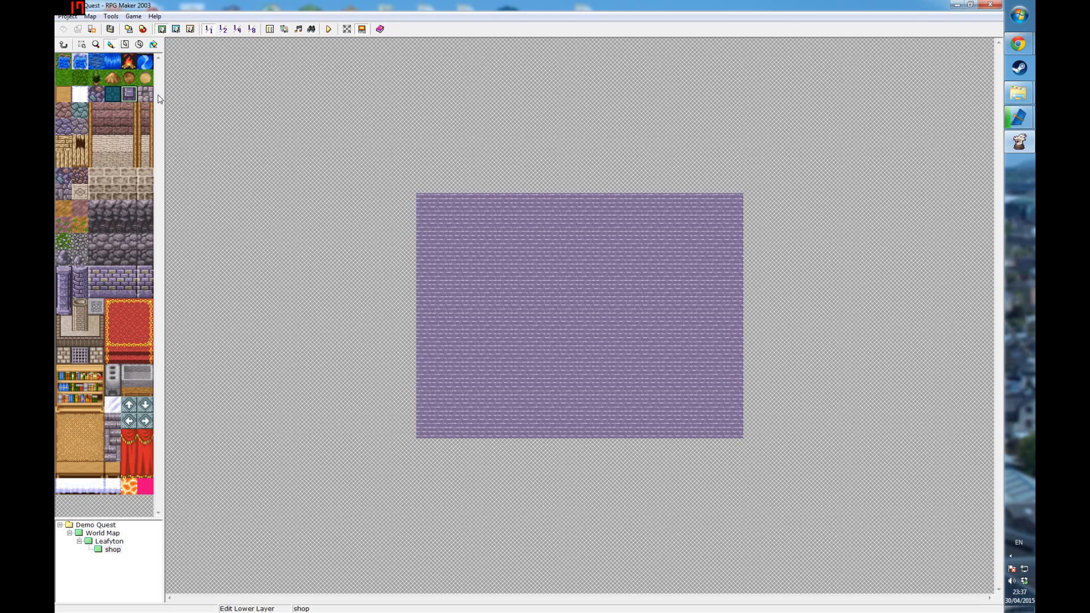
Try a grey stone fill across the shop map once more, and restore the purple ceiling fill.
left_click(153, 45)
left_click(145, 94)
left_click(473, 250)
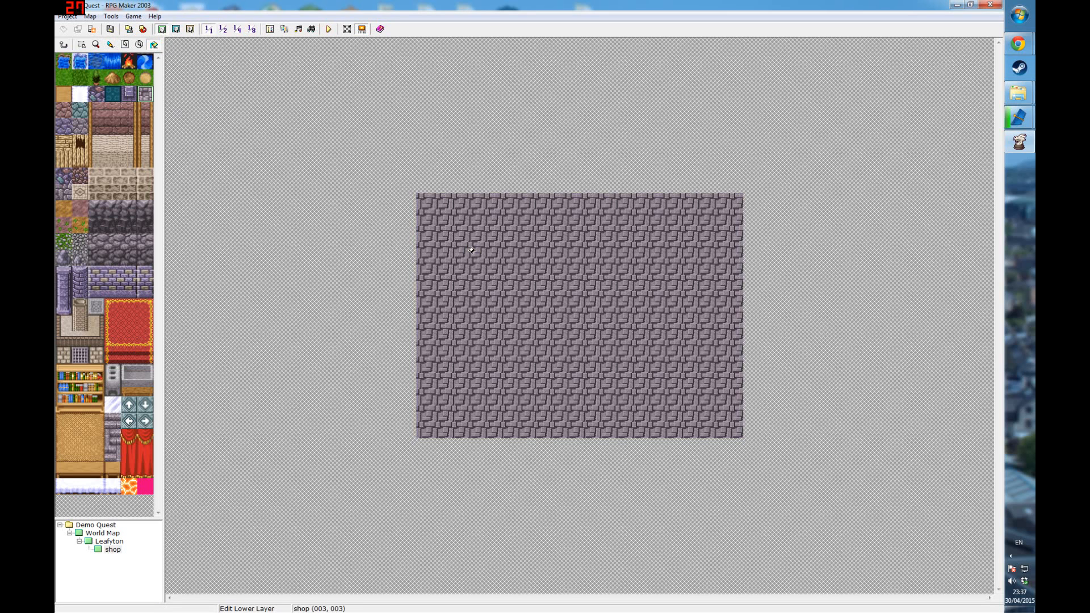
left_click(504, 241)
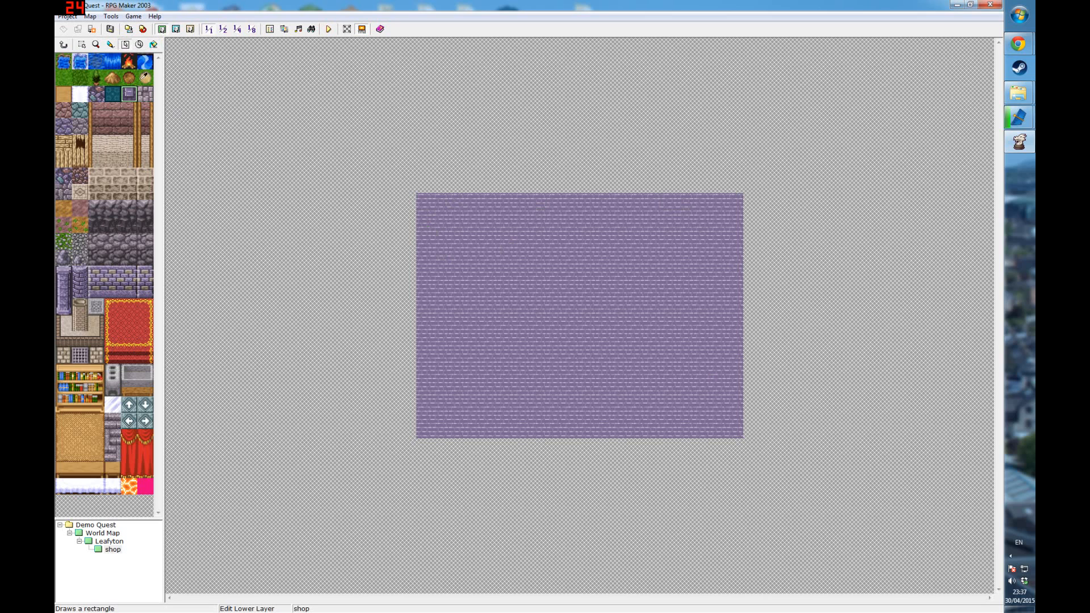
Draw the shop's back wall as a brown brick rectangle 16 tiles wide and 2 high, with wooden posts at both ends.
left_click(112, 111)
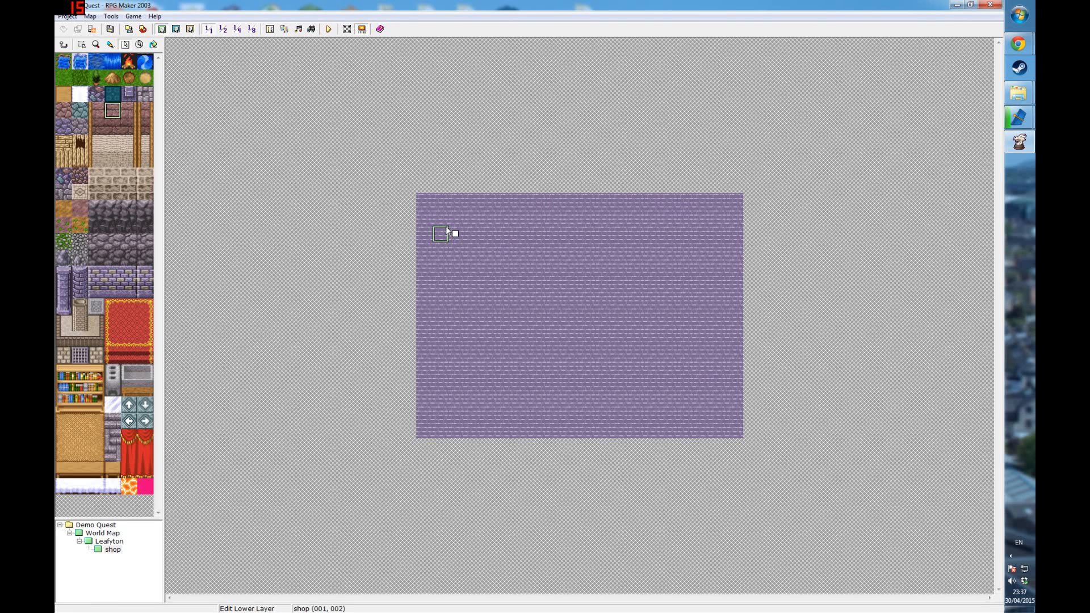
left_click_drag(467, 234, 711, 249)
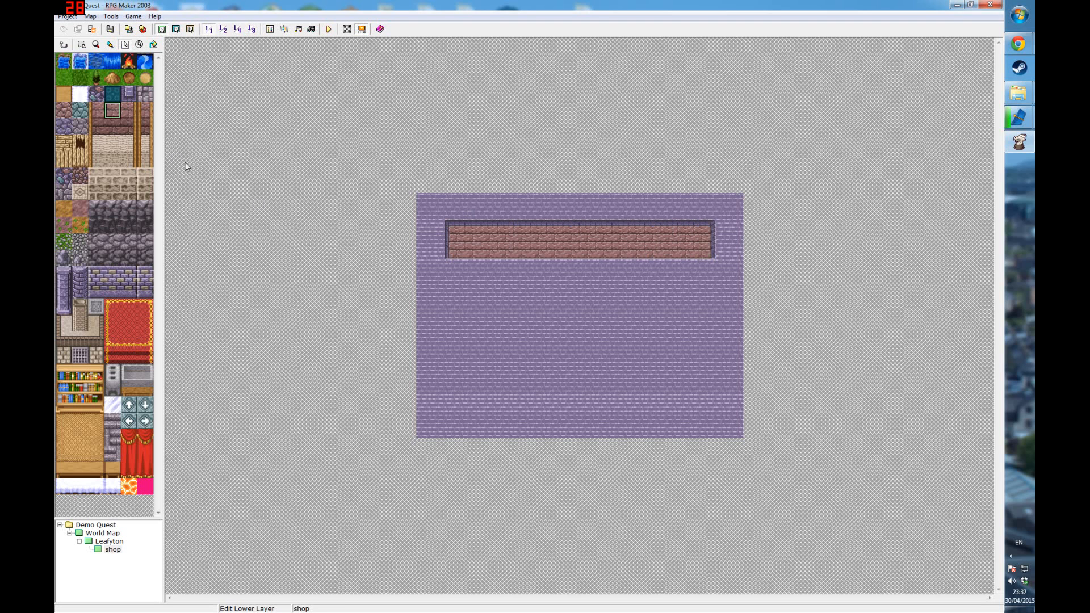
left_click(96, 110)
left_click(454, 235)
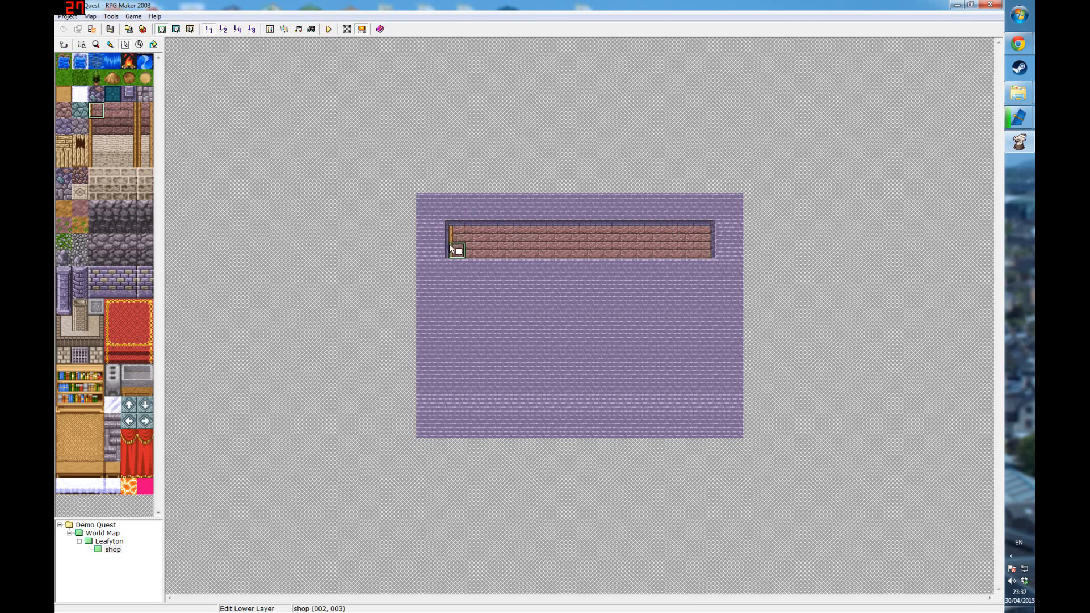
left_click(129, 110)
Fill a 16 by 9 tile wooden plank floor below the shop's back wall, and add a one-tile exit at its south edge.
left_click(63, 141)
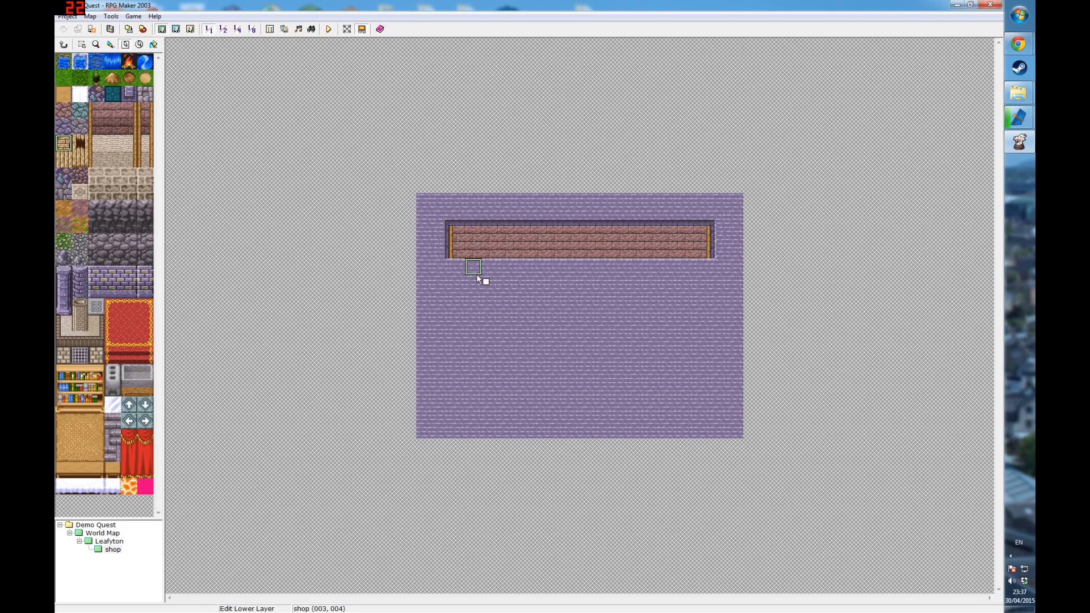
left_click_drag(458, 268, 706, 393)
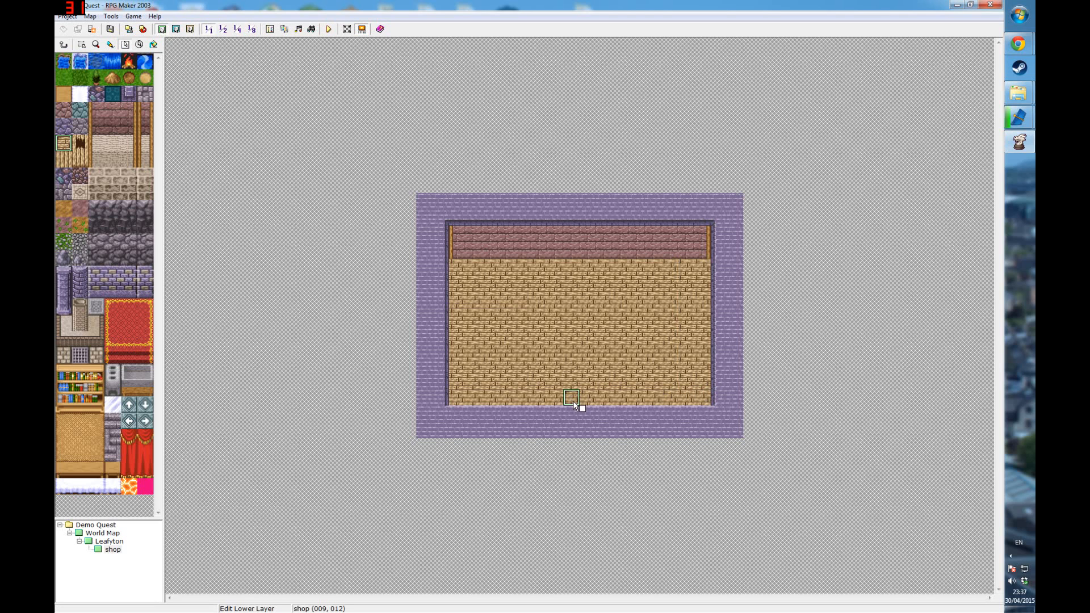
left_click(577, 418)
left_click(112, 44)
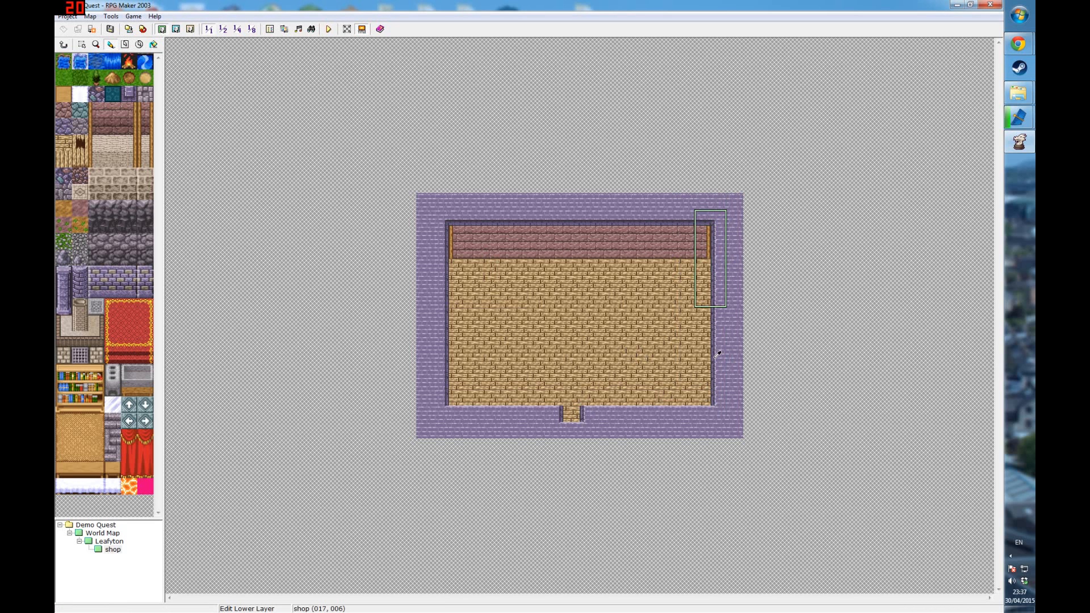
Narrow the shop room by one tile, covering the easternmost column of back wall and plank floor with purple ceiling.
right_click_drag(714, 357, 708, 351)
left_click(692, 297)
left_click_drag(706, 288, 707, 404)
right_click(709, 392)
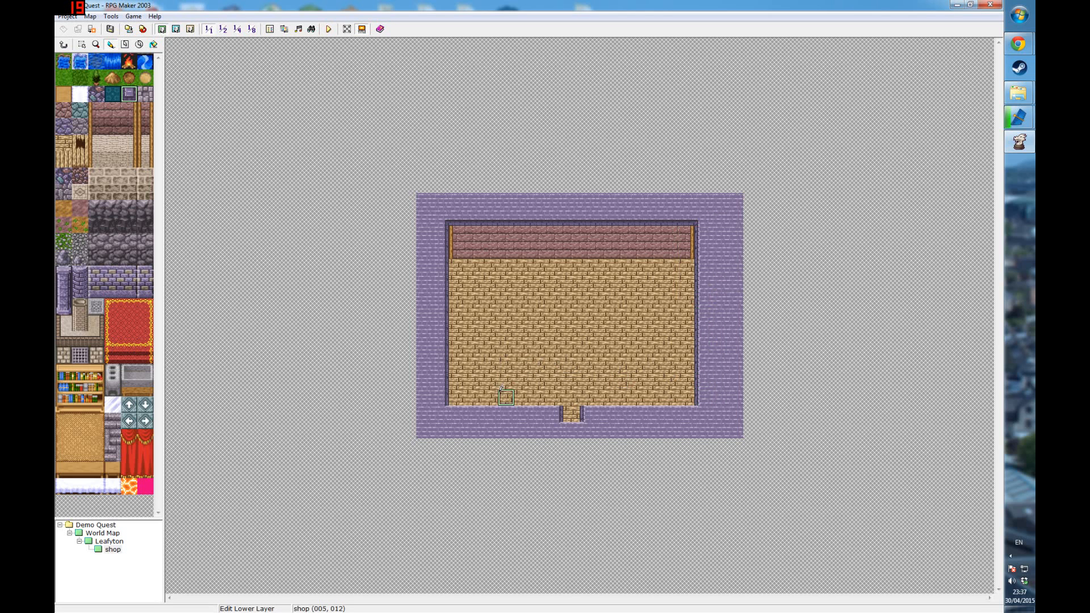
Cut off both southern corners of the shop floor with purple ceiling blocks 4 tiles wide and 4 high.
mouse_move(456, 397)
left_mouse_down()
mouse_move(507, 390)
mouse_move(507, 364)
mouse_move(448, 361)
mouse_move(496, 390)
mouse_move(507, 364)
mouse_move(454, 393)
left_mouse_up()
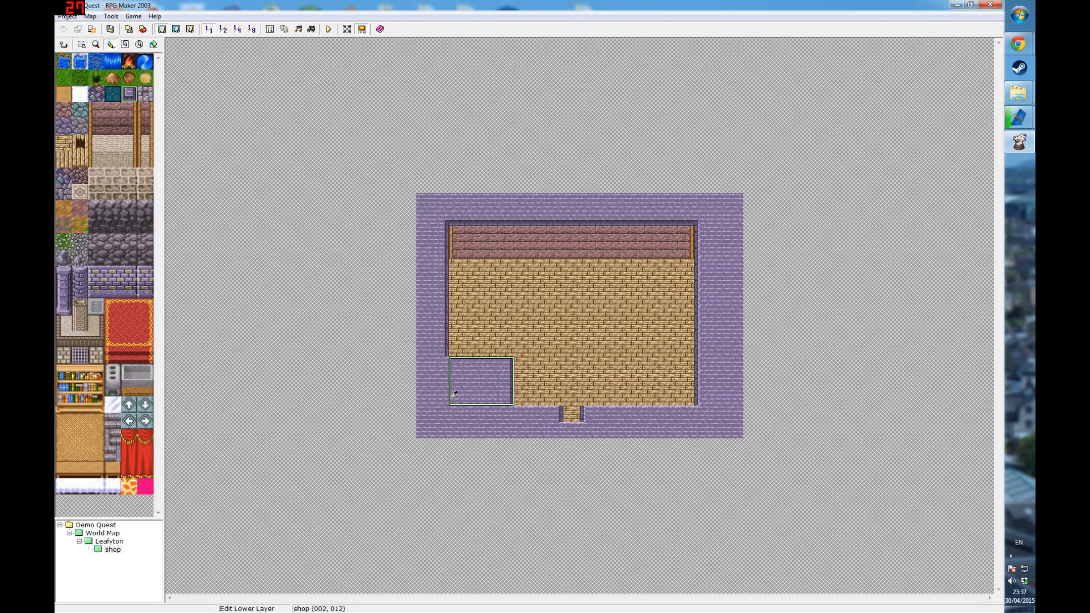
left_click(637, 387)
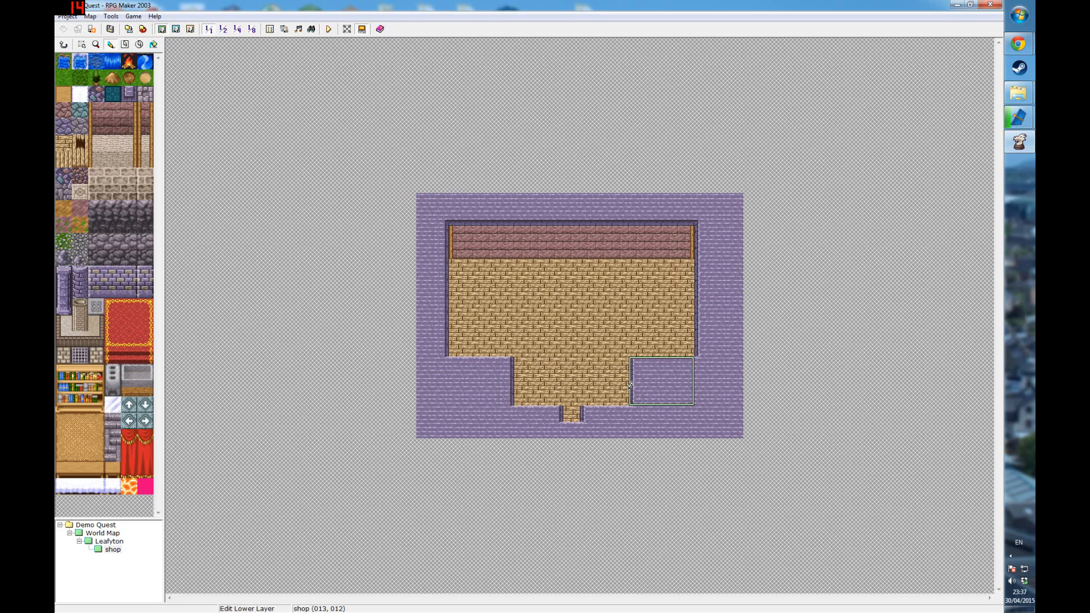
left_click(454, 367)
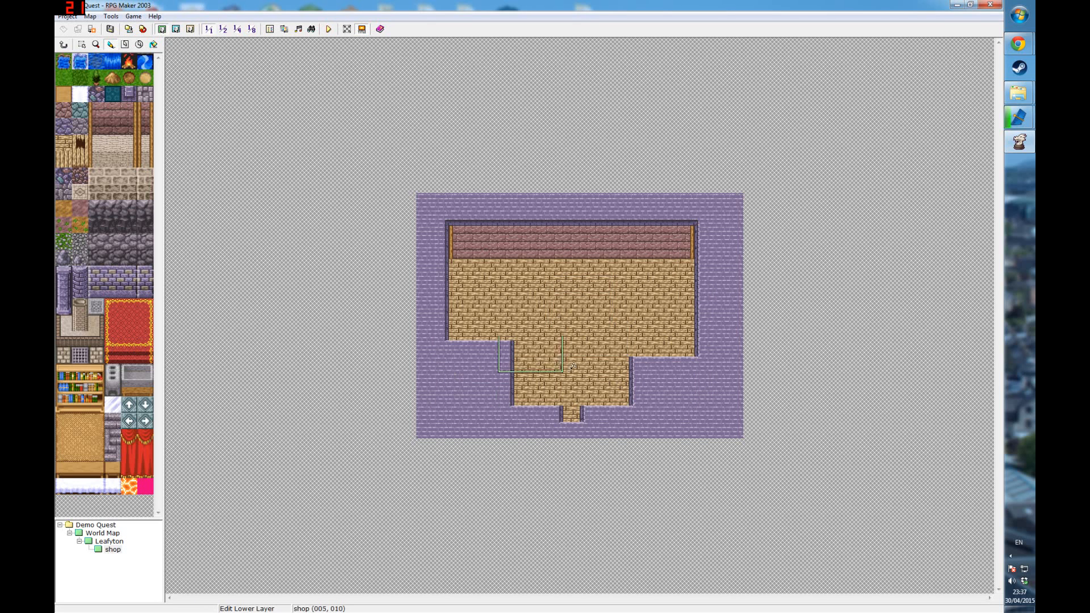
left_click(701, 364)
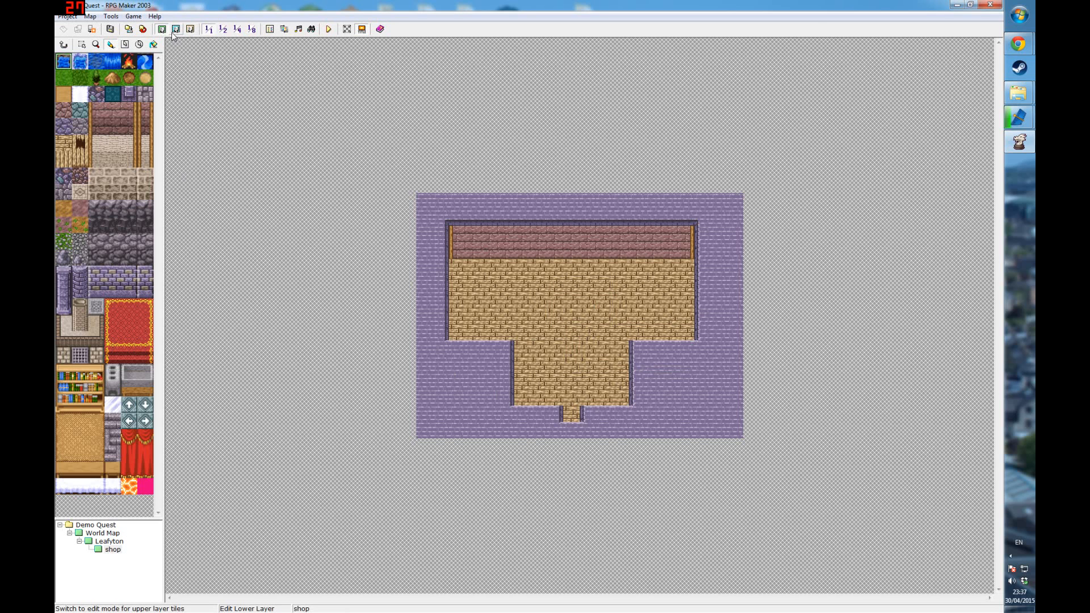
Place a wooden counter five tiles wide on the upper layer, centred in the shop's wide floor area.
left_click(176, 29)
left_click_drag(100, 348, 87, 349)
left_click(538, 299)
left_click(97, 355)
left_click(572, 299)
left_click(589, 300)
left_click(112, 354)
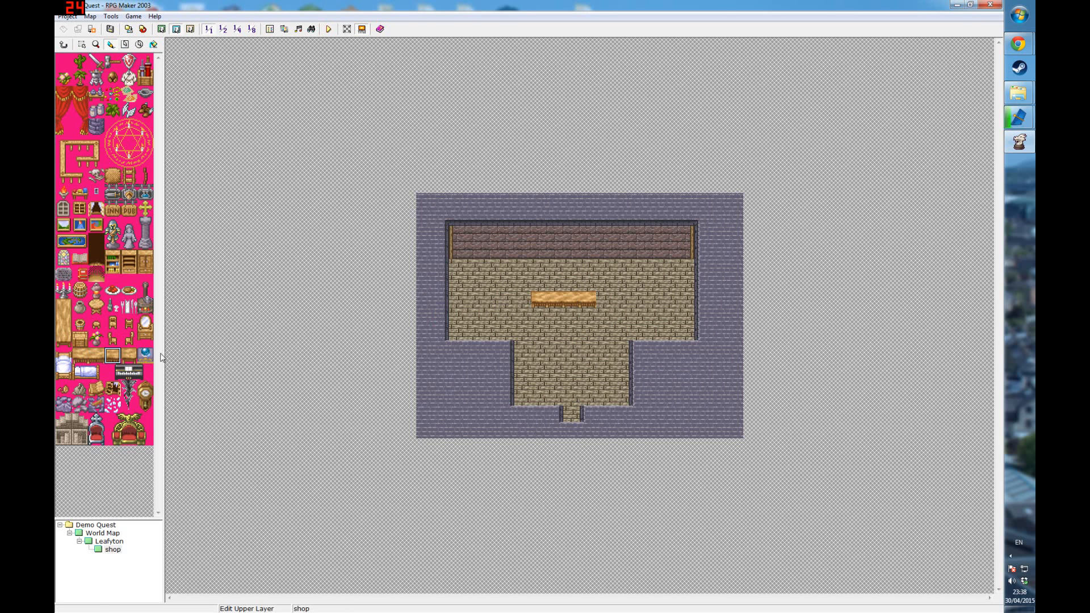
left_click(604, 299)
Decorate the shop's back wall with a wooden window near each end, two colourful item shelves and one grey item rack.
left_click(96, 209)
left_click(80, 209)
left_click(489, 233)
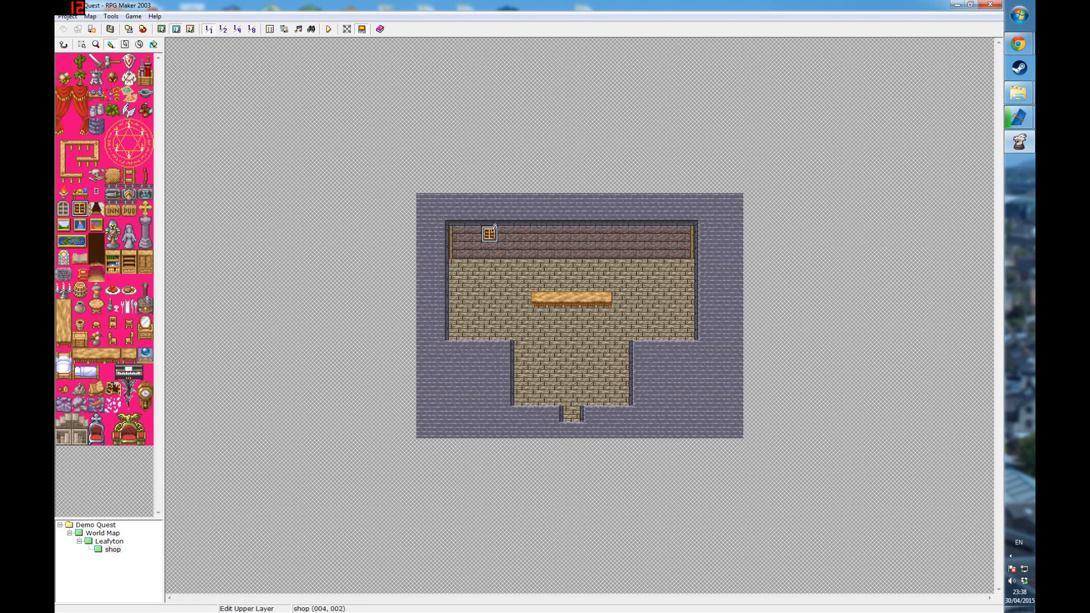
left_click(655, 229)
left_click(80, 192)
left_click(538, 234)
left_click(554, 233)
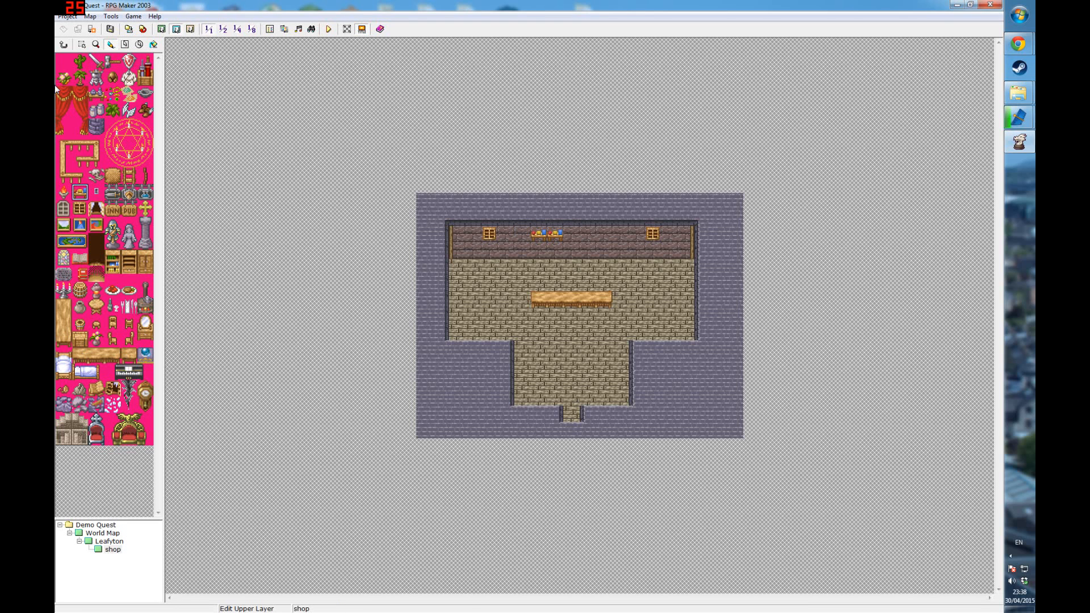
left_click(96, 93)
left_click(604, 233)
Create an event on the tile directly behind the middle of the counter and name it "shopkeeper".
left_click(176, 29)
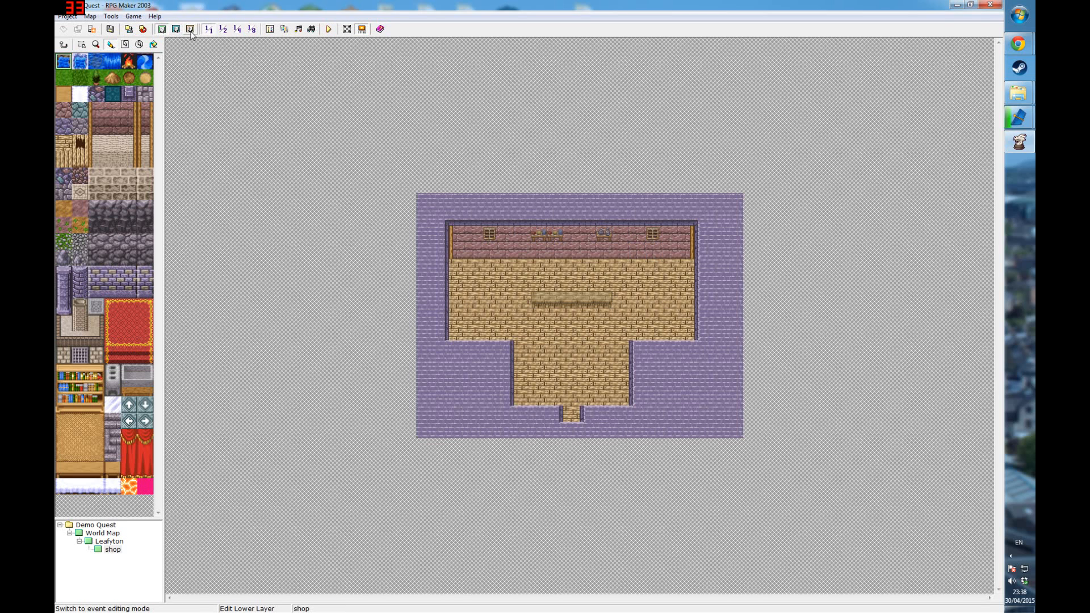
left_click(192, 32)
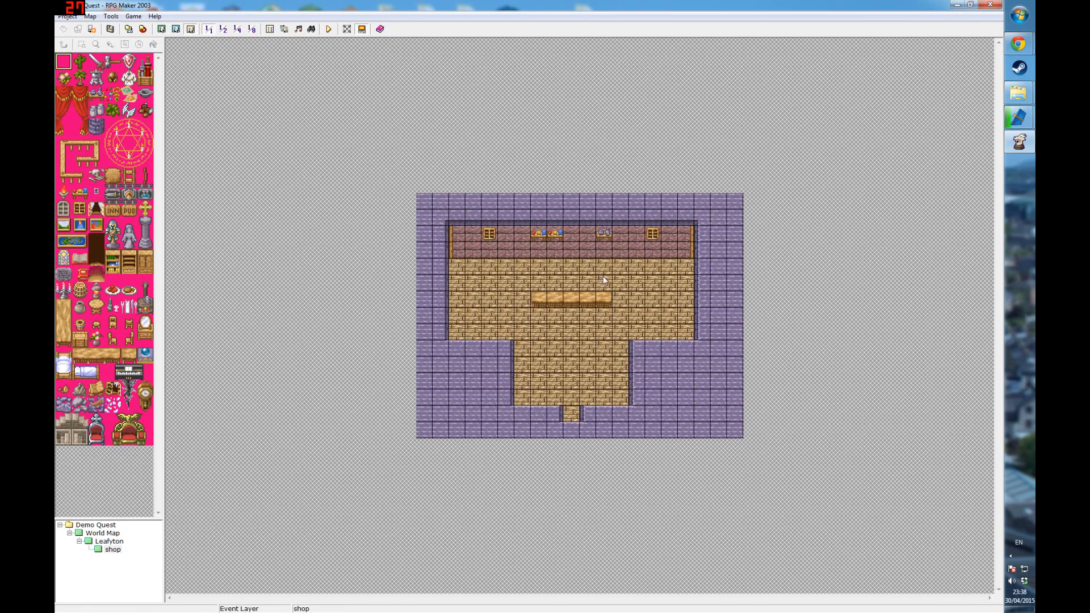
double_click(574, 285)
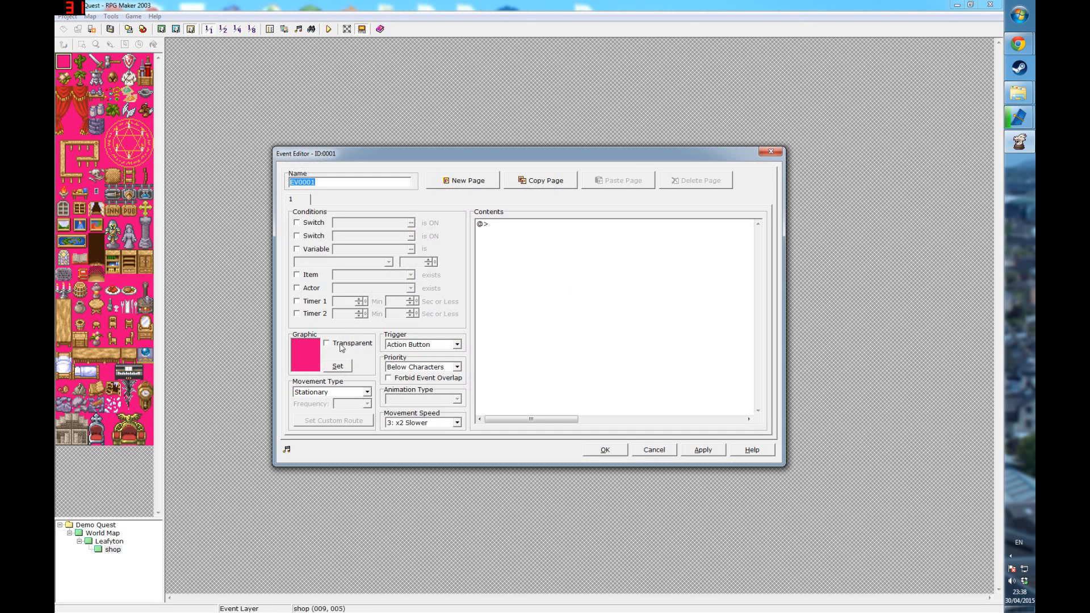
type("shopkeeper")
Browse the character sets and give the shopkeeper the brown-haired man from People1, first in the second row, as graphic.
left_click(338, 366)
left_click(370, 260)
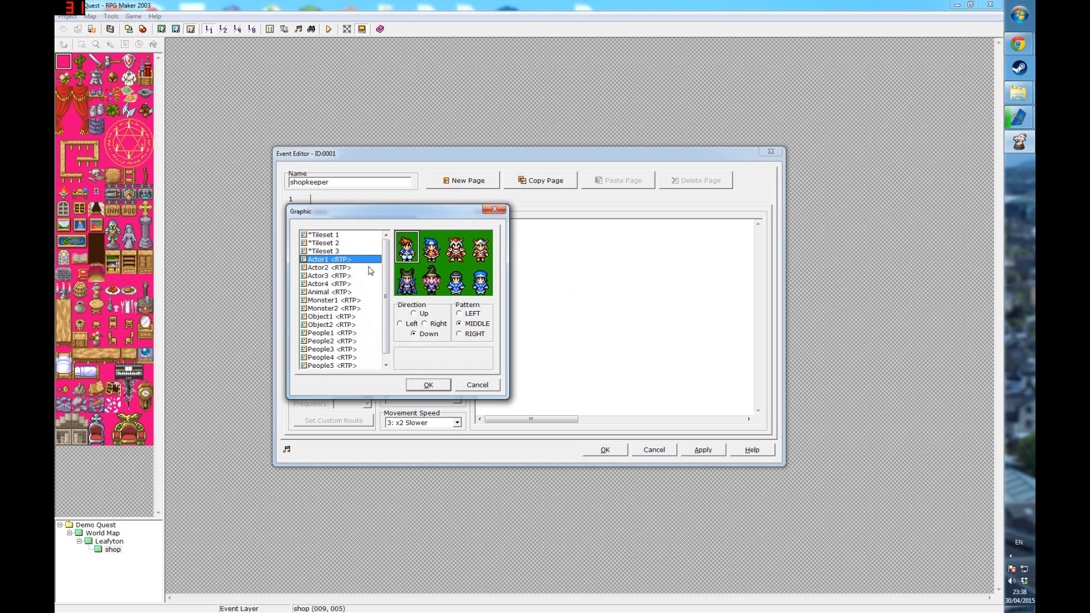
left_click(369, 268)
left_click(365, 276)
left_click(366, 284)
left_click(366, 300)
left_click(366, 309)
left_click(367, 324)
left_click(366, 333)
left_click(364, 341)
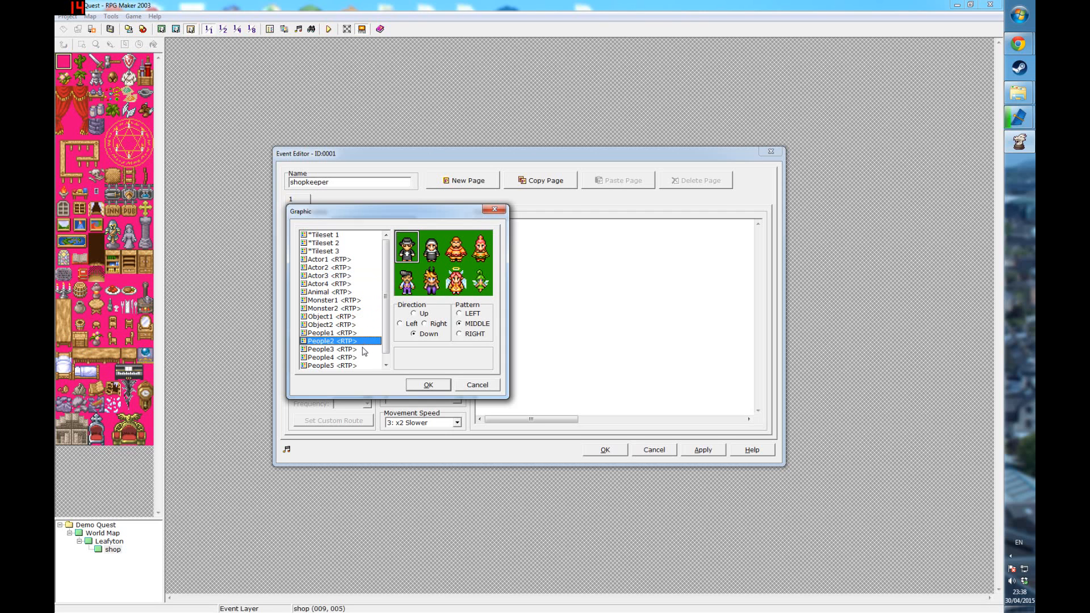
left_click(363, 349)
left_click(365, 358)
left_click(359, 340)
left_click(358, 334)
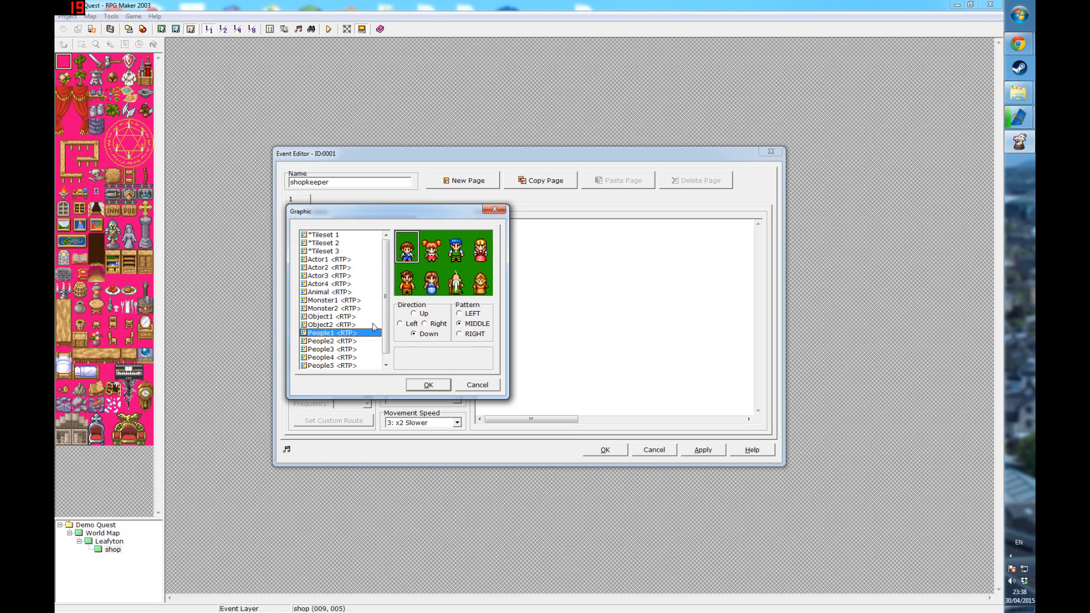
double_click(407, 282)
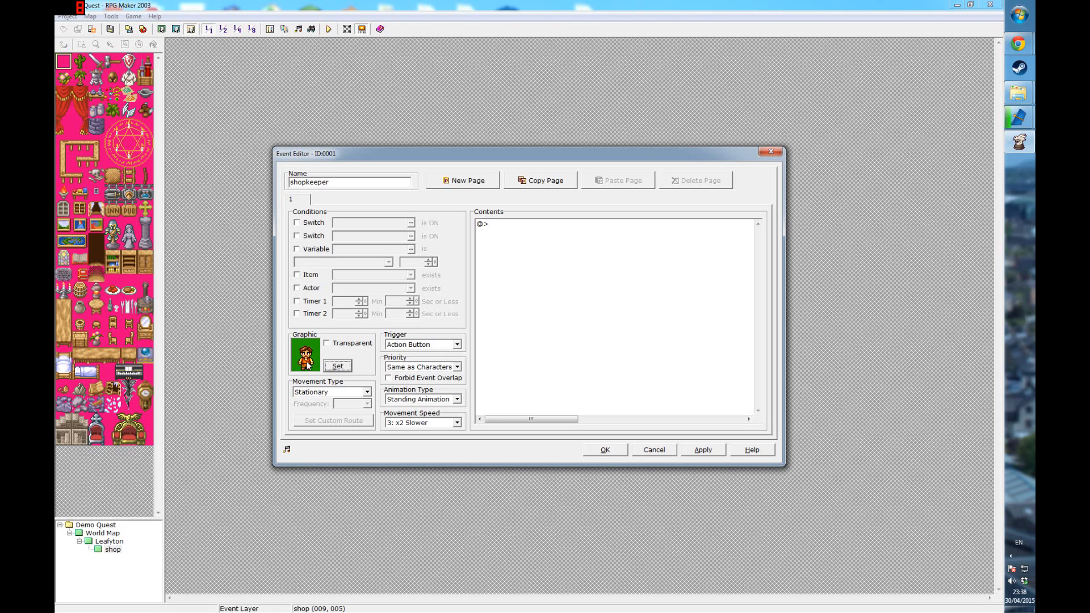
Add a Change Faceset command to the shopkeeper using the moustached People1 face, first in the second row, on the left, unflipped.
right_click(542, 228)
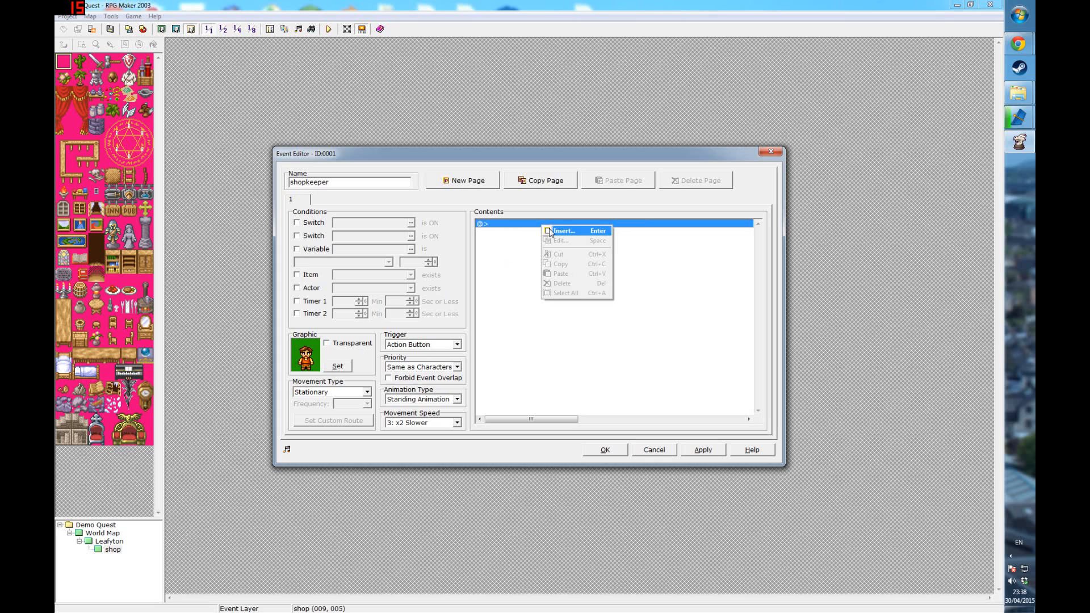
left_click(549, 231)
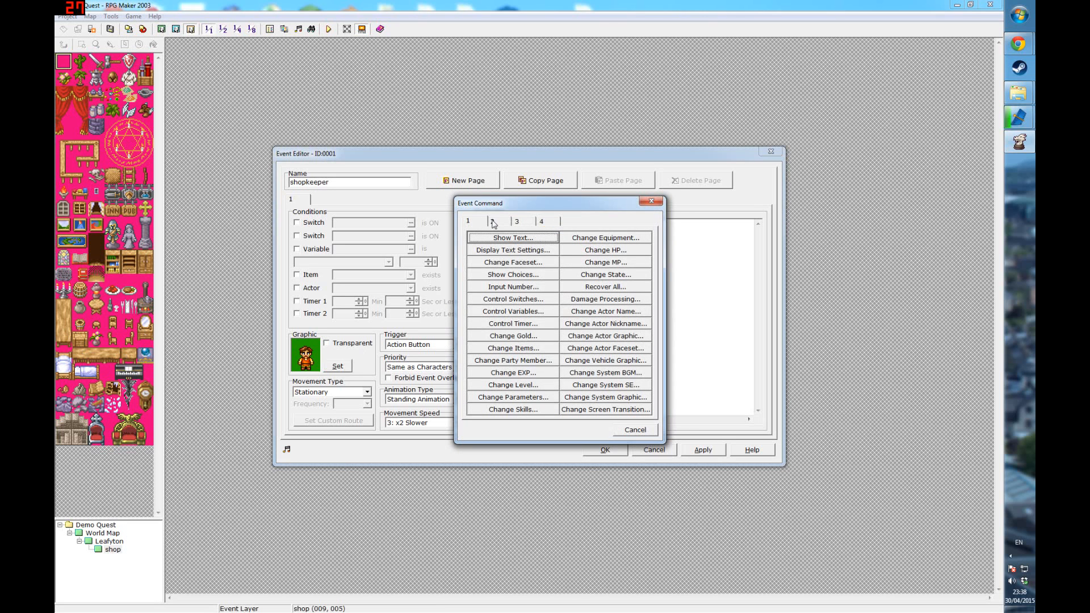
left_click(525, 263)
left_click(539, 322)
left_click(505, 286)
left_click(514, 278)
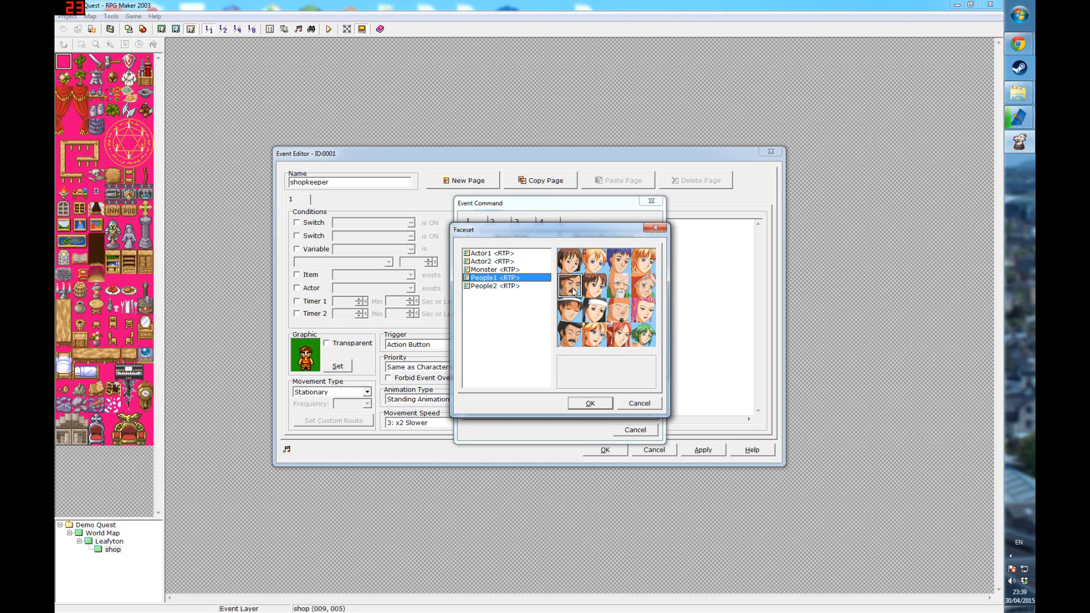
double_click(575, 291)
left_click(590, 299)
left_click(486, 363)
Add a Show Text command reading "Shopkeeper" on the first line and "Welcome to my shop travellers!" on the second.
right_click(536, 234)
left_click(551, 242)
left_click(498, 239)
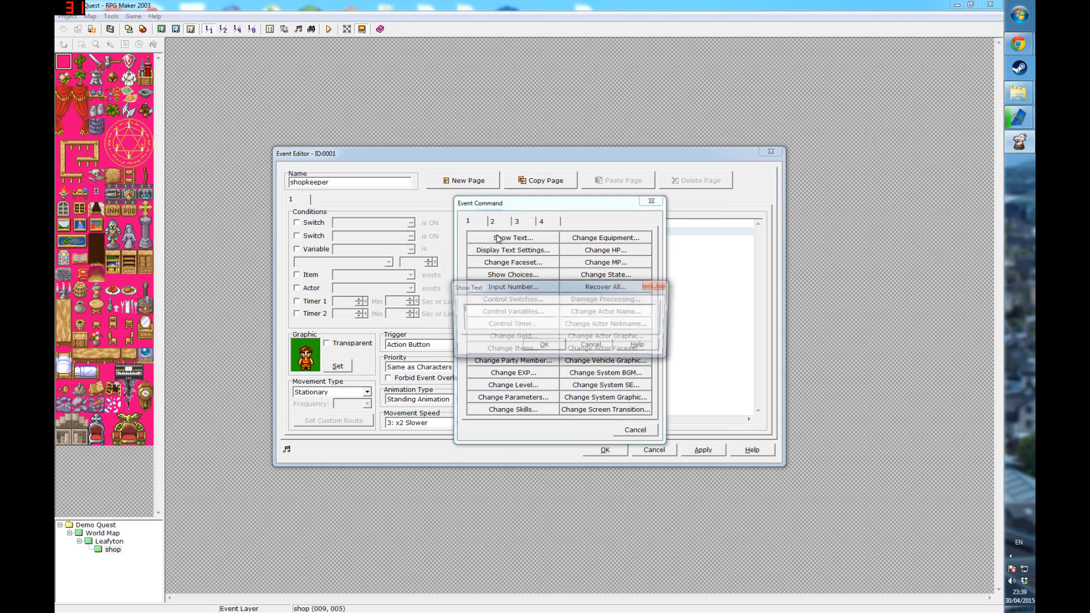
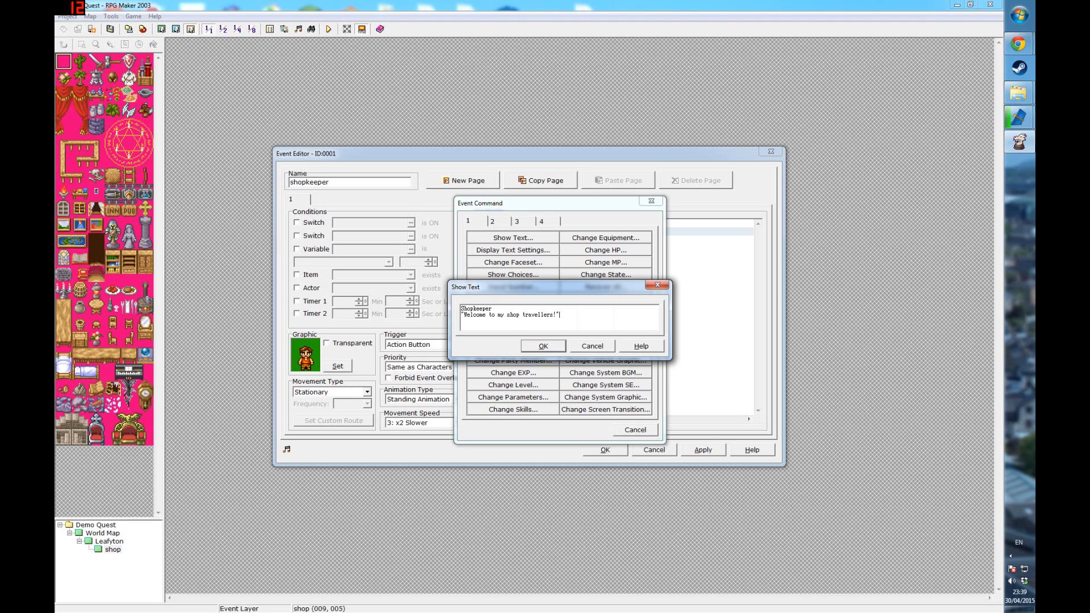
left_click(543, 346)
Insert a Shop Processing command of type Normal with the message "B:Welcome! What d'you need today?".
right_click(563, 254)
left_click(575, 261)
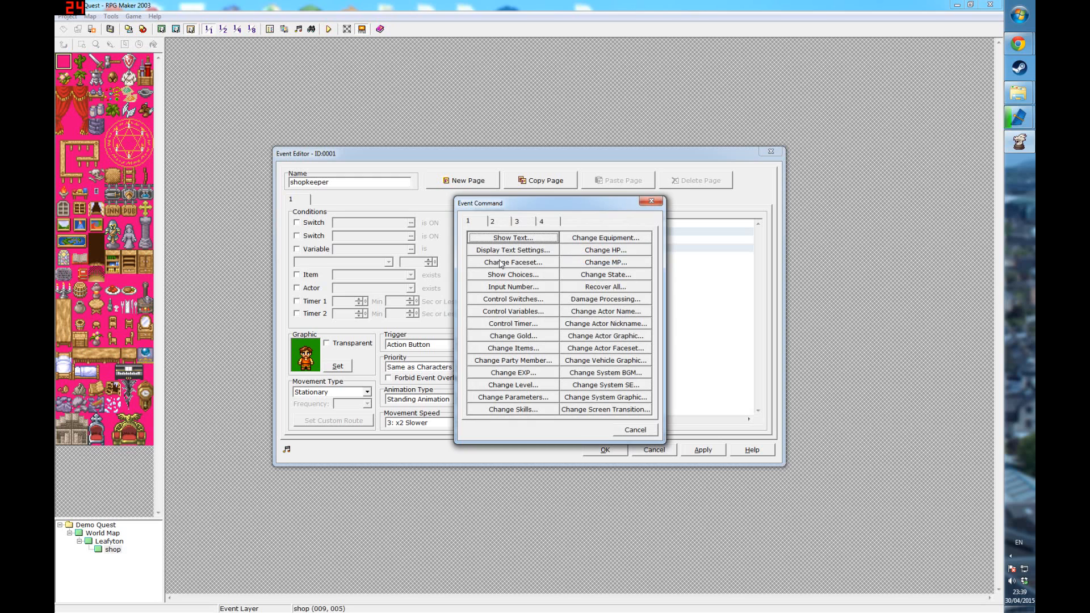
left_click(503, 224)
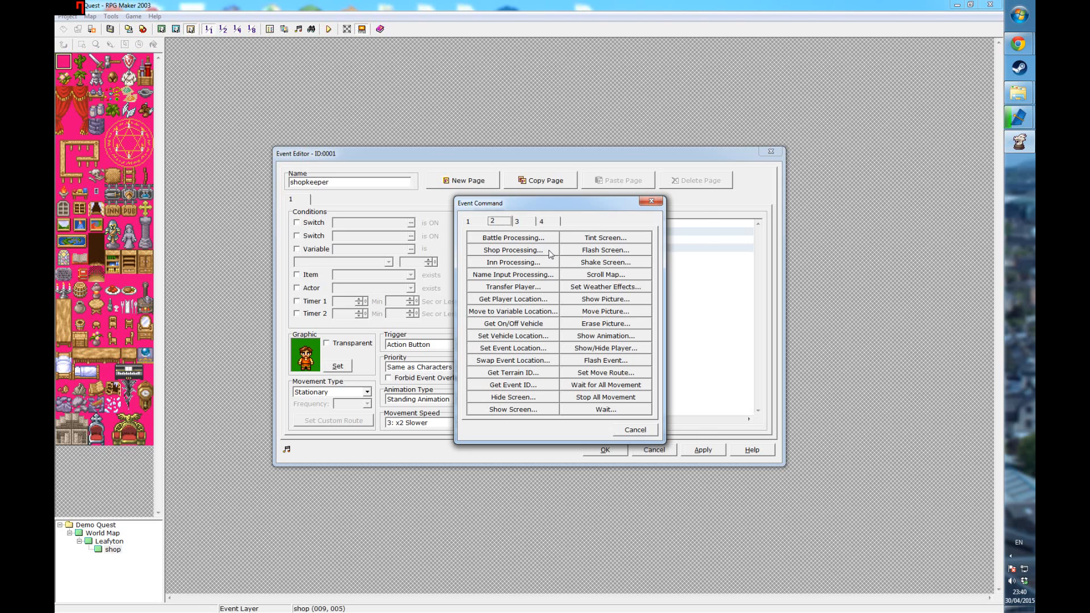
left_click(543, 251)
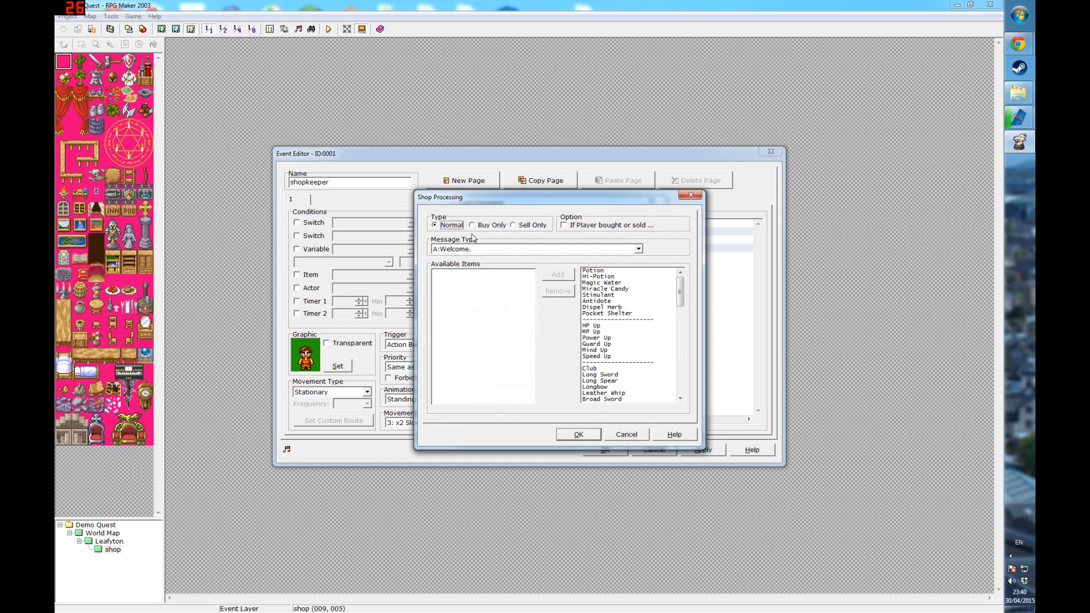
left_click_drag(525, 205, 521, 208)
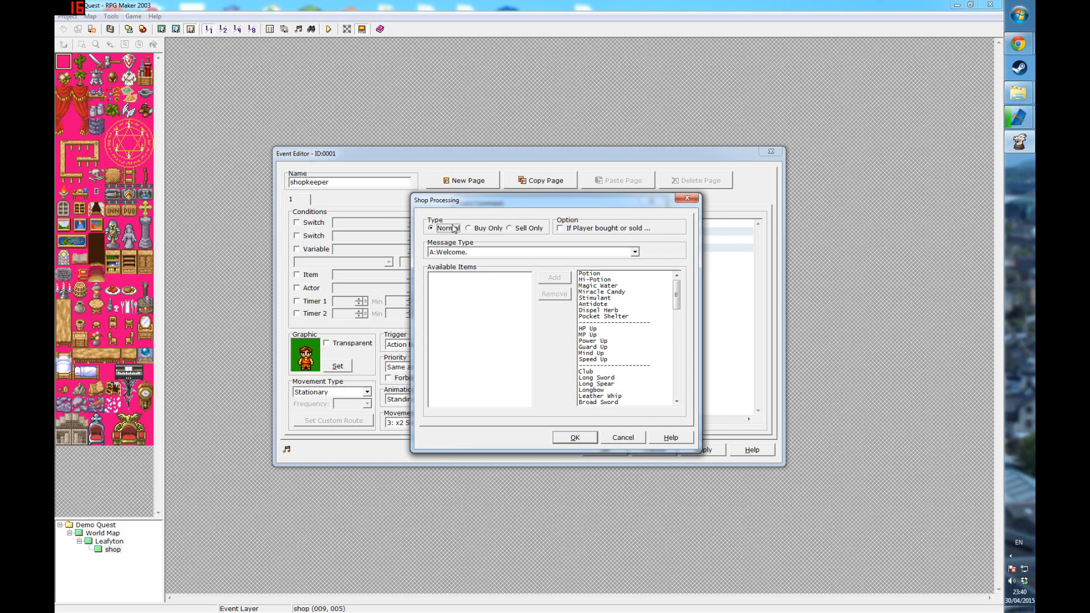
left_click(490, 233)
left_click(530, 229)
left_click(455, 229)
left_click(635, 252)
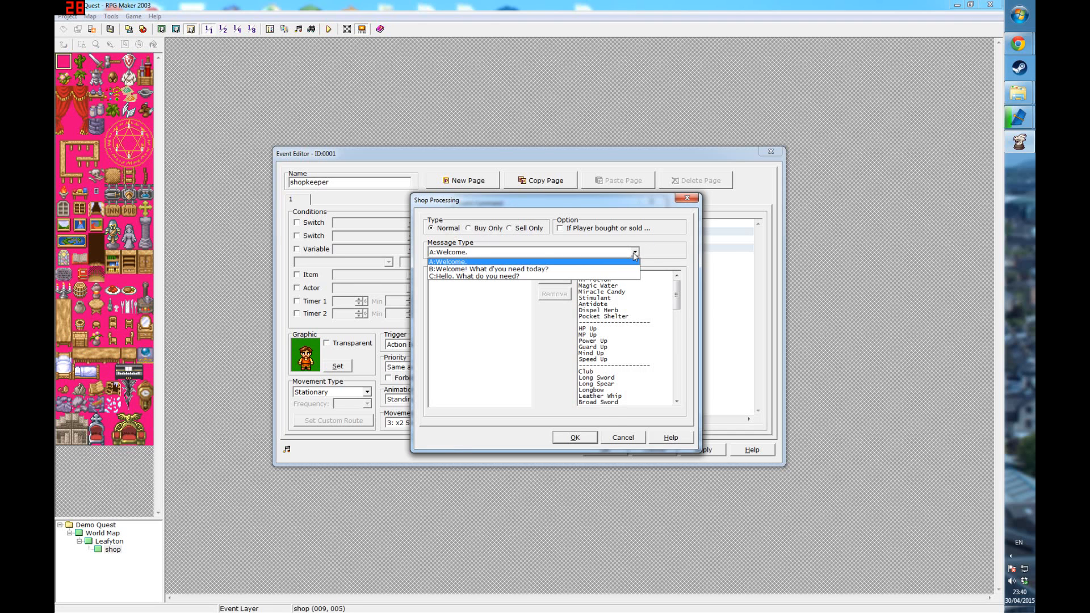
left_click(502, 270)
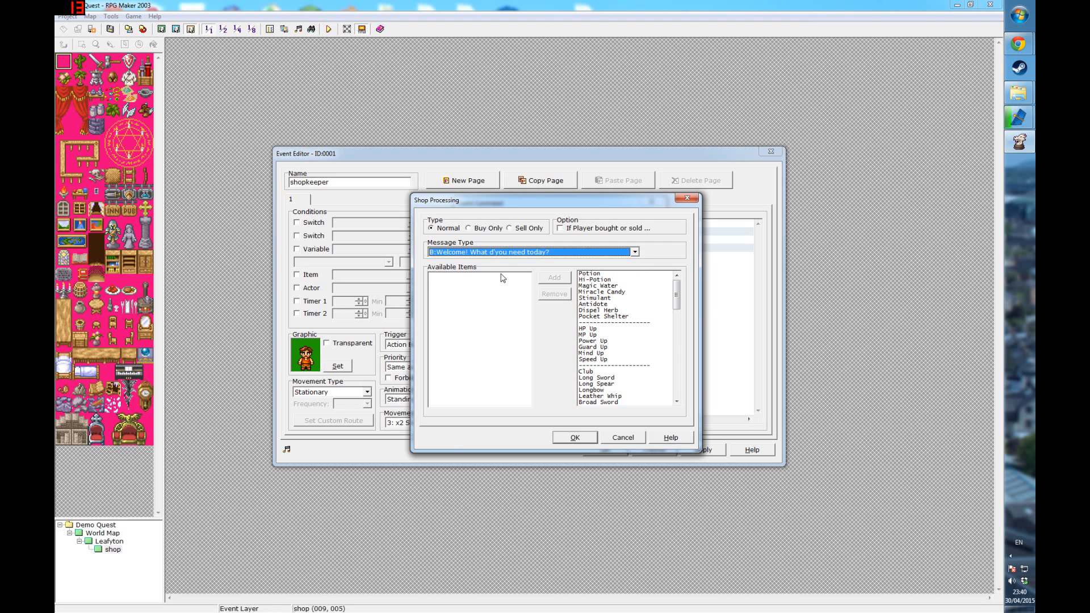
Stock the shop with Potion, Hi-Potion and Miracle Candy, and save the shopkeeper event.
mouse_move(676, 296)
left_mouse_down()
mouse_move(677, 383)
mouse_move(678, 286)
left_mouse_up()
left_click(606, 274)
left_click(555, 277)
left_click(591, 280)
left_click(558, 281)
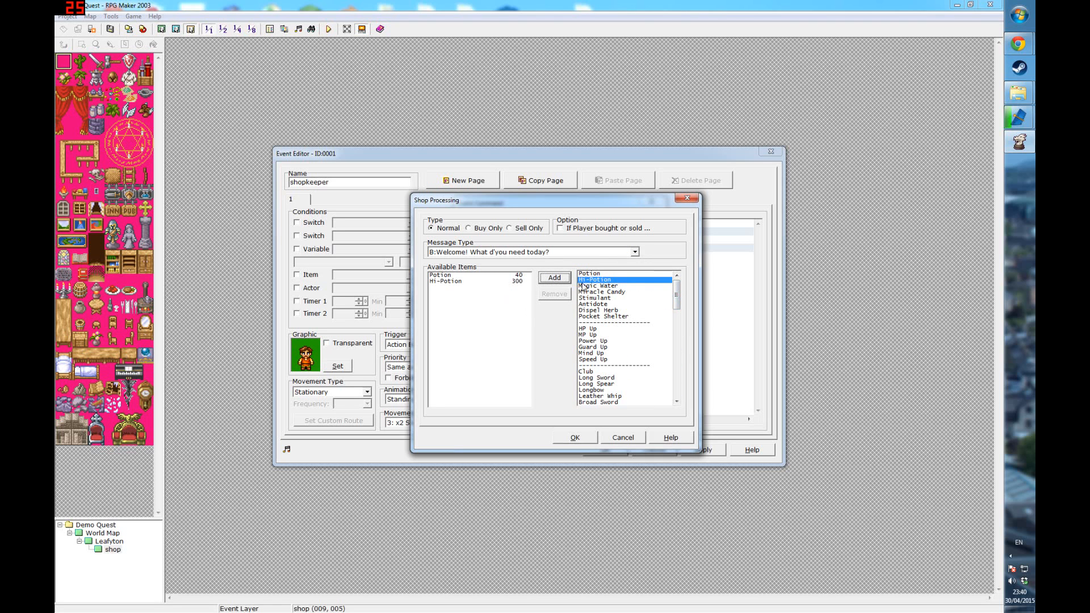
left_click(626, 293)
left_click(561, 279)
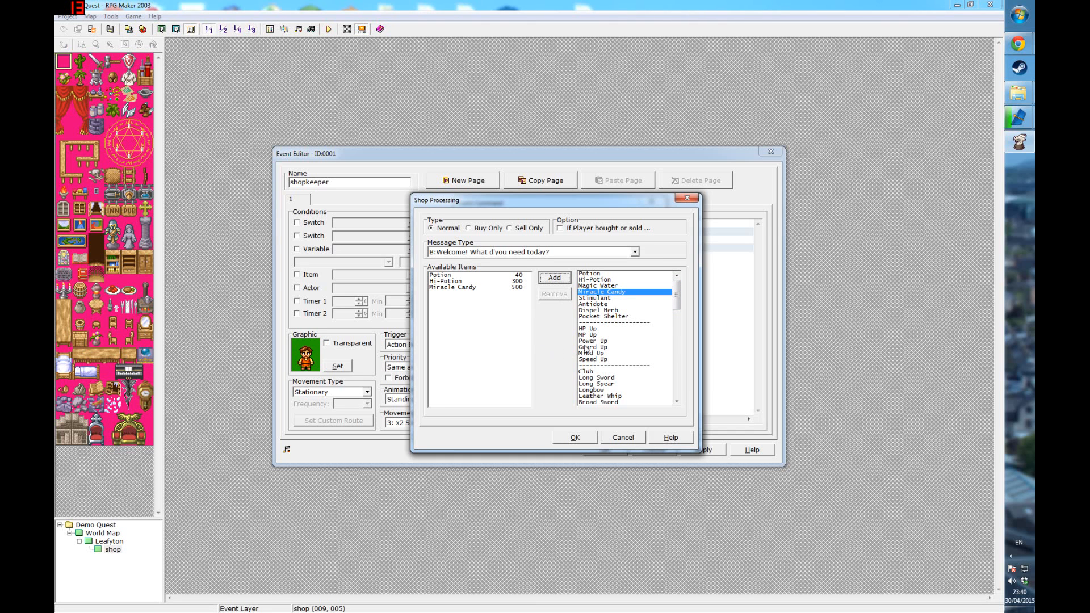
left_click(576, 438)
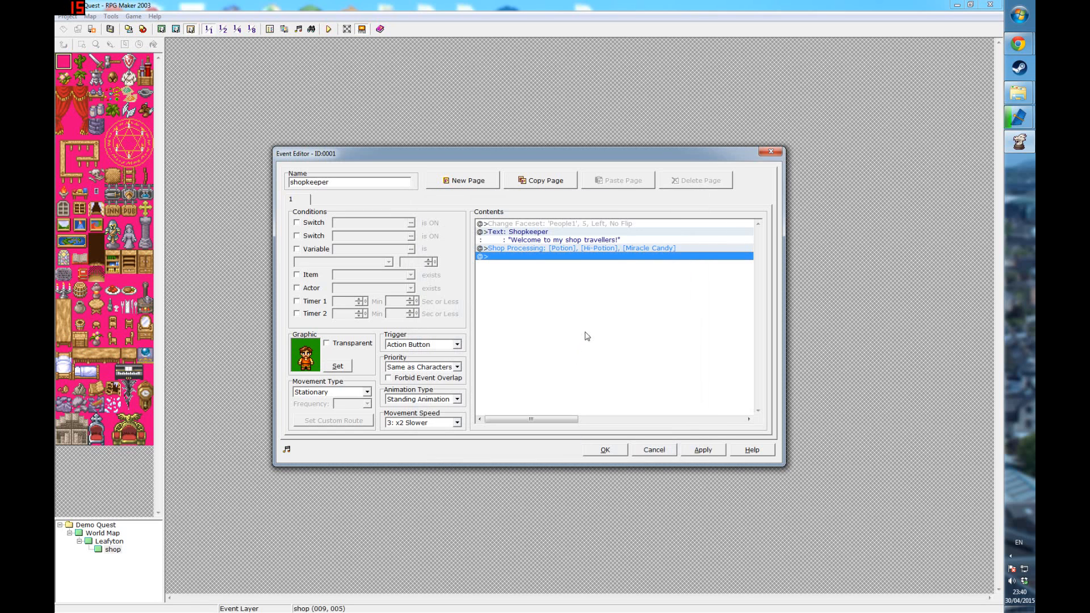
left_click(702, 450)
left_click(605, 450)
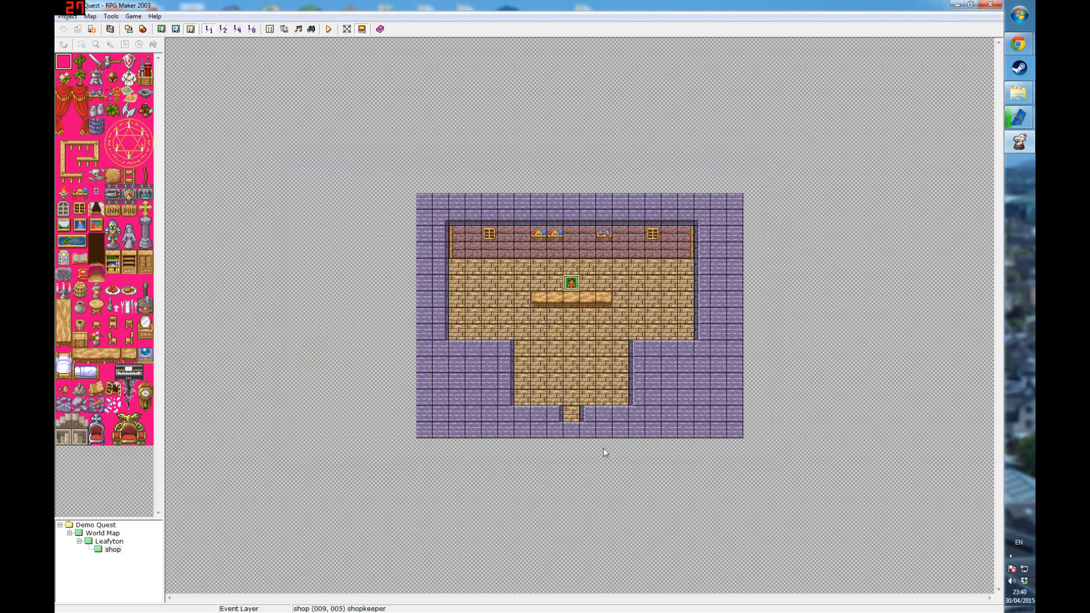
Create an event on the wall tile directly below the shop's doorway and set its trigger to Player Touch.
double_click(570, 427)
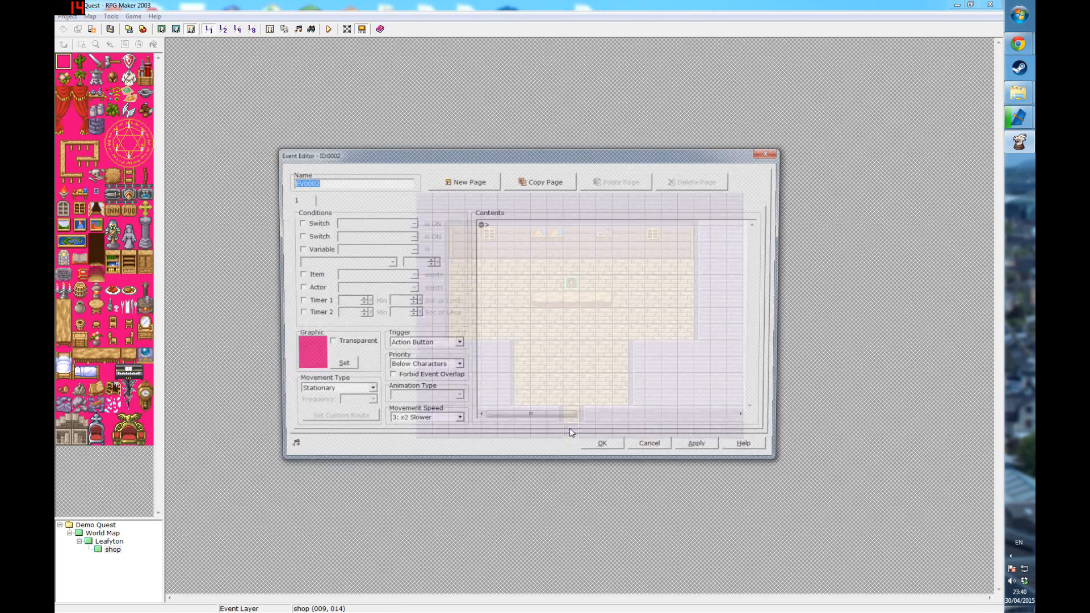
left_click(652, 449)
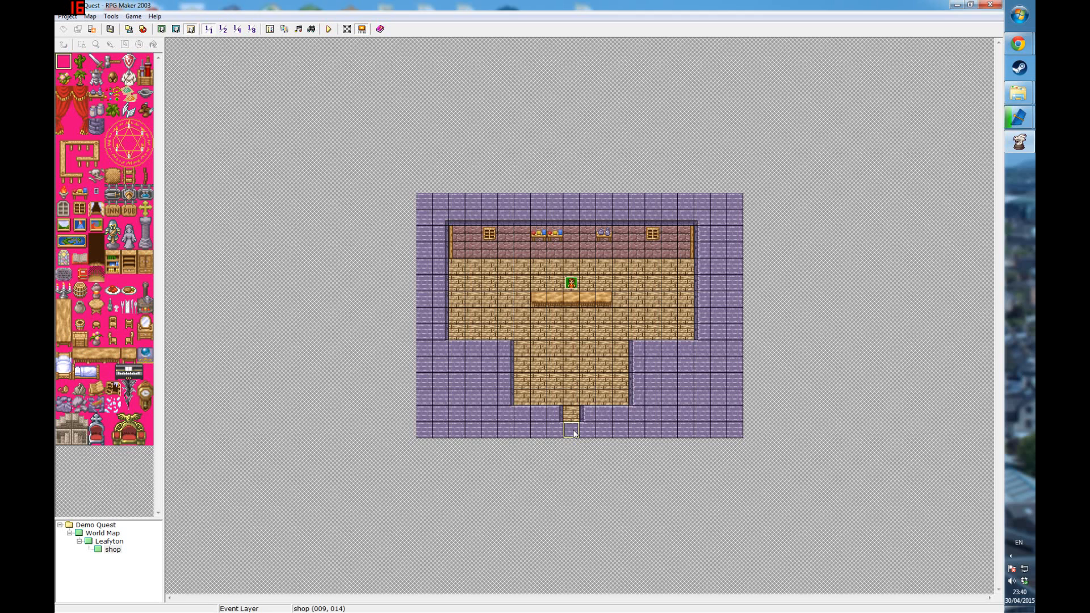
double_click(572, 430)
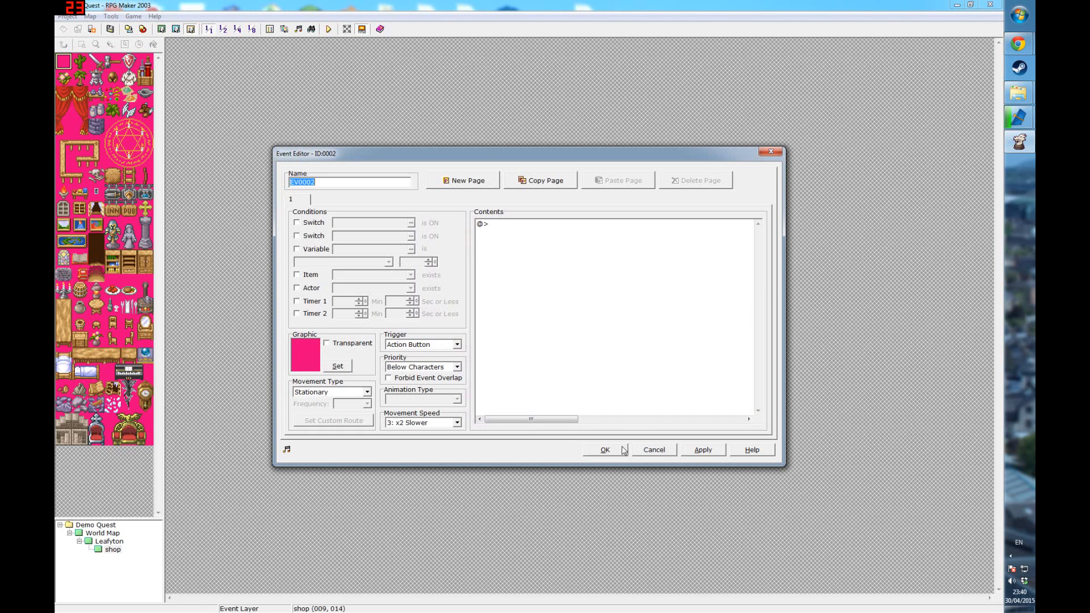
left_click(454, 345)
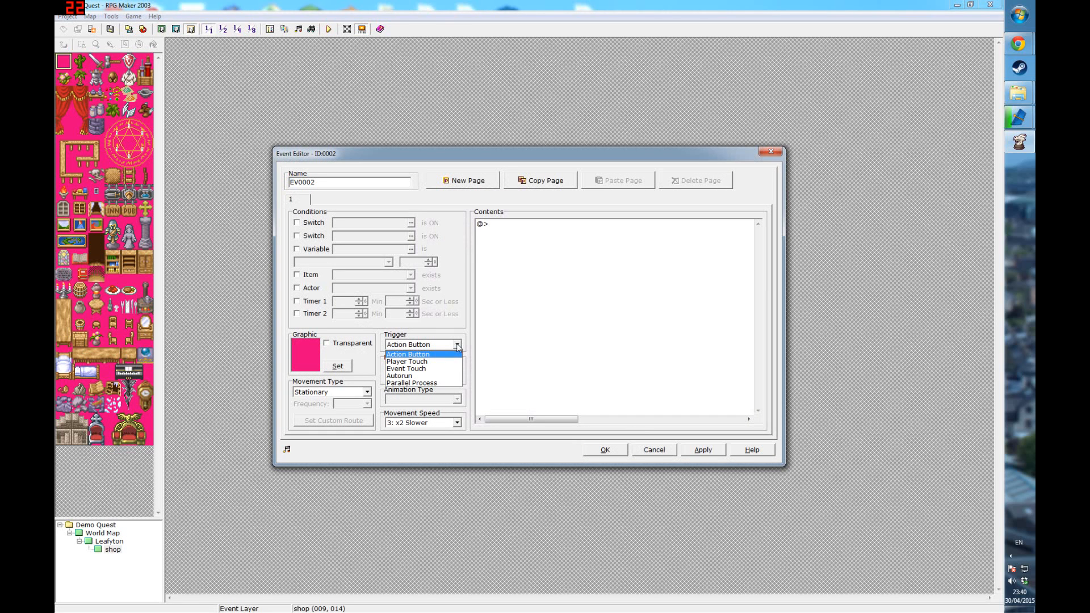
left_click(454, 361)
Insert a Transfer Player command sending the player to the Leafyton map, and save the exit event.
right_click(539, 224)
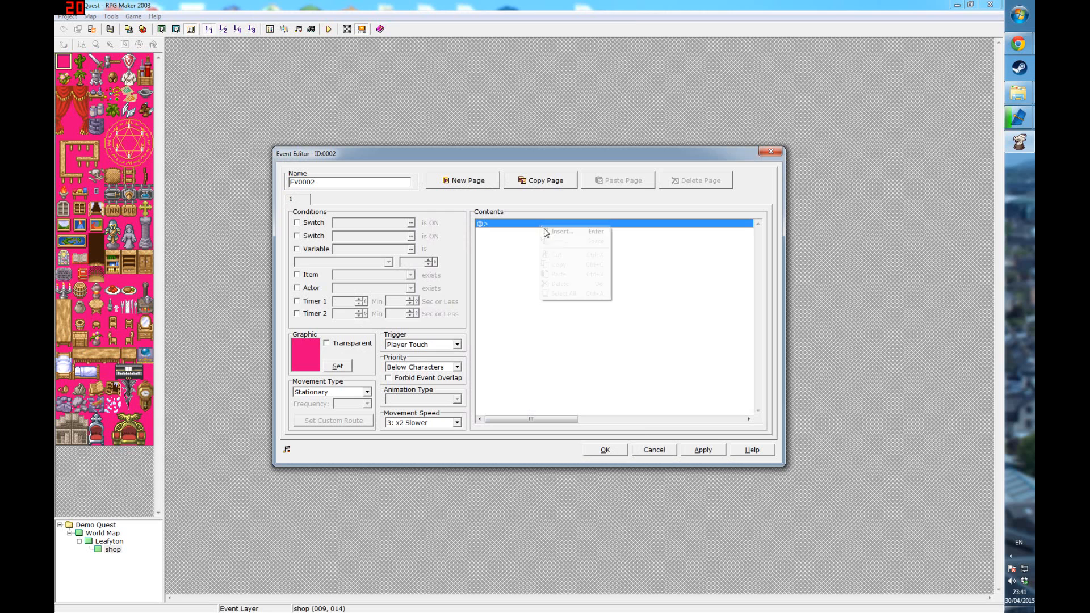
left_click(546, 231)
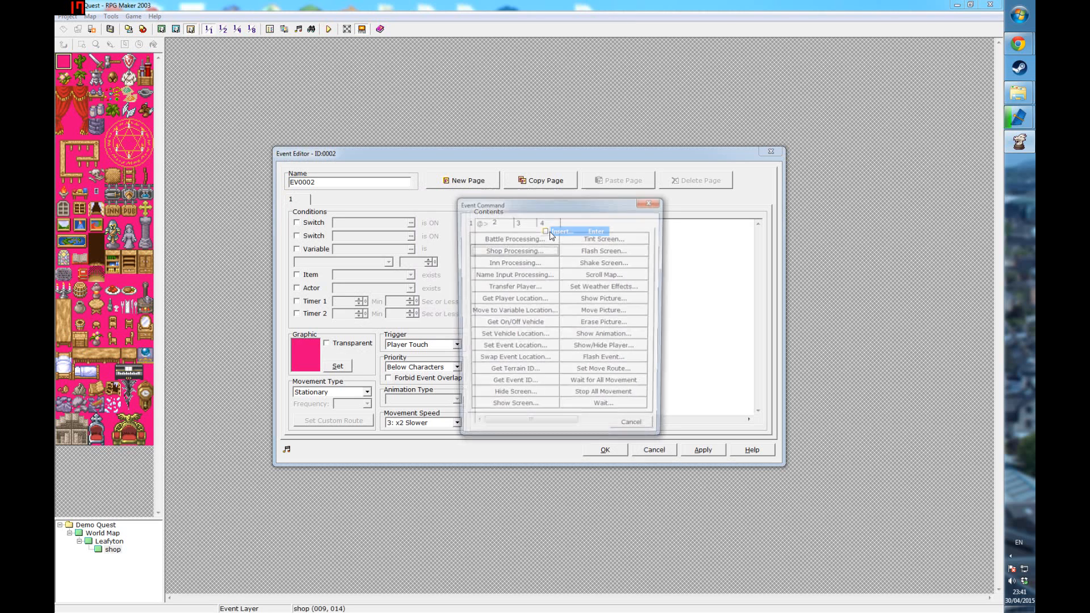
left_click(469, 221)
left_click(503, 227)
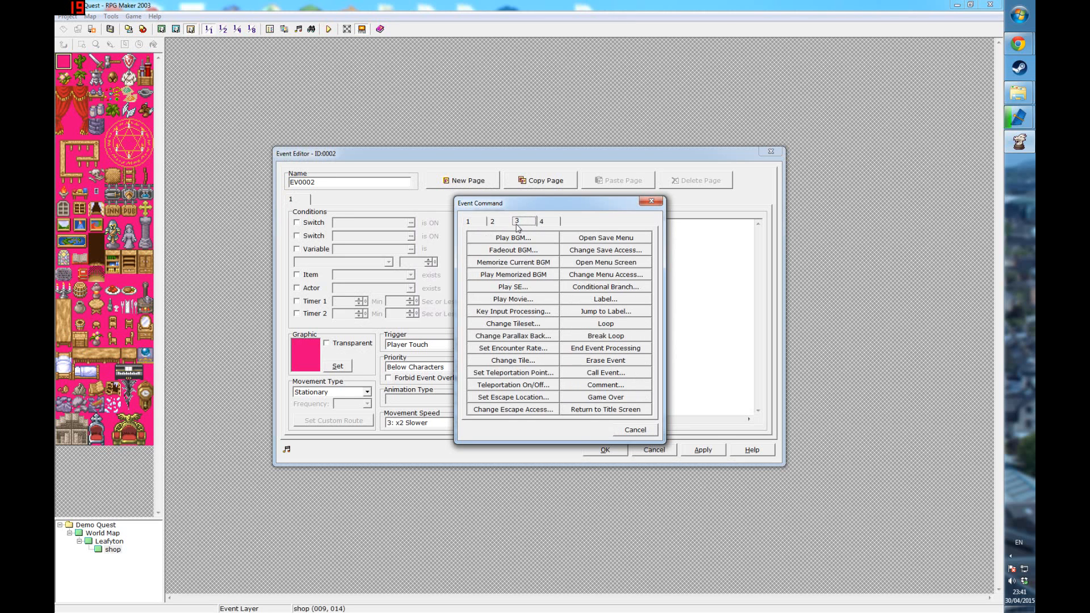
left_click(527, 290)
left_click(485, 272)
left_click_drag(691, 282, 691, 298)
left_click(598, 323)
left_click(623, 393)
left_click(603, 451)
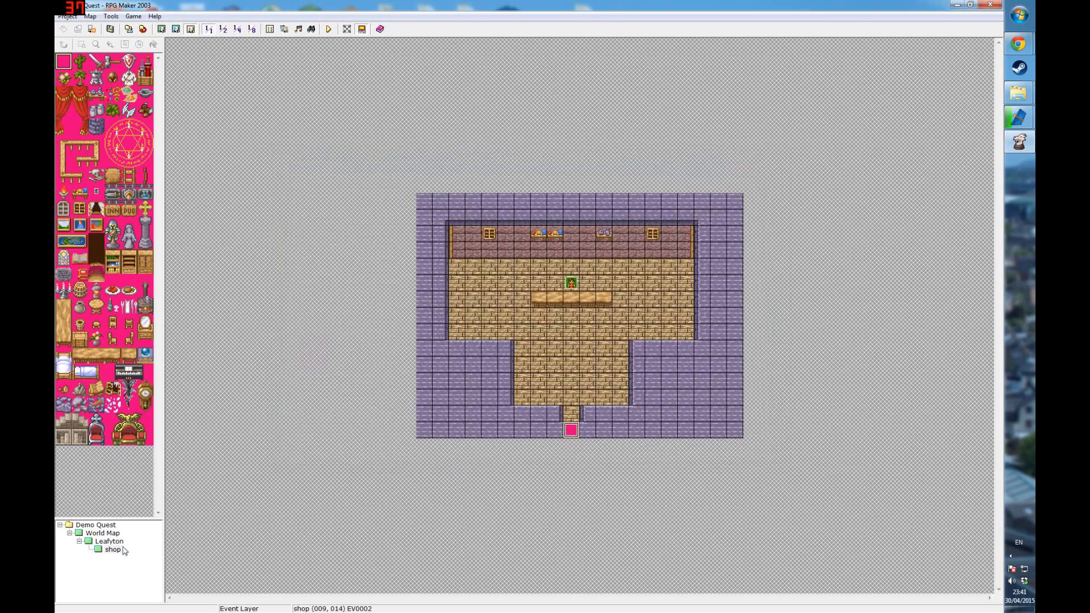
On the Leafyton map, create an event at the shop's door with trigger Player Touch and priority Same as Characters.
left_click(110, 540)
double_click(393, 147)
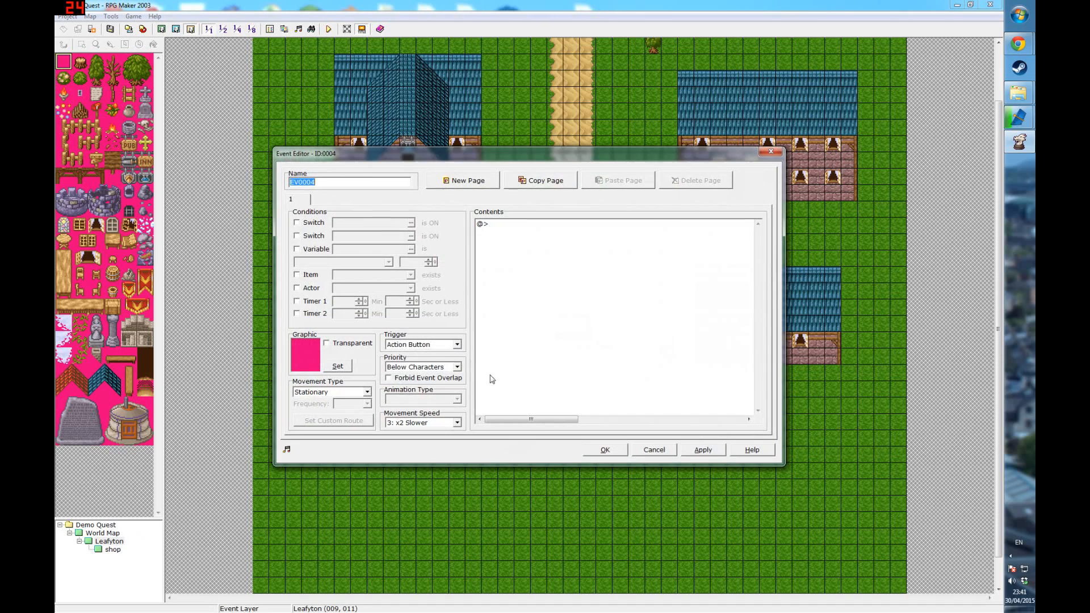
left_click(457, 345)
left_click(417, 359)
left_click(456, 367)
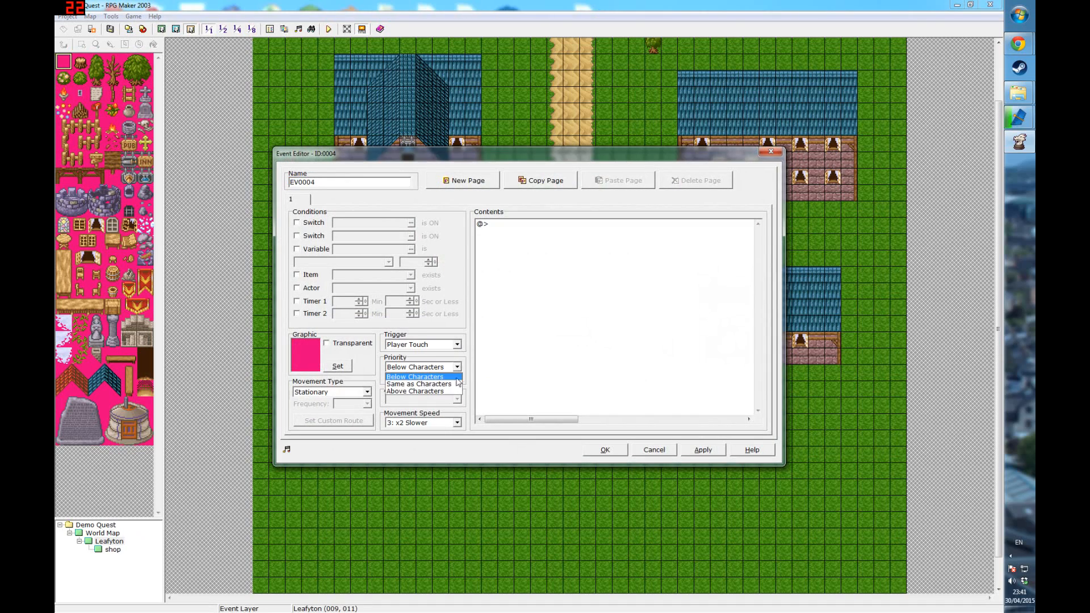
left_click(431, 384)
Insert a Transfer Player command to the shop's doorway tile (009,013), facing Up, and save the event.
double_click(541, 225)
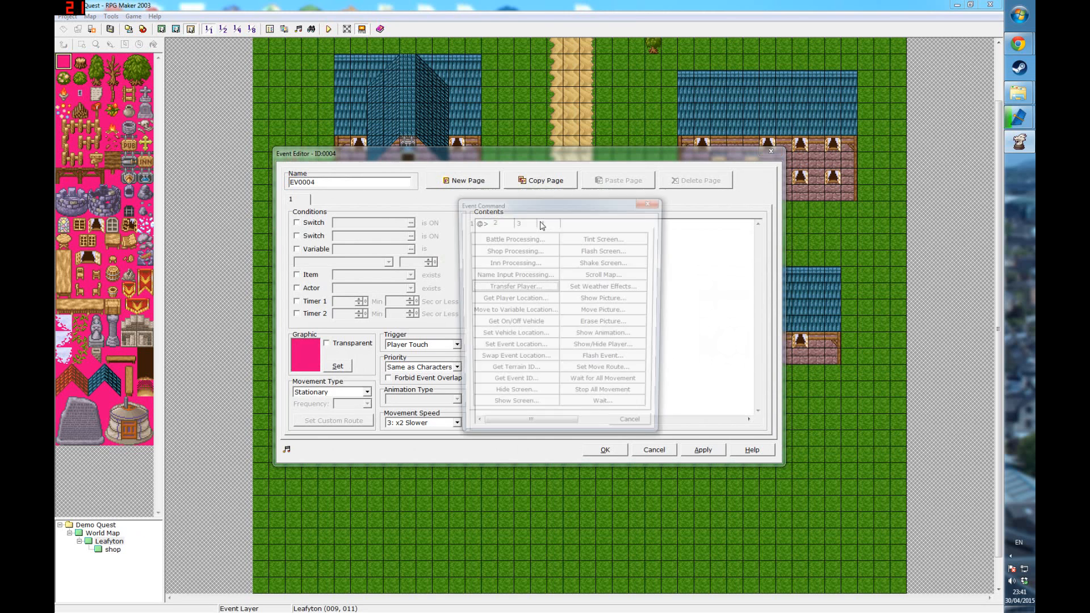
left_click(521, 287)
left_click(476, 279)
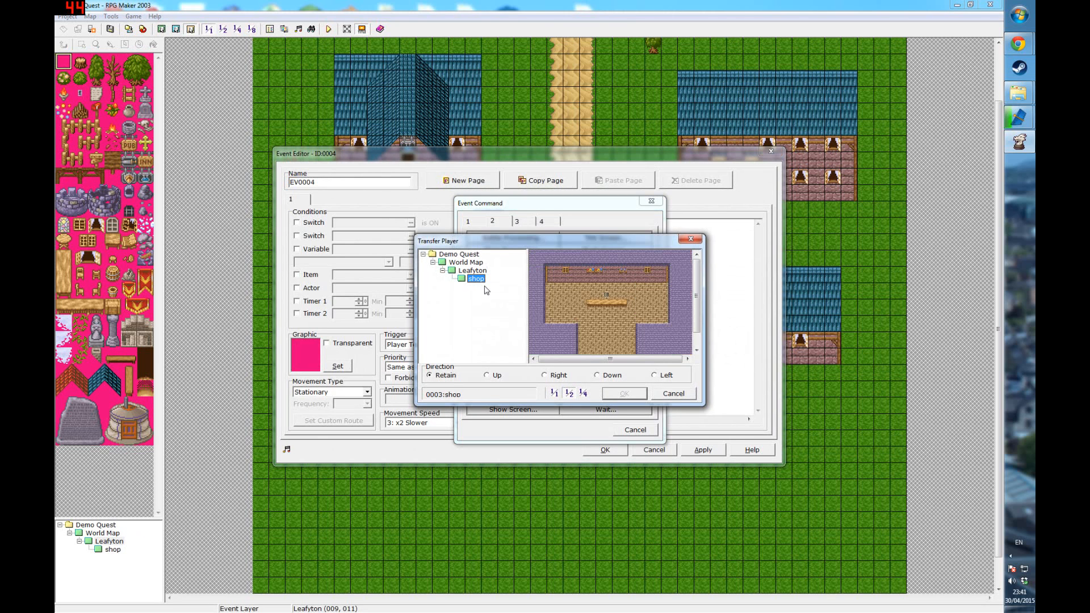
scroll(694, 302, "down", 2)
left_click(606, 342)
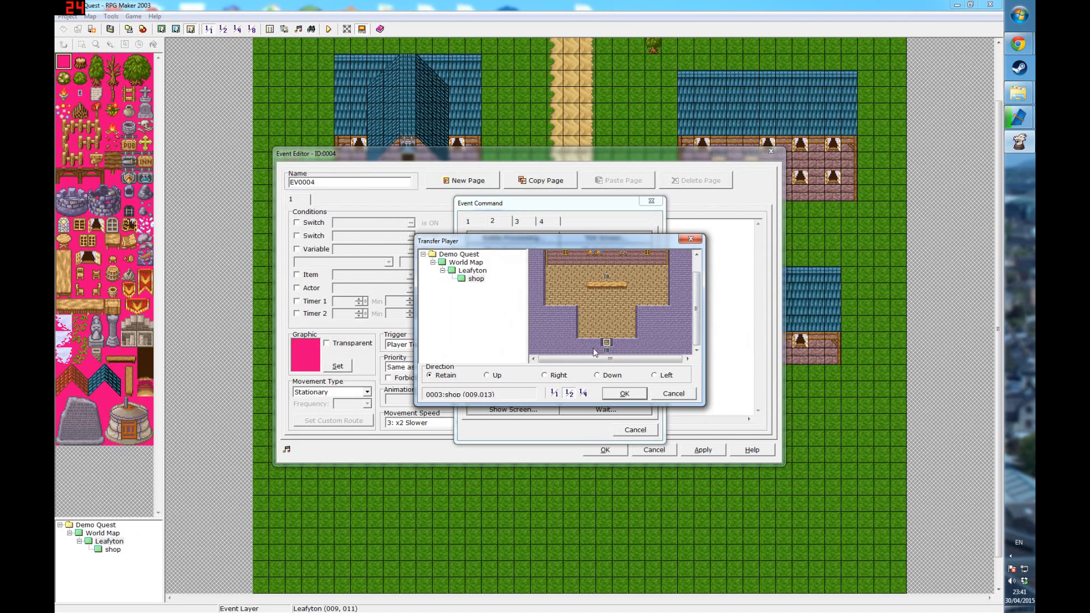
double_click(607, 344)
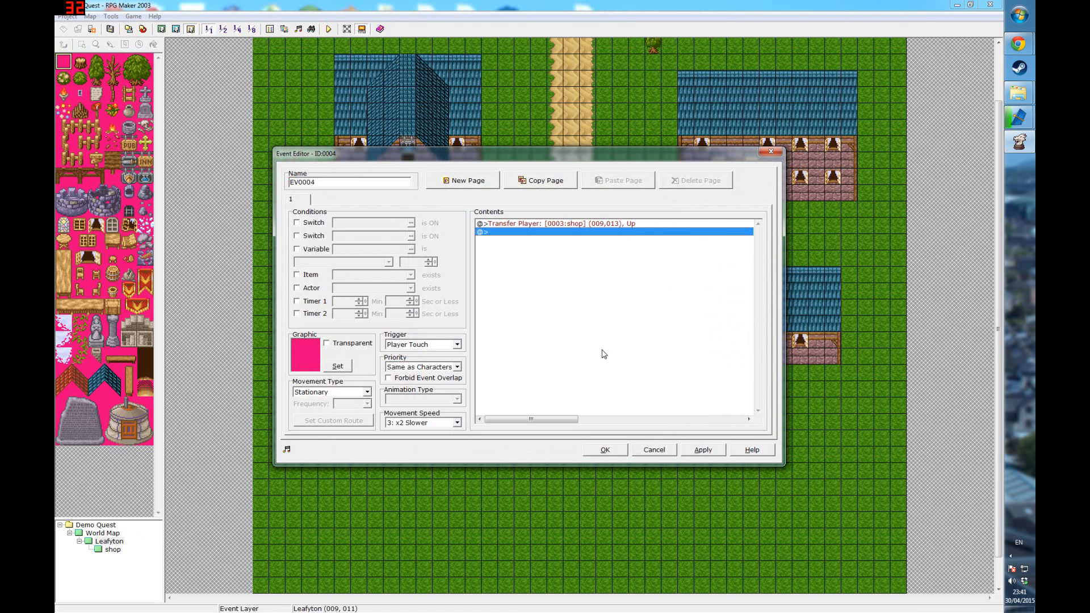
left_click(600, 449)
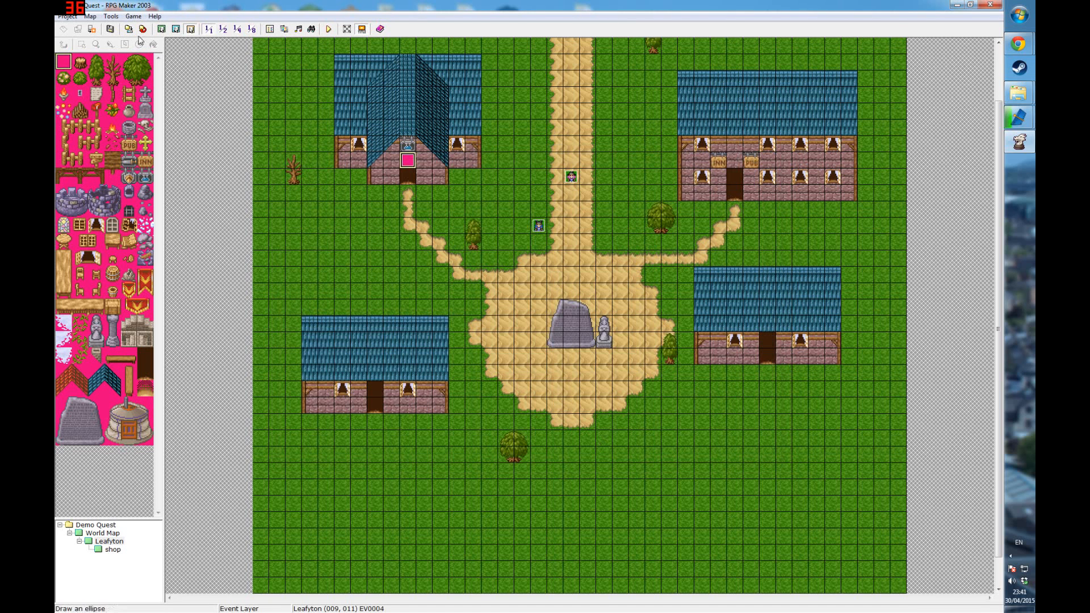
Start a test play, begin a new game, and walk through Leafyton into the shop.
left_click(328, 29)
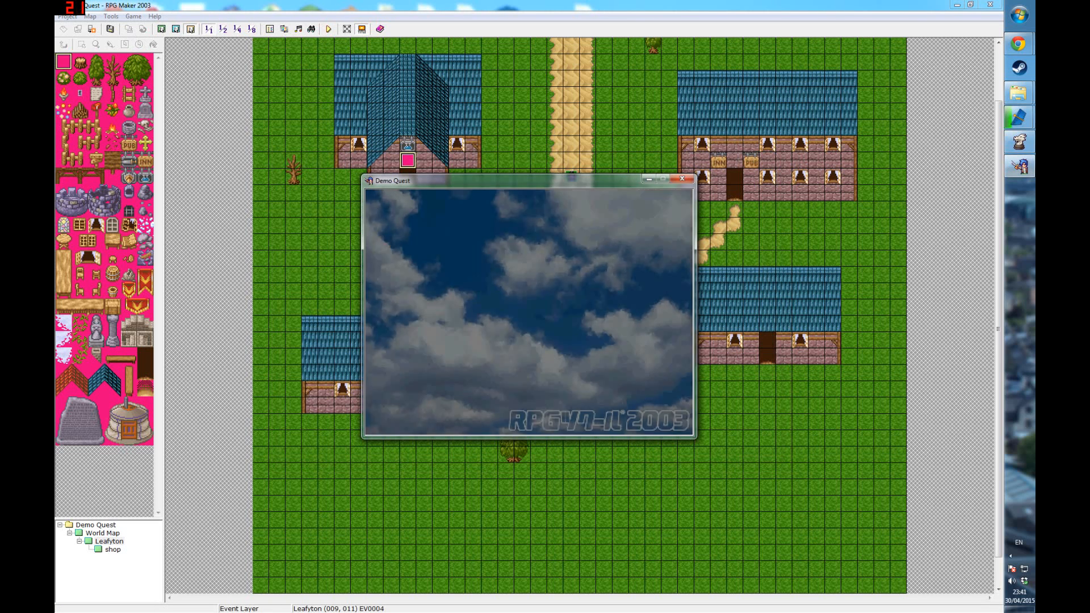
key("Return")
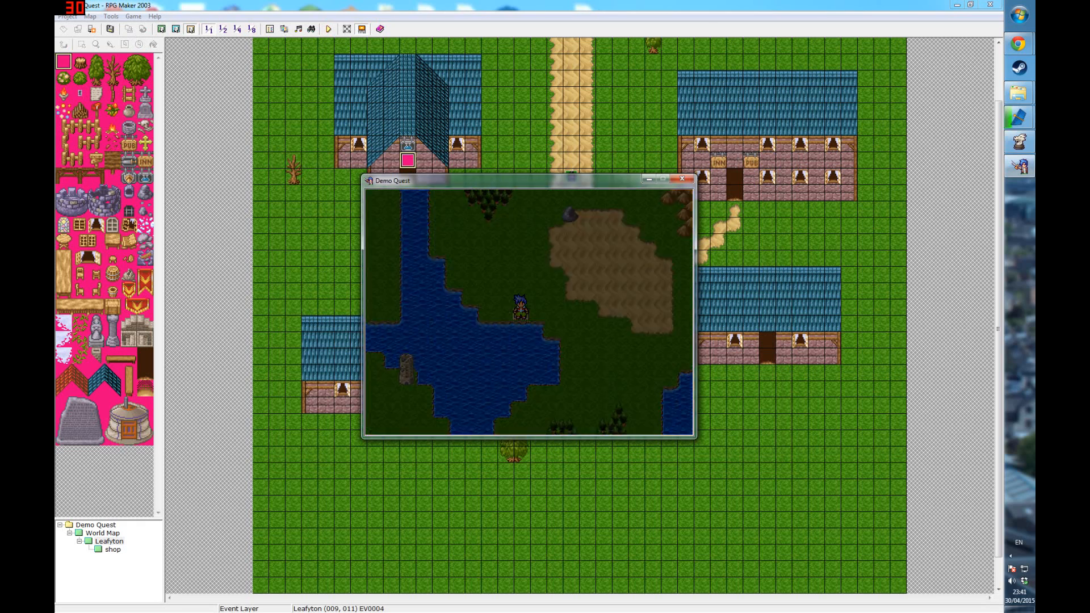
key("Down")
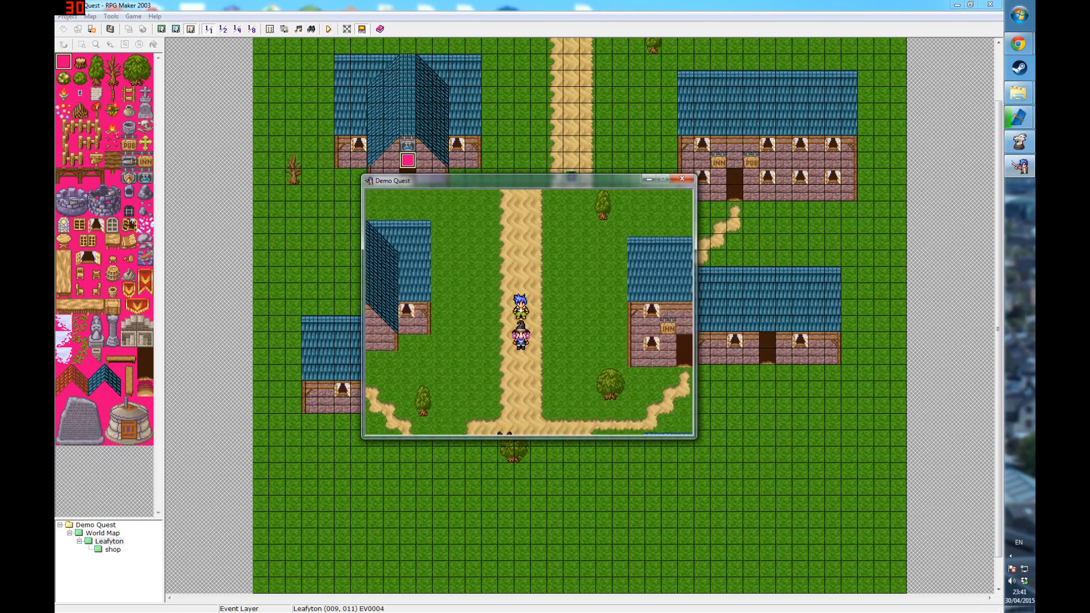
key("Left")
key("Down")
key("Left")
key("Left")
key("Up")
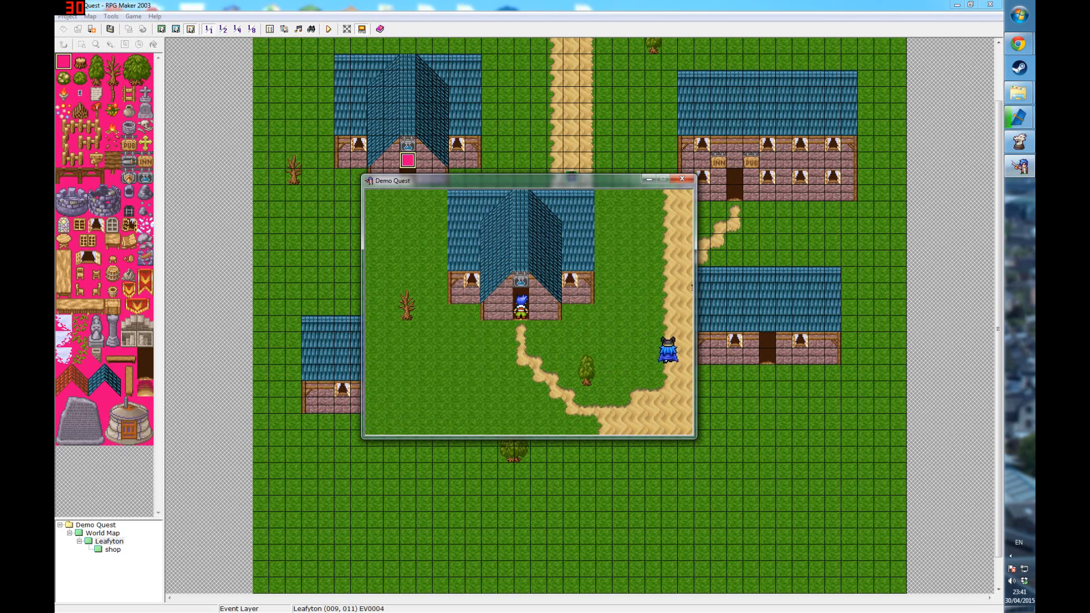
key("Up")
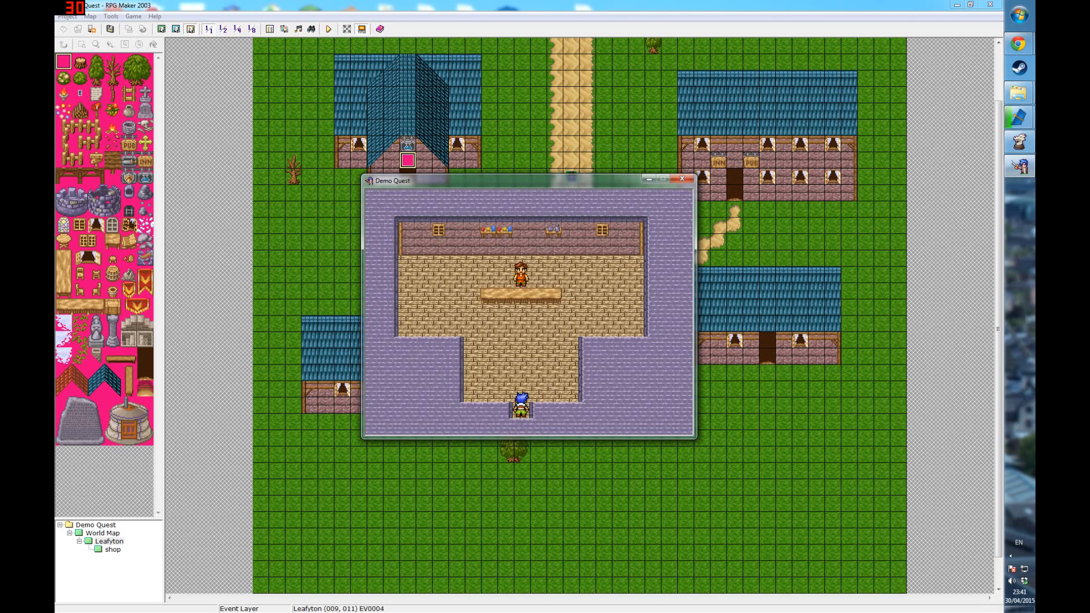
Walk around the whole test-play area to check which tiles can be walked on, and return to the shop's doorway.
key("Up")
key("Up")
key("Right")
key("Left")
key("Left")
key("Right")
key("Right")
key("Down")
key("Down")
key("Right")
key("Up")
key("Up")
key("Right")
key("Right")
key("Right")
key("Down")
key("Left")
key("Left")
key("Left")
key("Left")
key("Left")
key("Left")
key("Left")
key("Left")
key("Left")
key("Left")
key("Right")
key("Right")
key("Down")
key("Left")
key("Left")
key("Up")
key("Left")
key("Left")
key("Right")
key("Right")
key("Right")
key("Right")
key("Right")
key("Right")
key("Right")
key("Up")
key("Up")
key("Up")
key("Up")
key("Up")
key("Left")
key("Left")
key("Left")
key("Left")
key("Left")
key("Left")
key("Left")
key("Left")
key("Left")
key("Left")
key("Left")
key("Down")
key("Down")
key("Down")
key("Down")
key("Right")
key("Right")
key("Right")
key("Down")
key("Down")
key("Down")
key("Down")
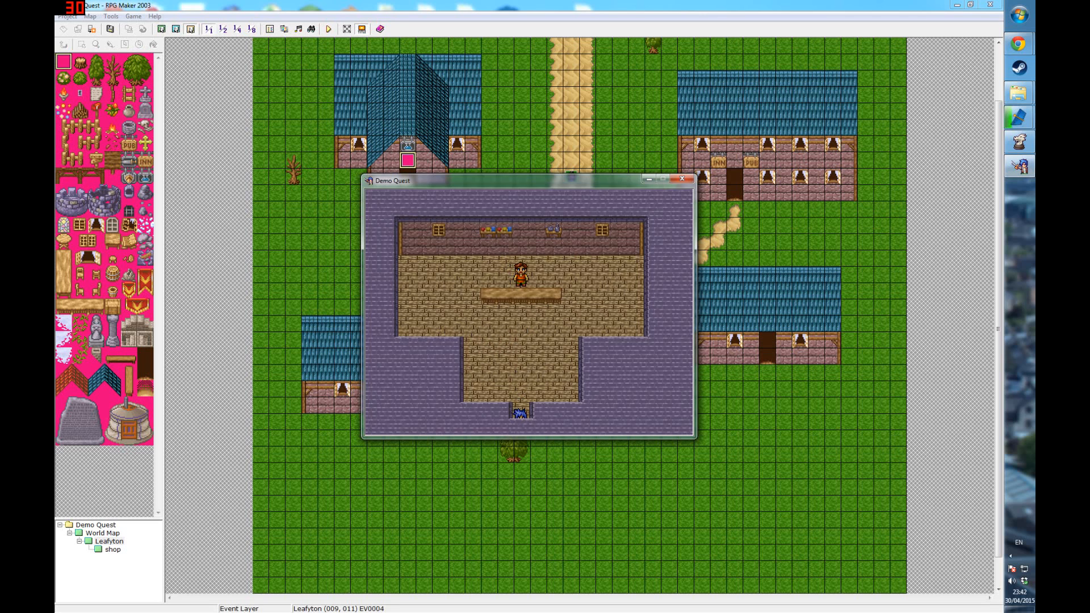
Test leaving and re-entering the shop through its doorway, and walk up to the counter.
key("Down")
key("Down")
key("Up")
key("Up")
key("Up")
key("Right")
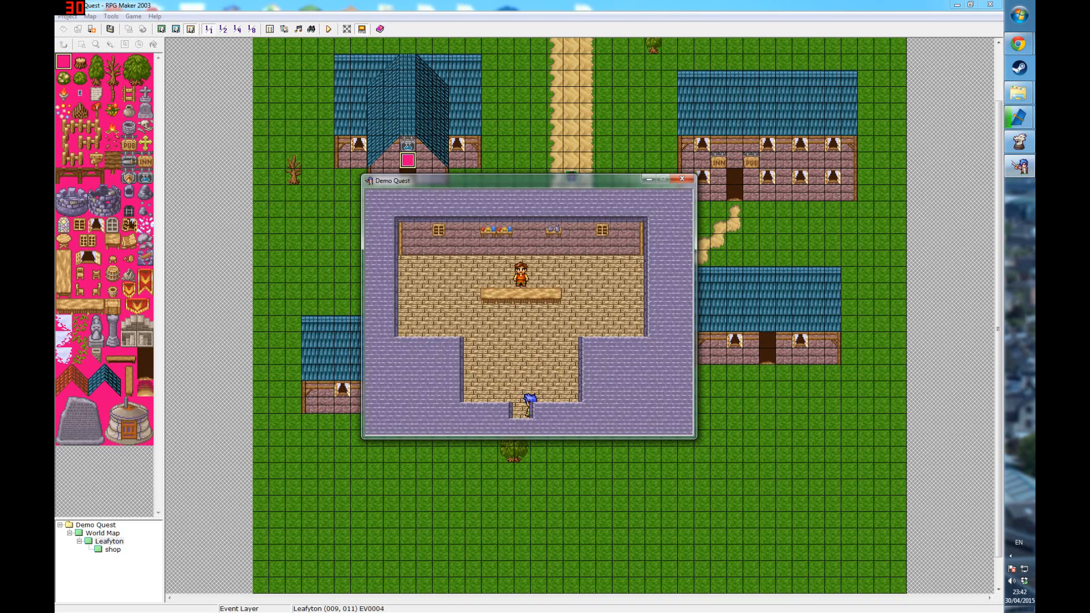
key("Down")
key("Down")
key("Up")
key("Up")
Talk to the shopkeeper, check the shop's Buy and Sell screens, and leave the shop menu.
key("Return")
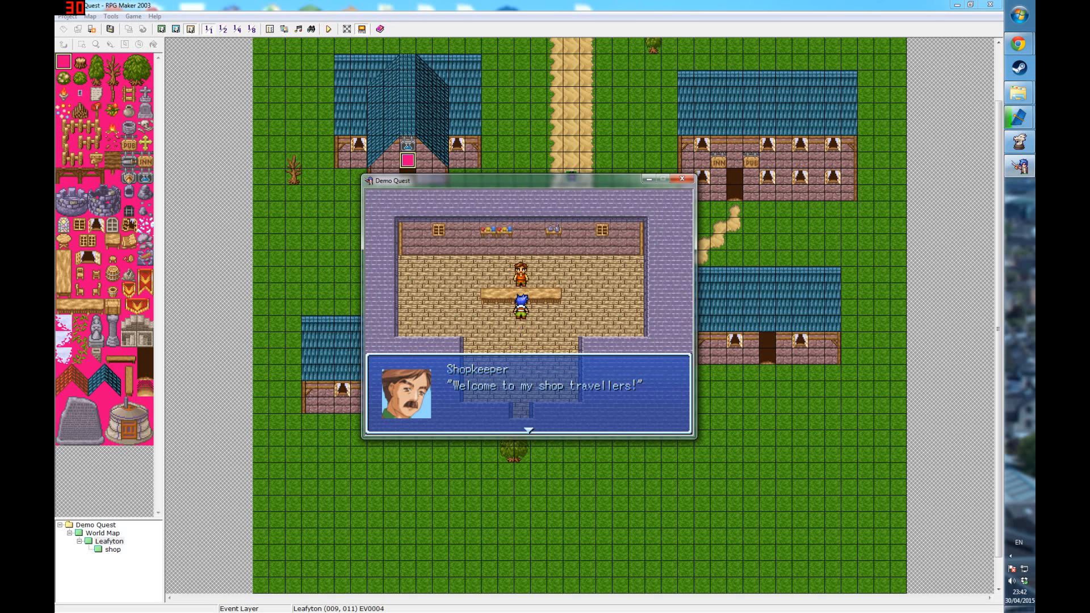
key("Return")
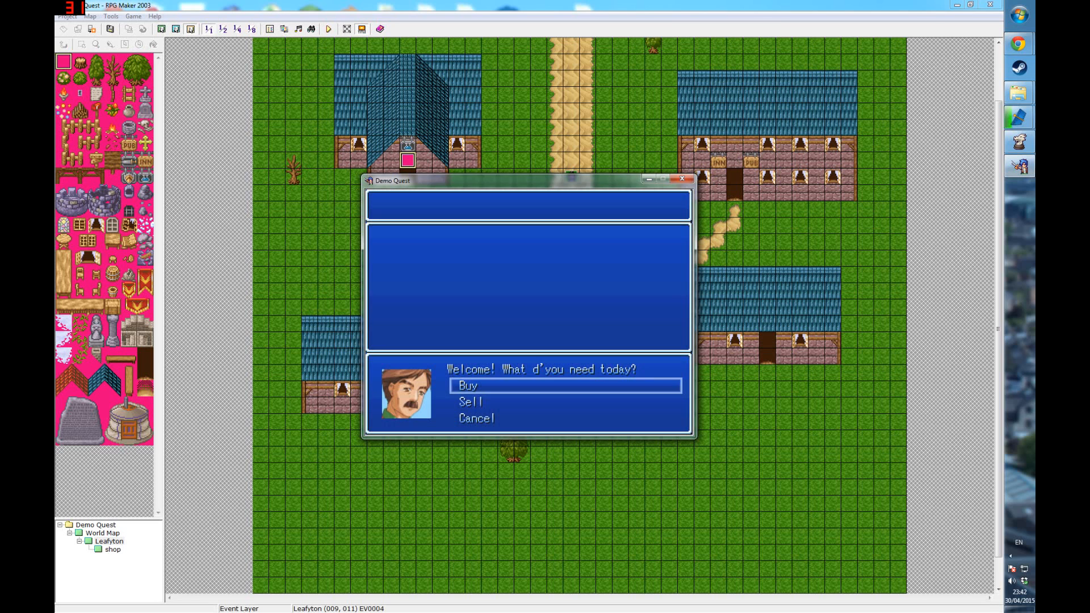
key("Down")
key("Up")
key("Return")
key("Down")
key("Down")
key("Up")
key("Up")
key("Escape")
key("Down")
key("Return")
key("Escape")
key("Down")
key("Return")
Open Albert's equipment from the in-game menu and unequip his weapon and bodygear.
key("Down")
key("Escape")
key("Down")
key("Down")
key("Down")
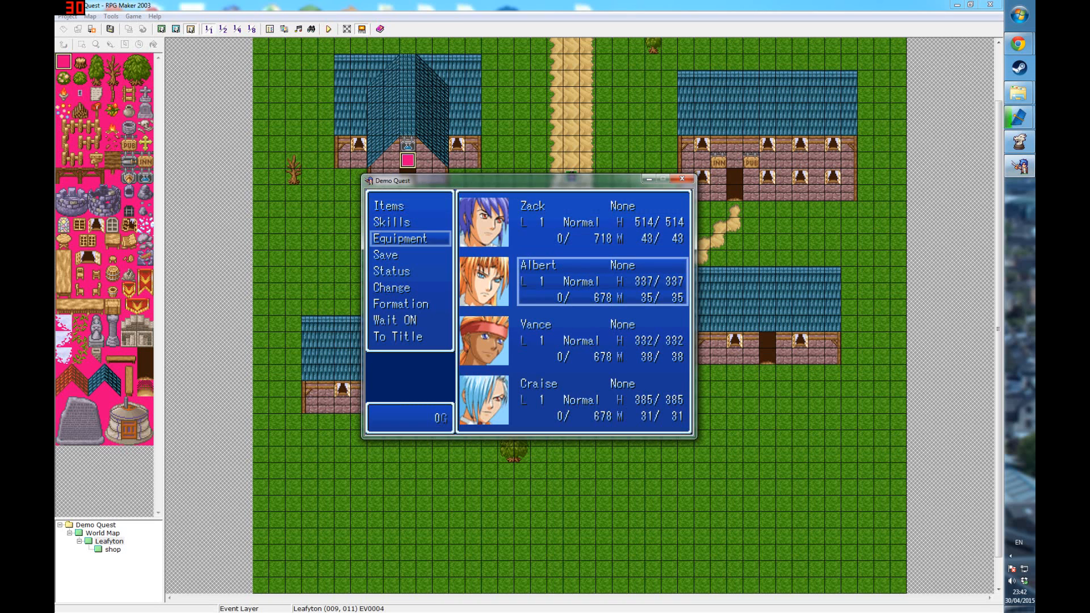
key("Return")
key("Return")
key("Return")
key("Down")
key("Down")
key("Return")
key("Return")
key("Escape")
Unequip Vance's Club and Leather Armor, and leave the in-game menu.
key("Return")
key("Down")
key("Return")
key("Return")
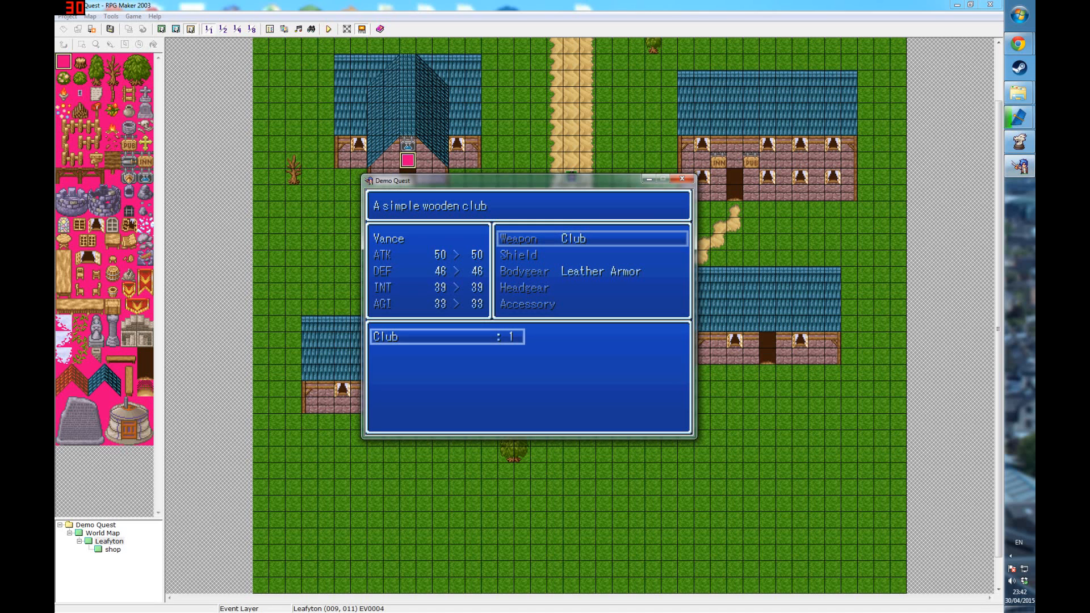
key("Right")
key("Return")
key("Down")
key("Down")
key("Right")
key("Return")
key("Escape")
key("Escape")
Talk to the shopkeeper in the playtest and test selling the unequipped clubs and leather armor.
key("Return")
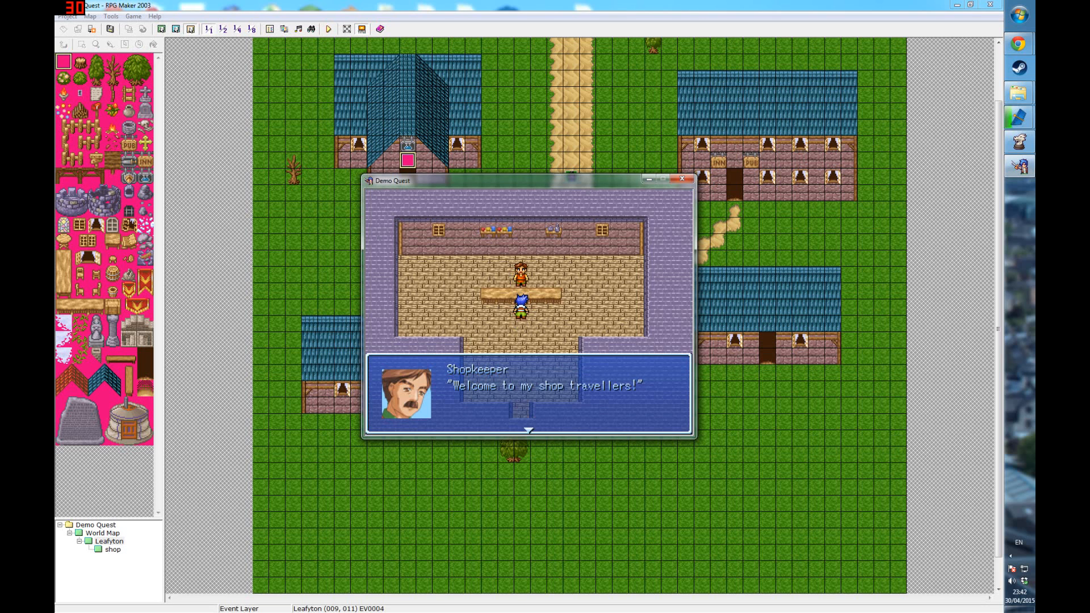
key("Return")
key("Down")
key("Return")
key("Return")
key("Up")
key("Return")
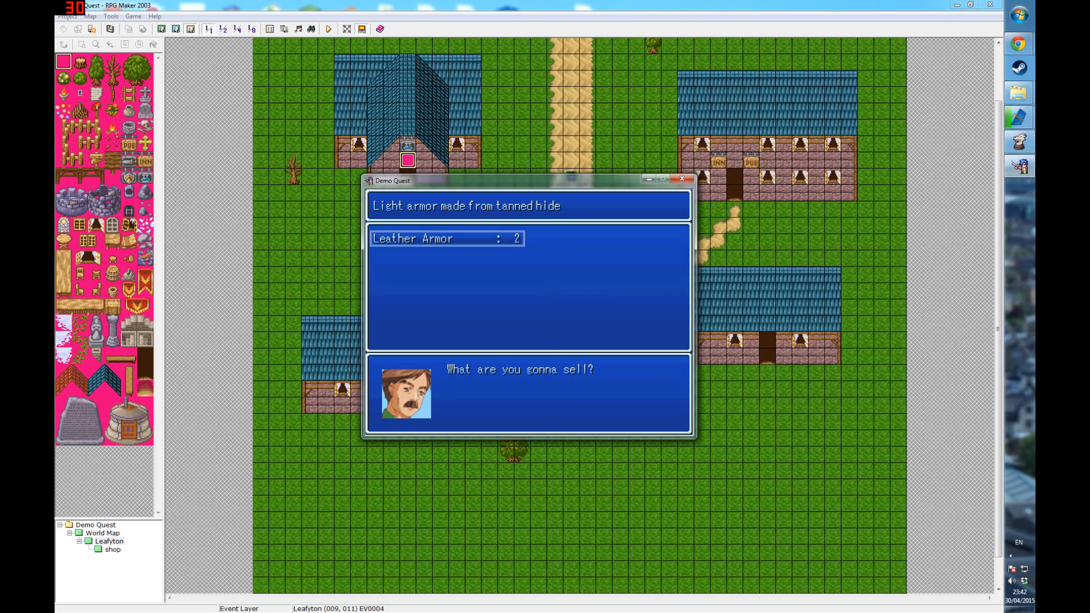
key("Return")
key("Up")
key("Return")
key("Escape")
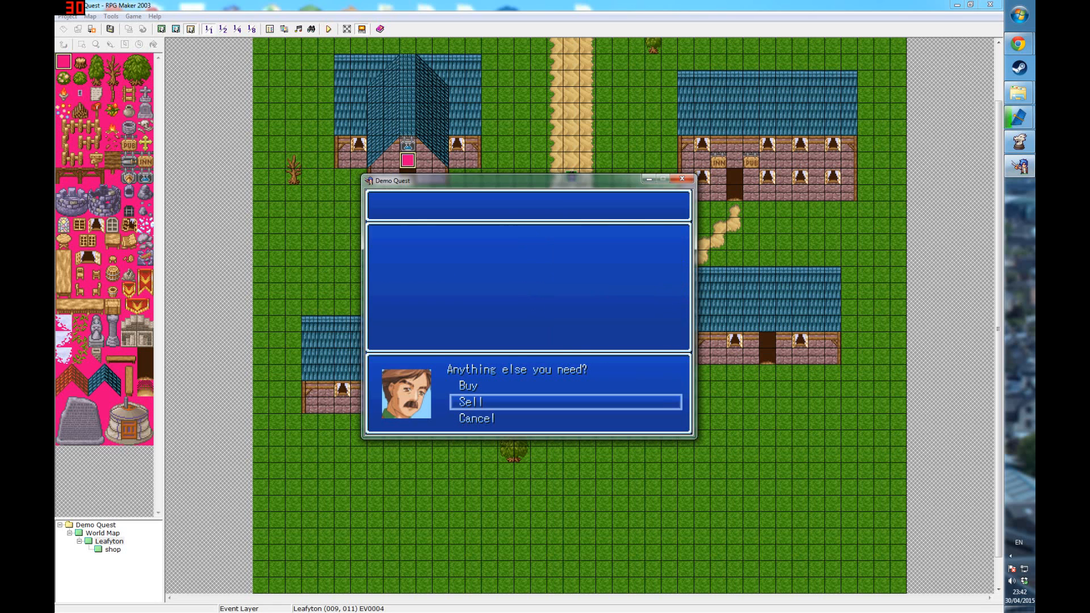
Test buying five Potions from the shopkeeper and leave the shop menu.
key("Up")
key("Return")
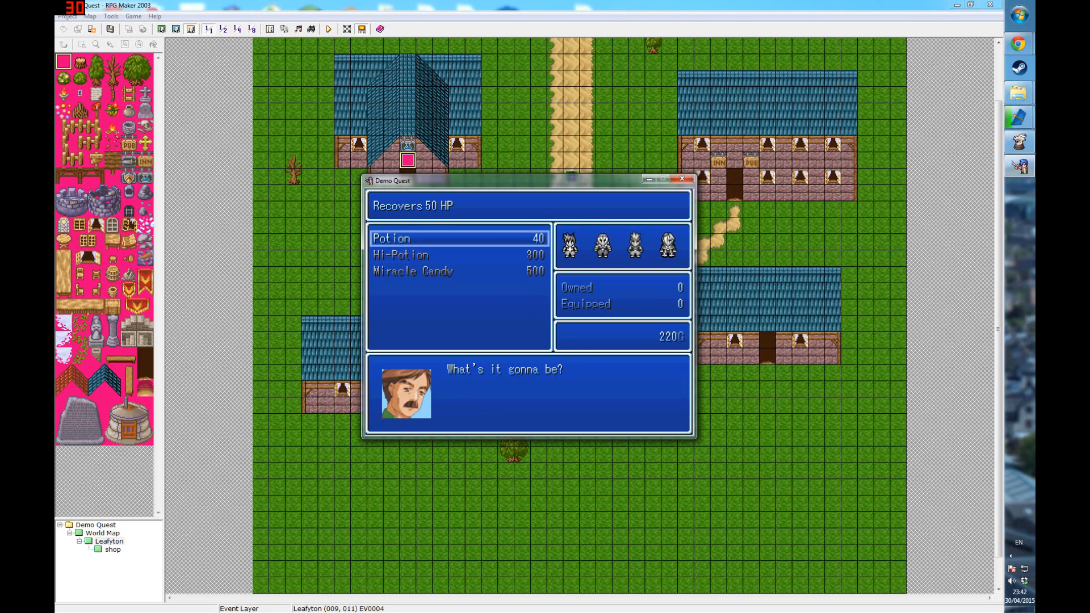
key("Return")
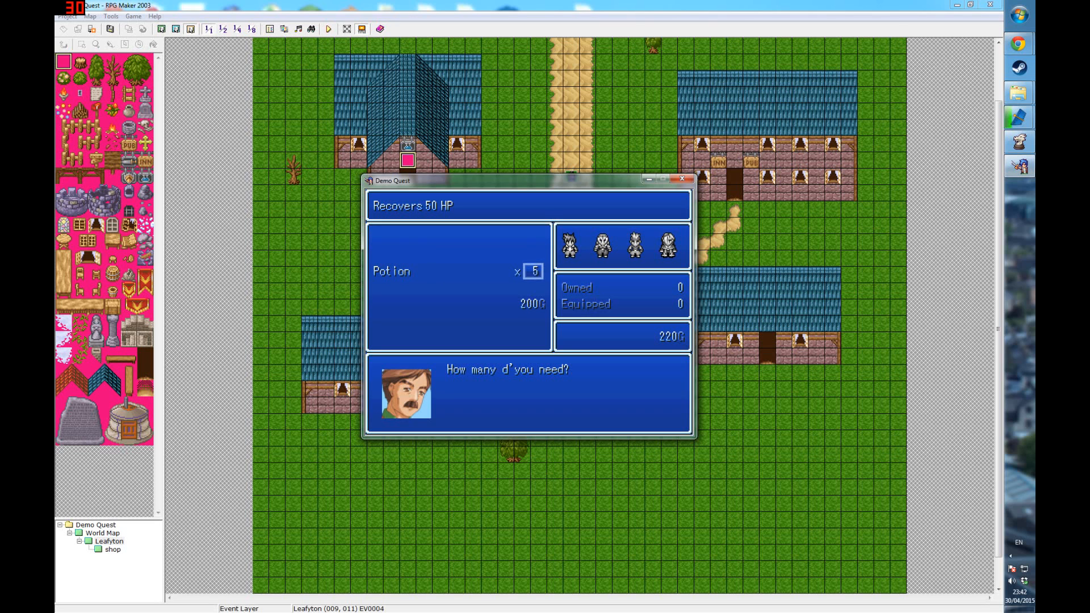
key("Return")
key("Escape")
key("Escape")
Walk out of the shop through its doorway and step onto the grass outside in Leafyton.
key("Down")
key("Down")
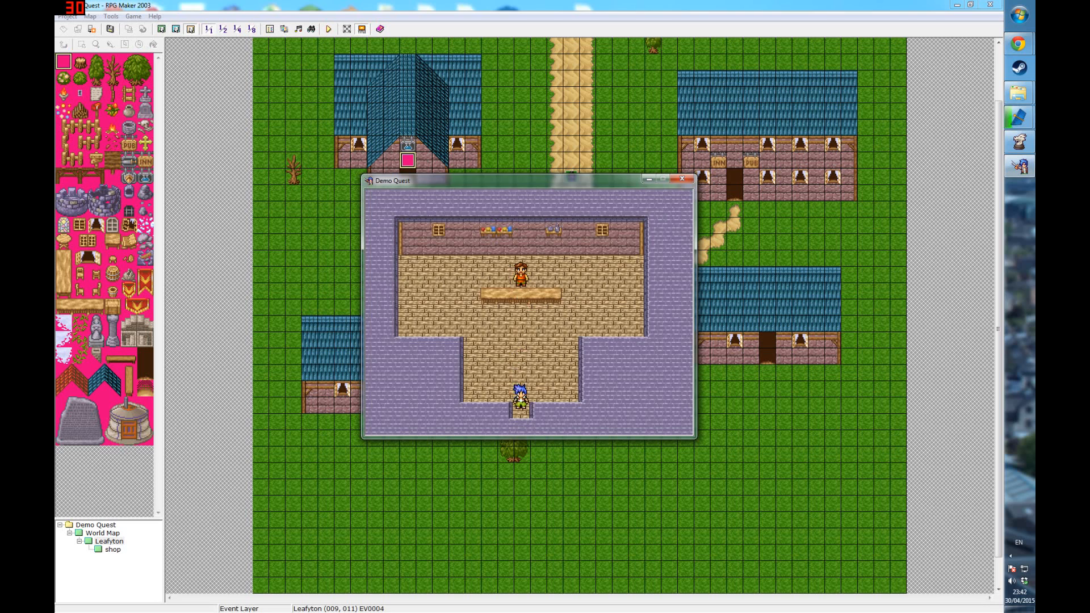
key("Down")
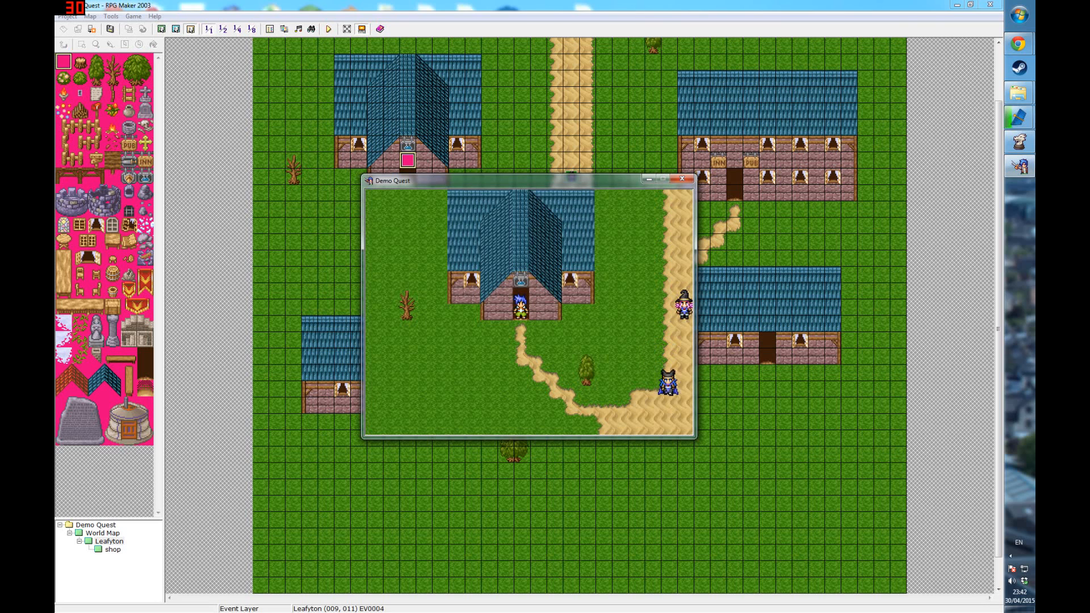
key("Down")
key("Down")
key("Right")
key("Right")
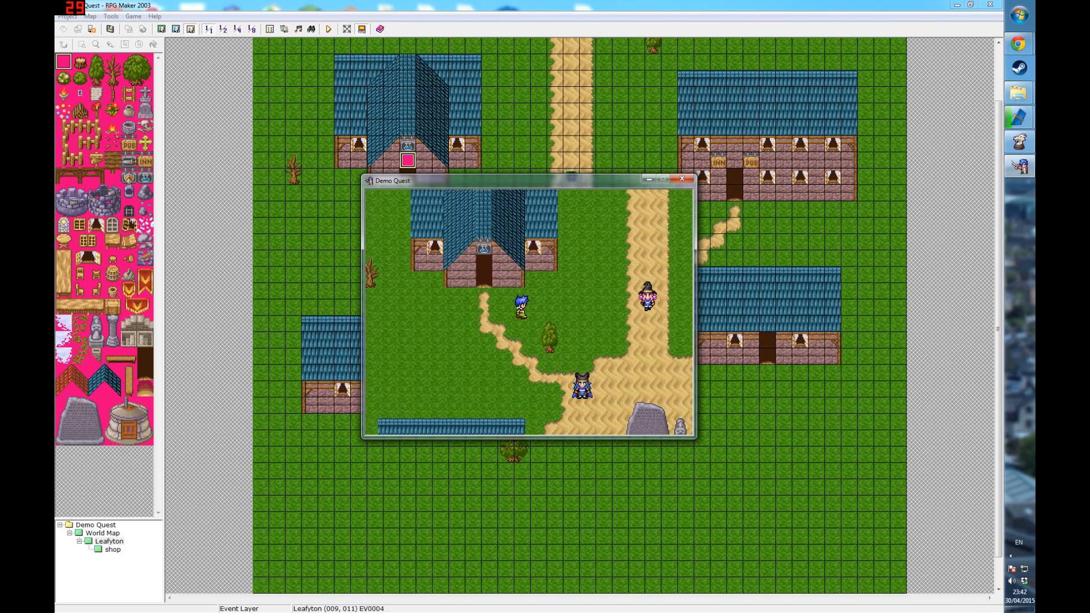
Walk east across Leafyton past the main path and down to the stone monument in the plaza.
key("Right")
key("Right")
key("Right")
key("Right")
key("Right")
key("Right")
key("Right")
key("Right")
key("Right")
key("Right")
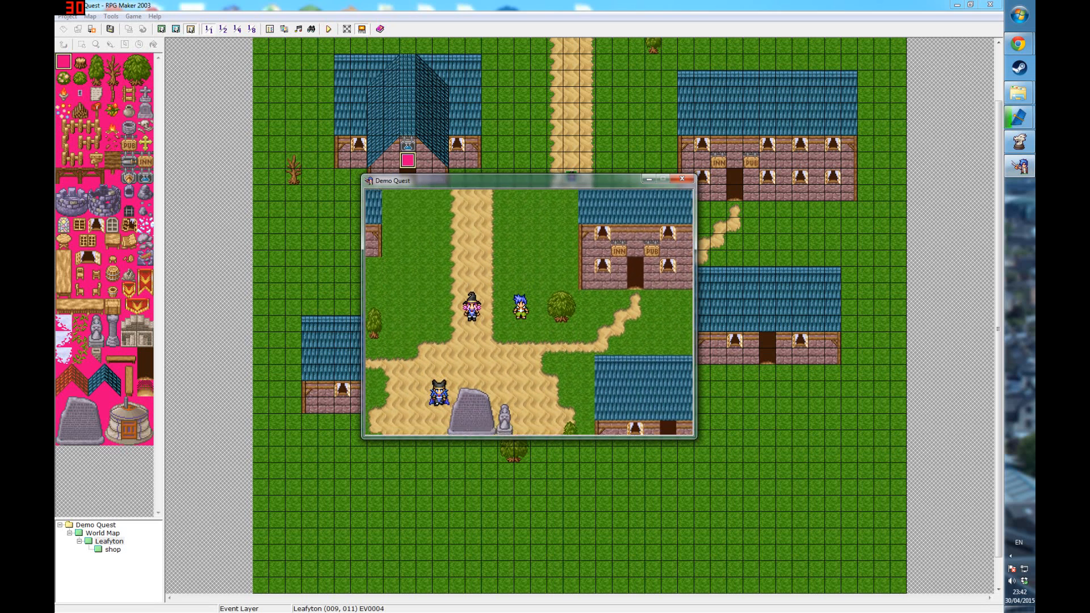
key("Down")
key("Down")
key("Down")
key("Down")
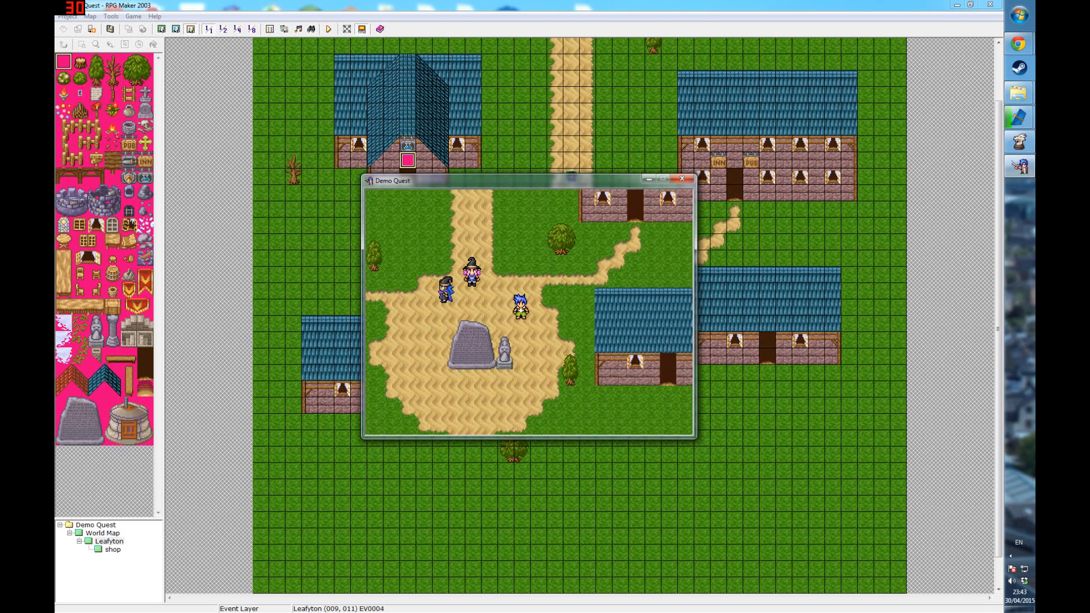
Walk up past the tree to the inn and pub building and try its doorway.
key("Up")
key("Up")
key("Up")
key("Up")
key("Up")
key("Right")
key("Right")
key("Right")
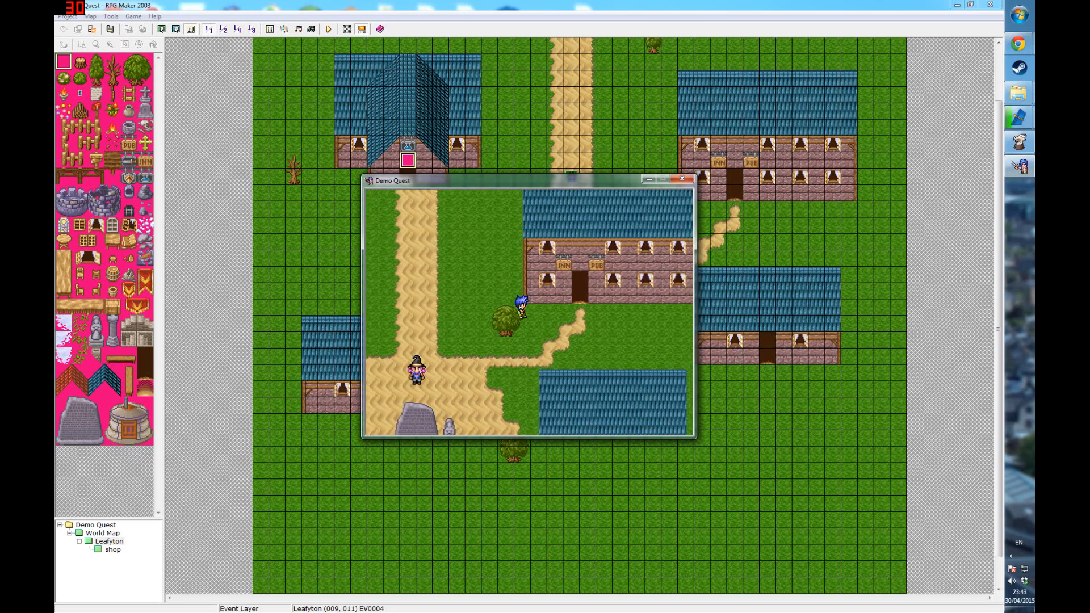
key("Right")
key("Right")
key("Right")
key("Up")
key("Up")
Walk back from the inn towards the plaza and end the playtest.
key("Down")
key("Down")
key("Down")
key("Left")
key("Left")
key("Down")
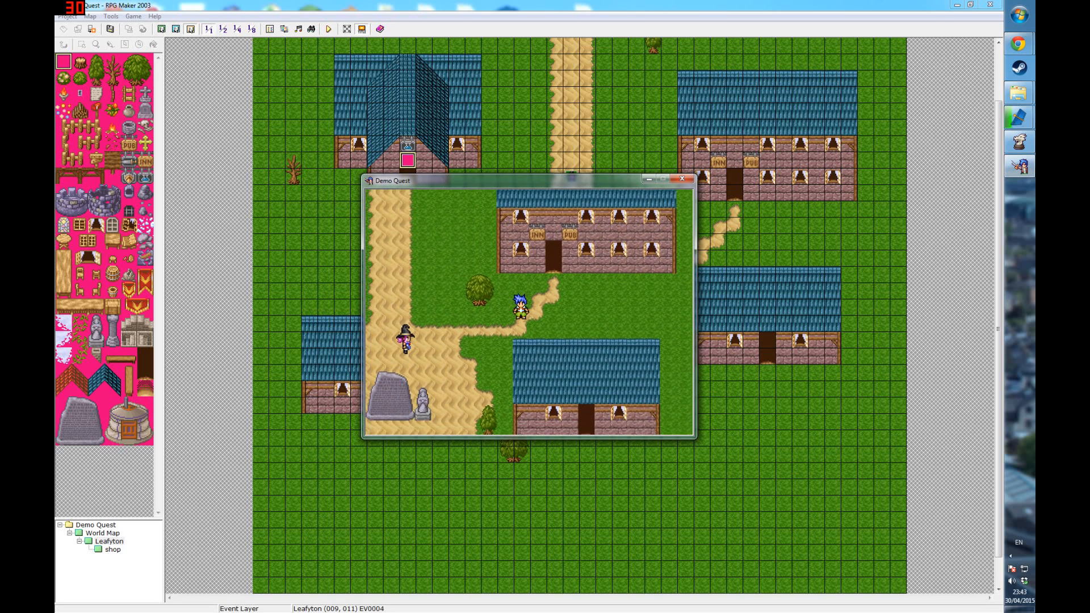
key("Left")
key("Left")
key("Left")
key("Left")
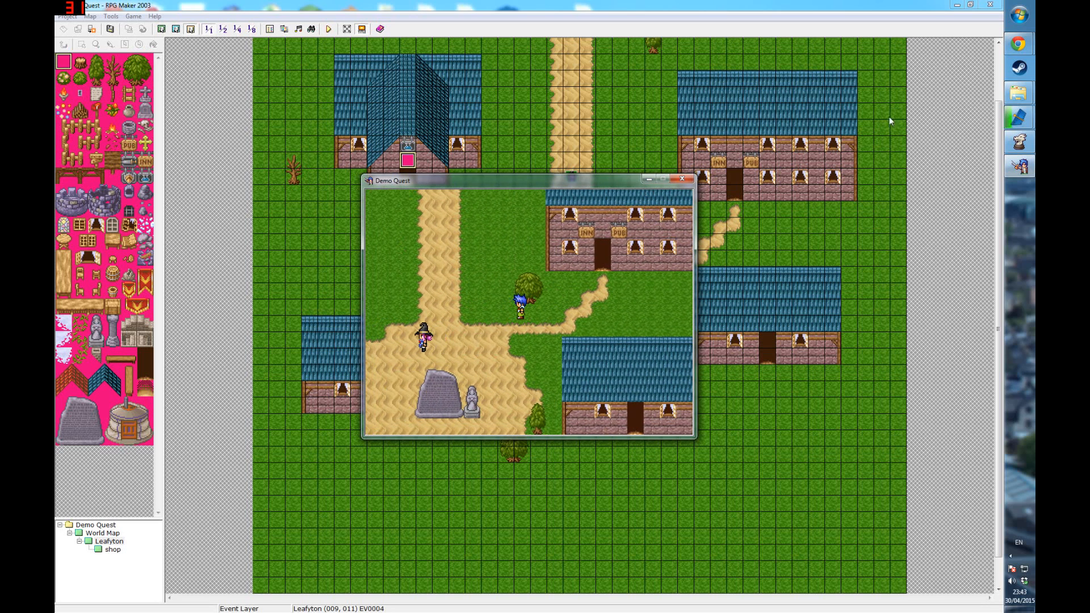
left_click(690, 178)
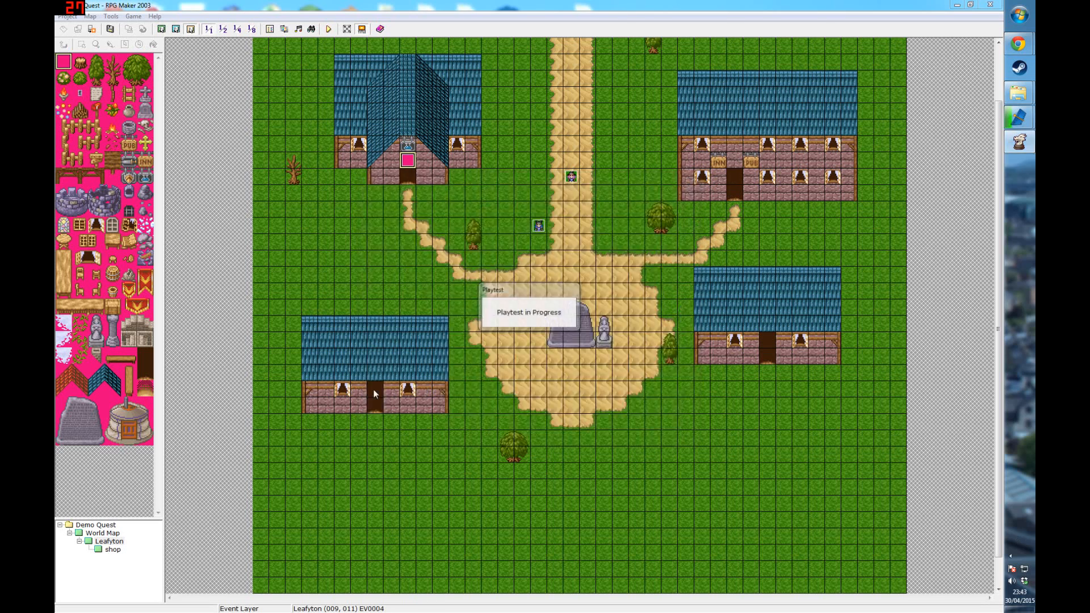
right_click(109, 542)
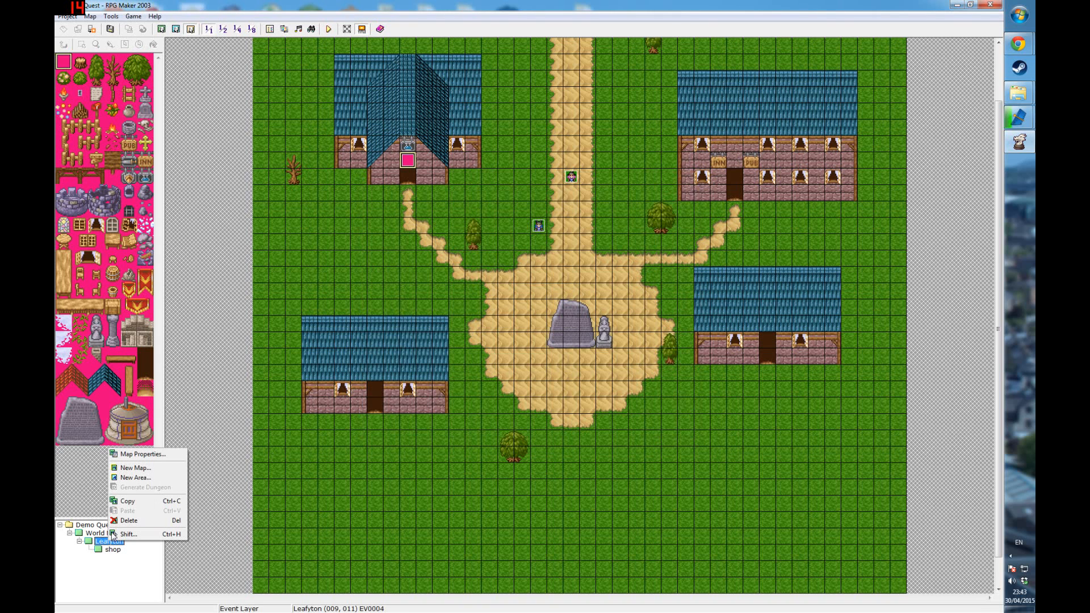
left_click(139, 469)
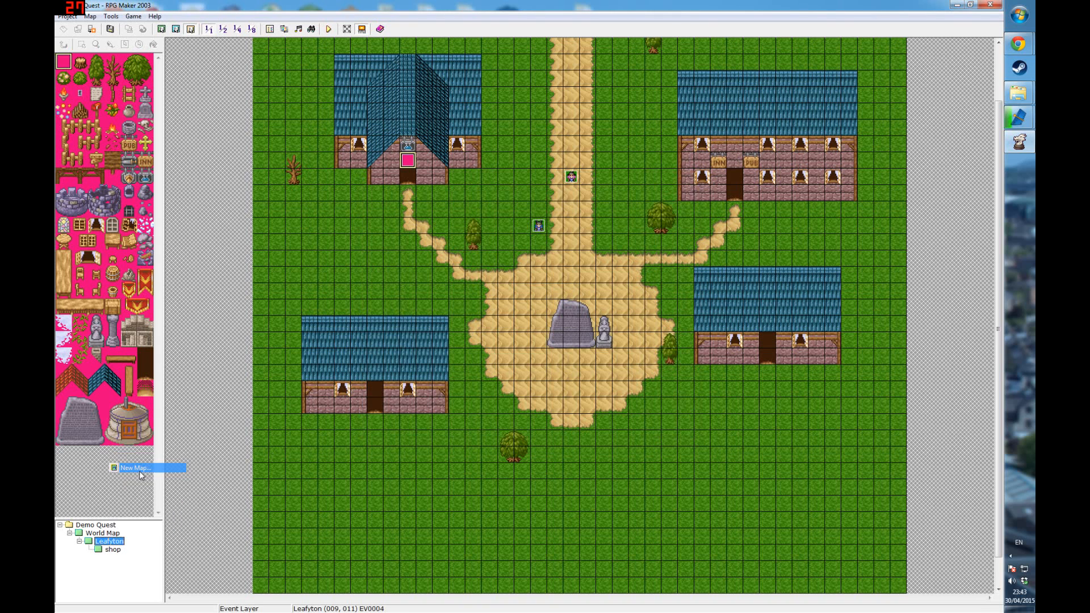
left_click(686, 433)
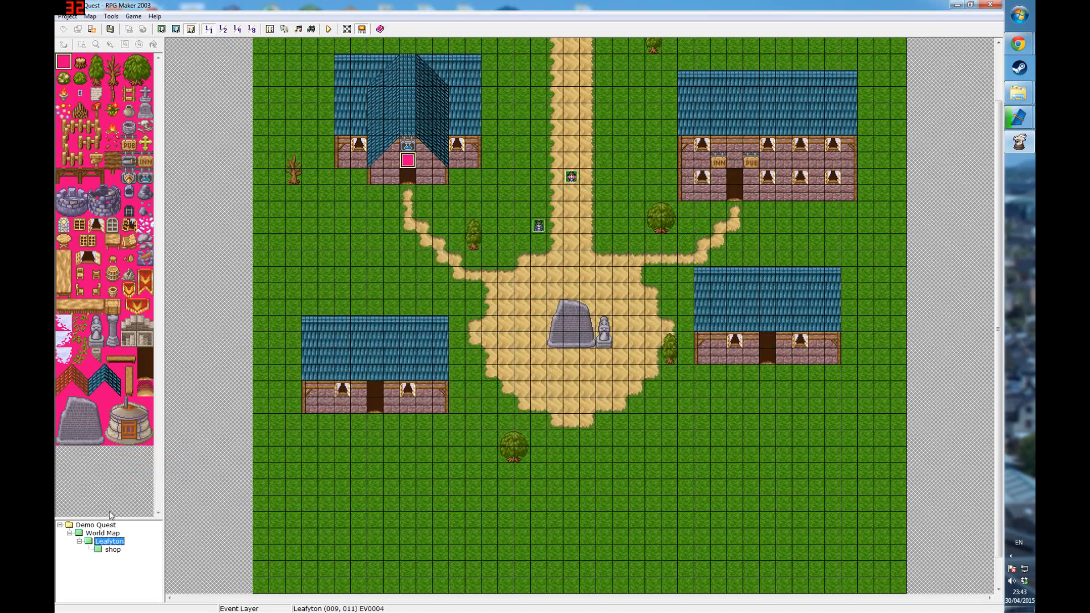
left_click(113, 550)
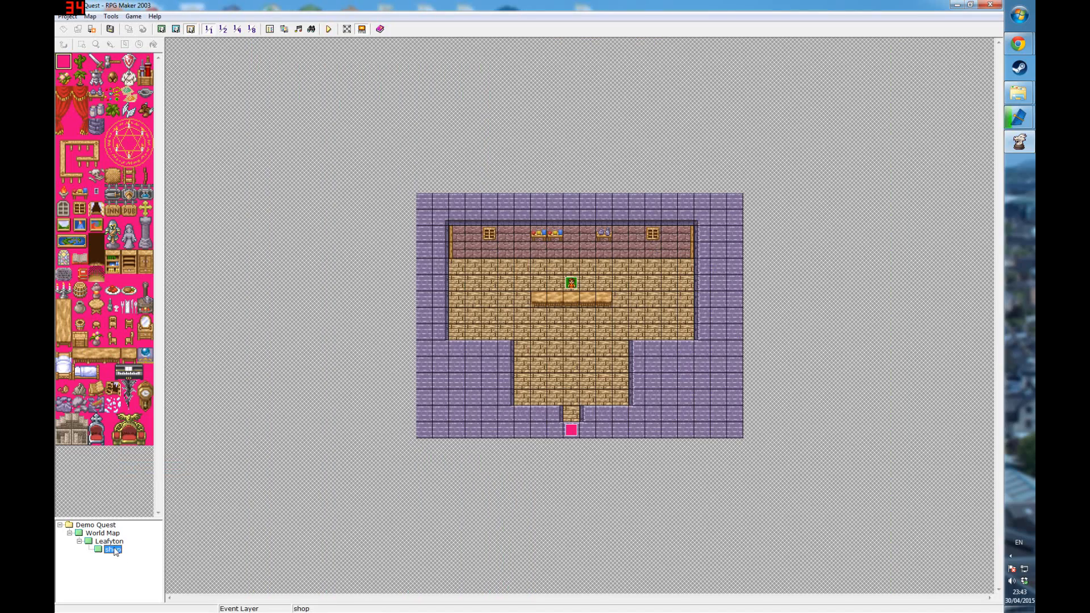
left_click(80, 542)
left_click(80, 532)
Create a new map named inn under Leafyton, using the Interior tileset.
left_click(109, 541)
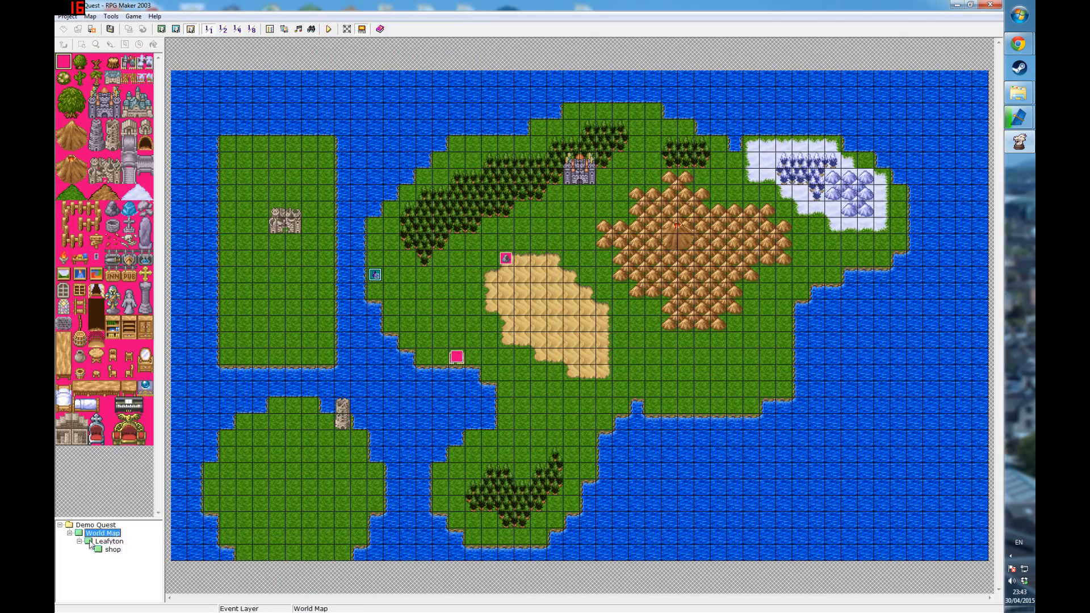
right_click(116, 540)
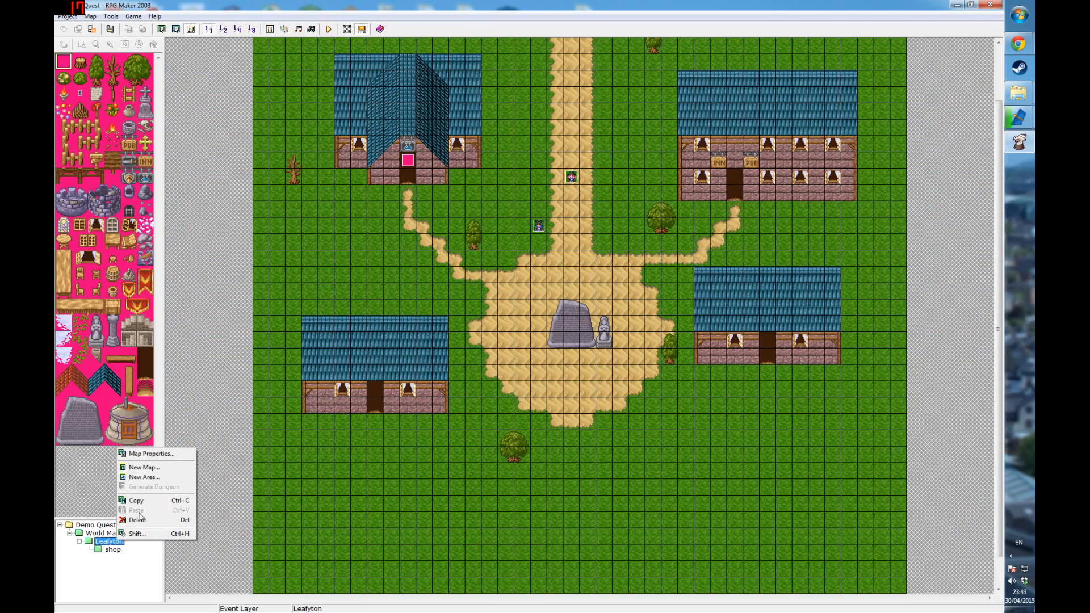
left_click(159, 467)
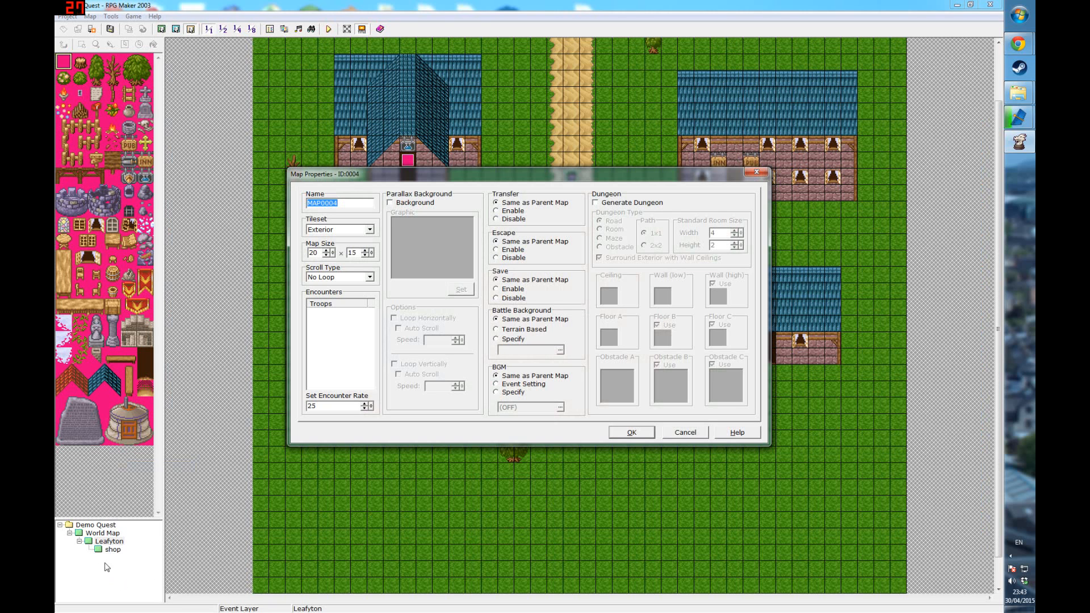
left_click_drag(474, 173, 483, 220)
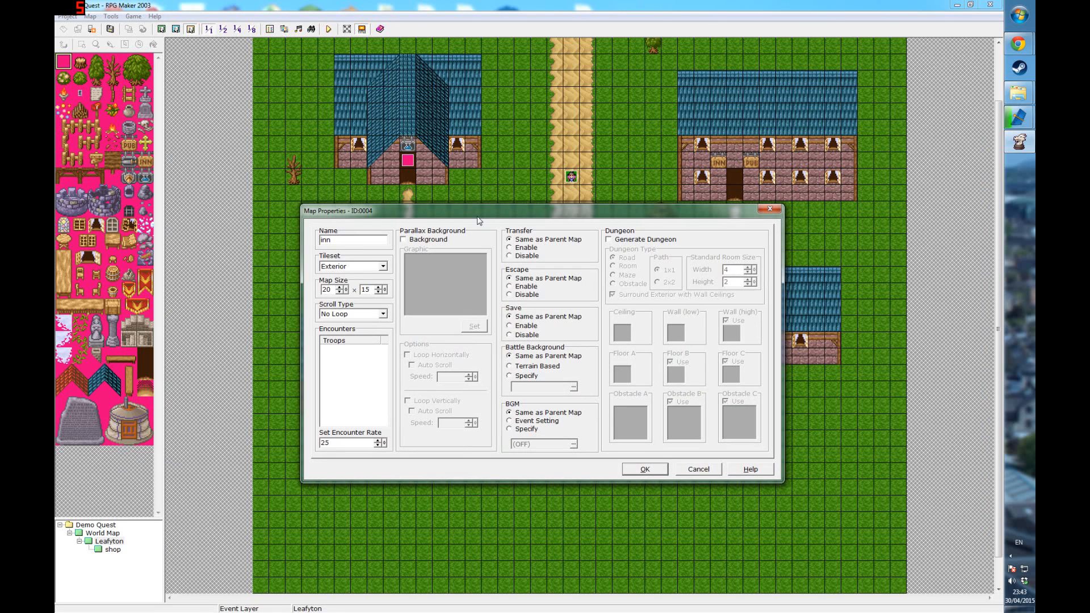
left_click(383, 266)
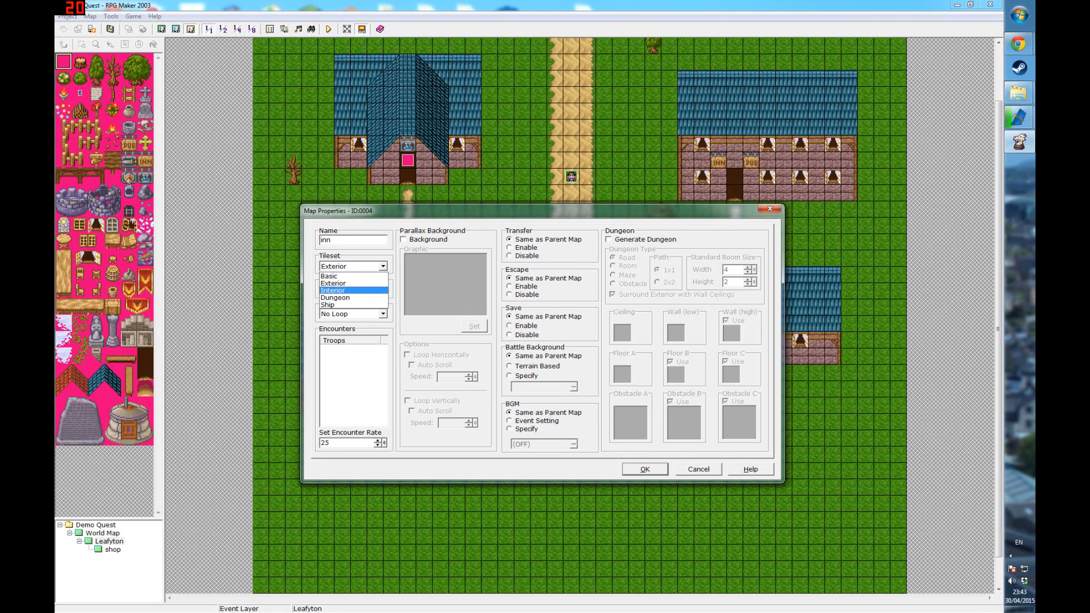
left_click(349, 290)
left_click(644, 470)
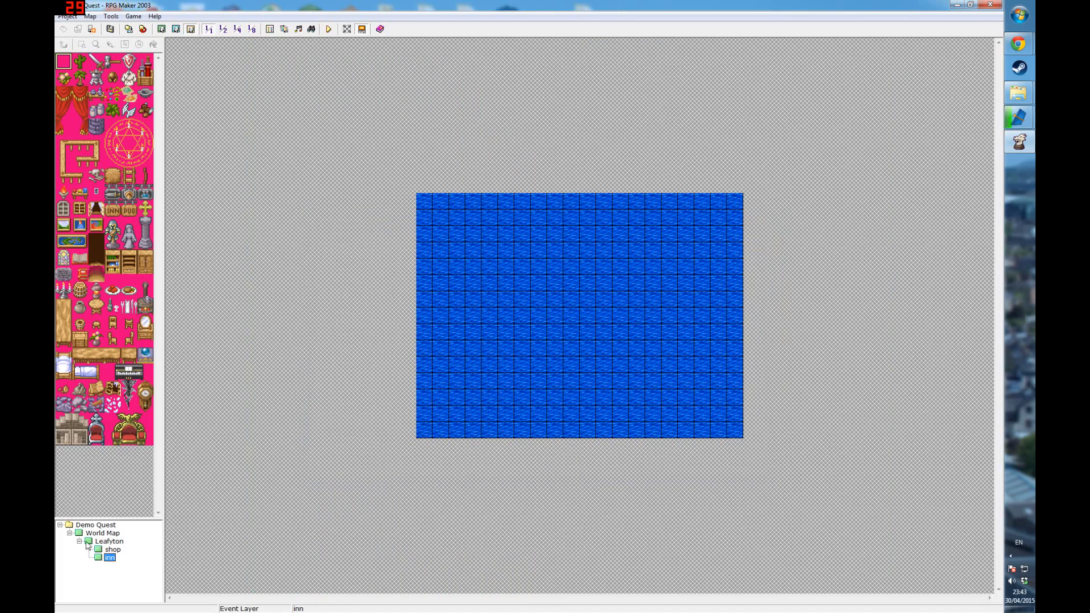
Fill the whole lower layer of the inn map with the purple brick ceiling tile.
left_click(80, 542)
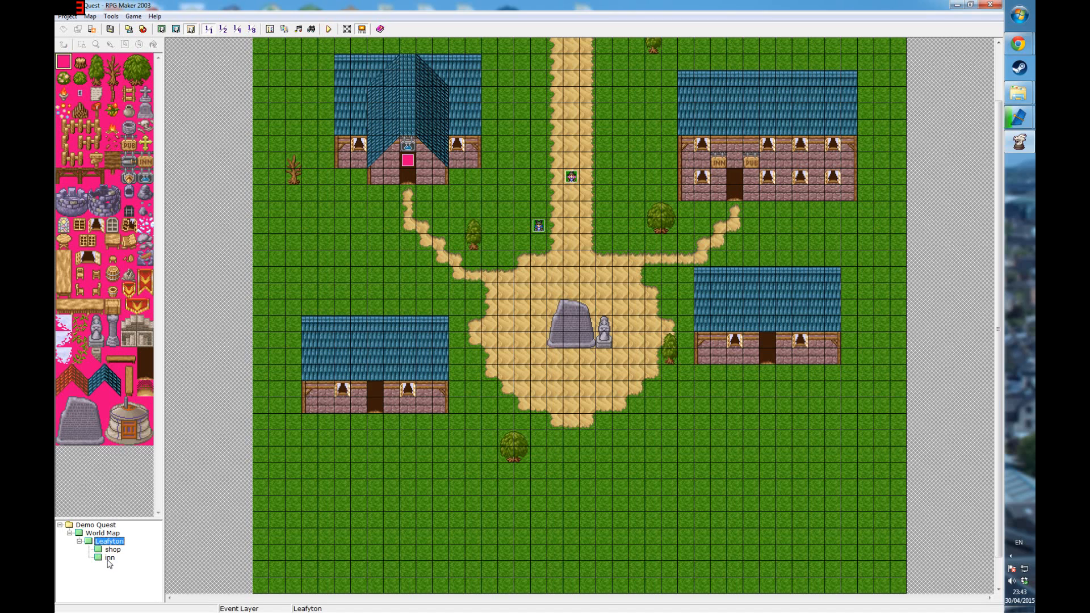
left_click(110, 558)
left_click(162, 29)
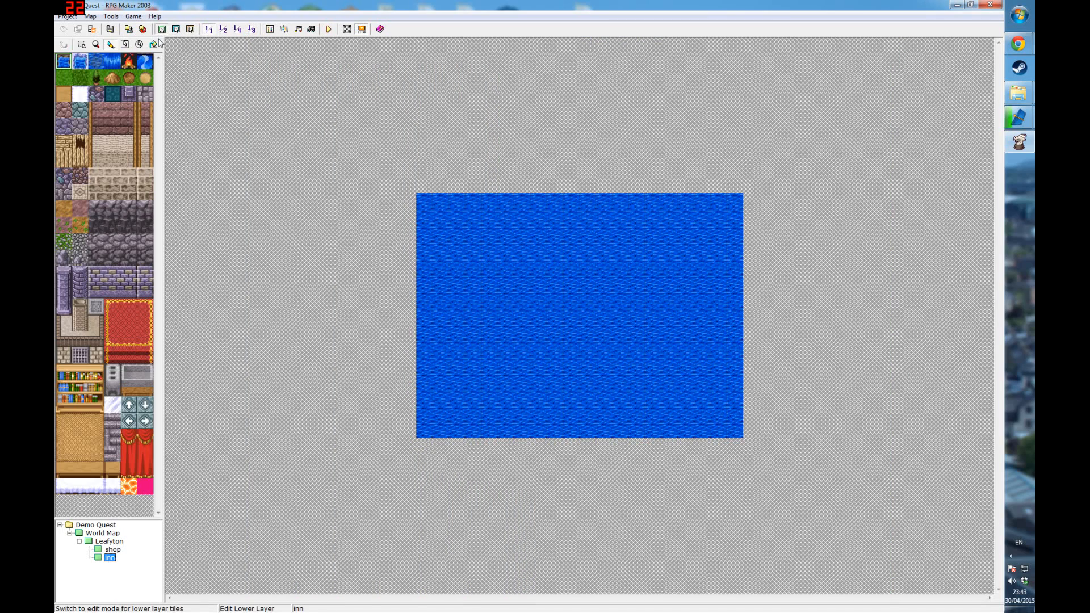
left_click(153, 45)
left_click(129, 93)
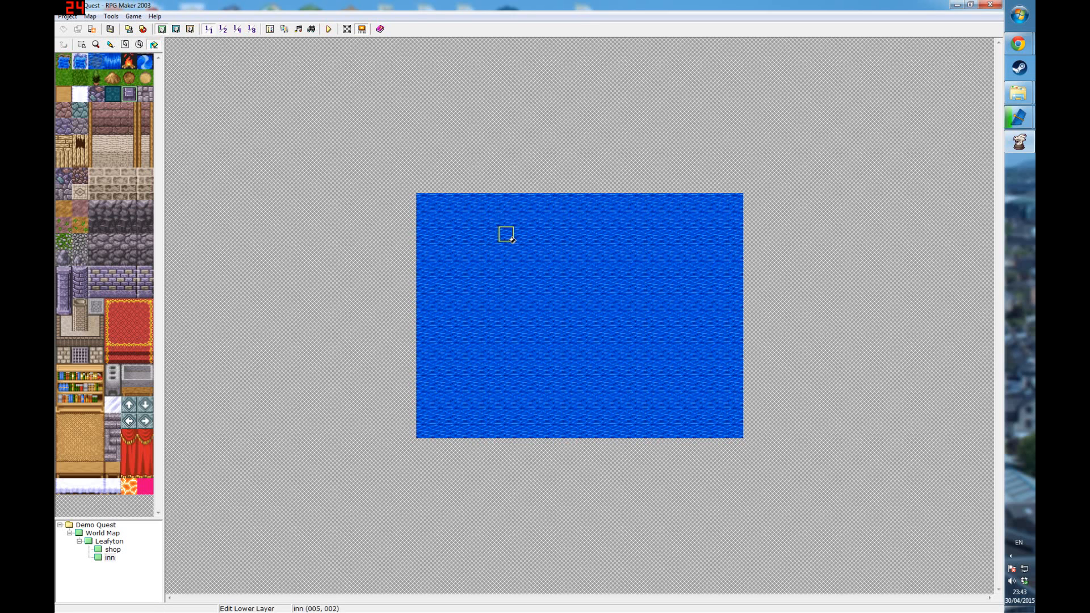
left_click(505, 232)
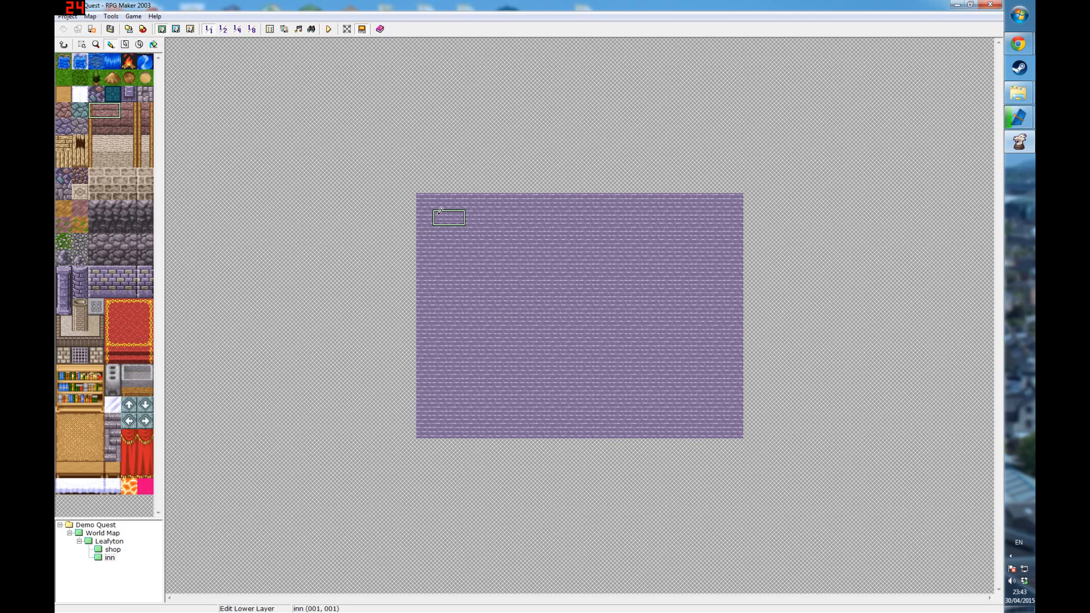
Paint a two-tile-high brown brick wall with wooden end posts across the upper part of the inn map.
left_click_drag(439, 214, 440, 230)
right_click_drag(456, 220, 458, 231)
left_click_drag(487, 231, 718, 230)
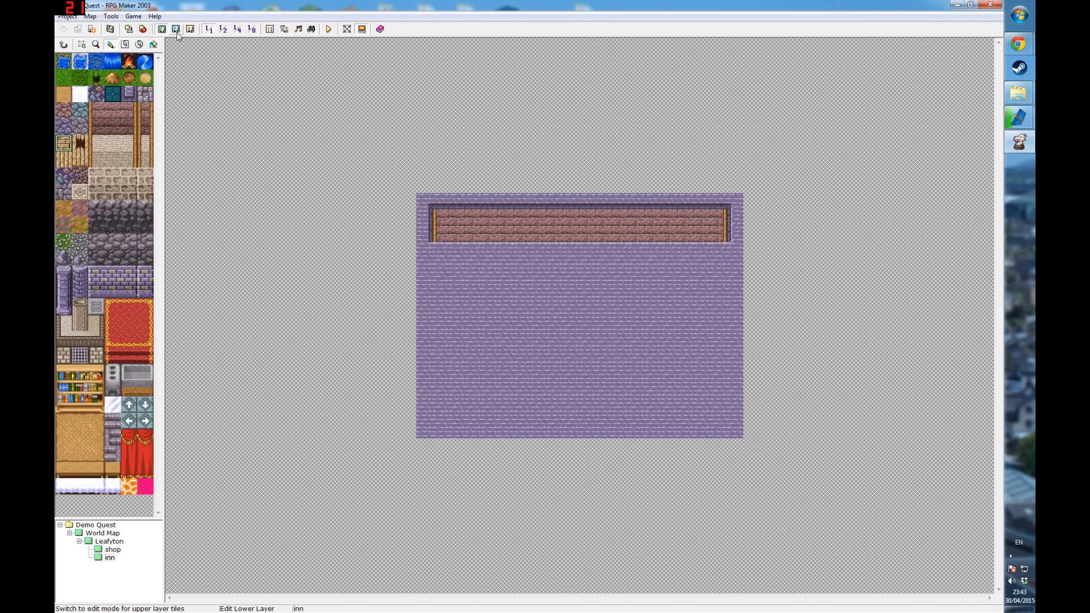
Paint an 18 by 9 tile wooden floor below the inn's wall and add a one-tile doorway at (004, 012).
mouse_move(439, 249)
left_mouse_down()
mouse_move(722, 396)
mouse_move(718, 387)
left_mouse_up()
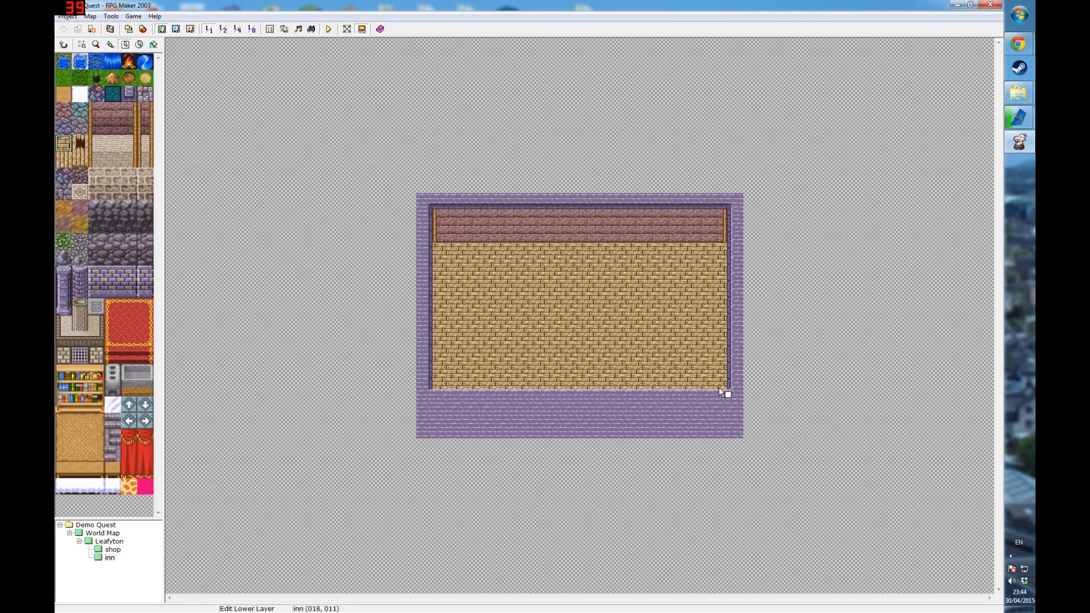
left_click(489, 398)
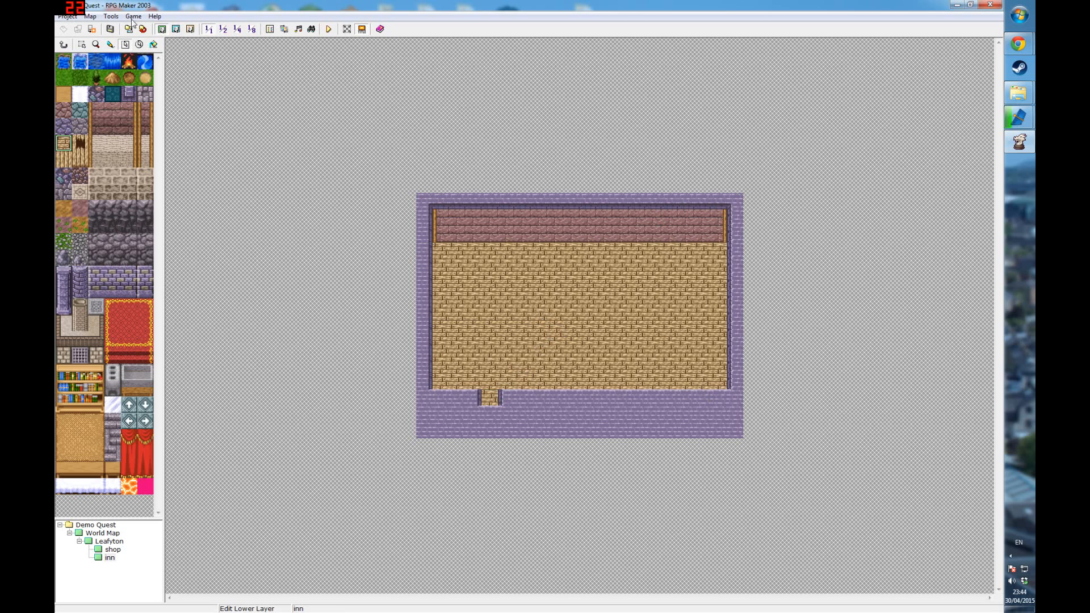
Place a small staircase tile in the floor's upper-left corner and partition off that corner with purple ceiling tiles.
left_click(176, 29)
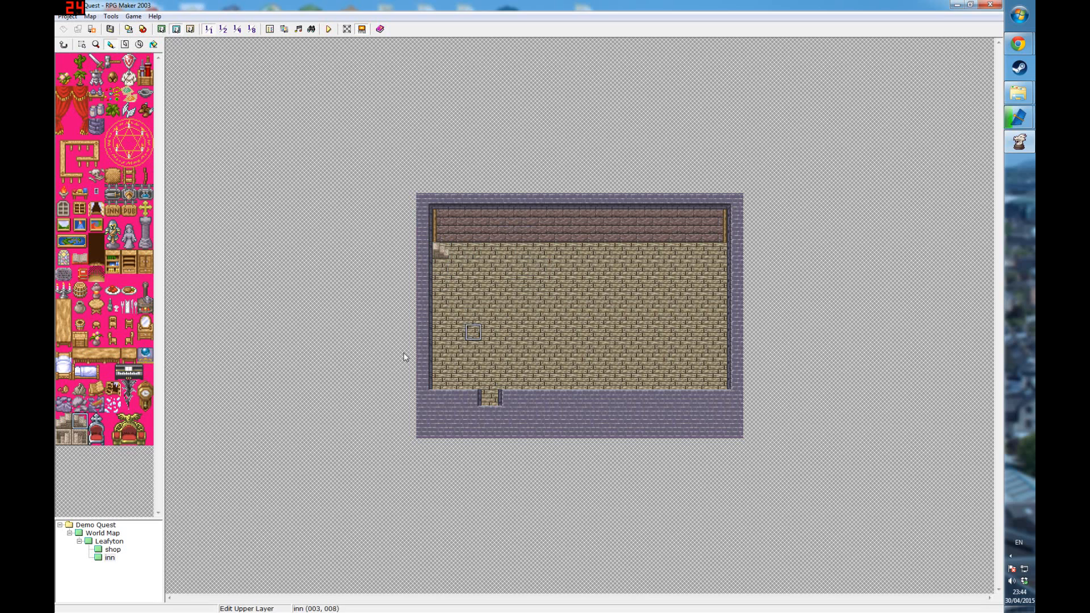
left_click(161, 29)
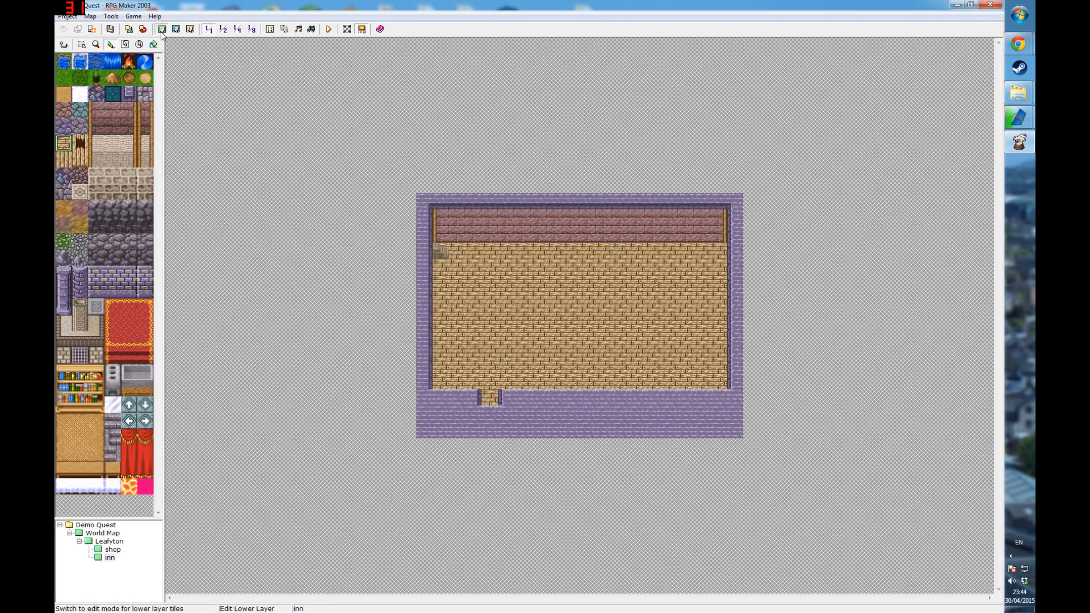
mouse_move(528, 206)
left_mouse_down()
mouse_move(523, 272)
mouse_move(437, 281)
left_mouse_up()
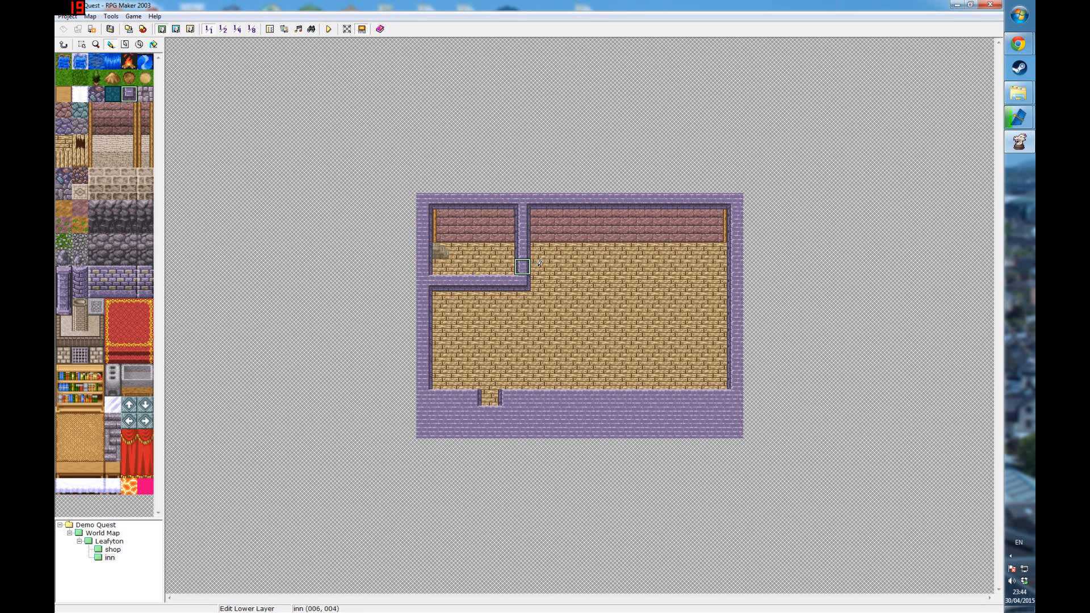
Restore the brown brick wall and floor across the upright partition at column 006, and paint a two-tile-high brown brick wall with end posts below the horizontal partition.
left_click(63, 142)
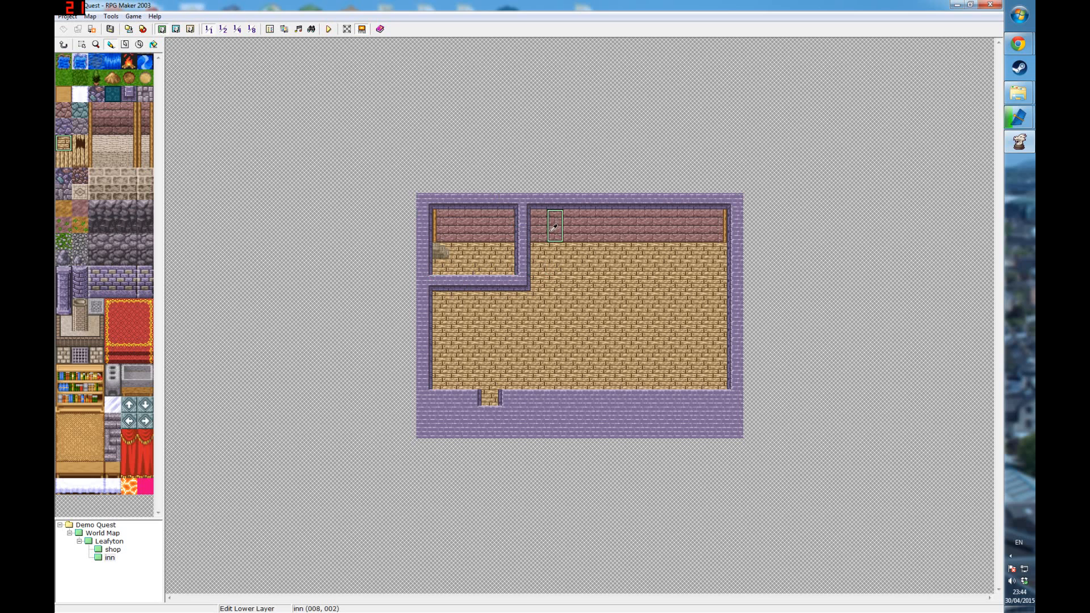
left_click_drag(522, 218, 523, 235)
left_click_drag(510, 298, 437, 306)
left_click(441, 218)
left_click(441, 299)
left_click(718, 219)
left_click(523, 300)
right_click(555, 250)
left_click(522, 249)
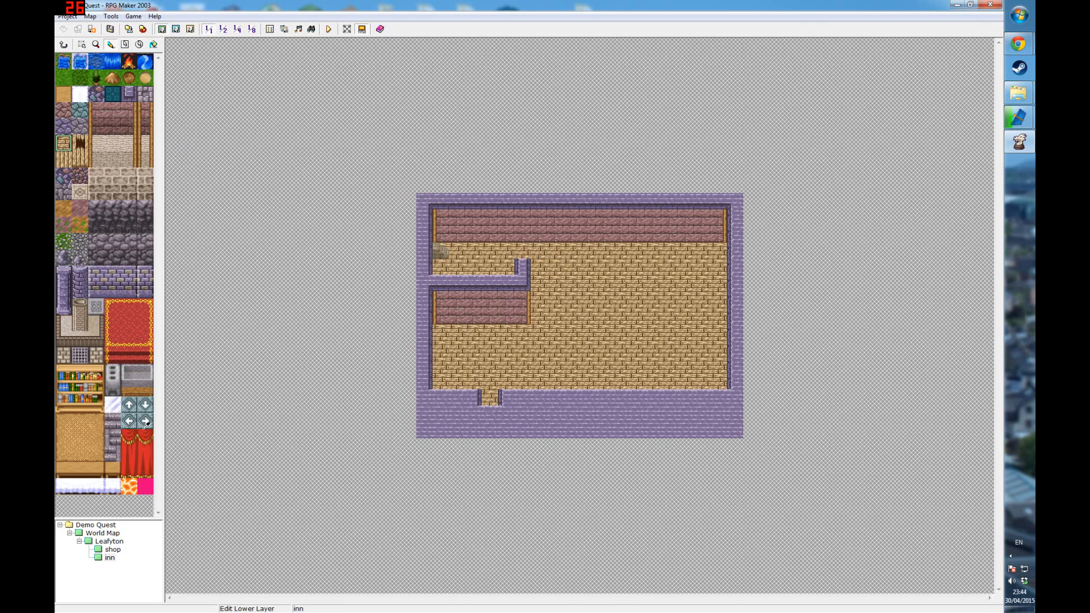
On the upper layer, lay a one-tile-deep wooden counter from the lower brick wall across row 007 to the far wall, ending with a separate counter piece.
left_click(176, 29)
left_click_drag(79, 356, 99, 358)
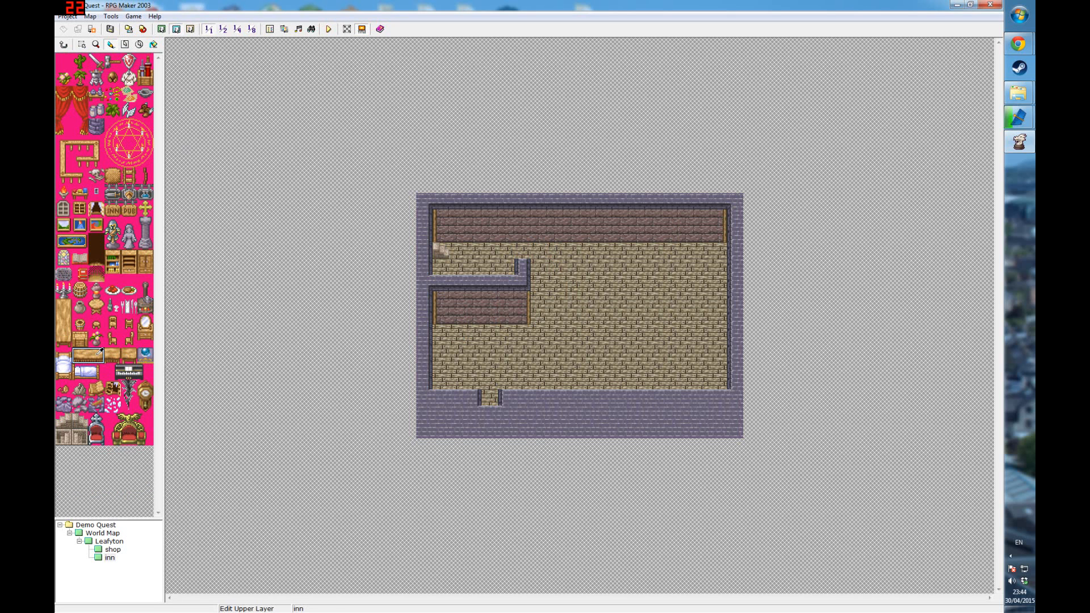
left_click(544, 309)
right_click(570, 314)
left_click_drag(571, 314, 686, 309)
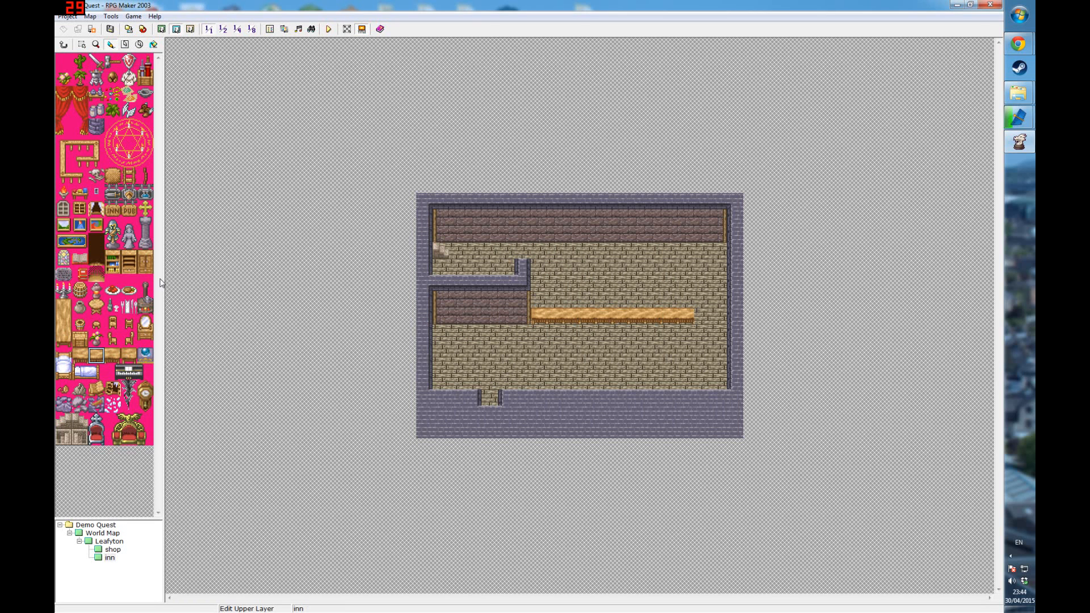
left_click(113, 355)
left_click(701, 315)
left_click(129, 355)
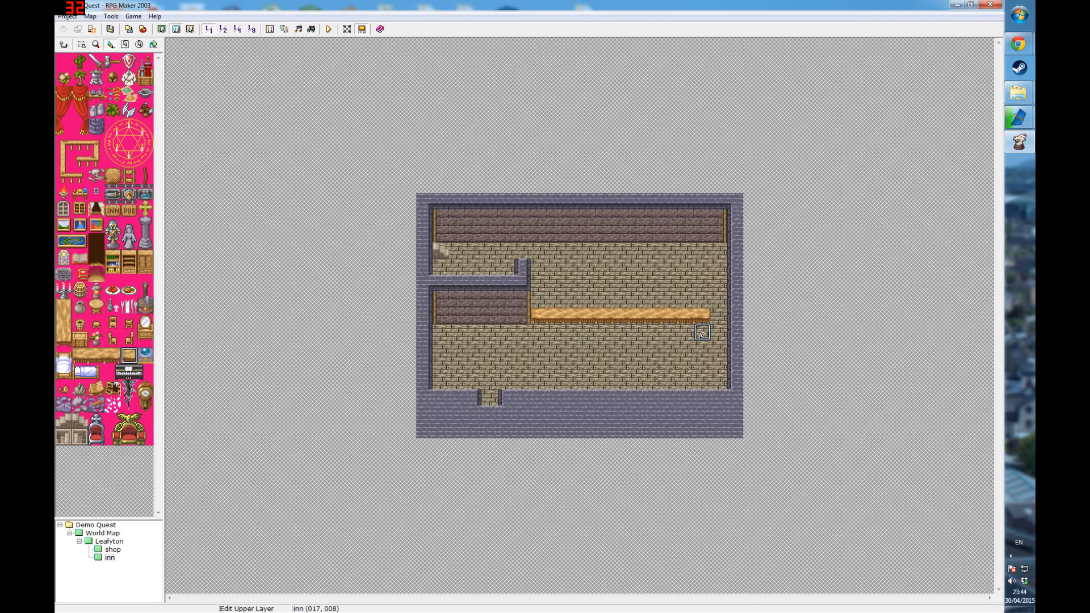
left_click(718, 315)
Place four wooden-framed windows along the inn's upper brick wall, two near each end.
left_click(97, 208)
left_click(79, 208)
left_click(459, 218)
left_click(502, 216)
left_click(702, 216)
left_click(653, 217)
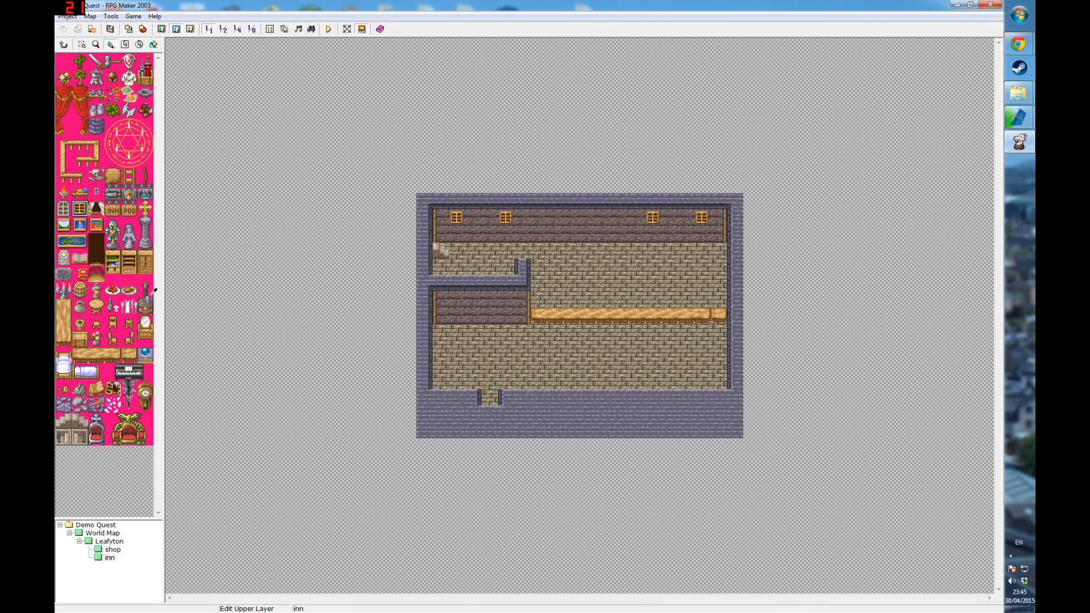
Place three barrels side by side against the upper wall, behind the counter.
left_click(80, 290)
left_click(669, 250)
left_click(702, 250)
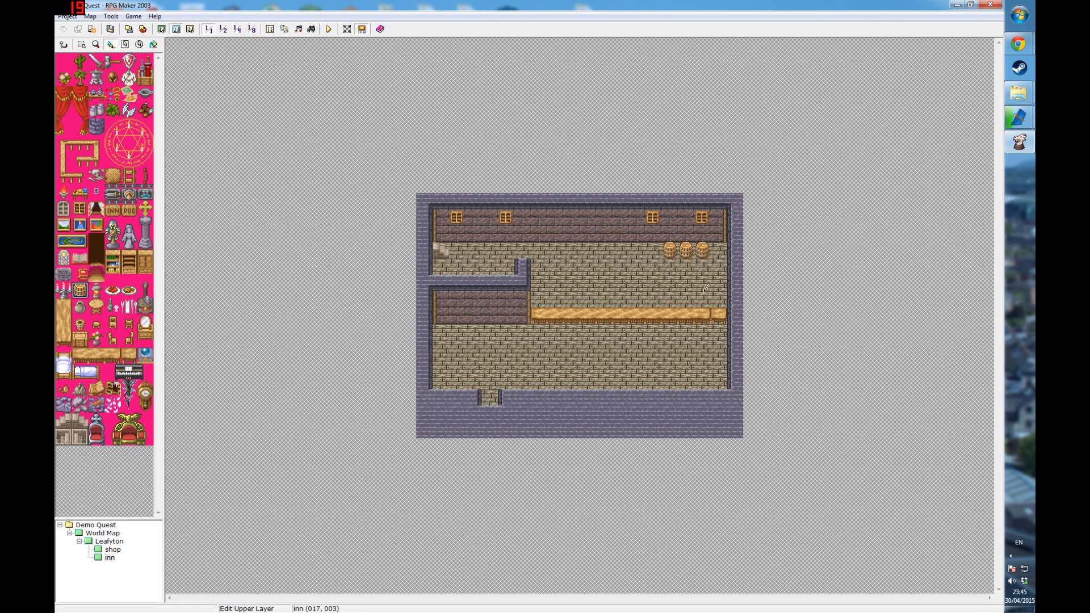
Place two small tables in the inn's front area, each with a chair facing it on both sides.
left_click(130, 352)
left_click(685, 364)
left_click(538, 363)
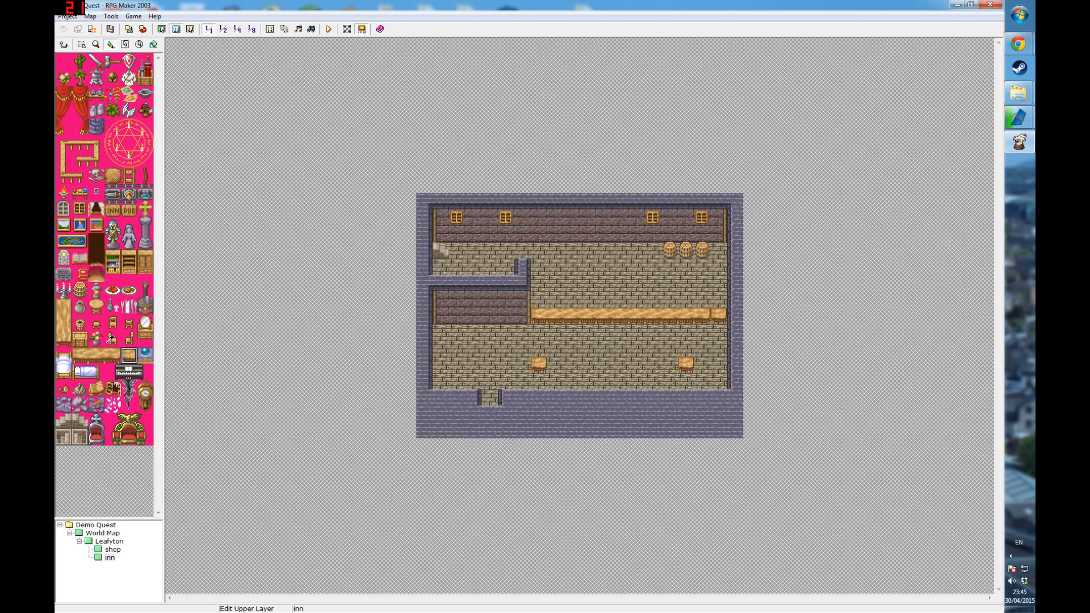
left_click(113, 339)
left_click(521, 363)
left_click(685, 363)
key("ctrl+z")
left_click(670, 361)
left_click(129, 336)
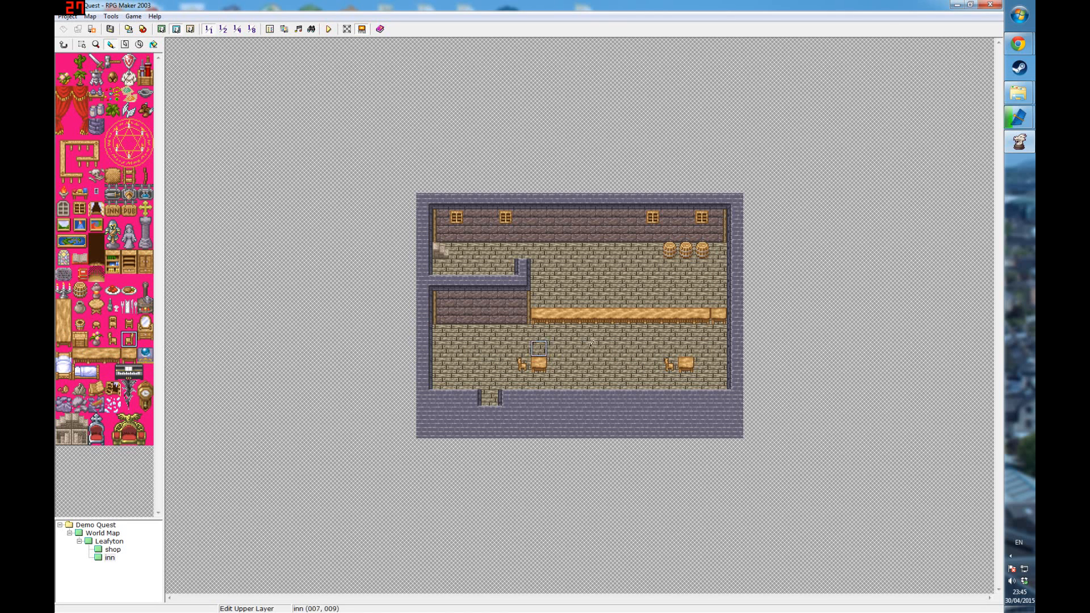
left_click(555, 363)
left_click(702, 363)
Place two filled bookshelves side by side against the inner brick wall, starting in its corner.
left_click_drag(113, 257, 116, 270)
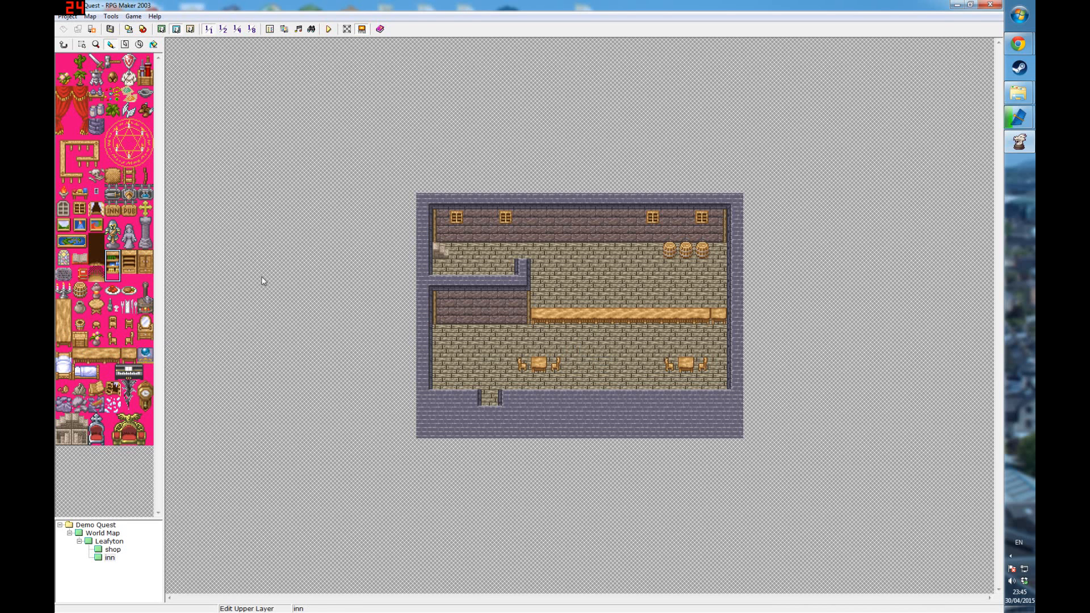
left_click(449, 309)
left_click(442, 311)
Place the piano against the inner brick wall beside the bookshelves, leaving a one-tile gap.
left_click_drag(113, 372, 145, 372)
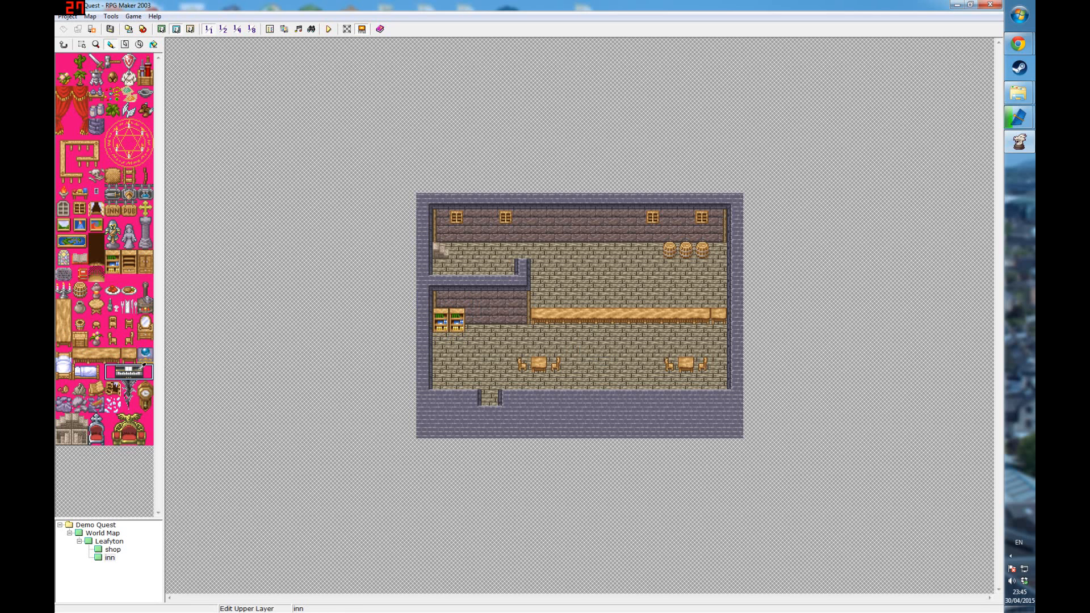
left_click(481, 318)
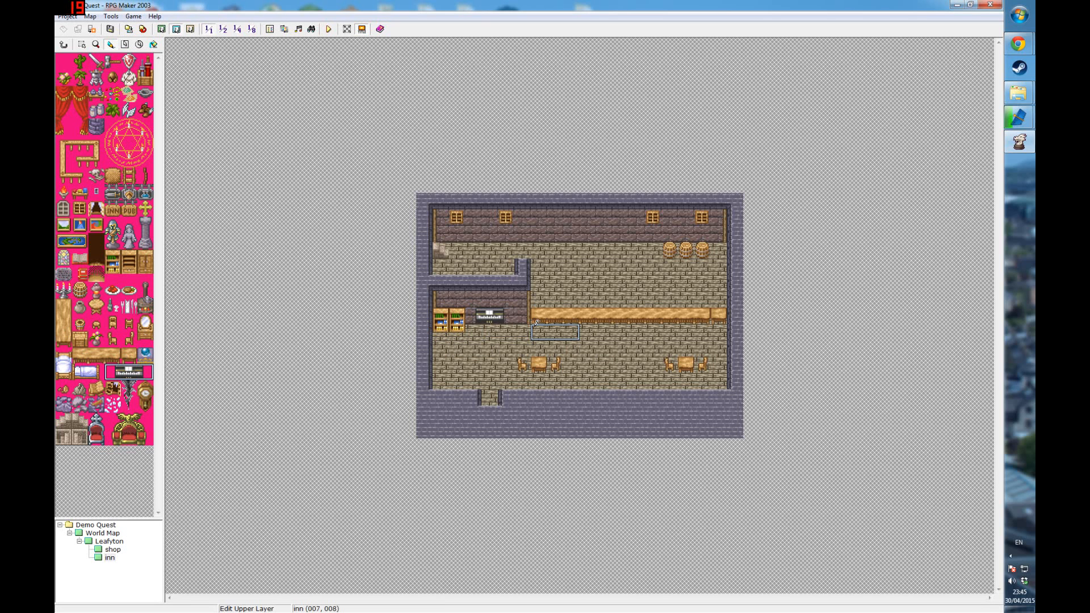
key("ctrl+z")
left_click(482, 326)
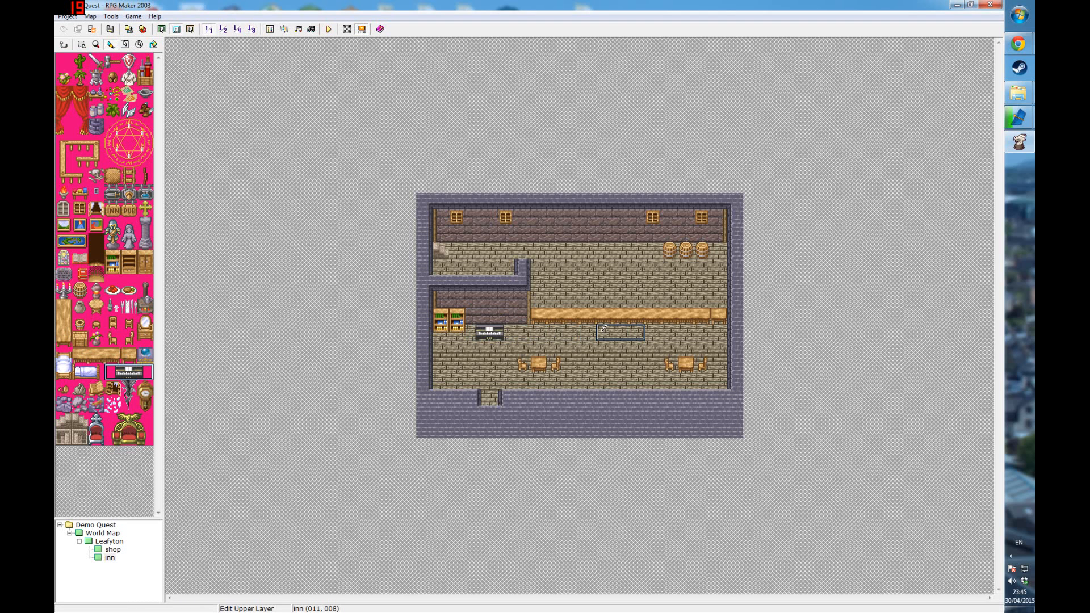
key("ctrl+z")
left_click(482, 316)
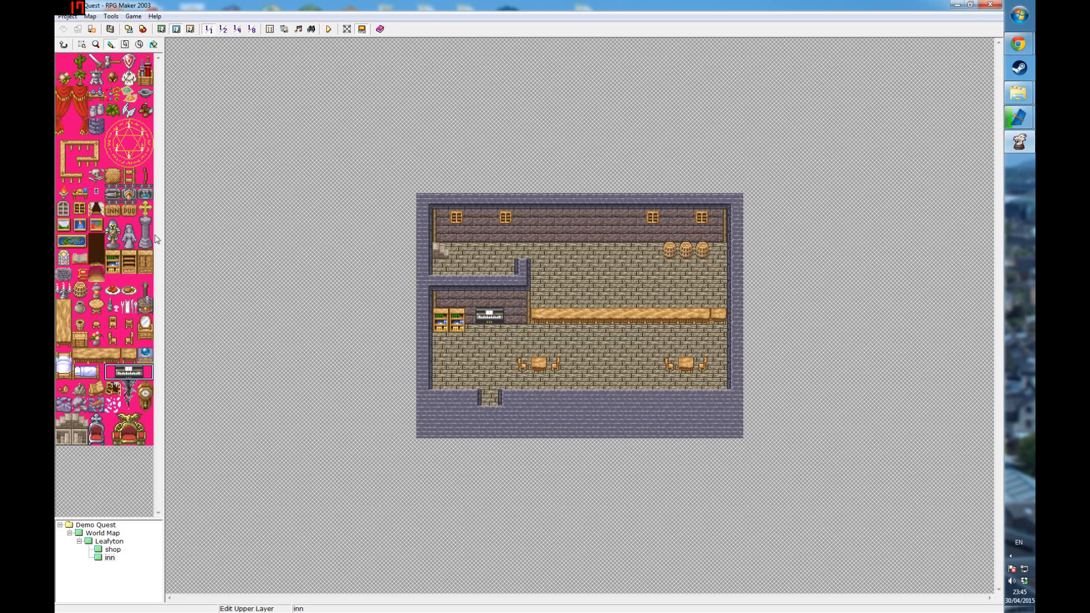
Place the two-tile-high pendulum clock on the upper brick wall between the two pairs of windows.
left_click_drag(145, 389, 146, 404)
left_click(603, 218)
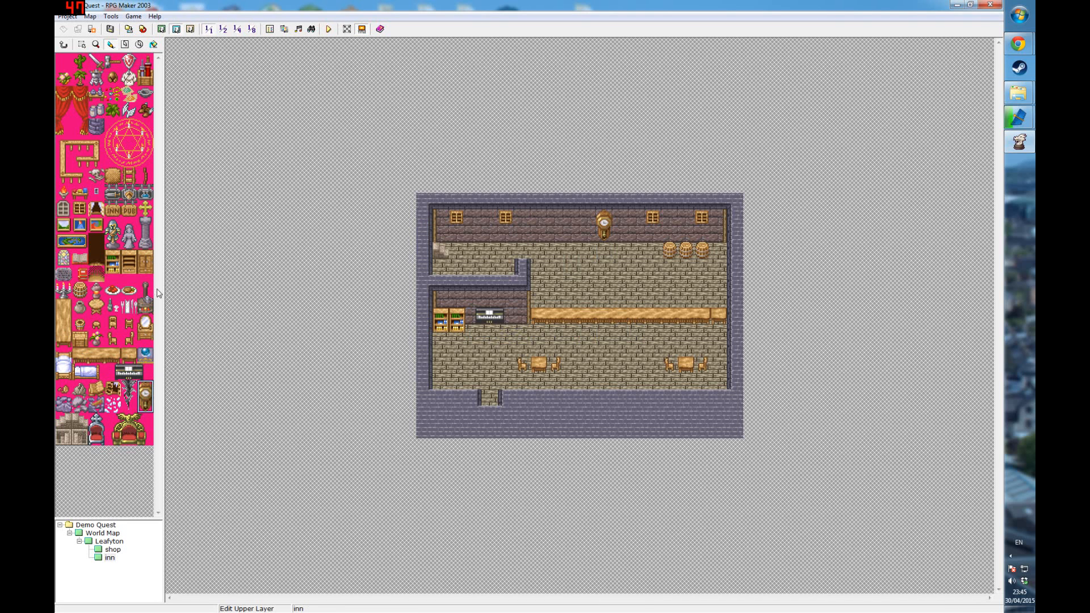
left_click(63, 61)
left_click(161, 29)
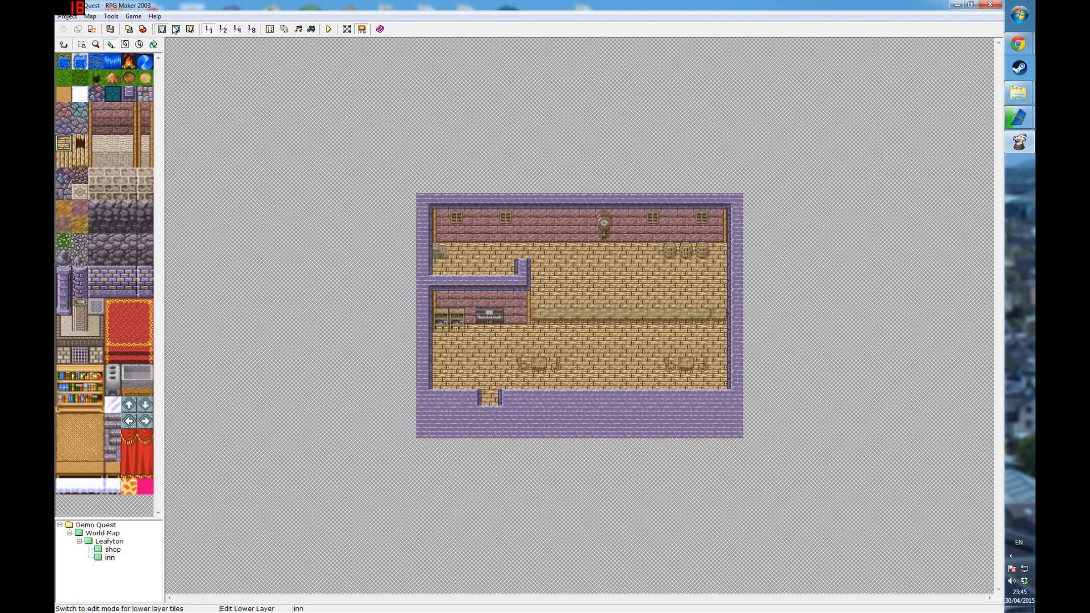
Create an event just below the inn's doorway at (004, 013) with its trigger set to Player Touch.
left_click(191, 29)
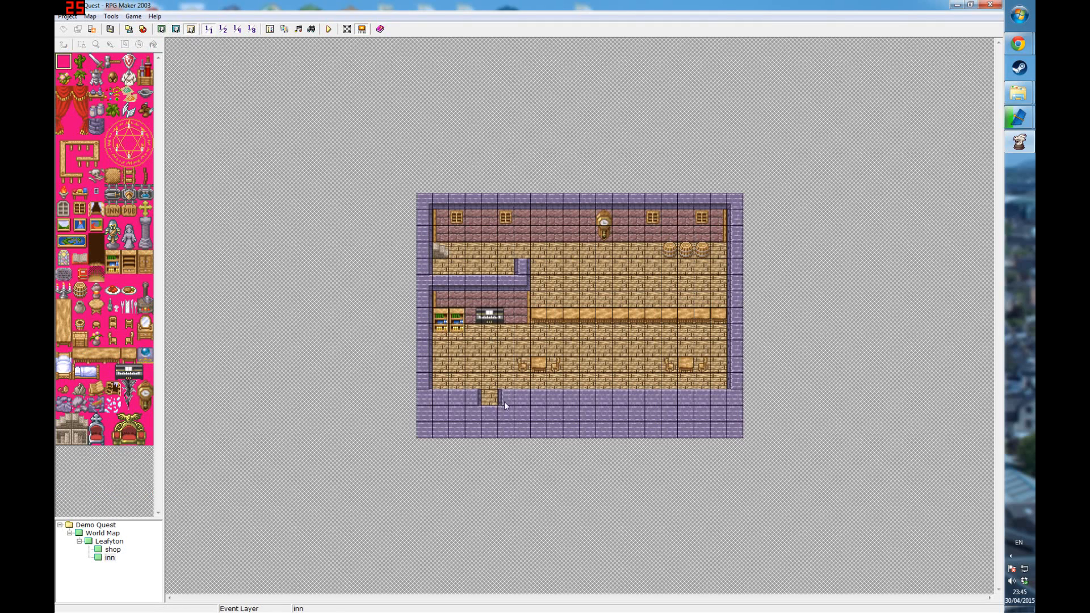
double_click(488, 410)
left_click(456, 344)
left_click(414, 361)
Add a Transfer Player command to the exit event leading to Leafyton (029,013) with the direction retained, and save the event.
right_click(534, 232)
left_click(534, 232)
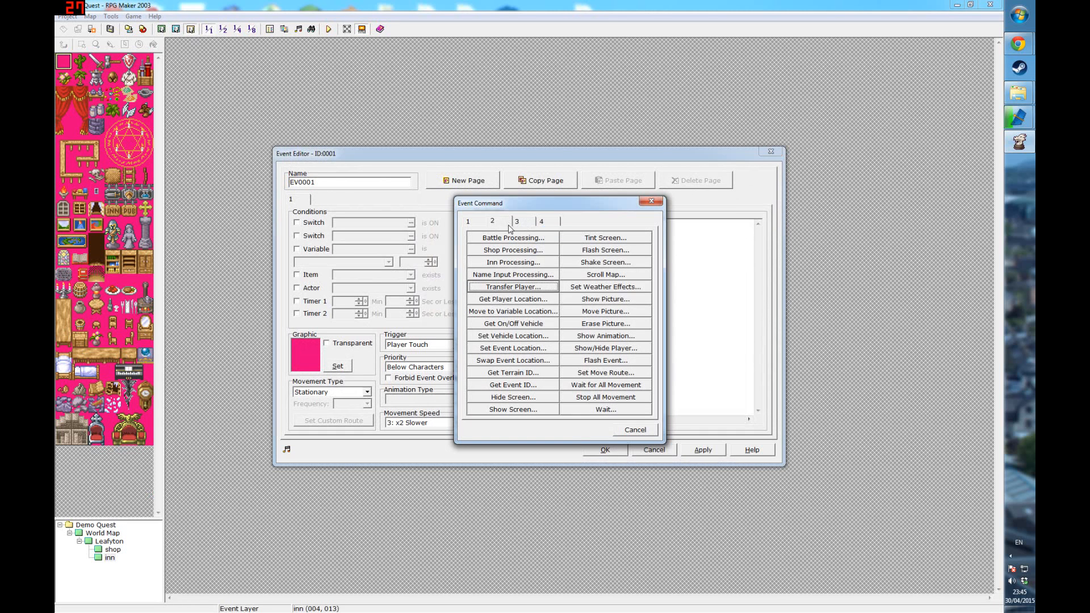
left_click(529, 288)
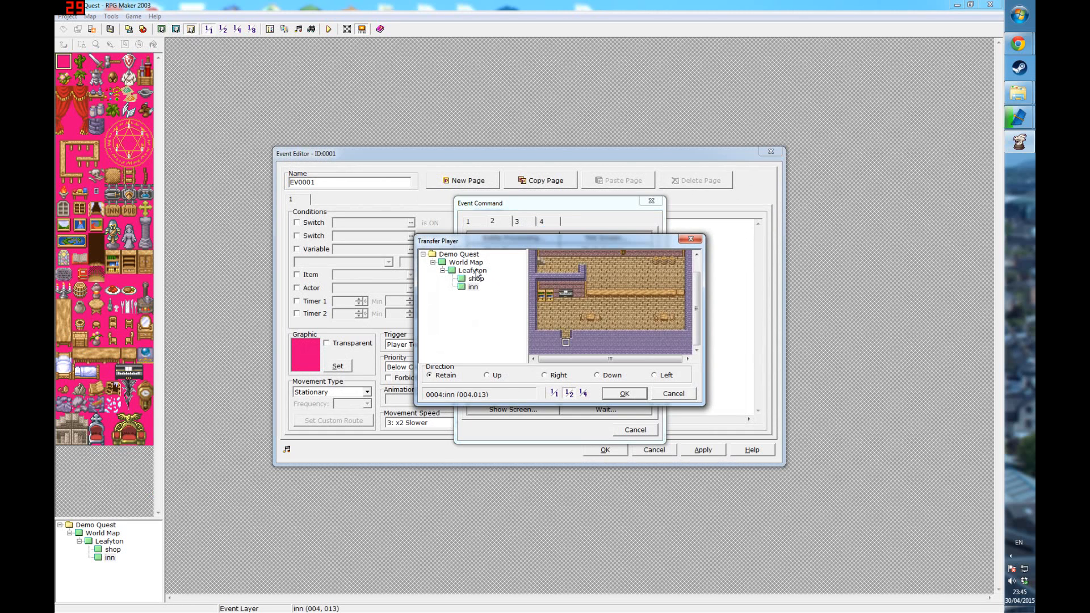
left_click(475, 271)
left_click_drag(598, 358, 652, 359)
left_click_drag(695, 280, 696, 289)
double_click(647, 319)
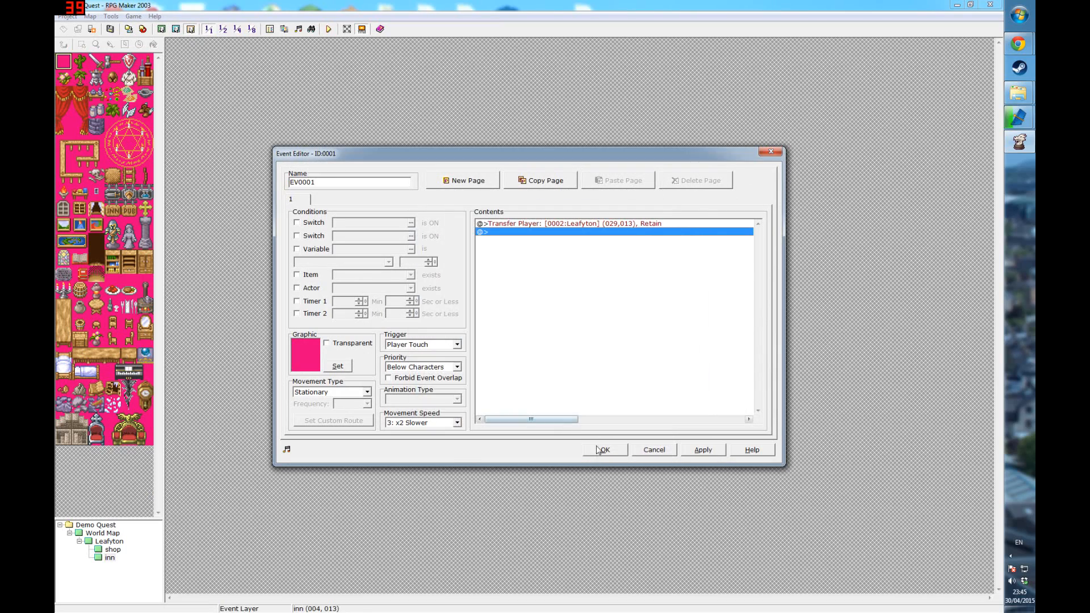
left_click(605, 449)
Create an event on the inn's door in Leafyton at (029, 012) with trigger Player Touch and priority Same as Characters.
left_click(120, 542)
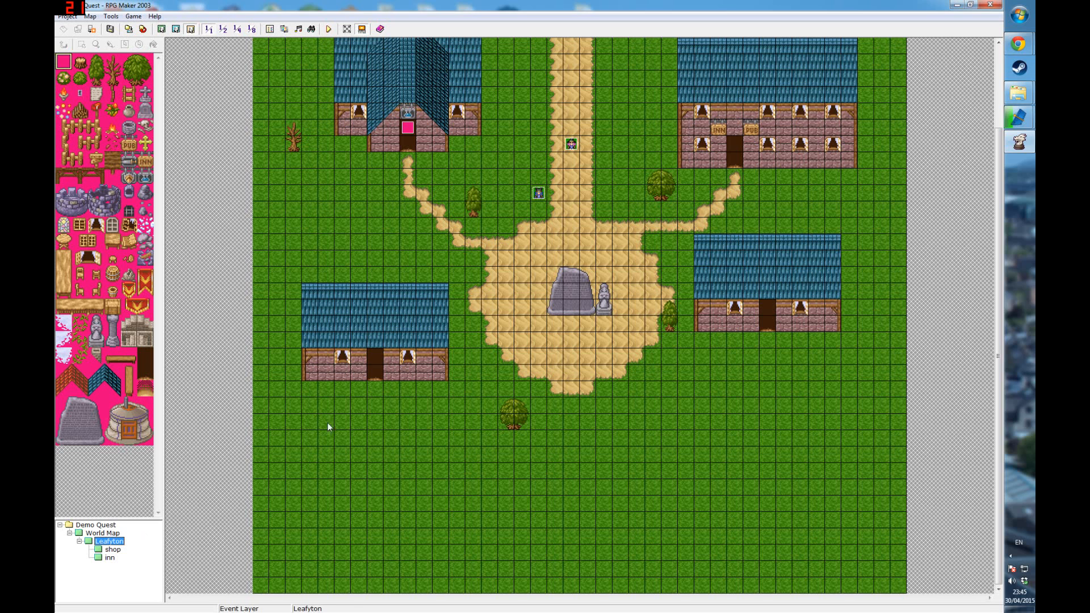
double_click(735, 144)
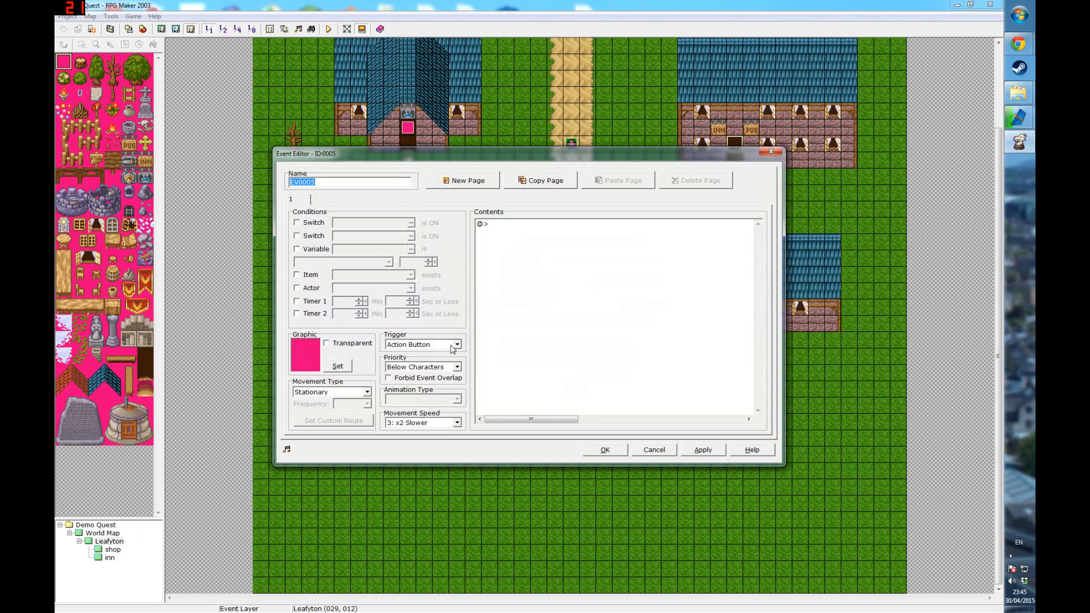
left_click(454, 344)
left_click(420, 361)
left_click(457, 366)
left_click(420, 381)
Add a Transfer Player command to the inn door event leading to the inn map's doorway tile, and save the event.
double_click(527, 225)
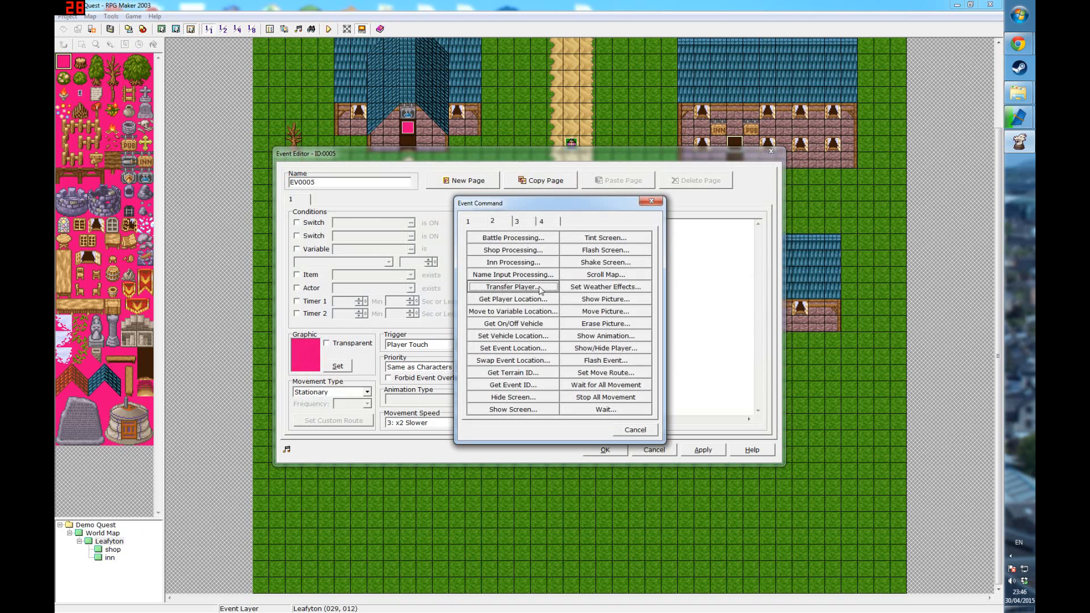
left_click(543, 286)
left_click(473, 287)
left_click(566, 350)
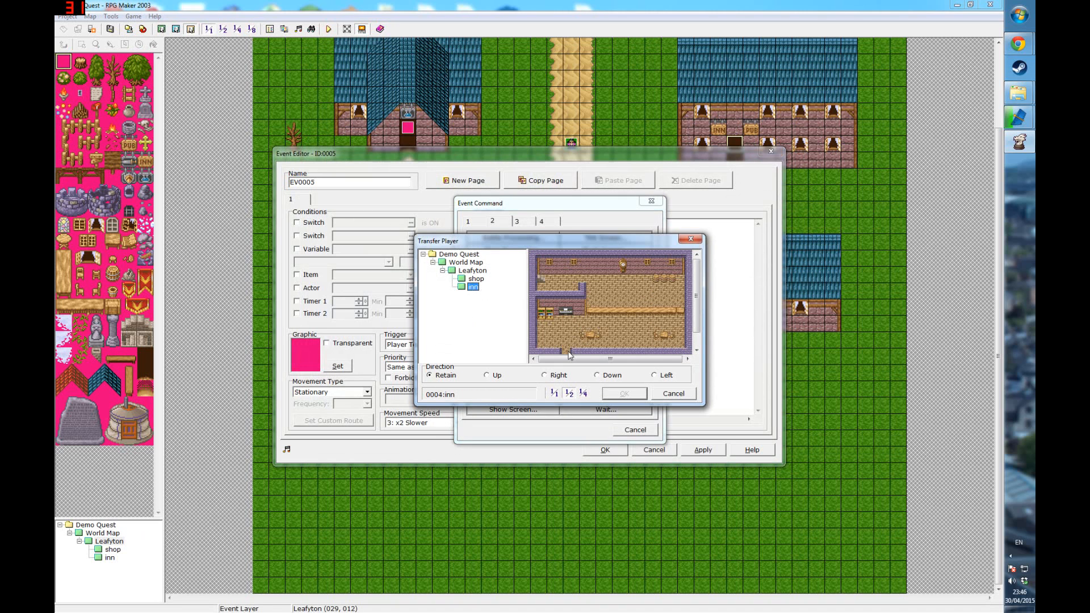
left_click(623, 392)
left_click(605, 450)
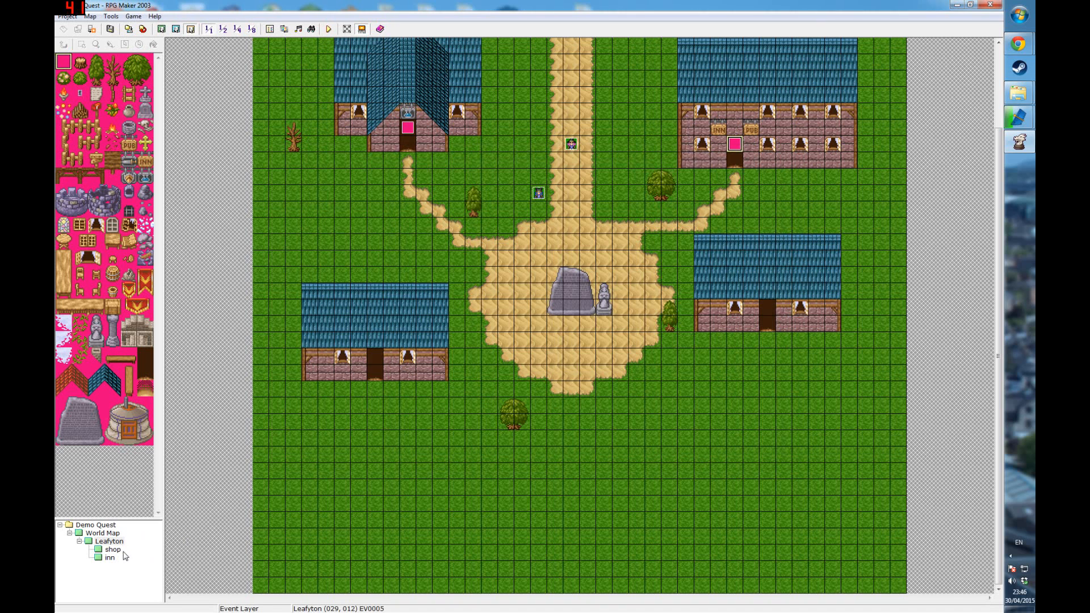
Create an event behind the inn's counter at (012, 006) and name it innkeeper.
left_click(110, 558)
double_click(616, 303)
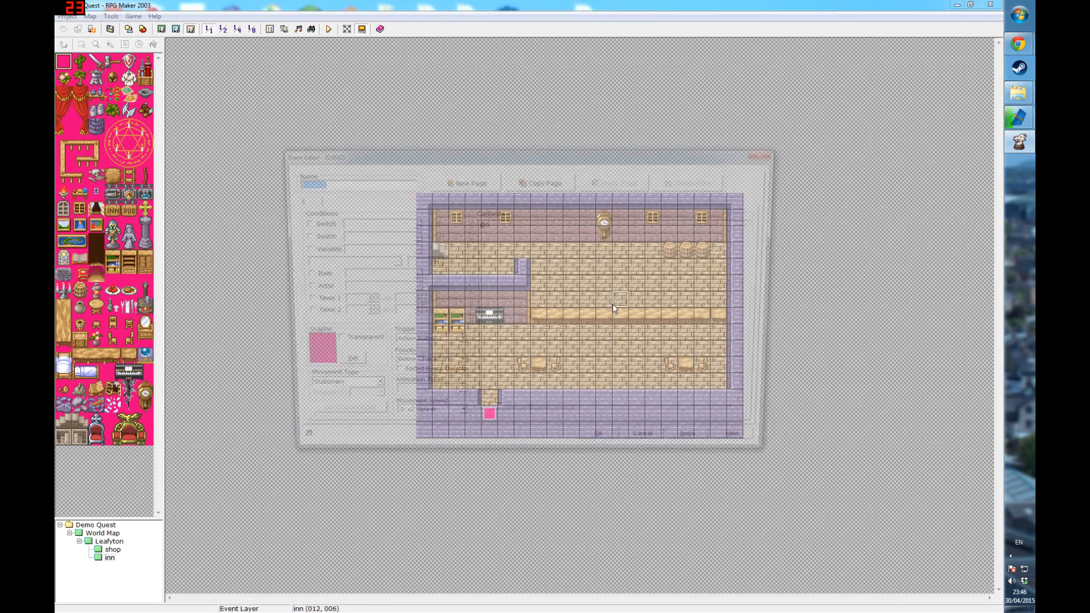
left_click(334, 374)
left_click(489, 385)
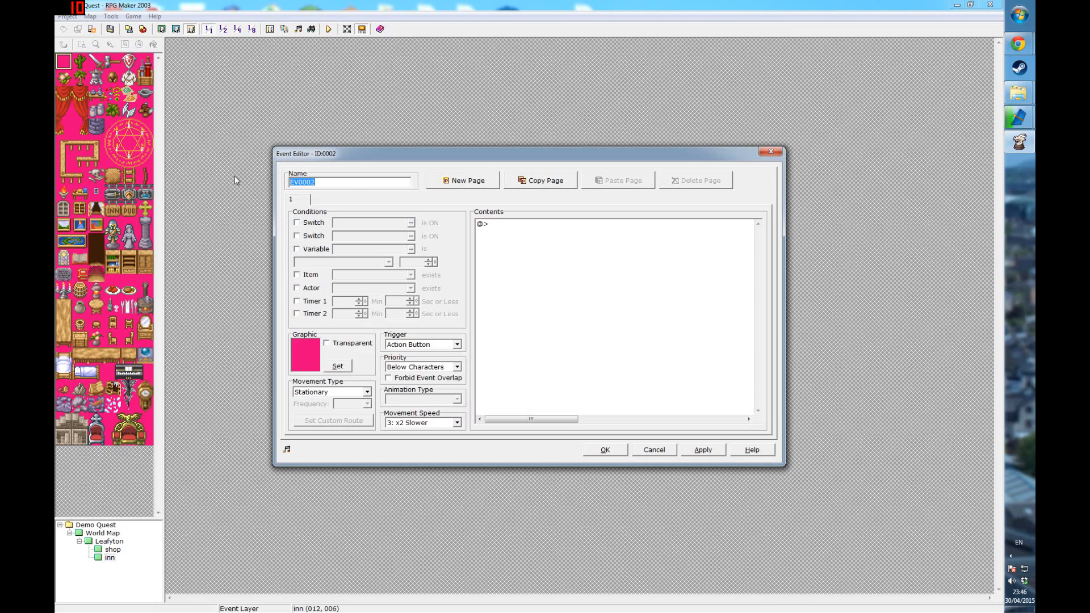
type("innkeeper")
Set the innkeeper's graphic to the woman in the blue dress from the People5 character set.
left_click(338, 366)
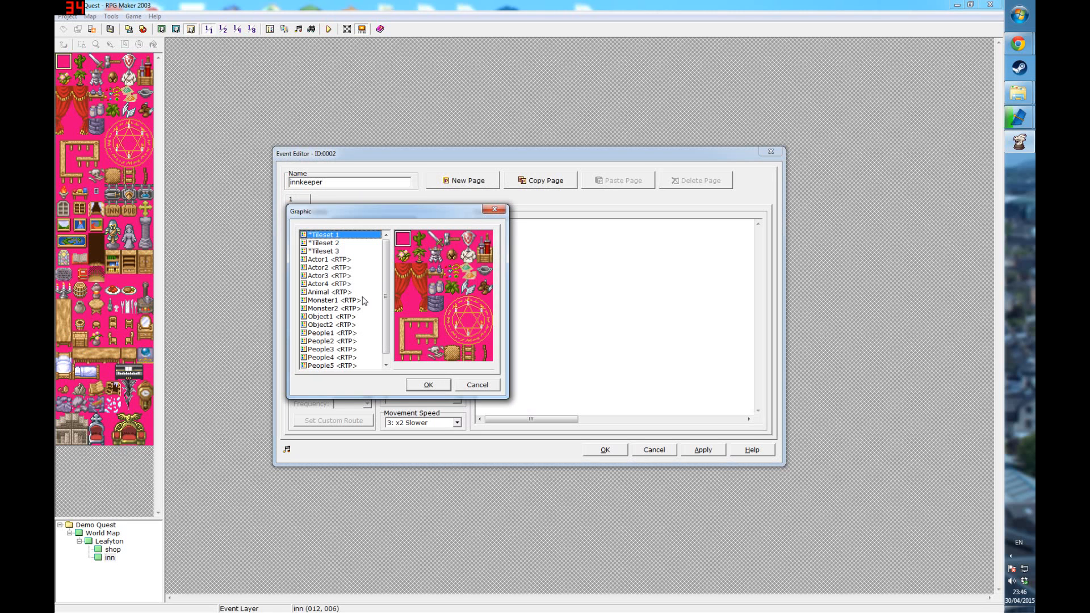
left_click(352, 333)
left_click(353, 348)
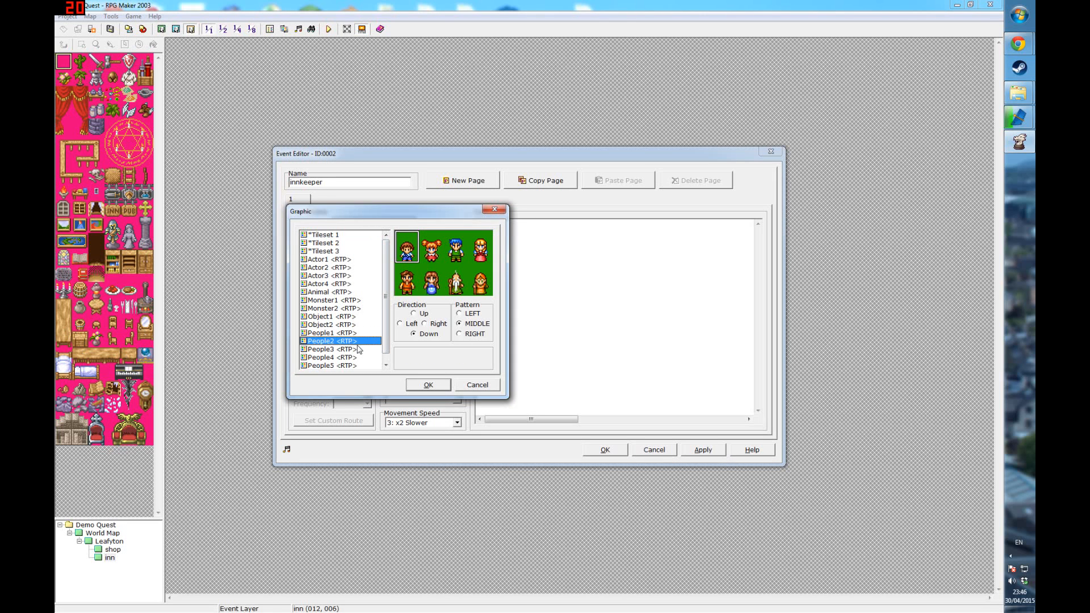
left_click(361, 358)
left_click(363, 365)
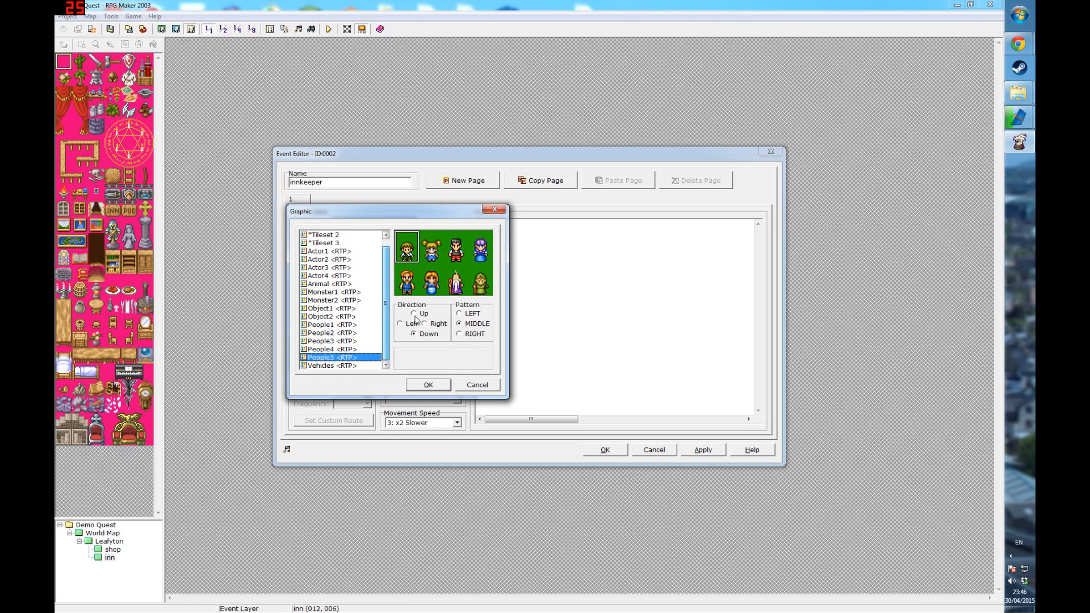
double_click(426, 288)
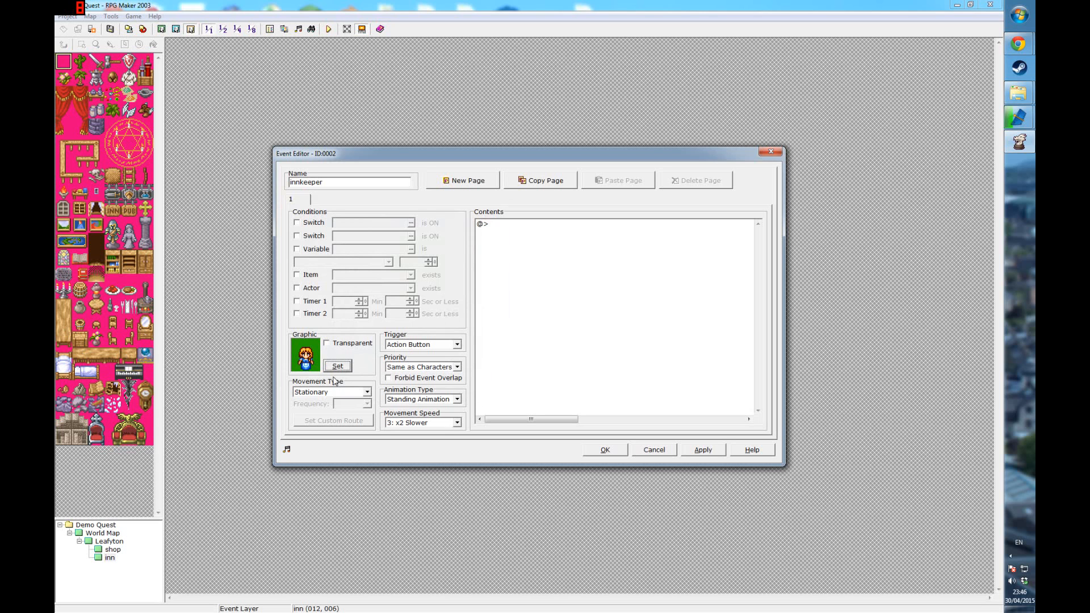
Add a Change Faceset command to the innkeeper event using the last face in the first row of People1.
right_click(560, 223)
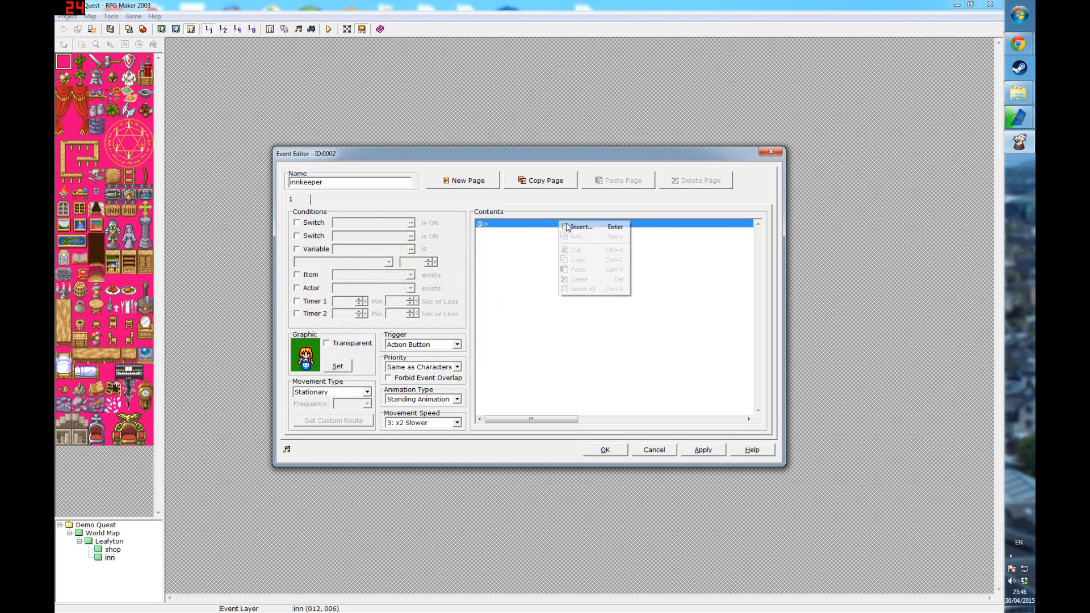
left_click(579, 227)
left_click(478, 222)
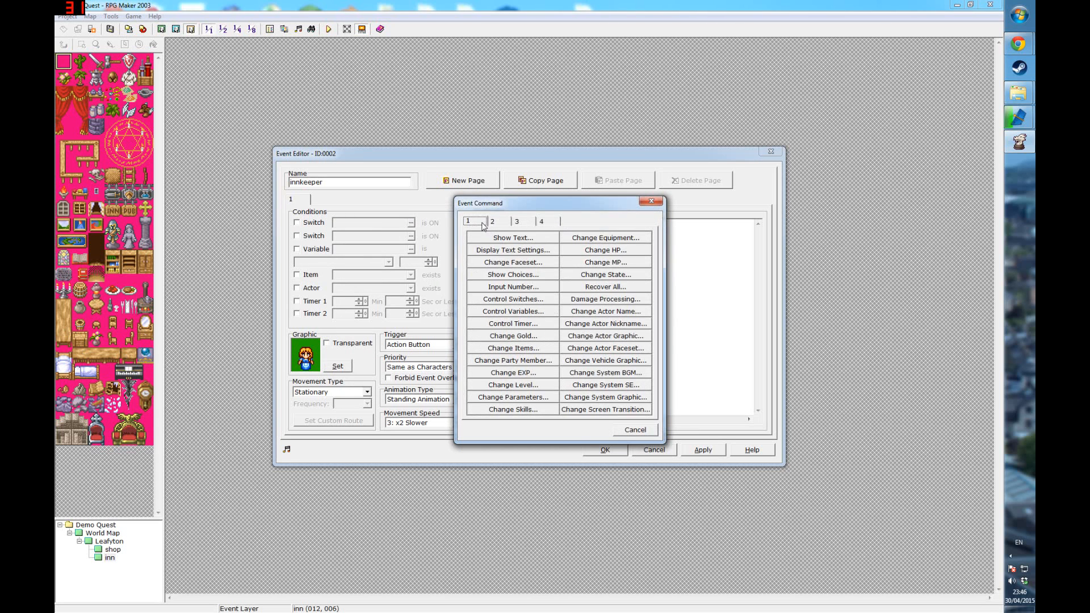
left_click(530, 264)
left_click(536, 322)
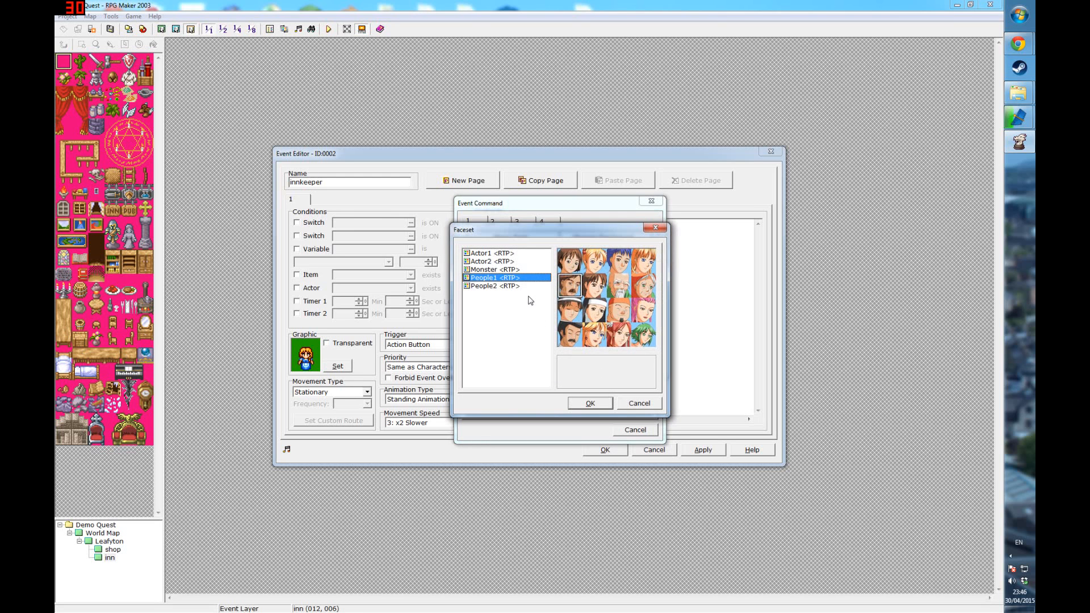
double_click(646, 265)
left_click(493, 364)
Add a Show Text command reading Innkeeper "We have the comfiest beds this side of Exclamation Mark Island!" to the innkeeper event.
right_click(582, 238)
left_click(602, 242)
left_click(544, 238)
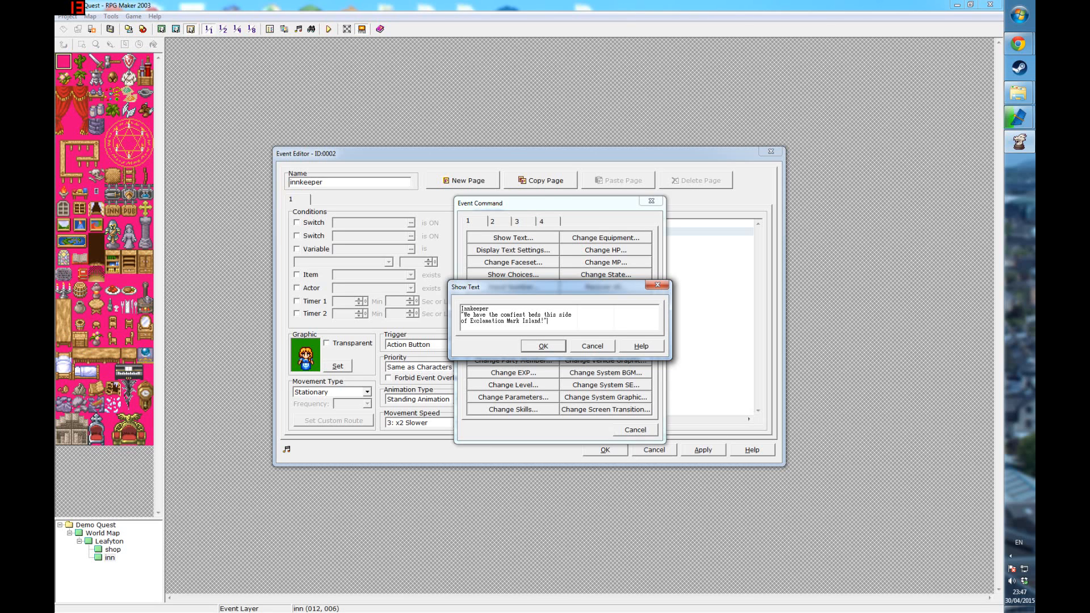
left_click(542, 347)
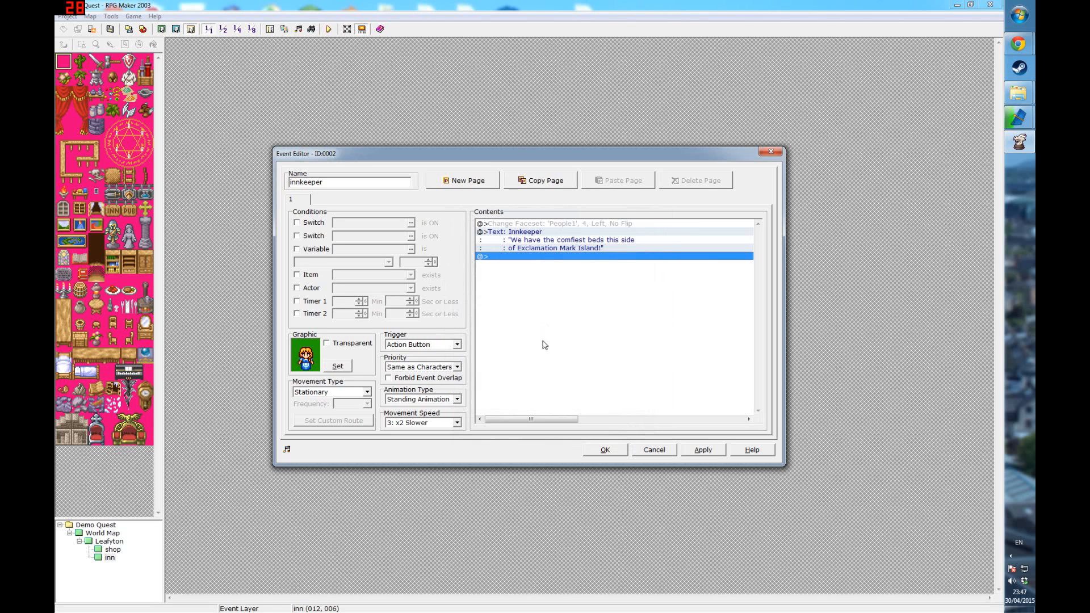
Add an Inn Processing command with message type A and a cost of 20 to the innkeeper event, and save the event.
right_click(568, 263)
left_click(584, 266)
left_click(493, 220)
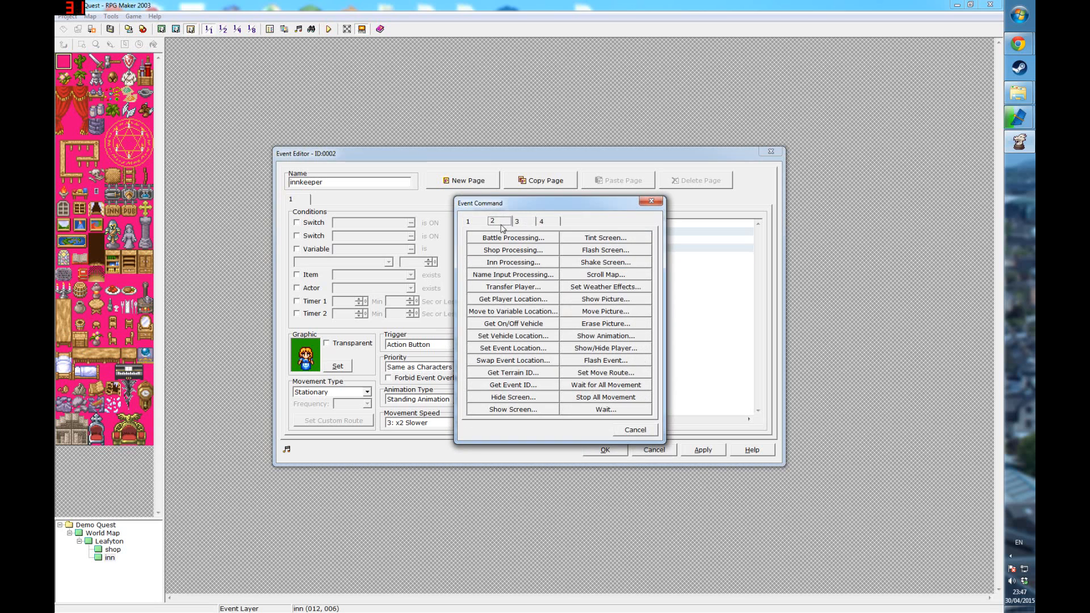
left_click(523, 264)
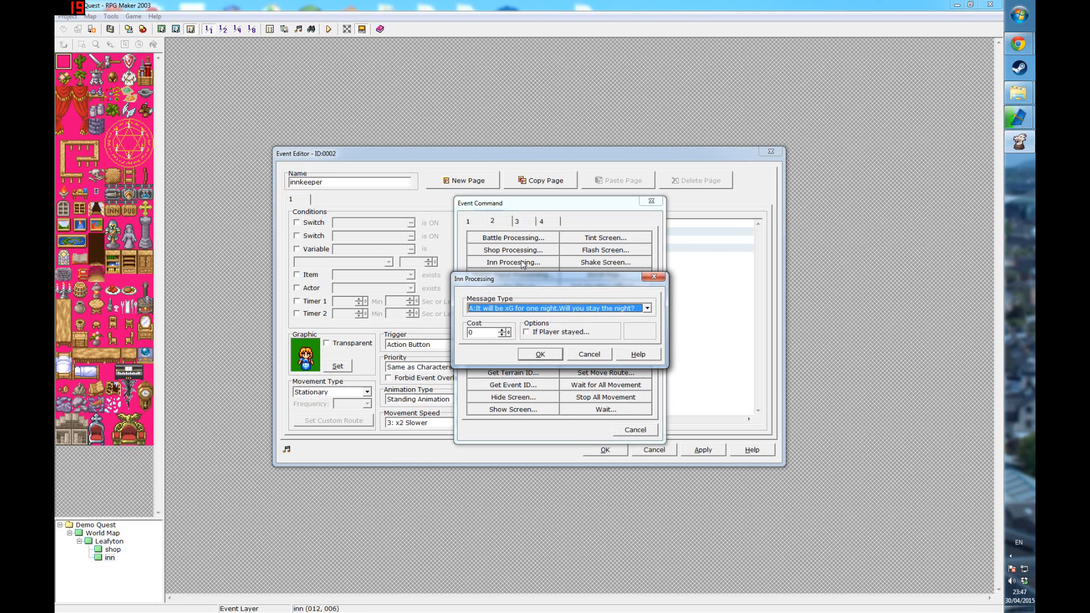
left_click(647, 309)
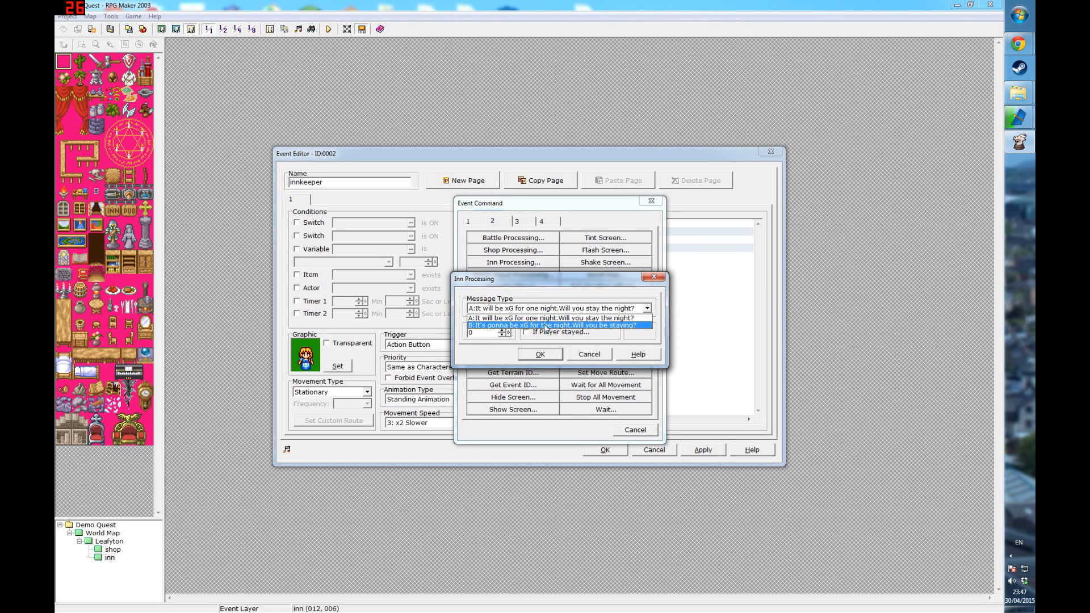
left_click(595, 318)
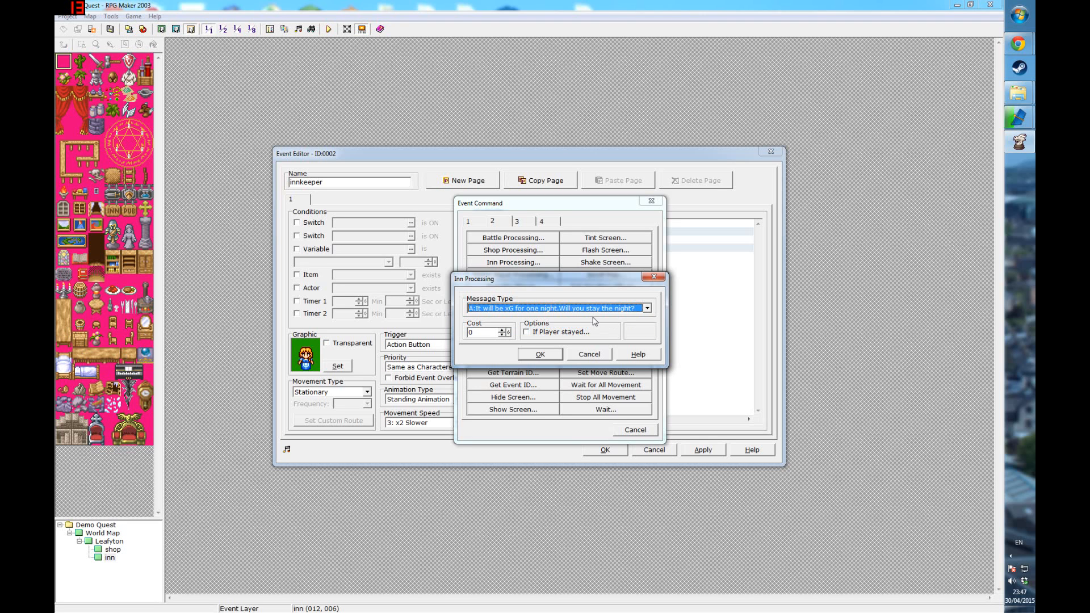
key("Tab")
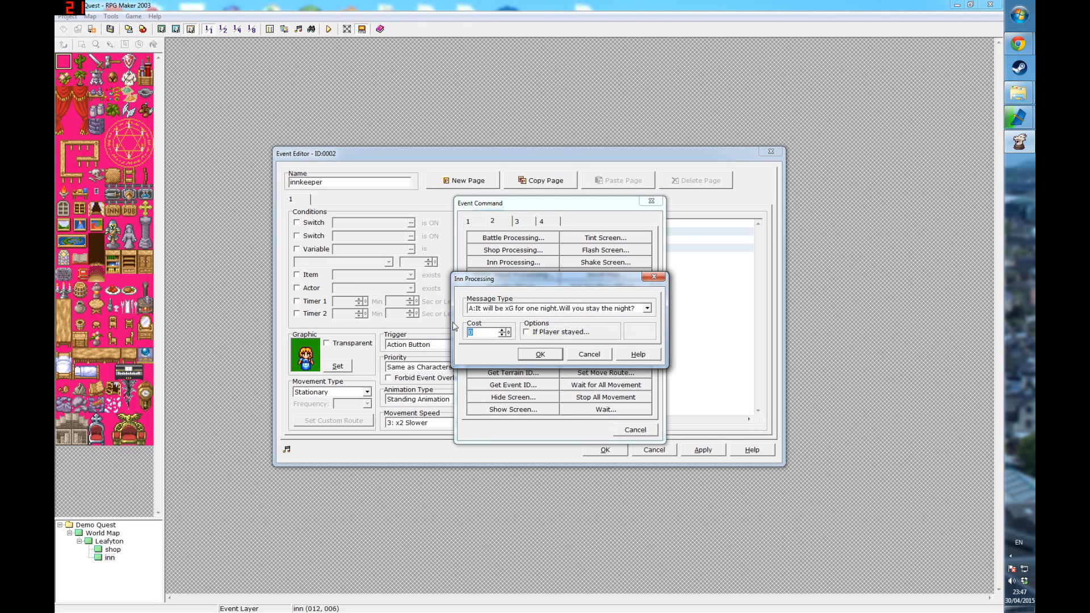
type("20")
left_click(546, 355)
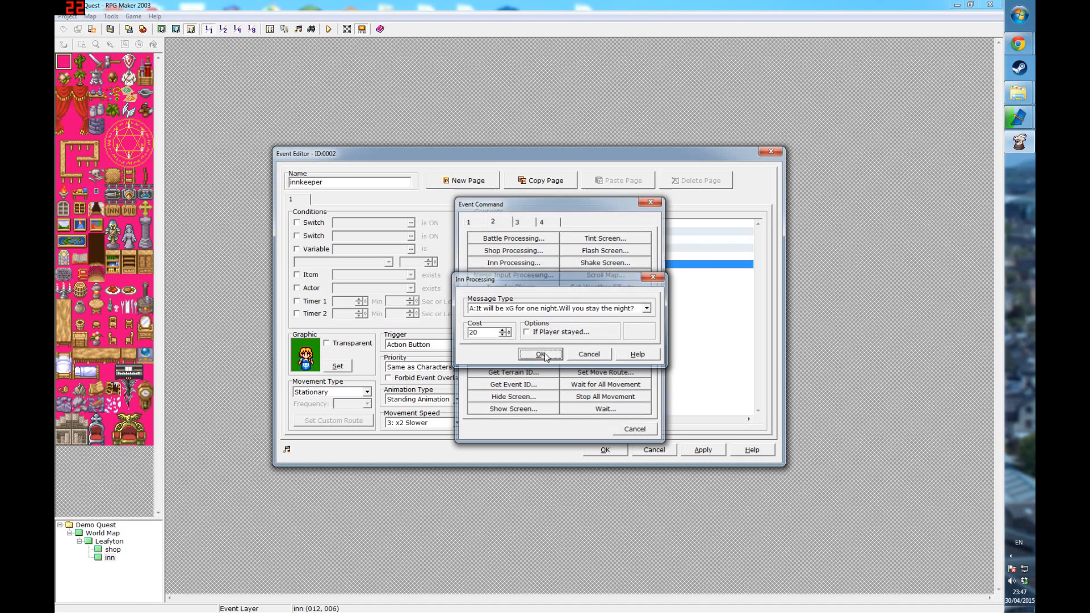
left_click(612, 451)
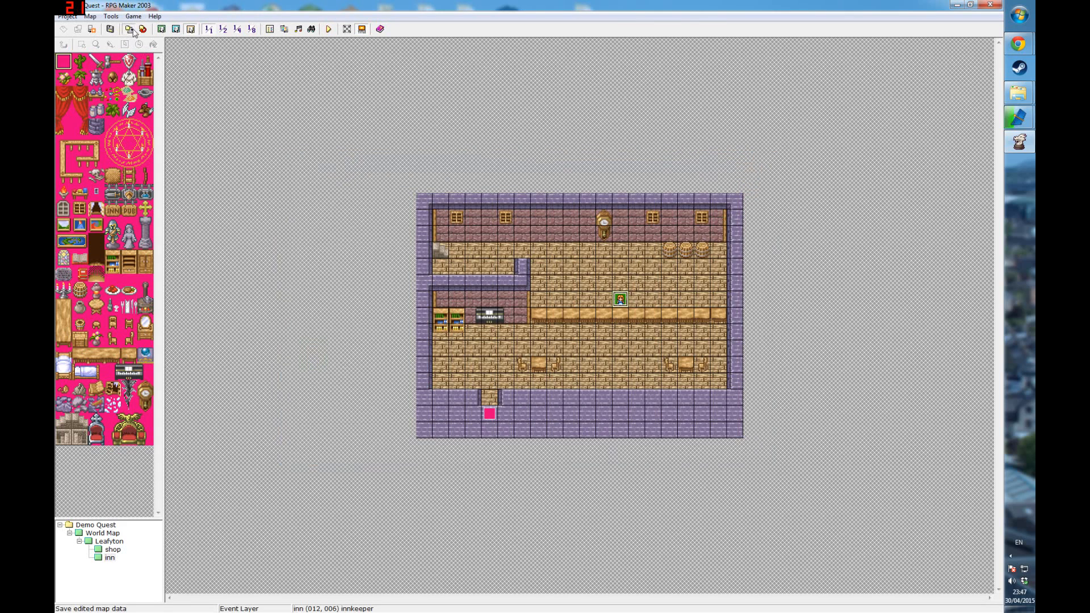
Start a test play with a new game and walk the hero southeast across the world map.
left_click(328, 29)
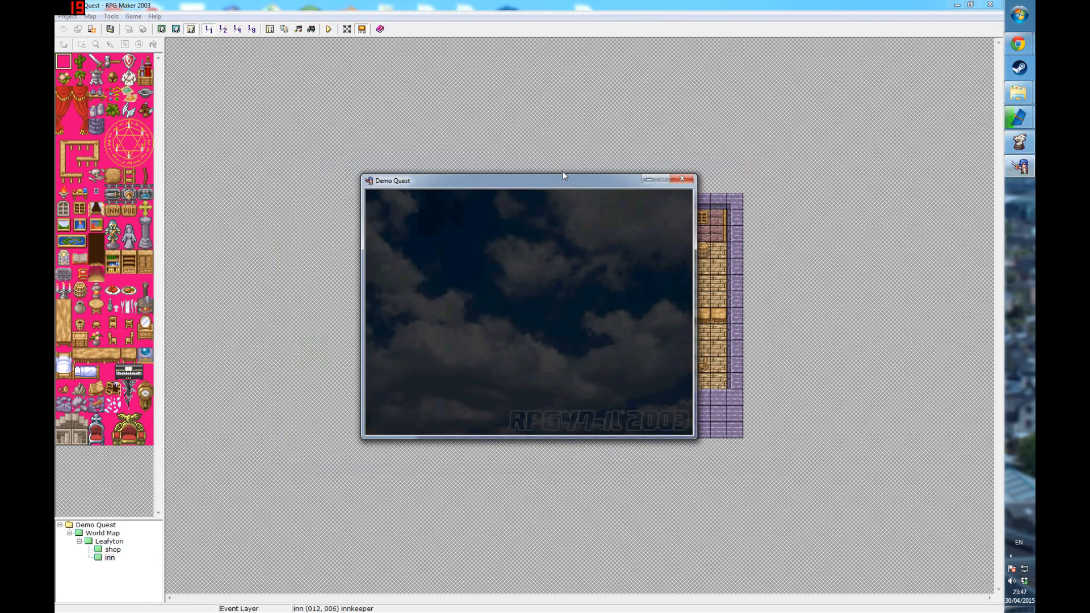
key("Return")
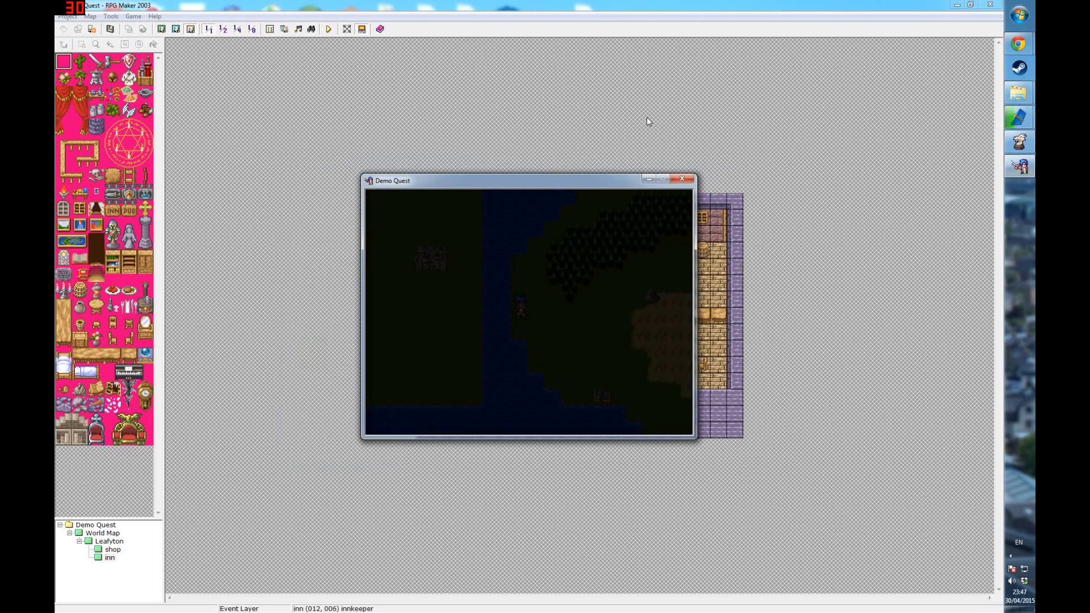
key("Right")
key("Down")
key("Right")
key("Down")
key("Right")
key("Down")
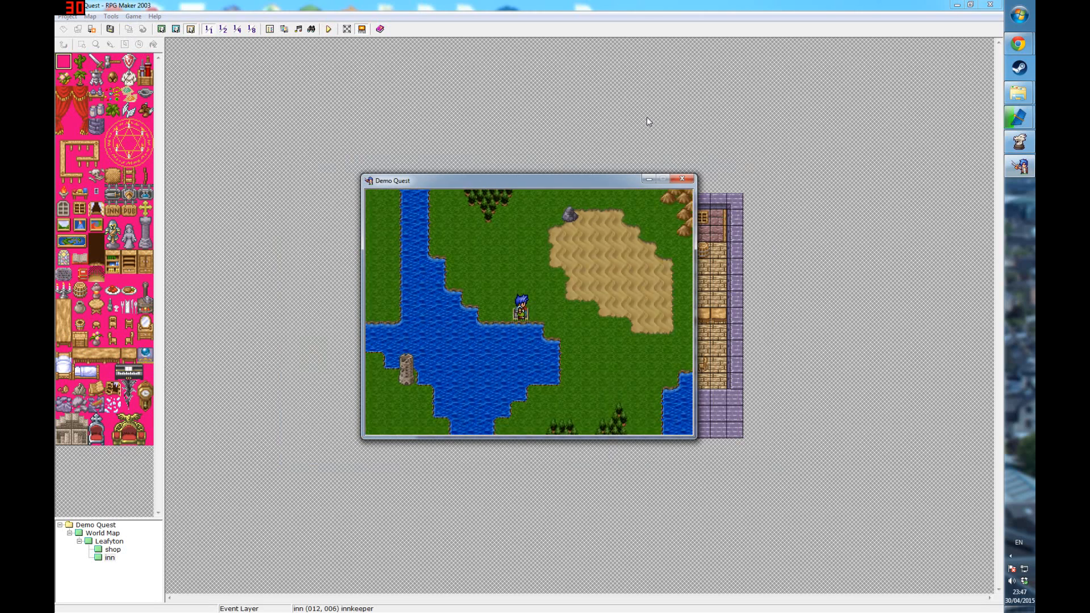
Unequip the lead hero's Club and Leather Armor in the game's equipment menu, and return to the map.
key("Escape")
key("Down")
key("Down")
key("Return")
key("Return")
key("Return")
key("Return")
key("Down")
key("Down")
key("Return")
key("Return")
key("Escape")
key("Down")
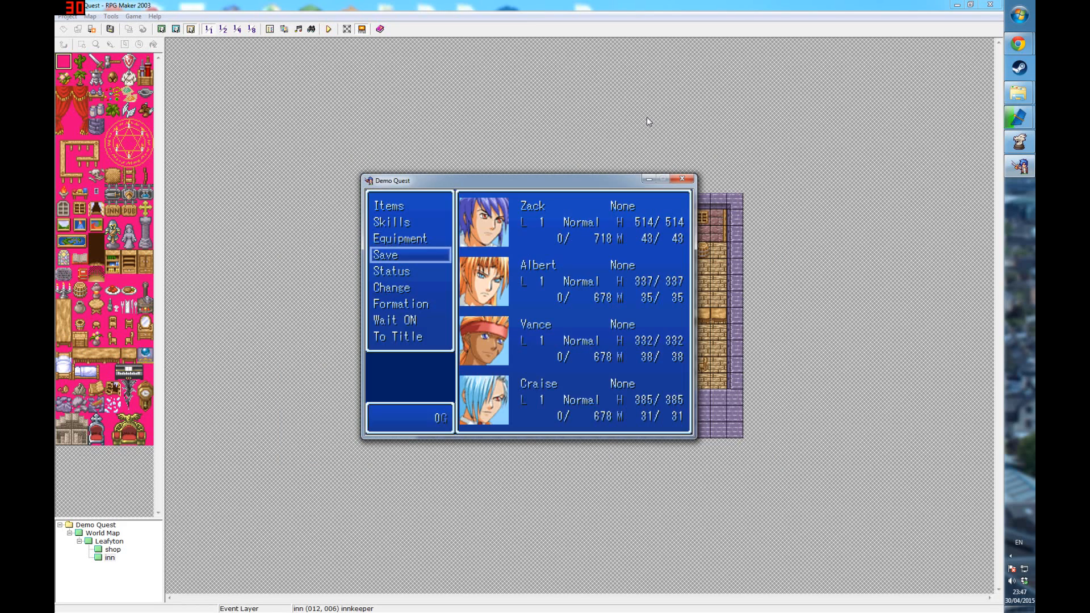
key("Escape")
Walk the hero into Leafyton, enter the shop and talk to the shopkeeper.
key("Down")
key("Left")
key("Down")
key("Down")
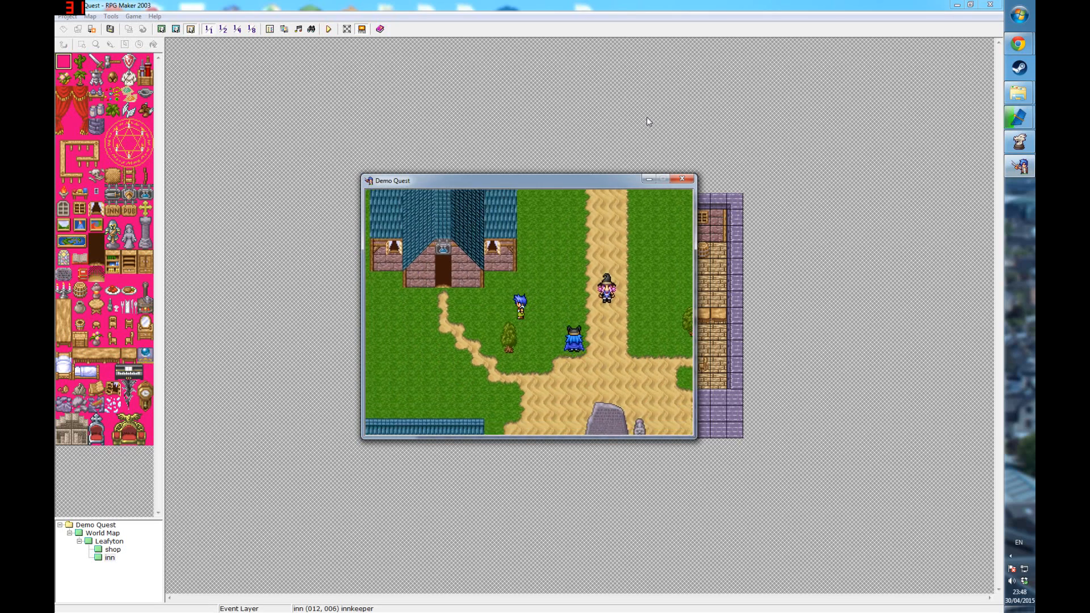
key("Left")
key("Up")
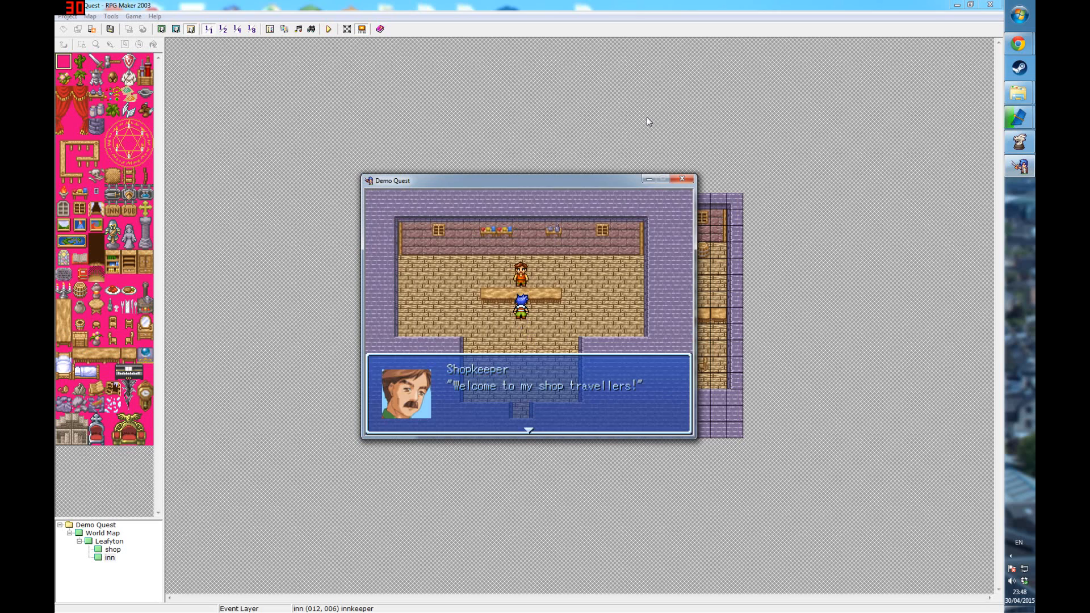
Sell the Club and Leather Armor to the shopkeeper, and close the shop.
key("Return")
key("Down")
key("Return")
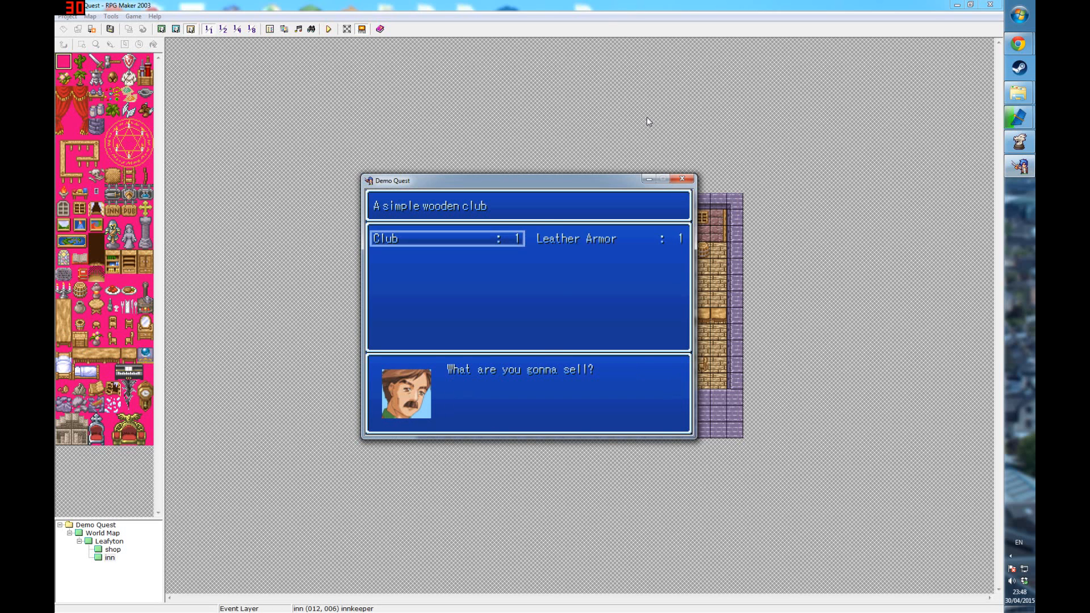
key("Return")
key("Return")
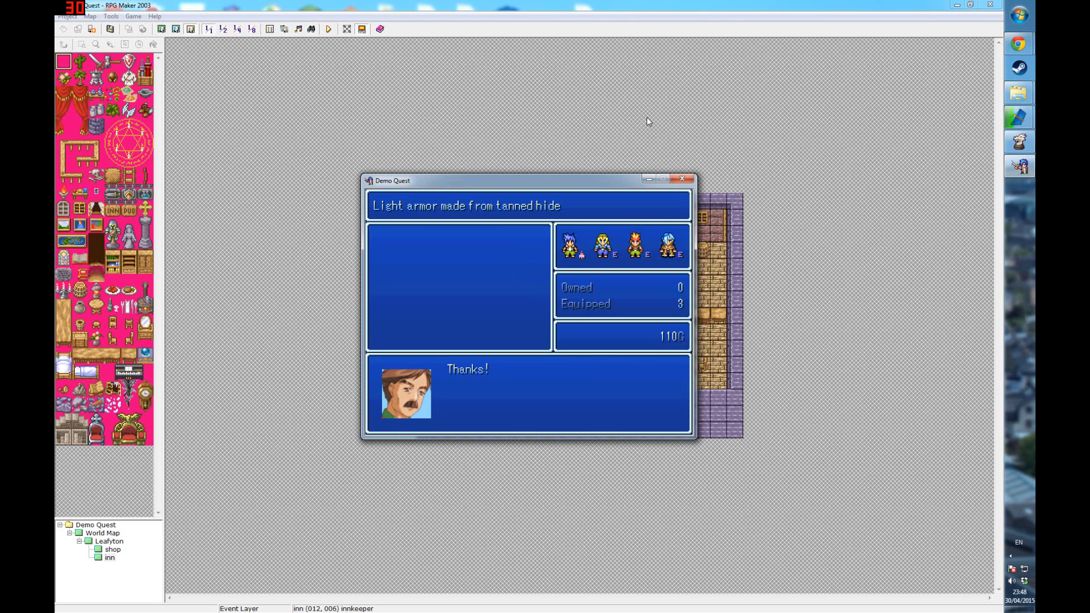
key("Escape")
key("Escape")
Leave the shop, cross the town to the inn and walk up to the counter facing the innkeeper.
key("Down")
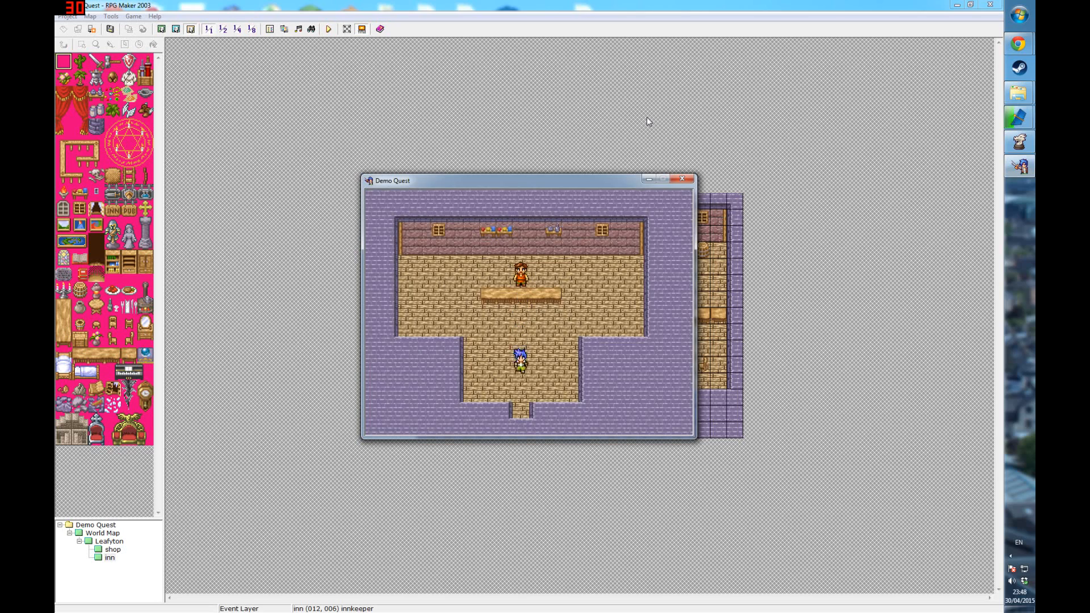
key("Right")
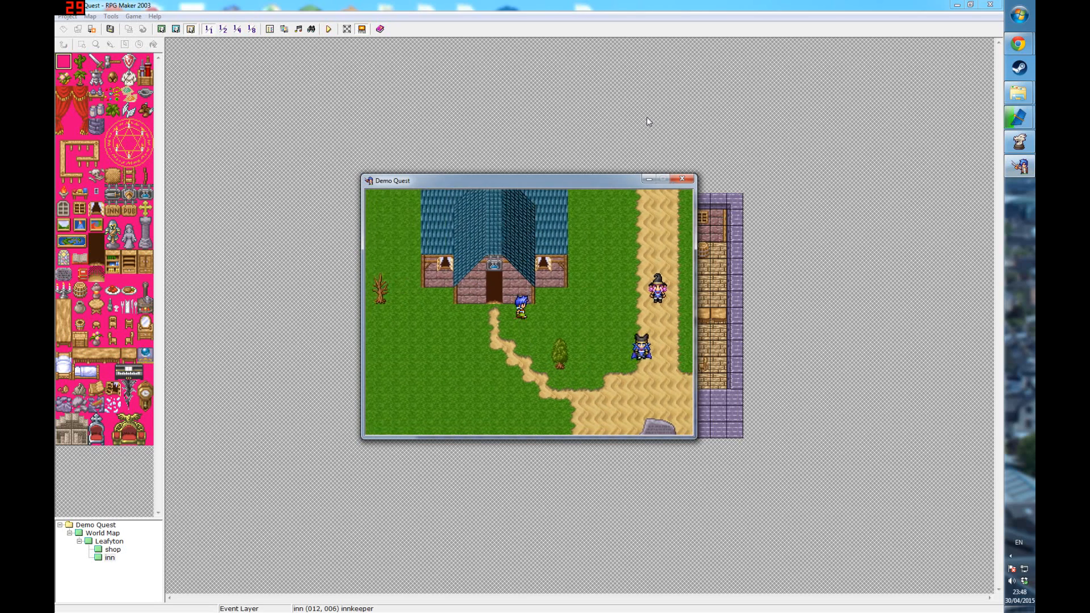
key("Up")
key("Up")
key("Right")
key("Up")
key("Right")
key("Up")
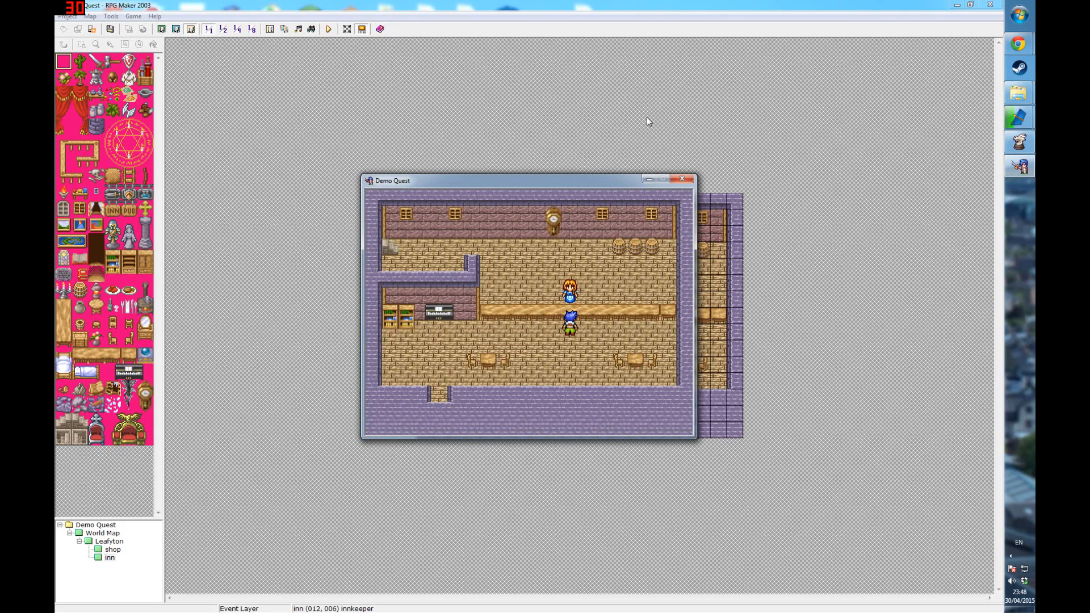
Talk to the innkeeper and choose to stay the night to test the inn event.
key("Return")
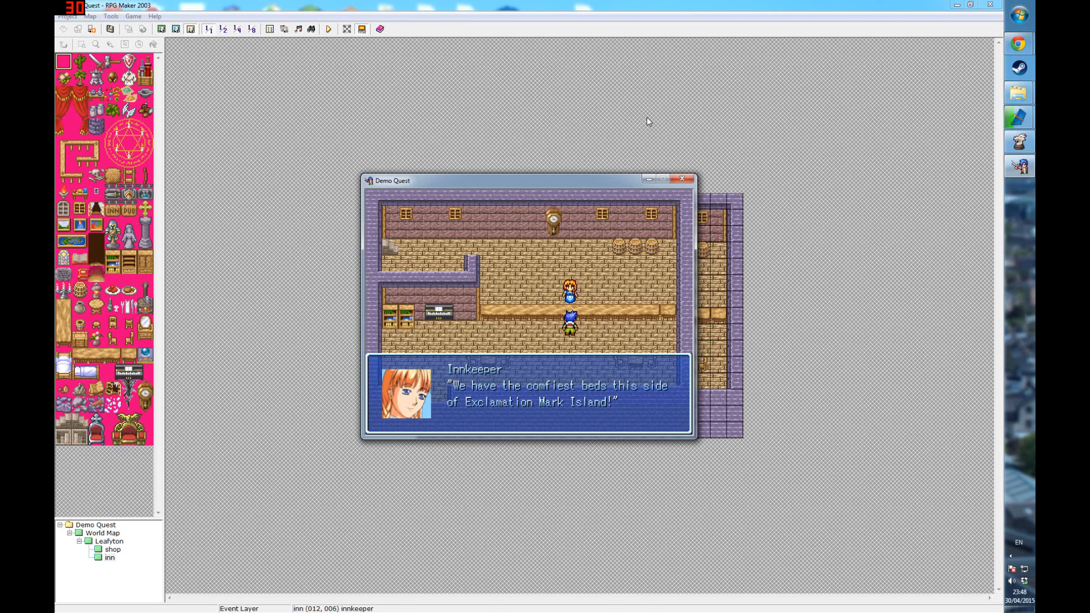
key("Return")
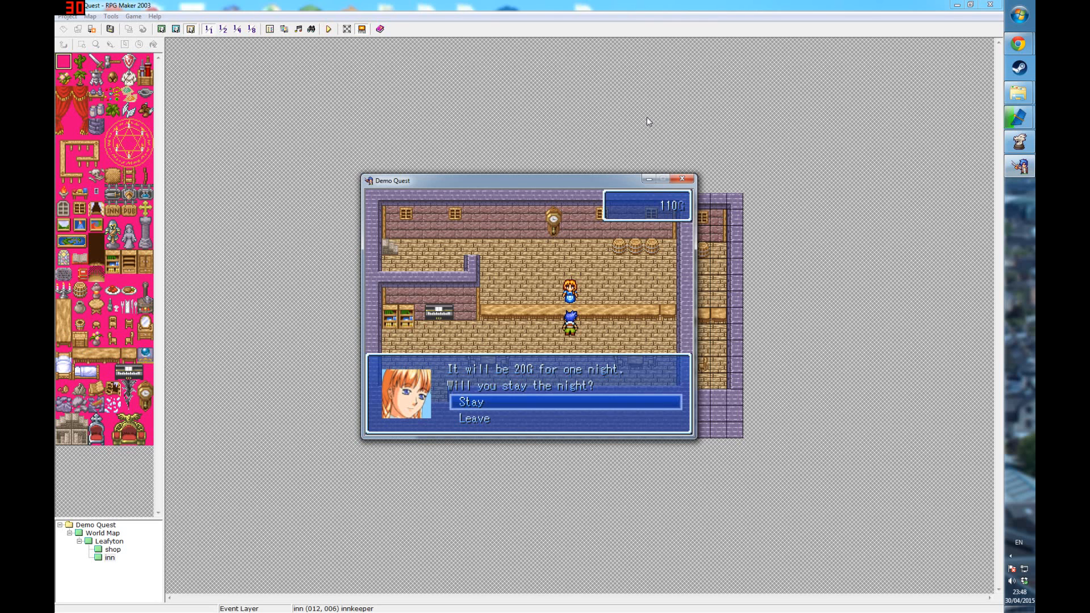
key("Return")
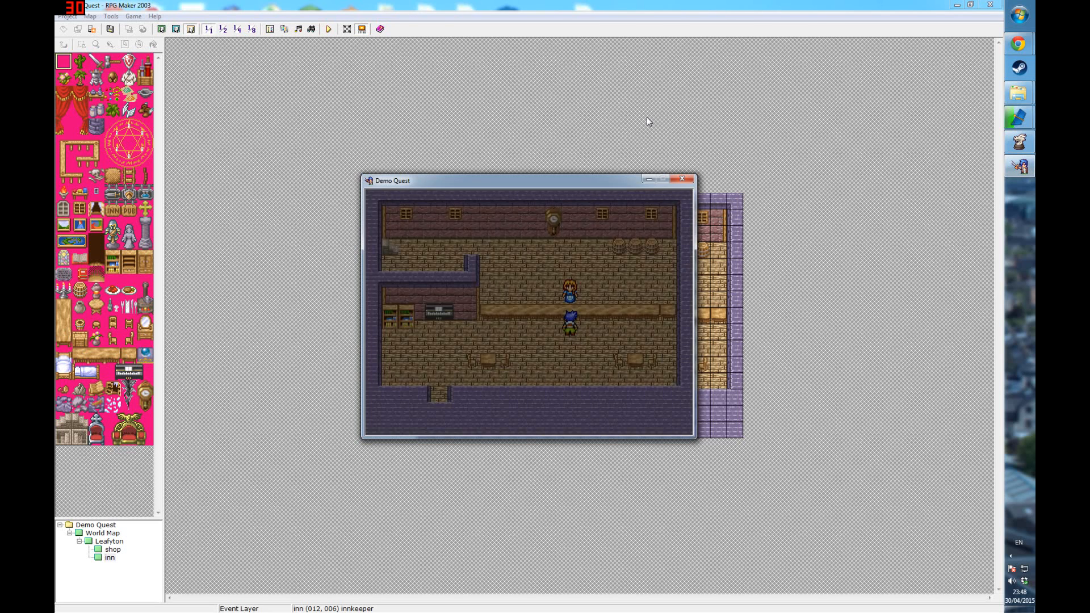
Walk the hero out through the inn's doorway to test the transfer back to Leafyton.
key("Down")
key("Left")
key("Down")
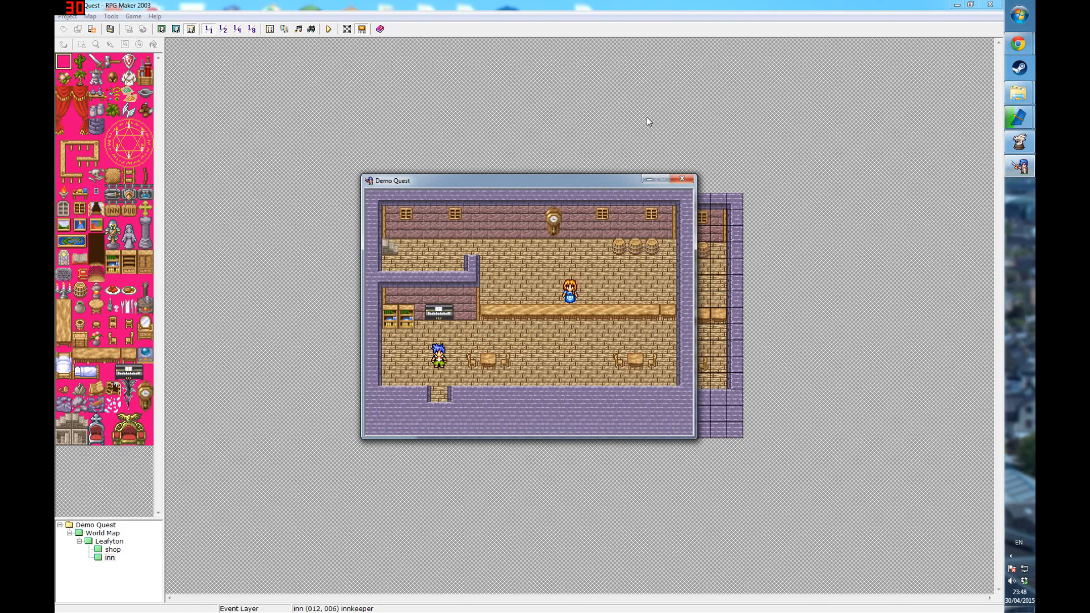
key("Down")
key("Down")
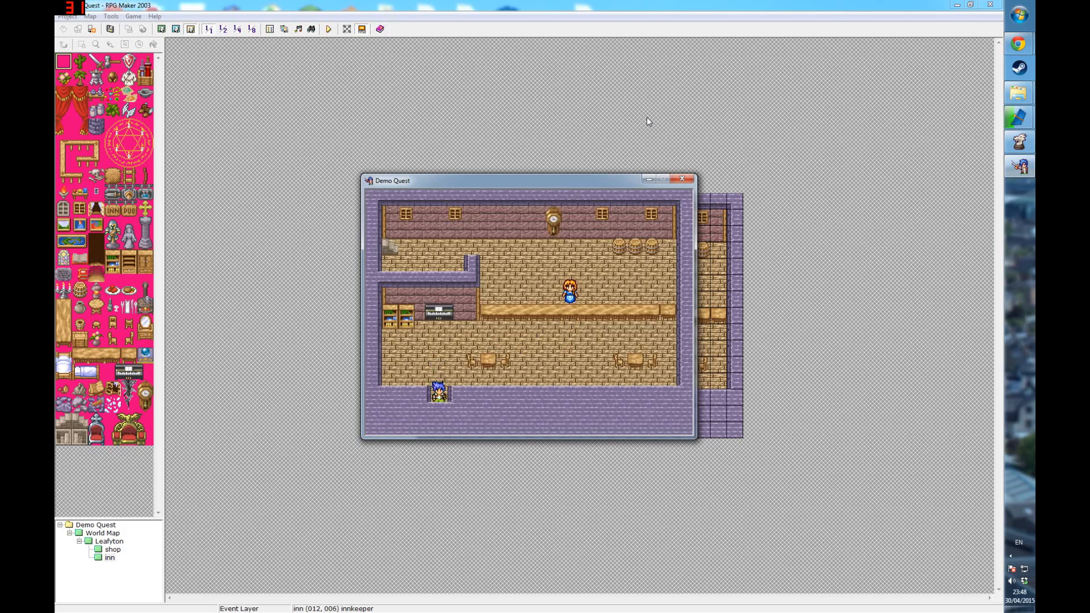
key("Down")
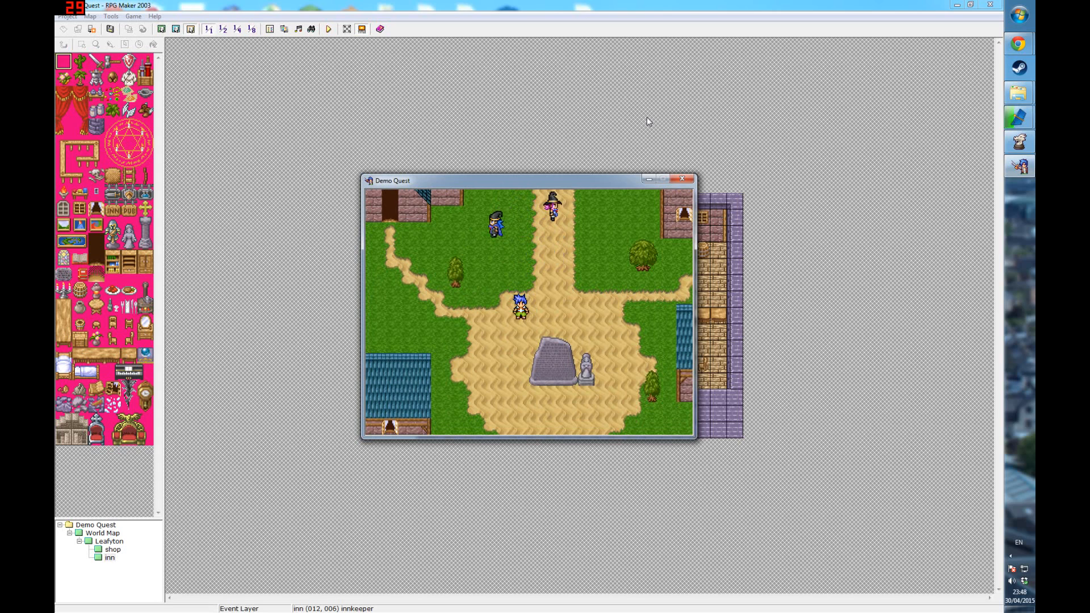
Walk around Leafyton between the shop and the inn, and close the test play.
key("Up")
key("Left")
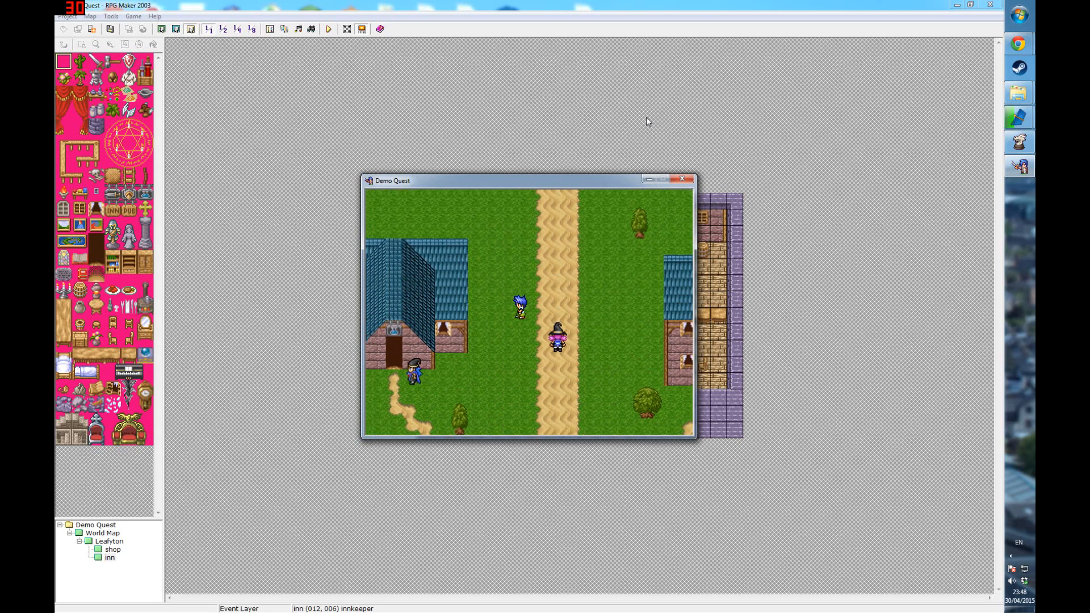
key("Right")
key("Down")
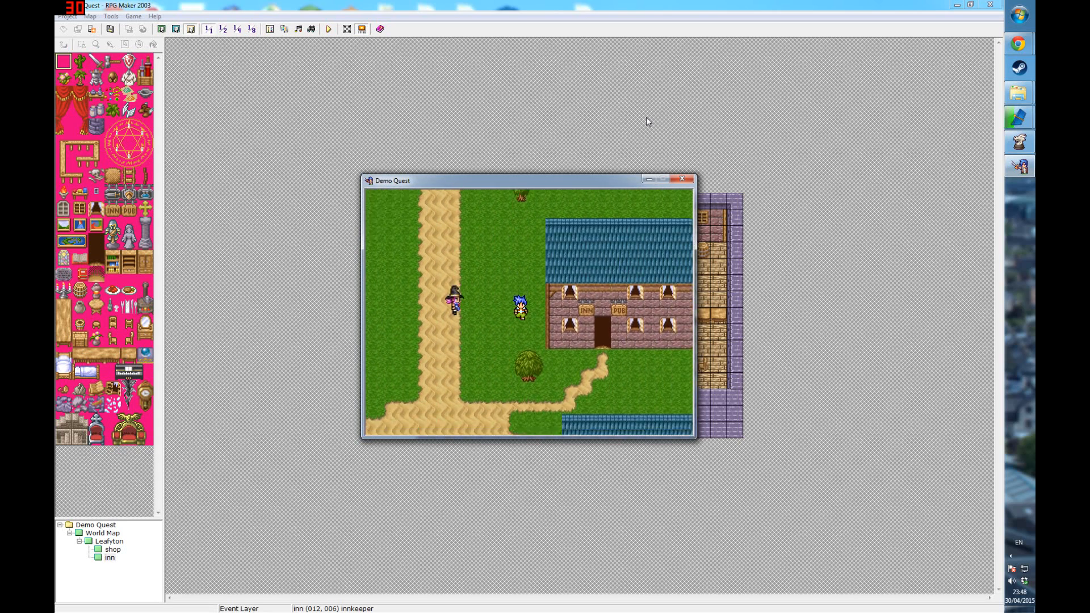
key("Left")
key("Right")
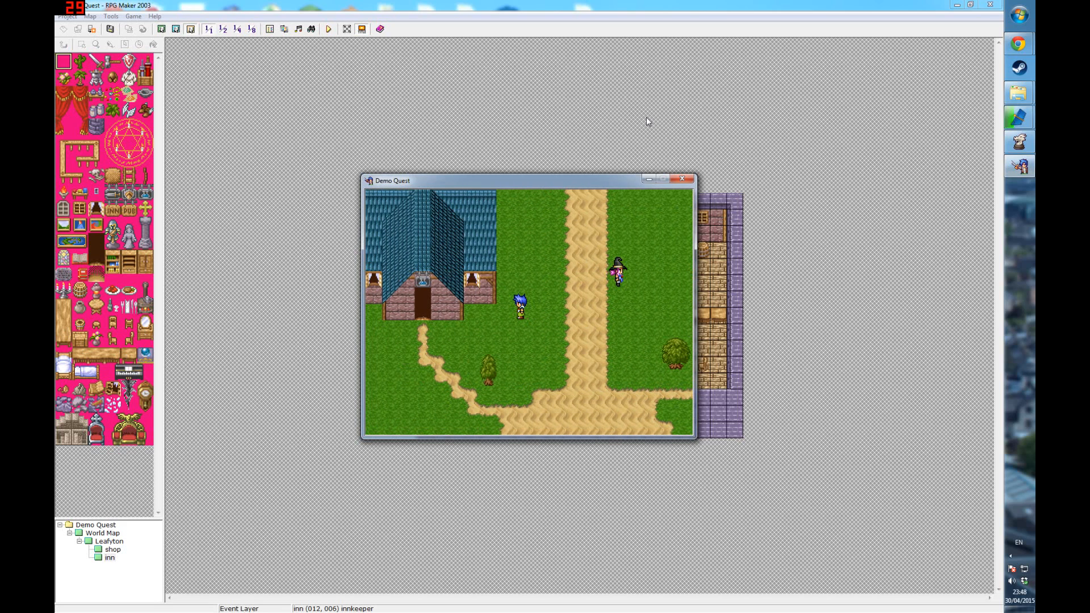
left_click(679, 180)
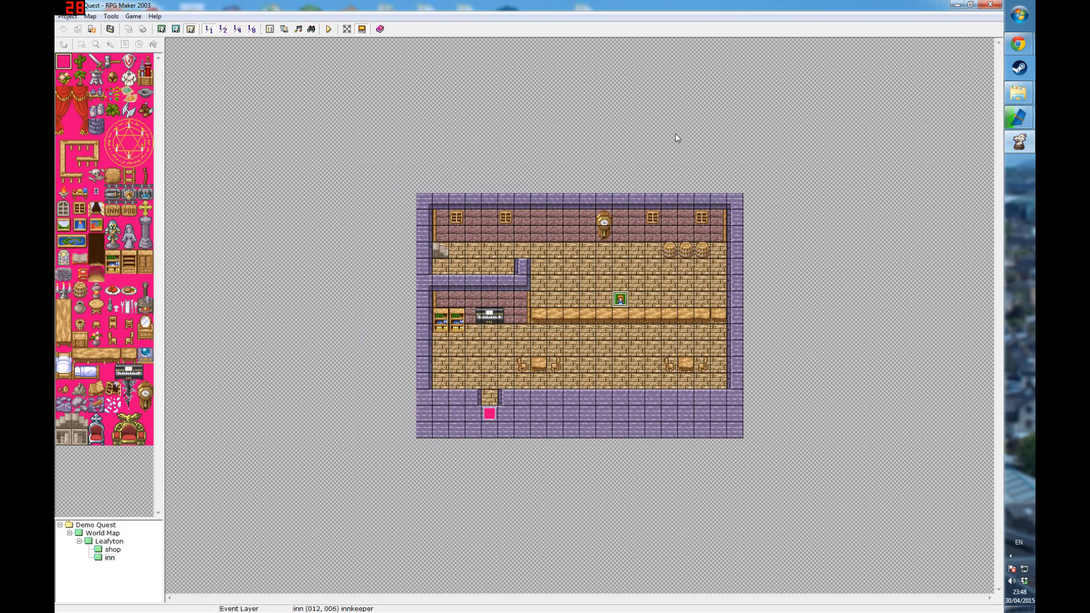